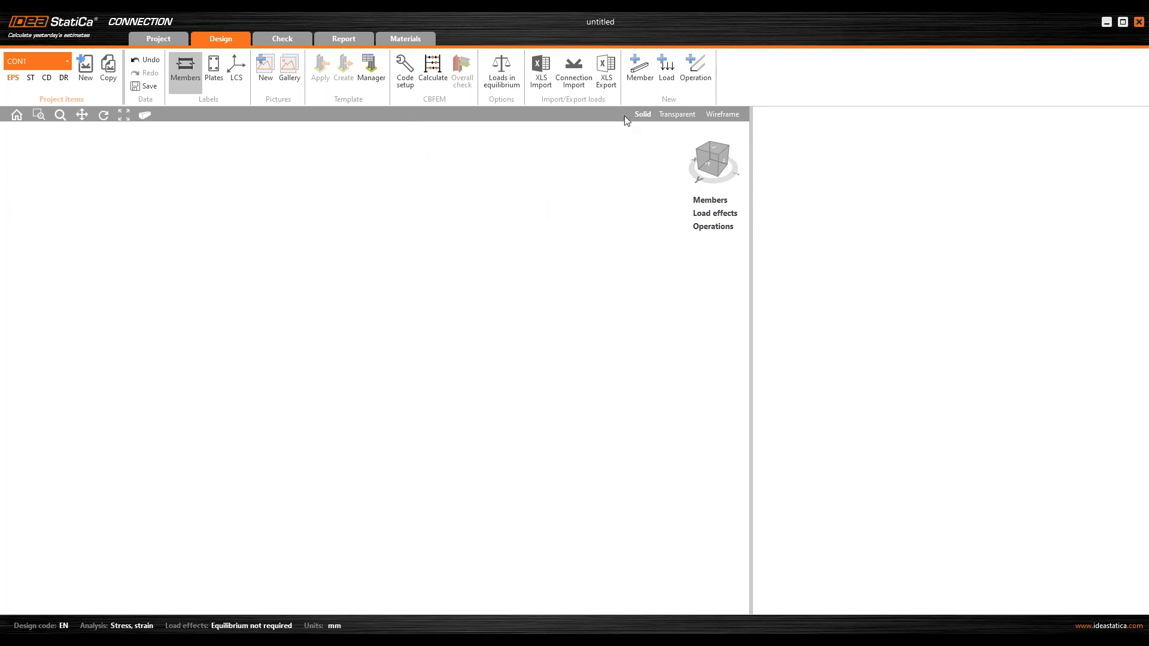
- Add a member with a rectangular timber cross-section 240 mm wide and 1200 mm high
{"action": "left_click", "coordinate": [646, 70]}
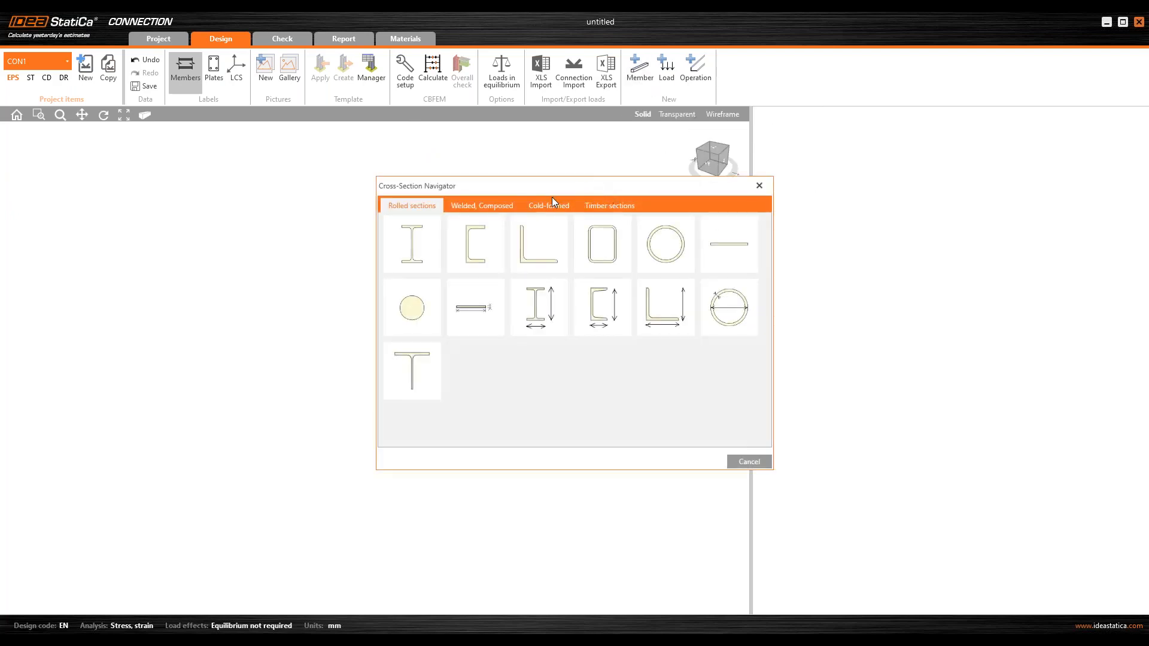
{"action": "left_click", "coordinate": [616, 209]}
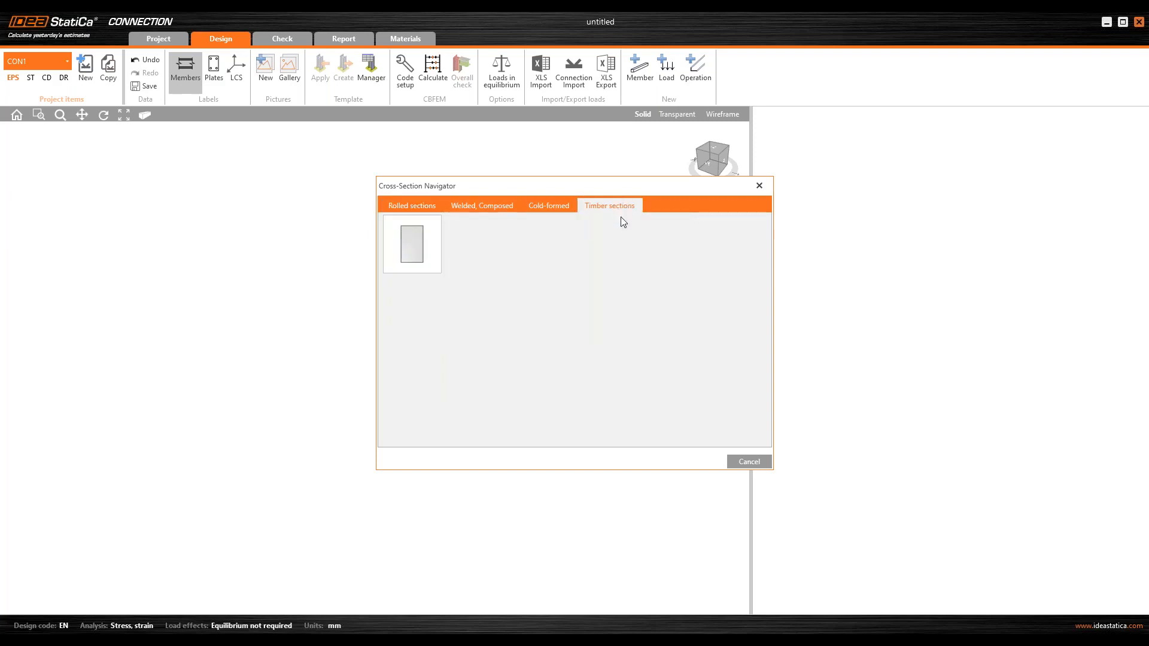
{"action": "double_click", "coordinate": [422, 243]}
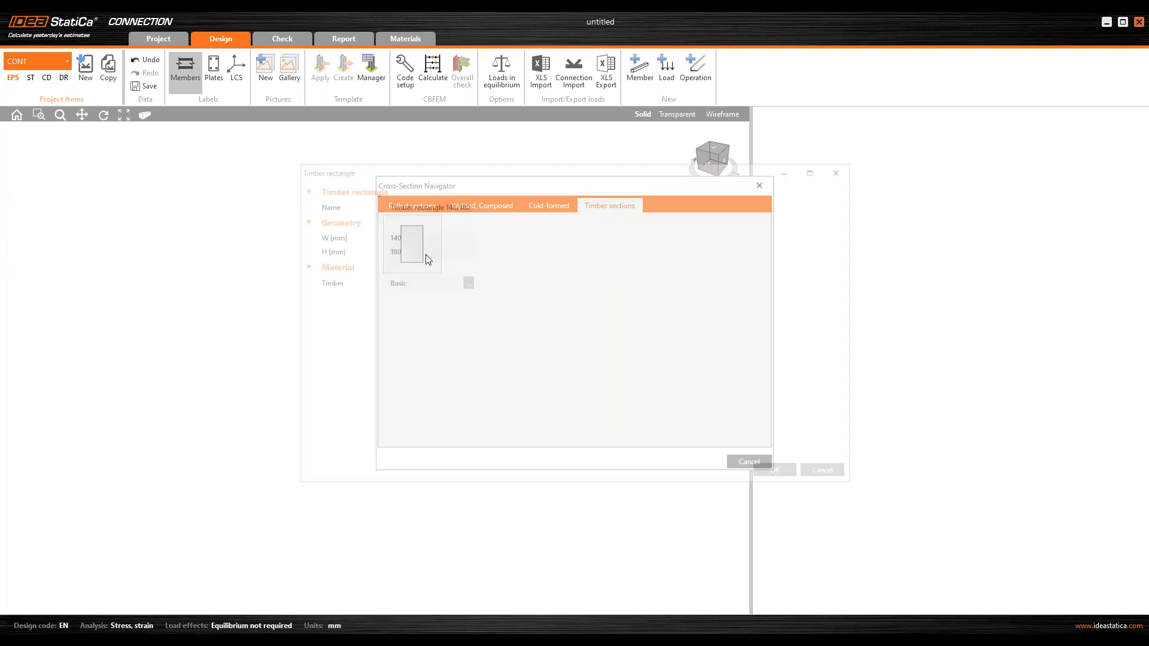
{"action": "left_click", "coordinate": [410, 237]}
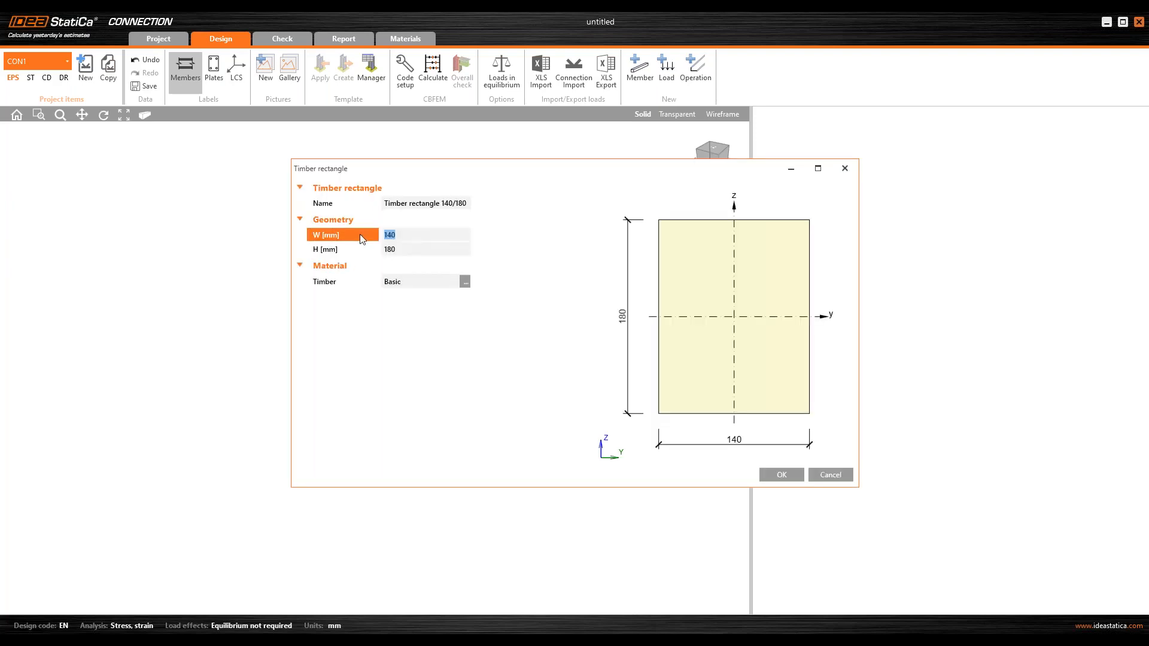
{"action": "type", "text": "240"}
{"action": "key", "text": "Tab"}
{"action": "type", "text": "1200"}
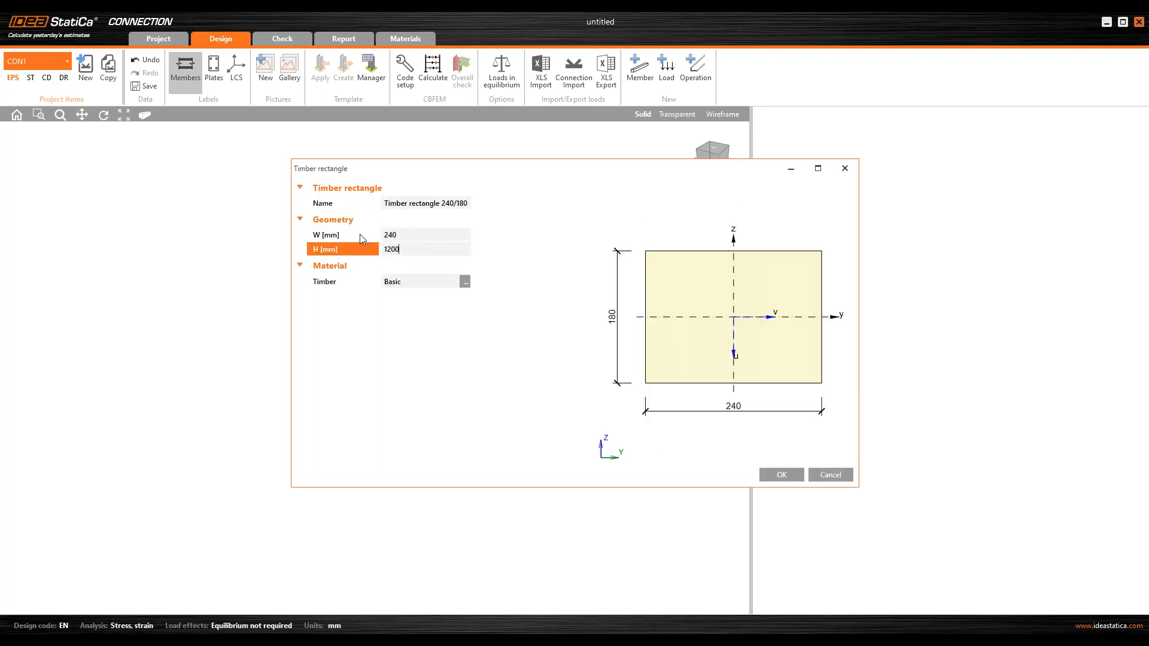
{"action": "key", "text": "Tab"}
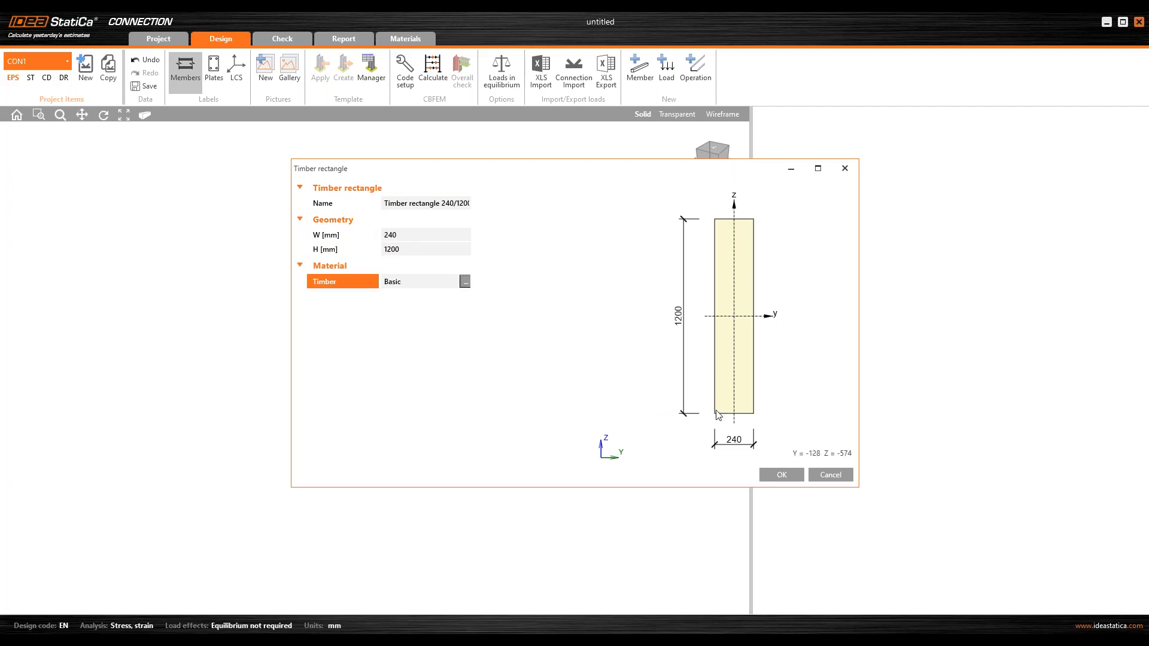
{"action": "left_click", "coordinate": [780, 474]}
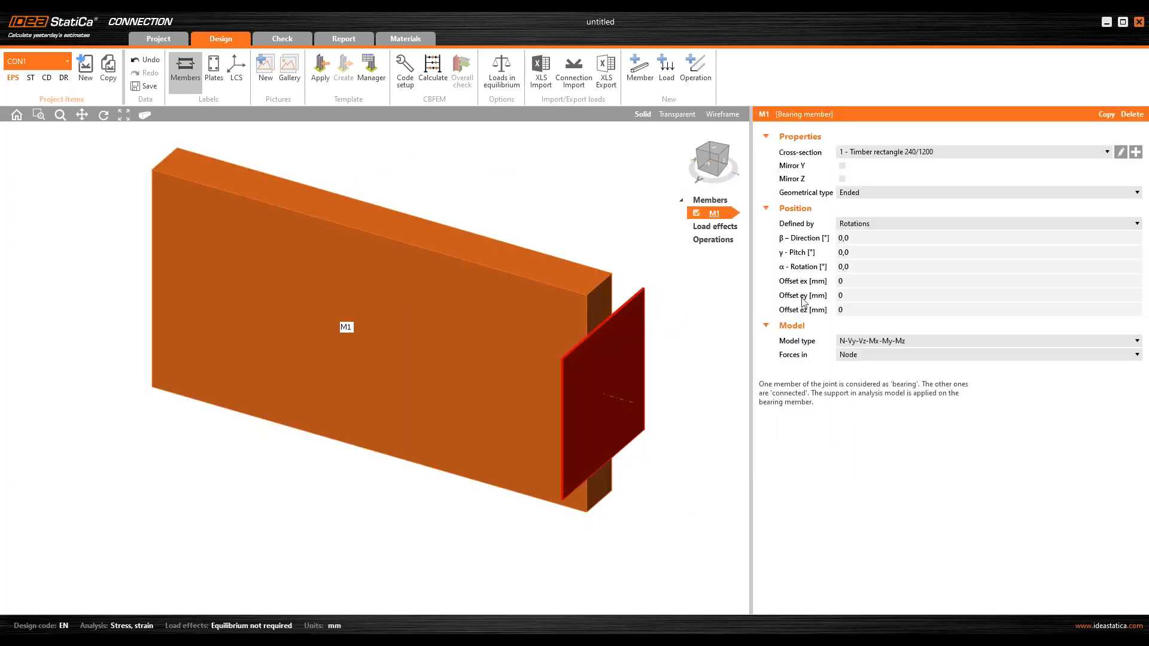
- Set the timber member's γ pitch to 90° so it stands vertically
{"action": "left_click", "coordinate": [866, 269]}
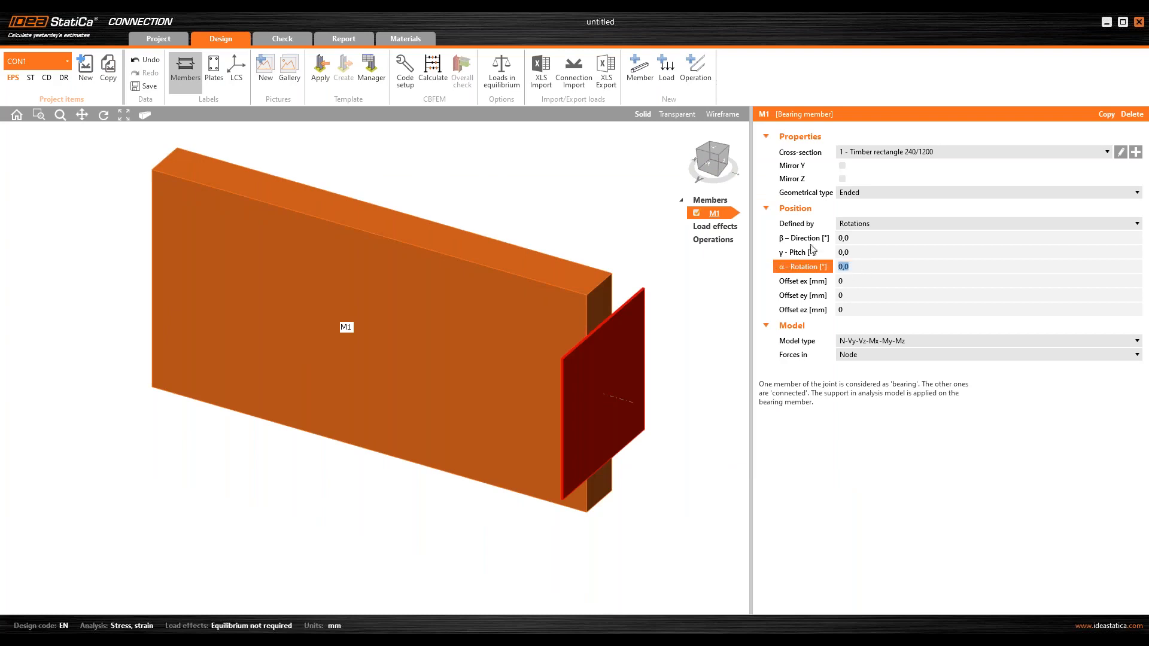
{"action": "left_click", "coordinate": [783, 258]}
{"action": "type", "text": "90"}
{"action": "key", "text": "Tab"}
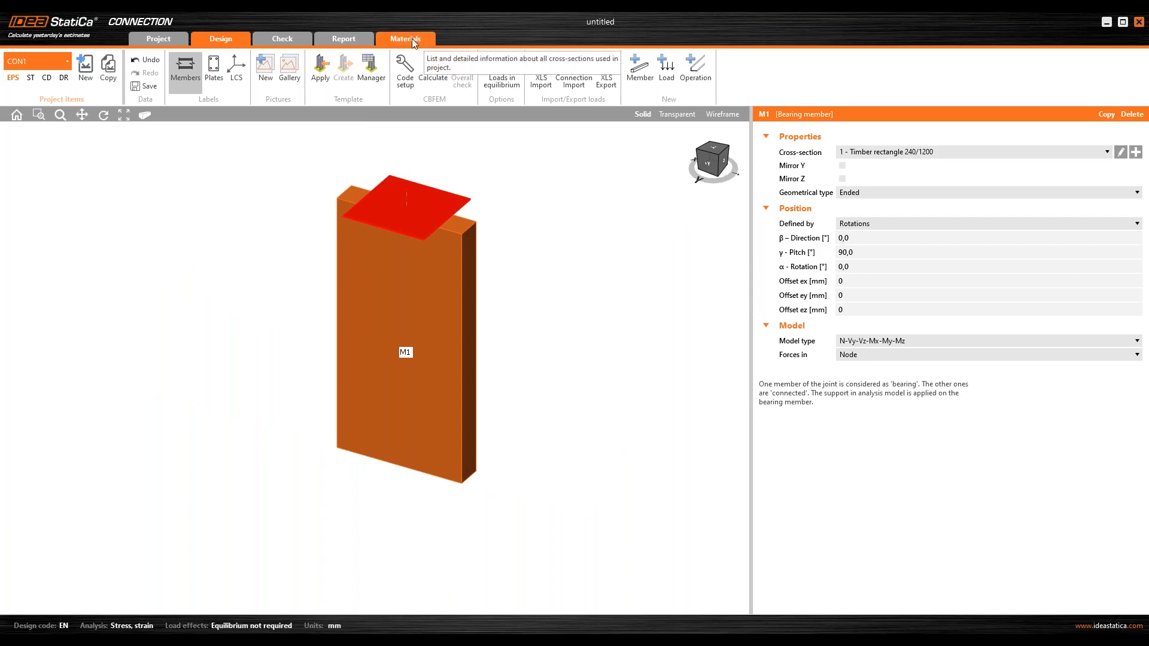
- Examine the physical properties of the Basic timber material, and return to the connection design
{"action": "left_click", "coordinate": [411, 39]}
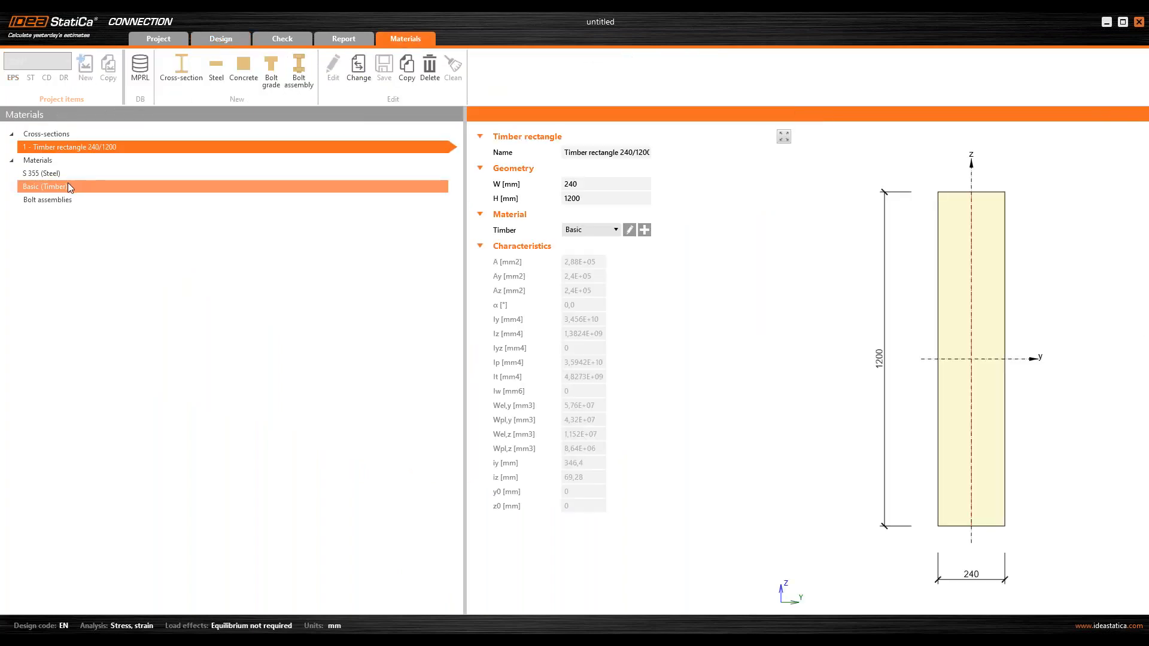
{"action": "left_click", "coordinate": [125, 186]}
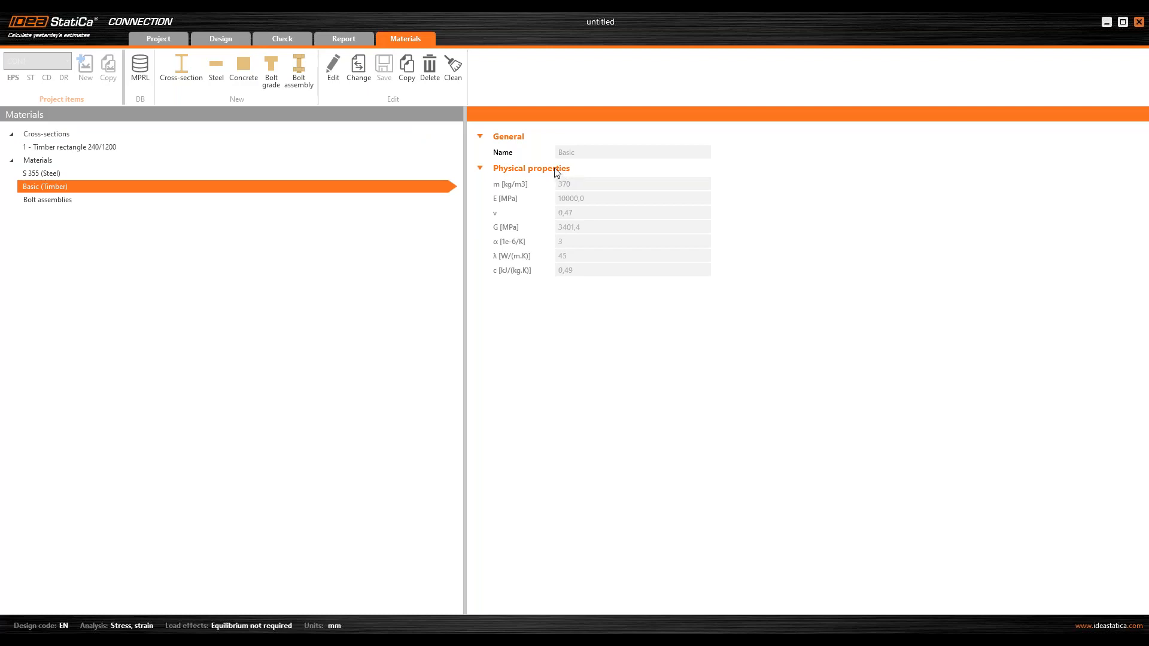
{"action": "left_click", "coordinate": [233, 39]}
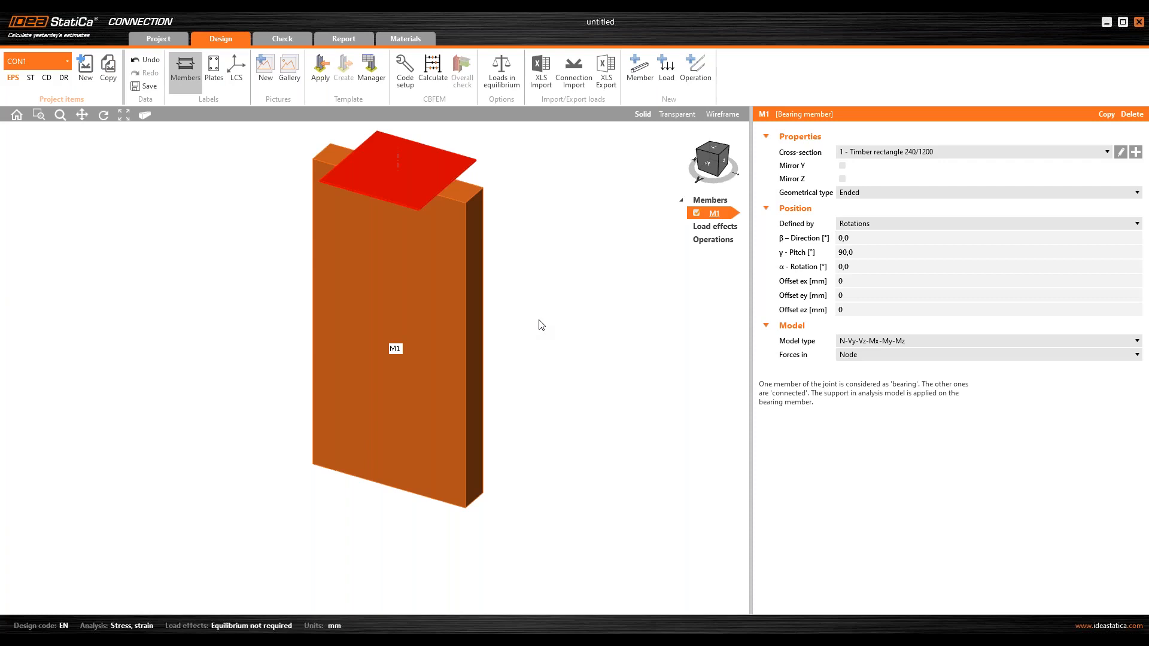
- Hide member M1 and add a stiffening plate operation
{"action": "left_click", "coordinate": [699, 218]}
{"action": "left_click", "coordinate": [697, 214]}
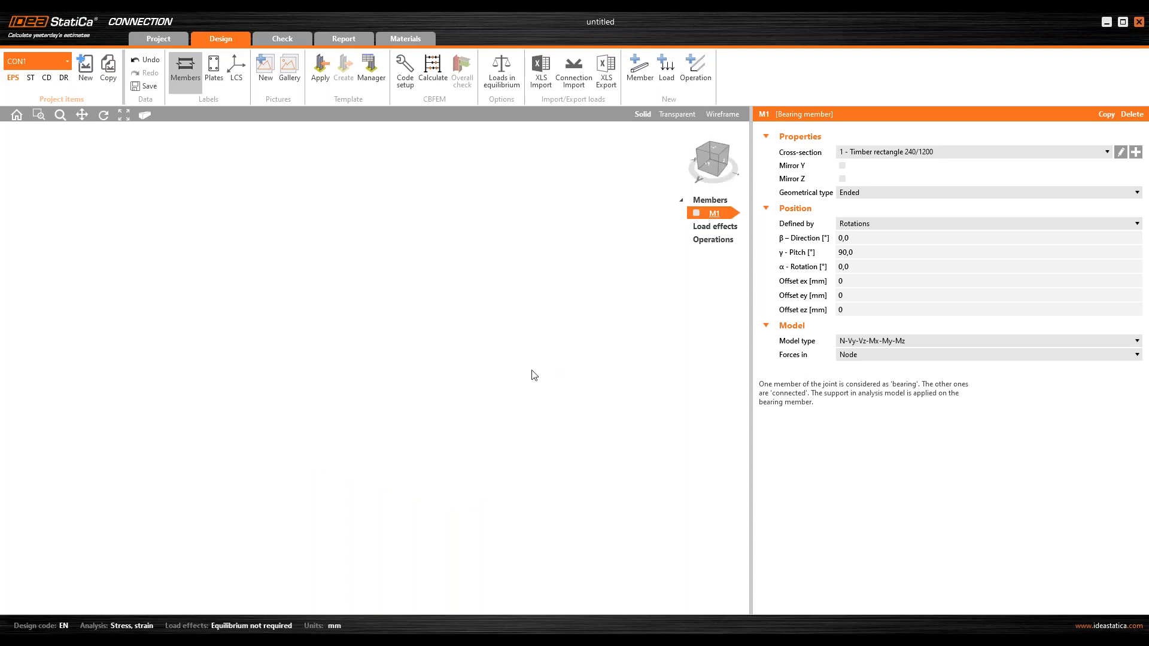
{"action": "left_click", "coordinate": [696, 68]}
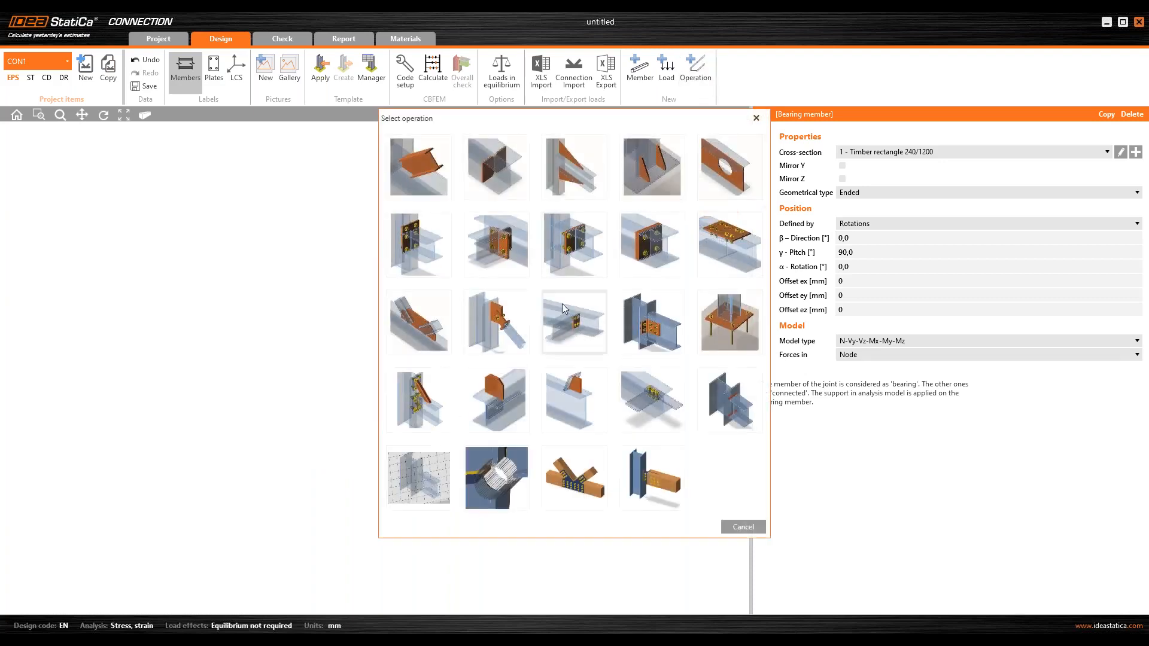
{"action": "left_click", "coordinate": [502, 395]}
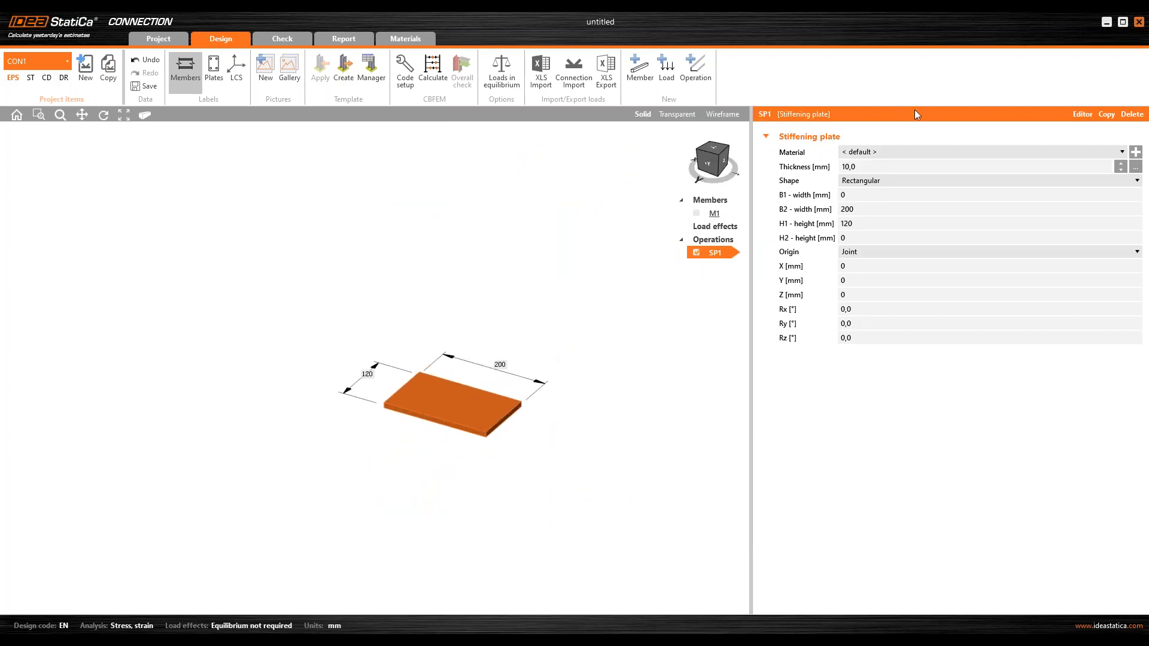
- Set the stiffening plate's material to S 355 and its thickness to 25 mm
{"action": "left_click", "coordinate": [873, 153]}
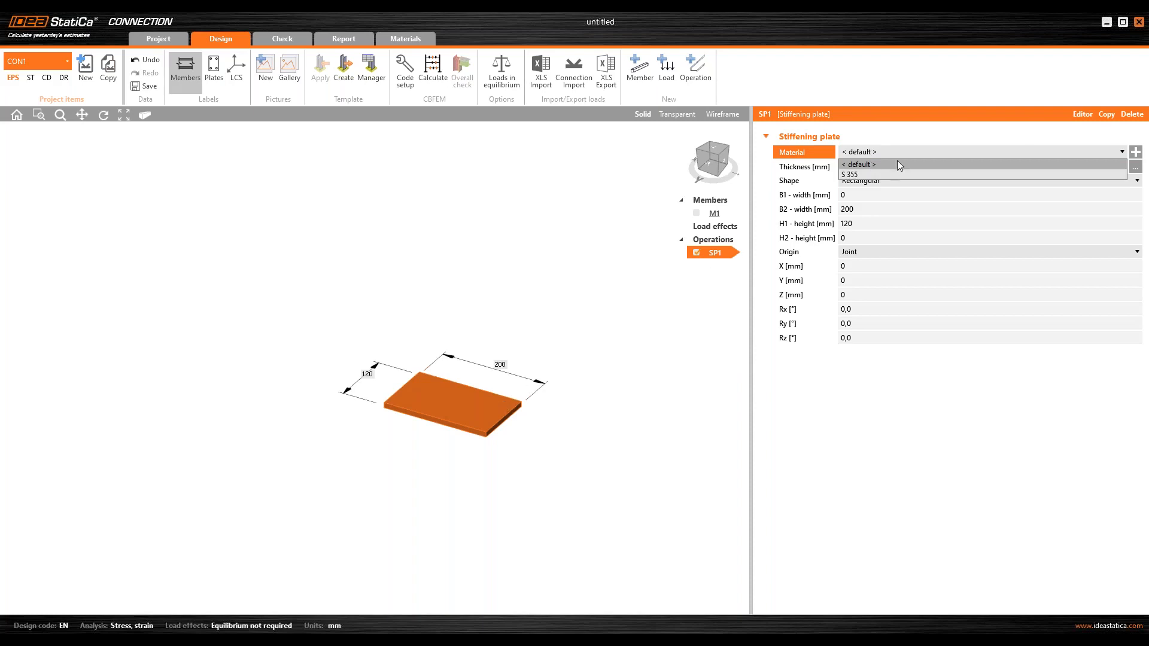
{"action": "left_click", "coordinate": [860, 174]}
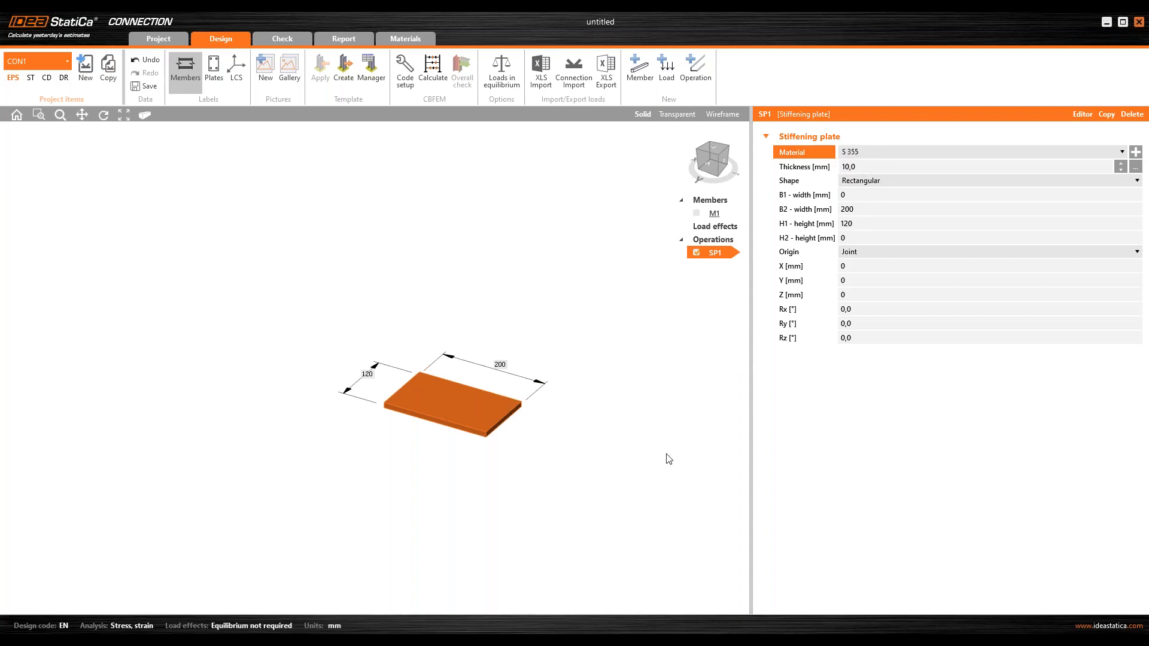
{"action": "left_click", "coordinate": [924, 172]}
{"action": "type", "text": "25"}
{"action": "key", "text": "Tab"}
{"action": "key", "text": "Tab"}
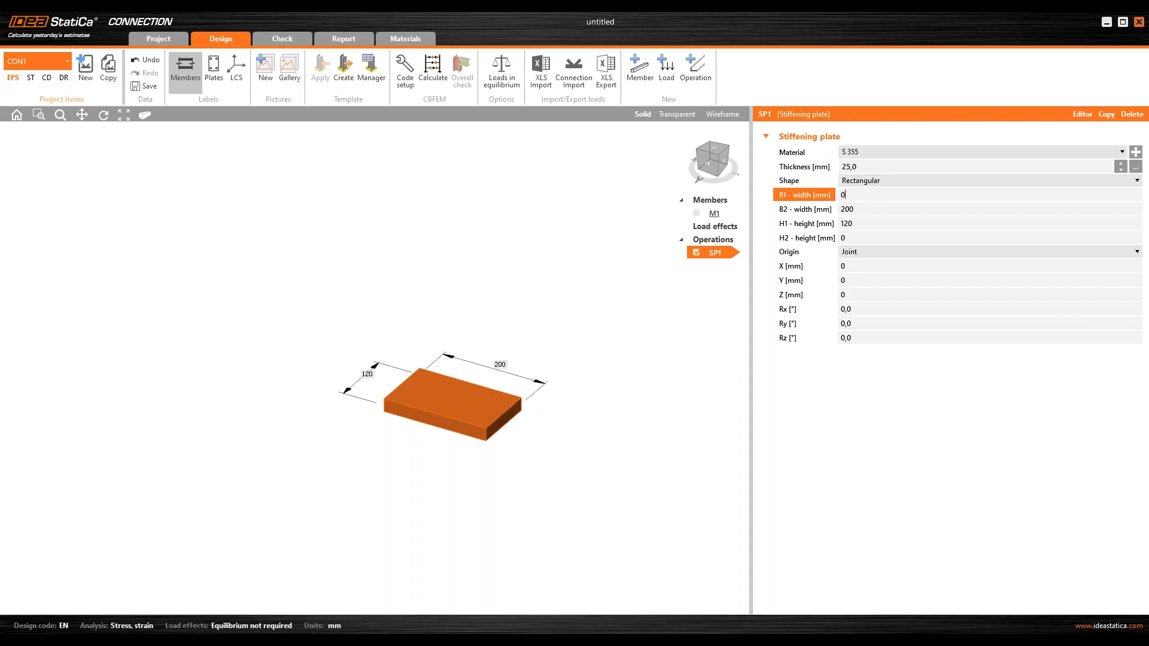
- Set the plate's B1 and B2 widths to 350 mm each and its H1 and H2 heights to 175 mm each
{"action": "type", "text": "350"}
{"action": "key", "text": "Tab"}
{"action": "type", "text": "350"}
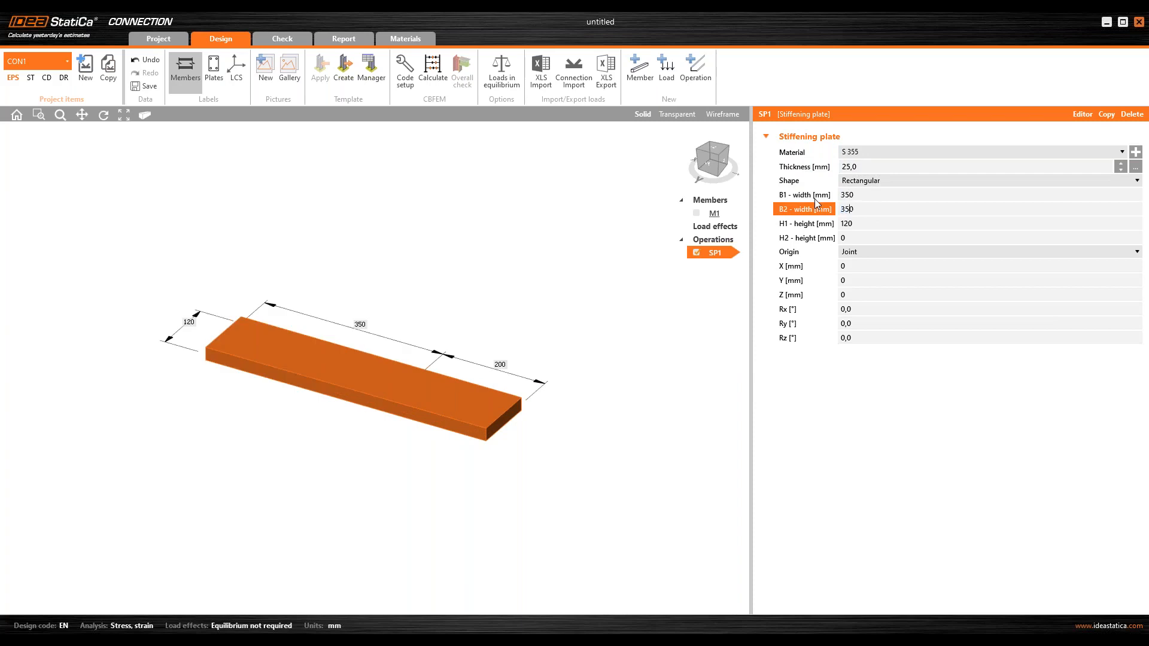
{"action": "key", "text": "Tab"}
{"action": "type", "text": "175"}
{"action": "key", "text": "Tab"}
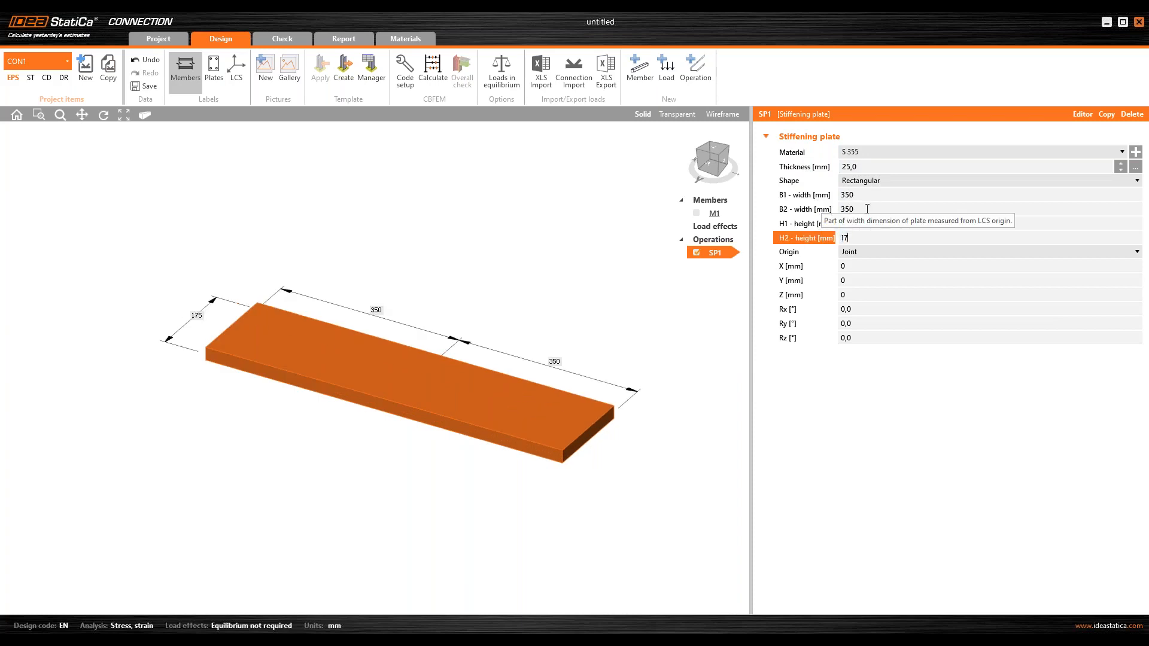
{"action": "type", "text": "175"}
{"action": "key", "text": "Tab"}
- Copy the stiffening plate and set the copy's shape to Polygon
{"action": "scroll", "coordinate": [475, 384], "scroll_direction": "down", "scroll_amount": 4}
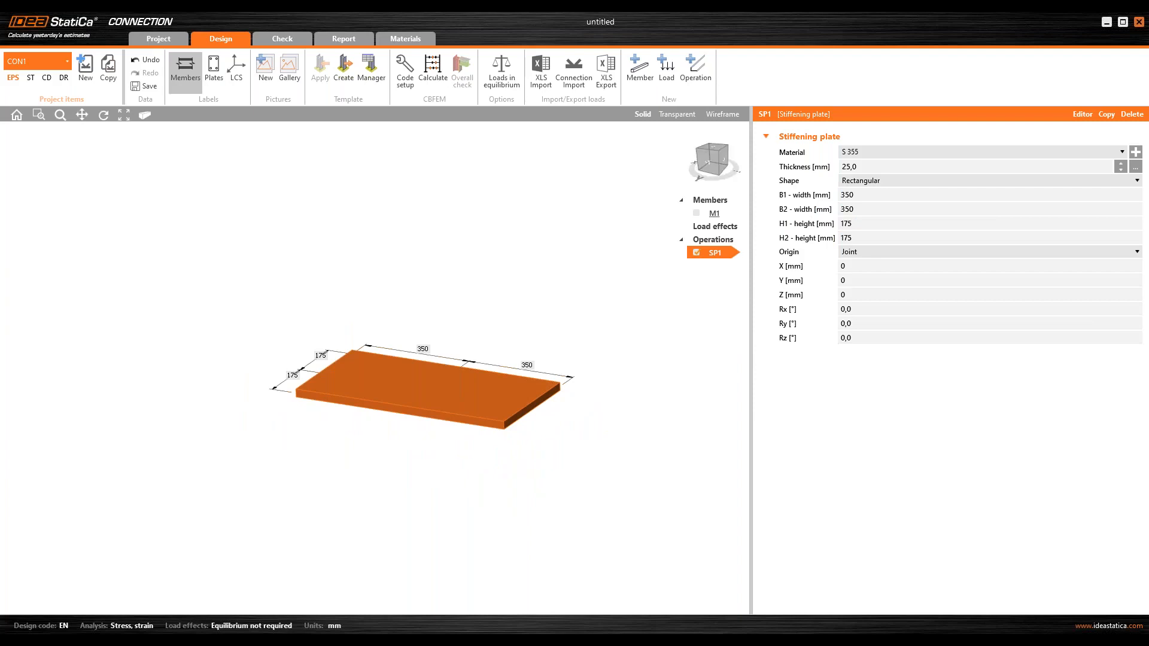
{"action": "right_click_drag", "start_coordinate": [508, 457], "coordinate": [487, 454]}
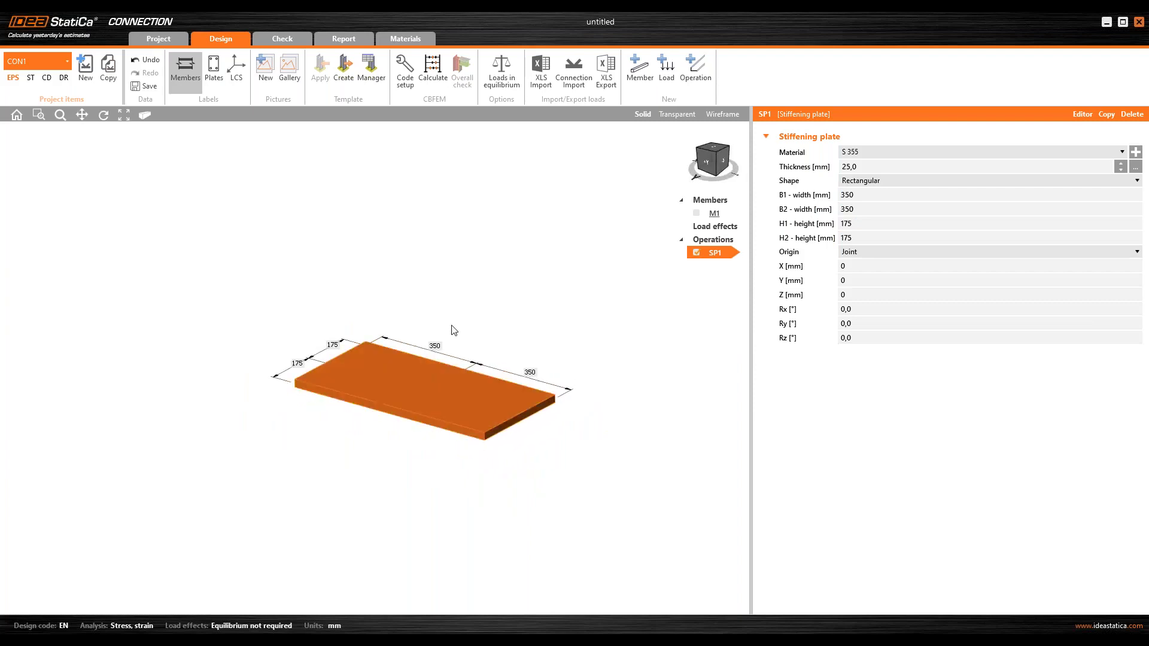
{"action": "right_click_drag", "start_coordinate": [450, 415], "coordinate": [454, 367]}
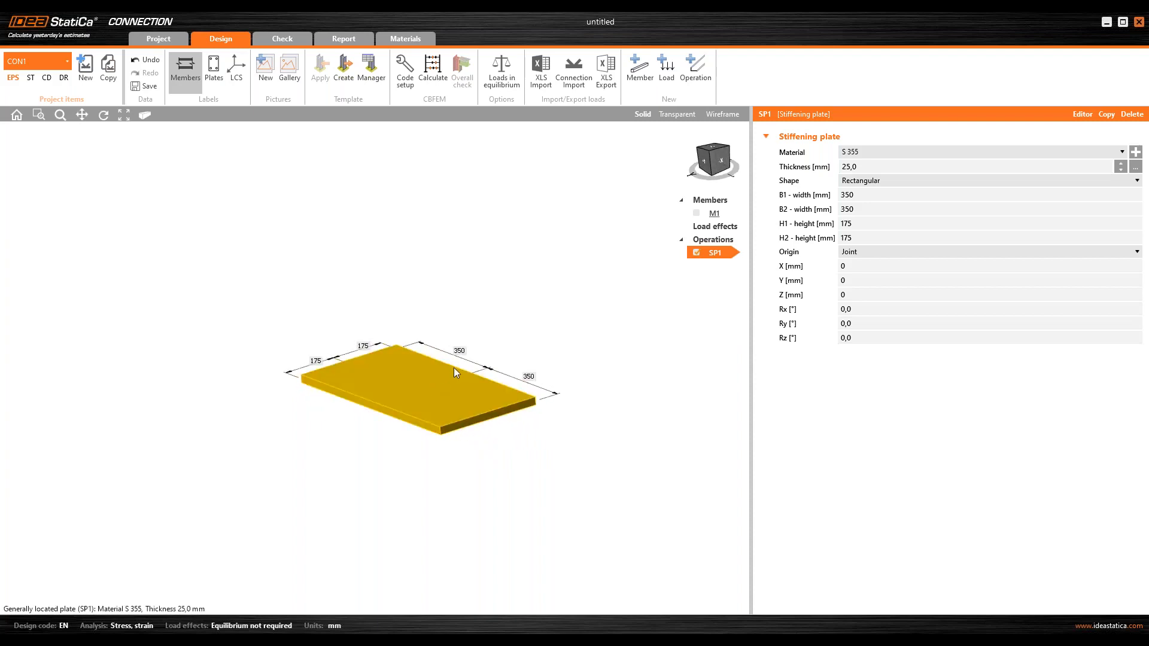
{"action": "middle_click_drag", "start_coordinate": [454, 367], "coordinate": [411, 389]}
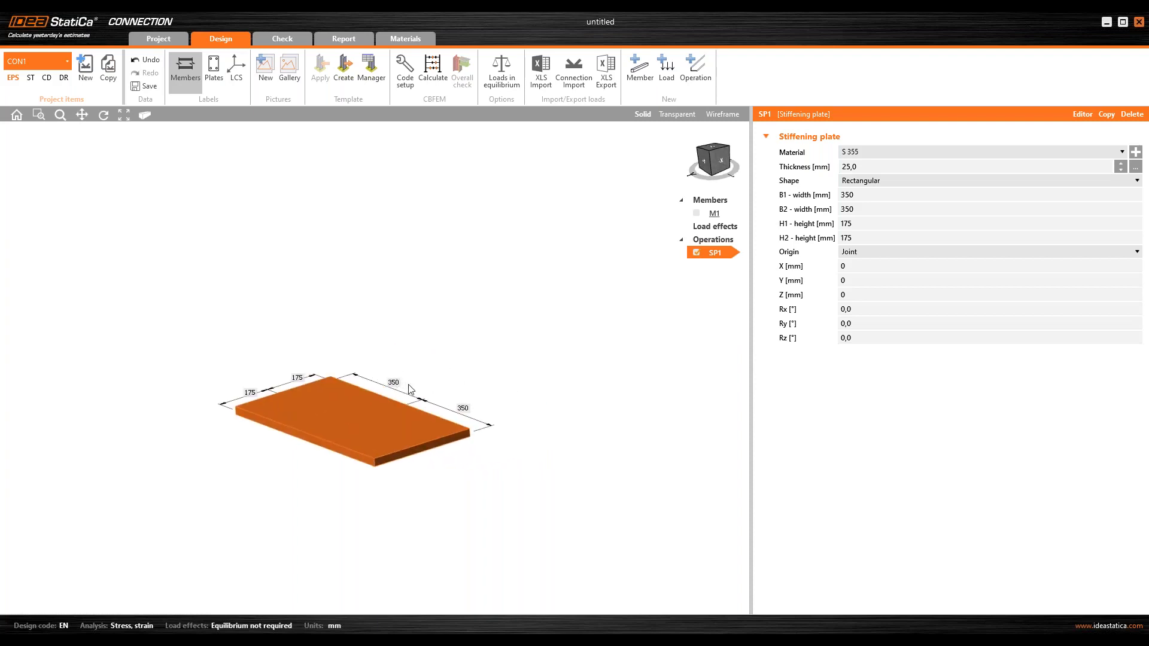
{"action": "right_click_drag", "start_coordinate": [441, 396], "coordinate": [441, 419]}
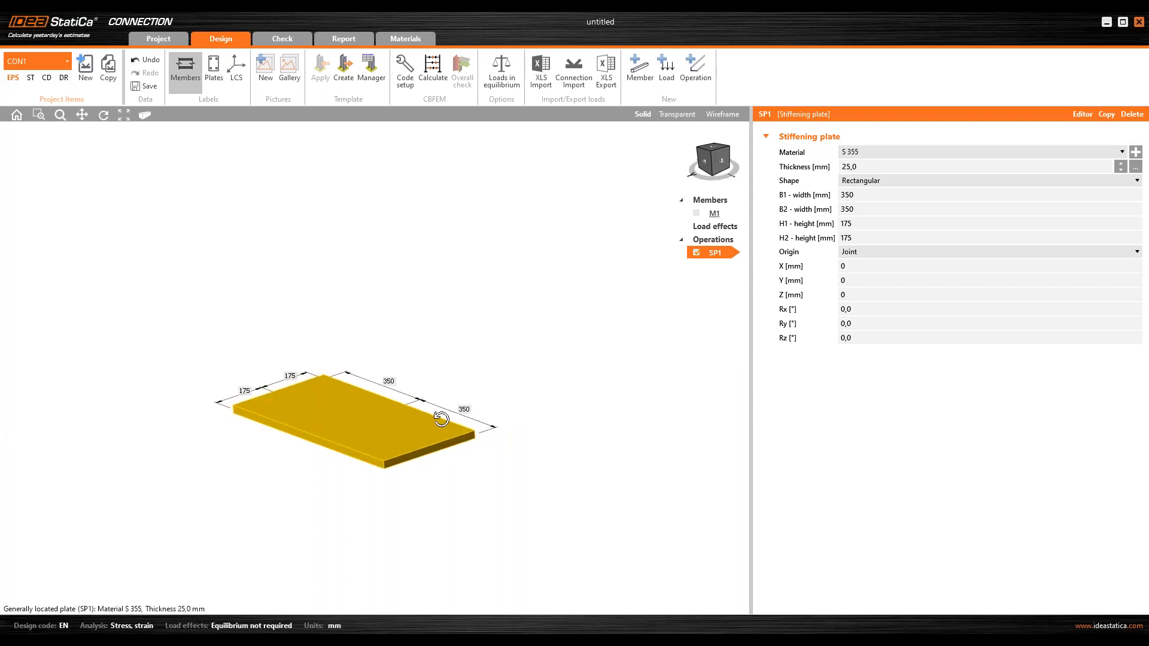
{"action": "left_click", "coordinate": [1107, 113]}
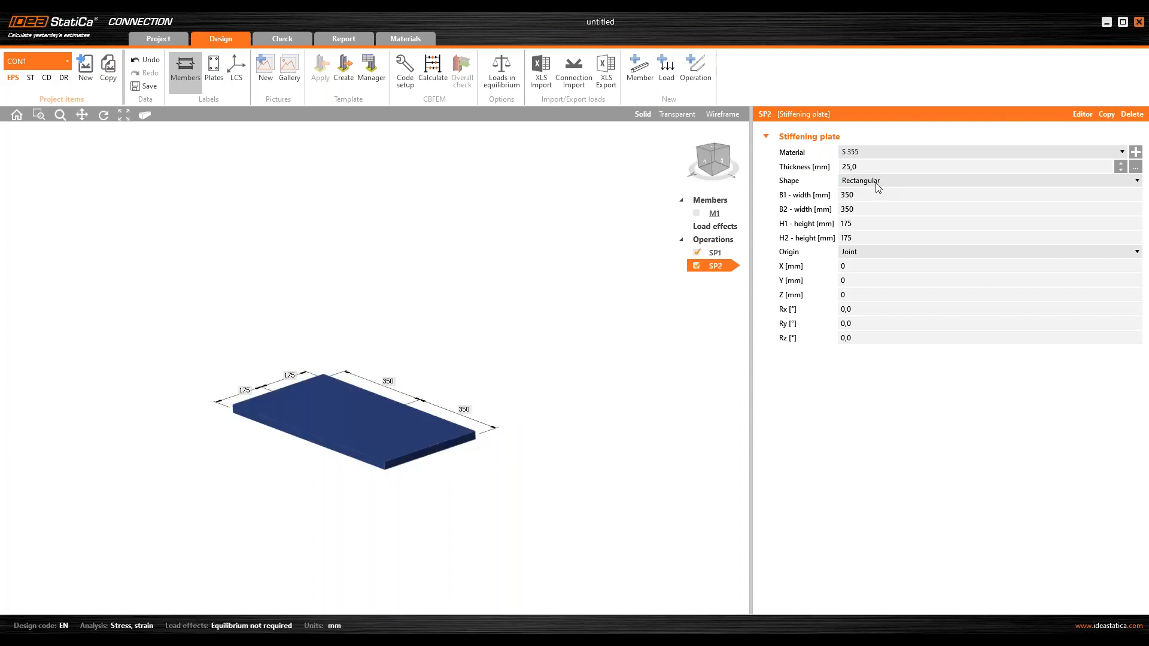
{"action": "left_click", "coordinate": [878, 186]}
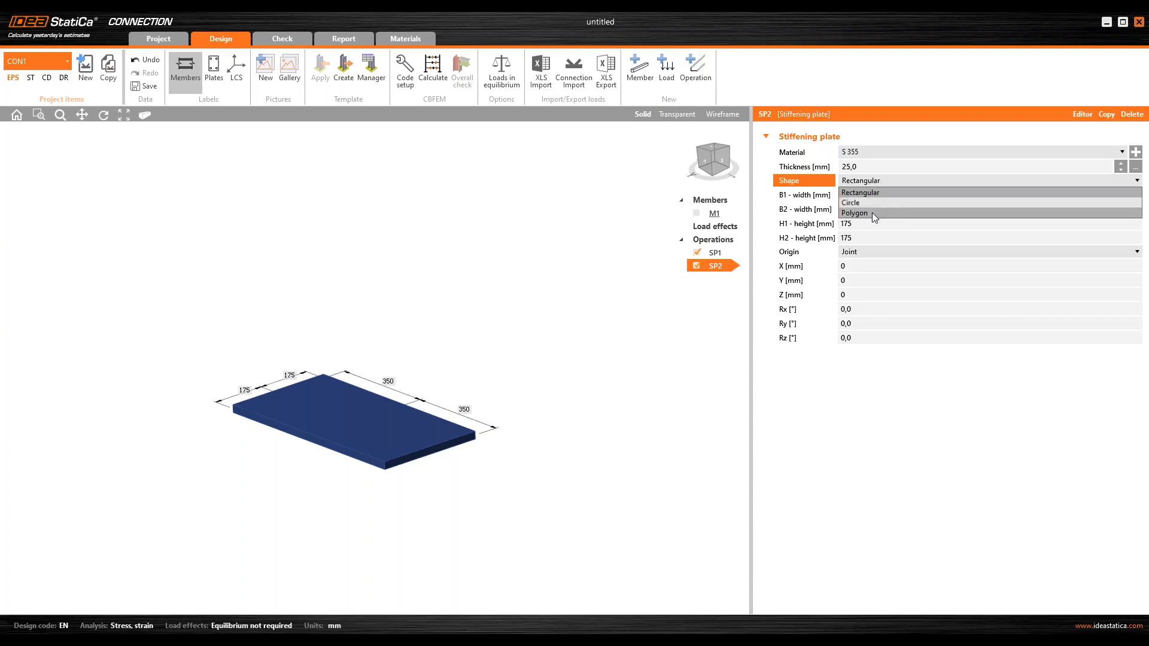
{"action": "left_click", "coordinate": [871, 213]}
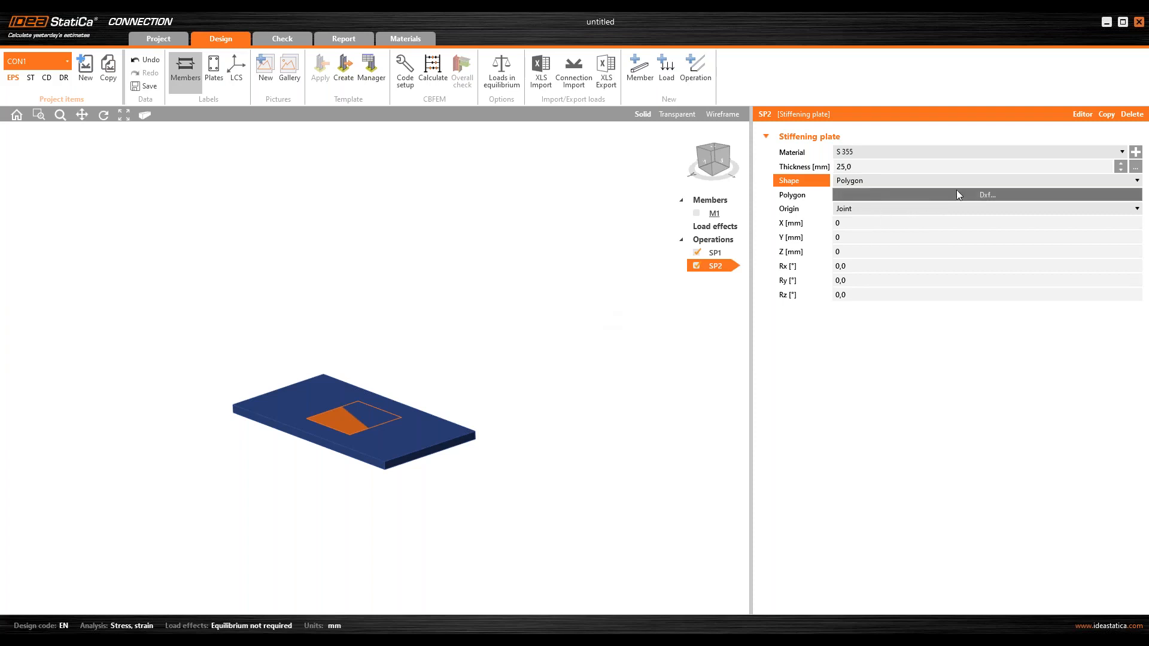
{"action": "left_click", "coordinate": [866, 182]}
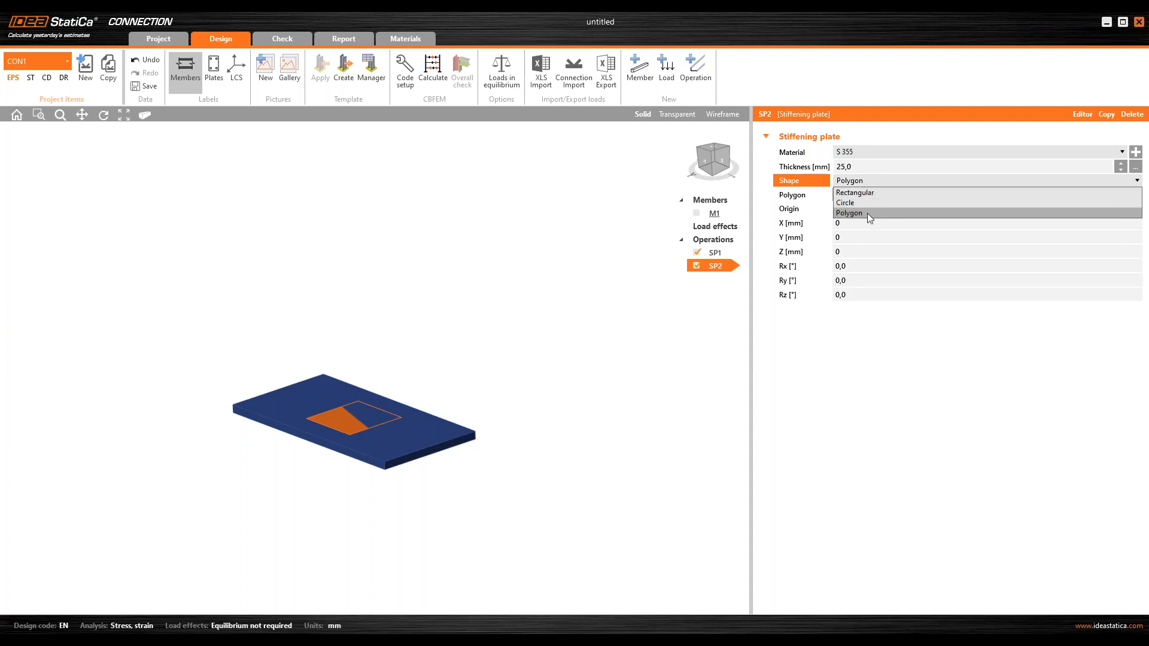
{"action": "left_click", "coordinate": [867, 213]}
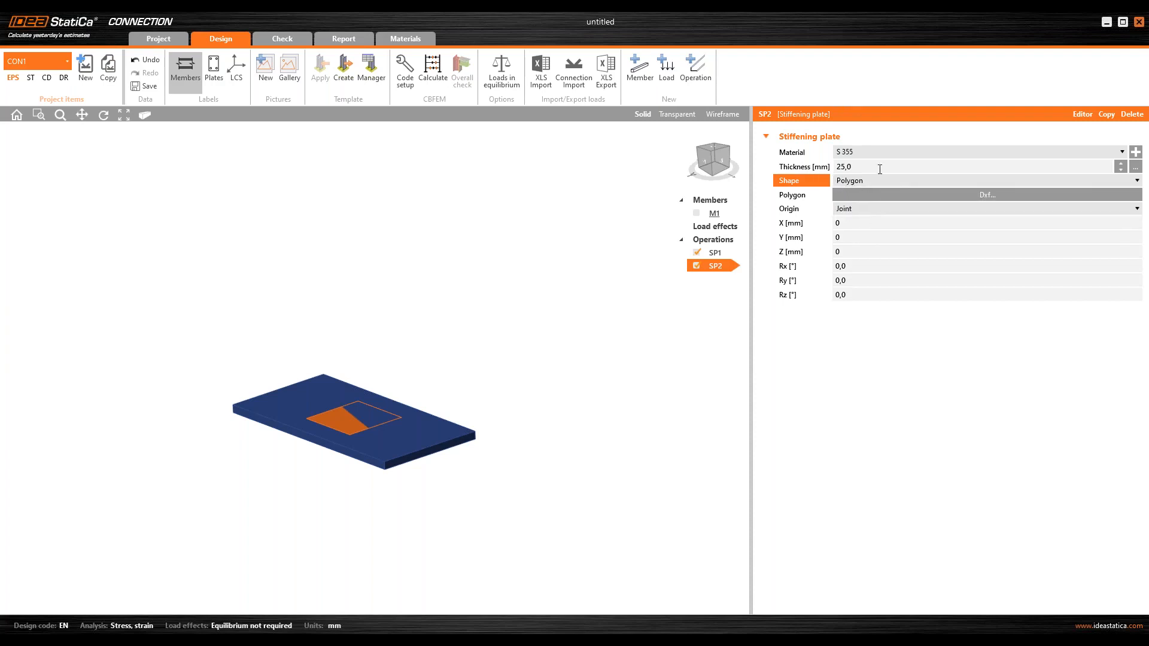
- Open the DXF file selection for the plate's polygon, and switch to AutoCAD to examine the plate details in Anchoring.dwg
{"action": "left_click", "coordinate": [954, 199]}
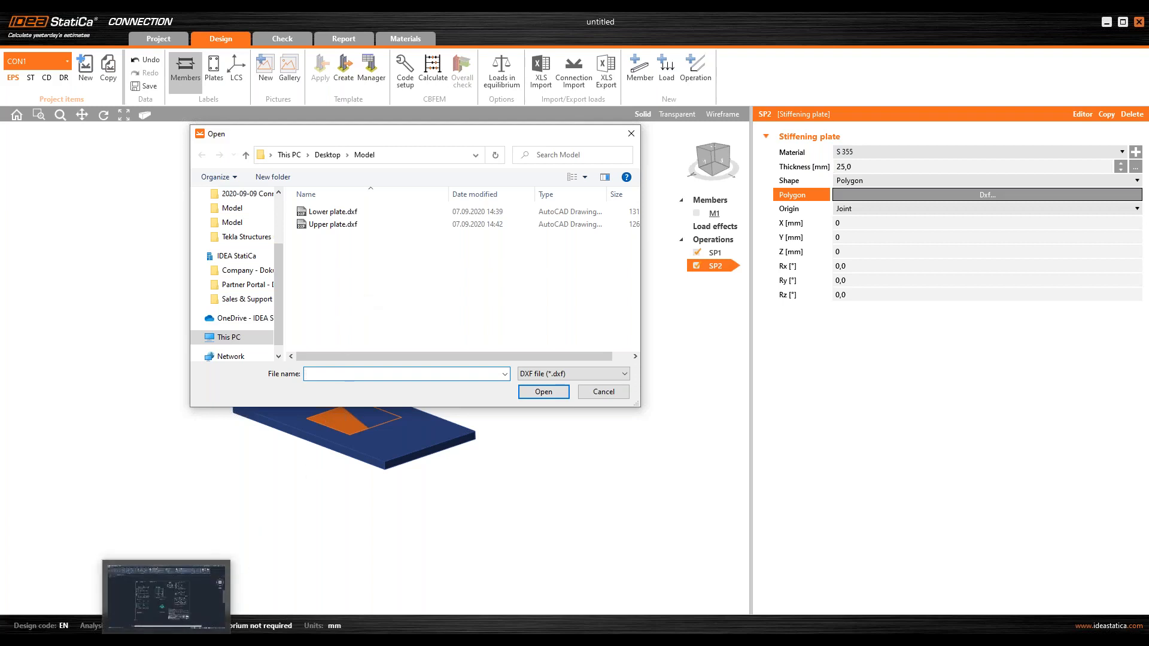
{"action": "left_click", "coordinate": [165, 595]}
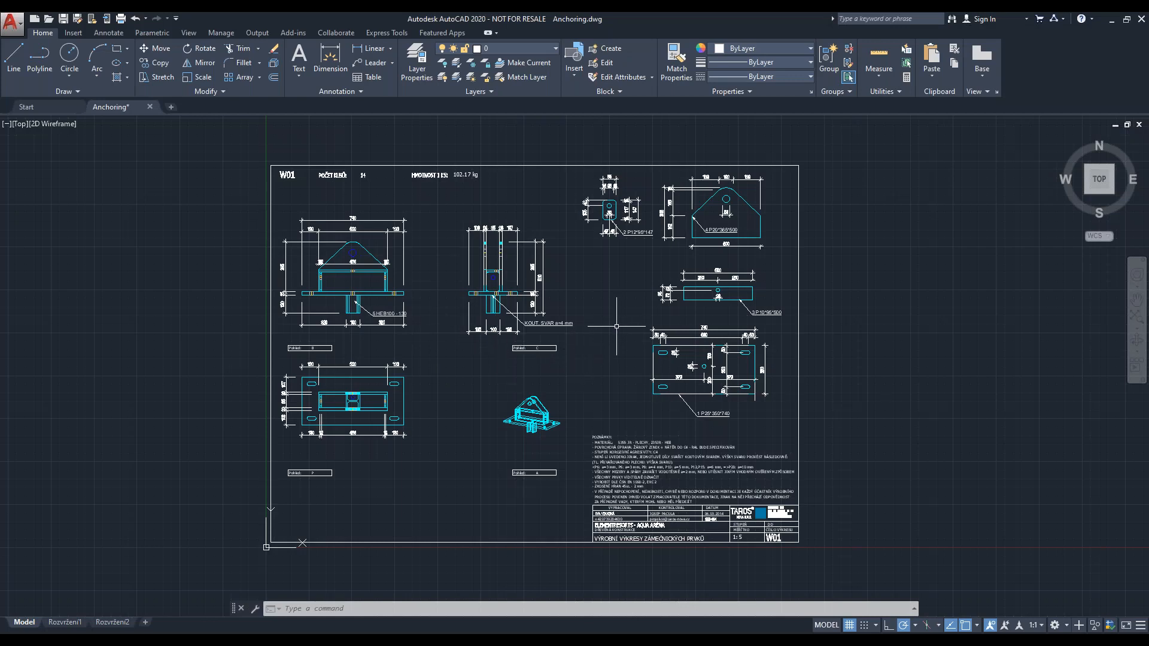
{"action": "middle_click_drag", "start_coordinate": [593, 281], "coordinate": [578, 307]}
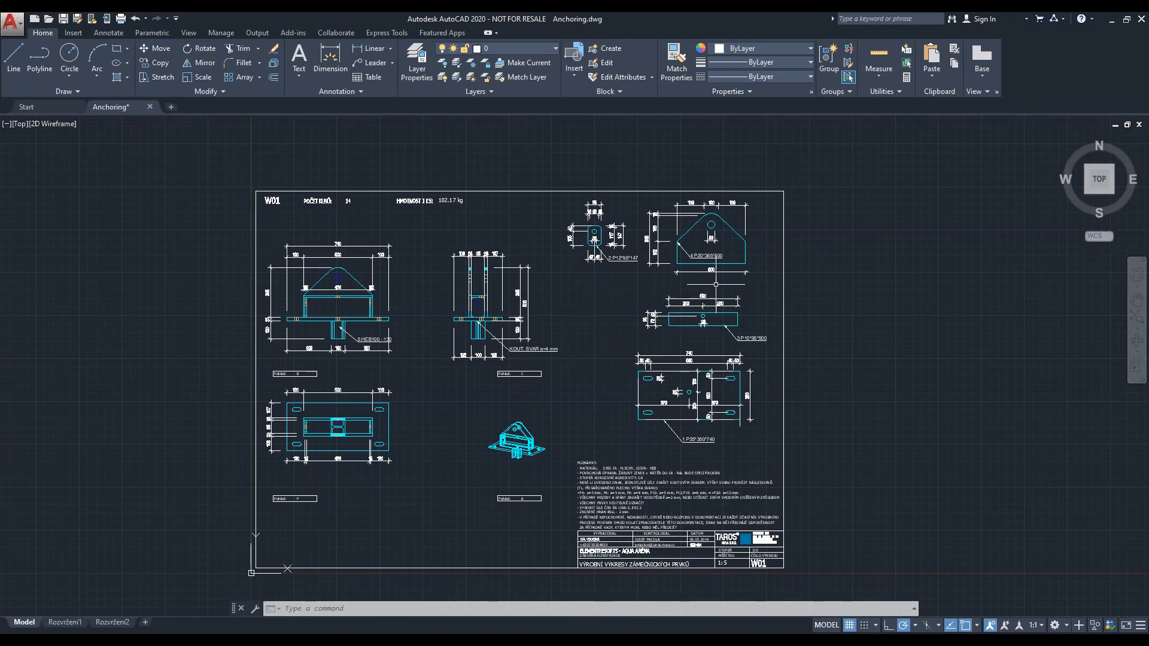
{"action": "scroll", "coordinate": [538, 317], "scroll_direction": "up", "scroll_amount": 1}
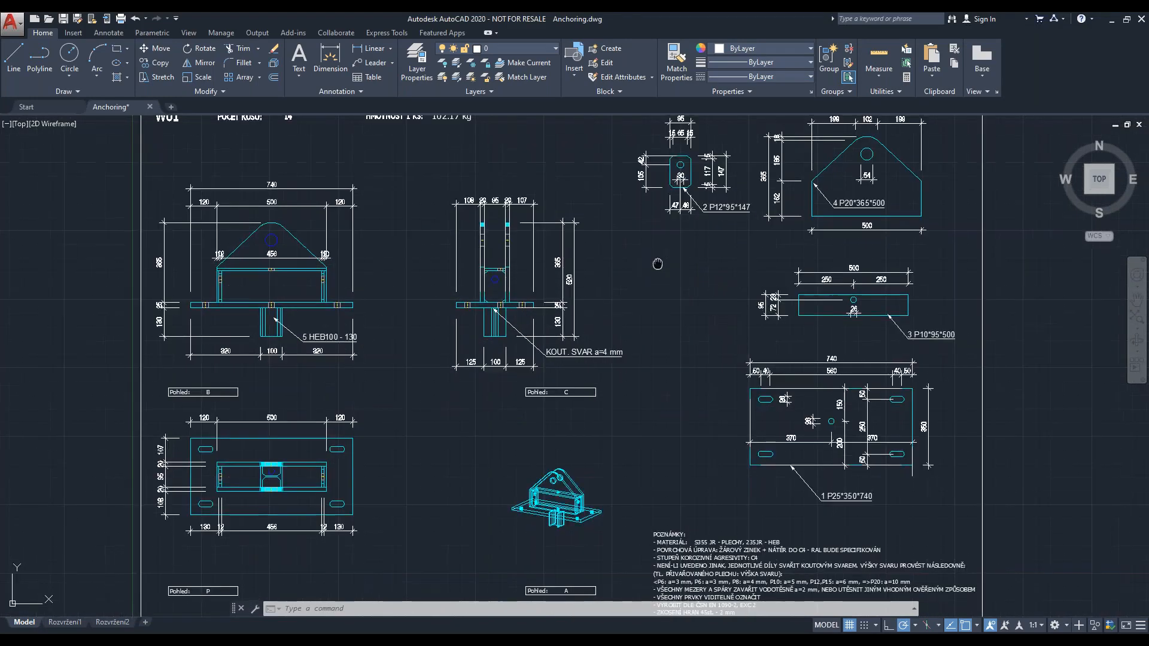
{"action": "scroll", "coordinate": [665, 264], "scroll_direction": "up", "scroll_amount": 1}
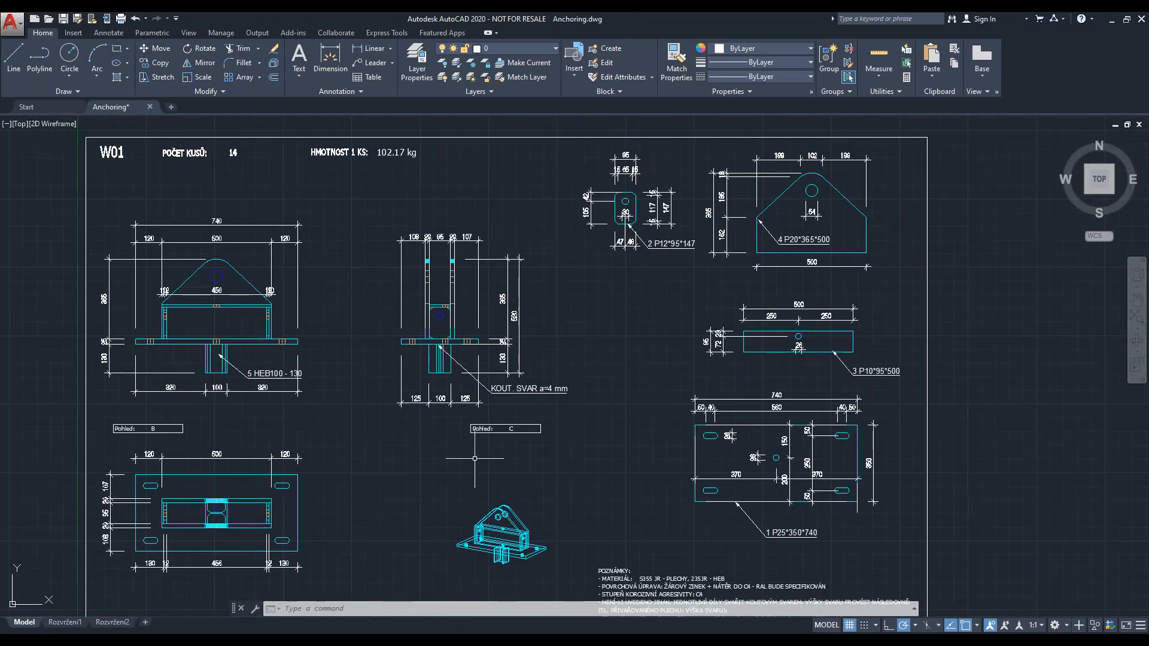
- Copy the outline of the P20*365*500 plate from the anchoring drawing to the clipboard
{"action": "middle_click_drag", "start_coordinate": [690, 290], "coordinate": [607, 318]}
{"action": "scroll", "coordinate": [748, 270], "scroll_direction": "up", "scroll_amount": 2}
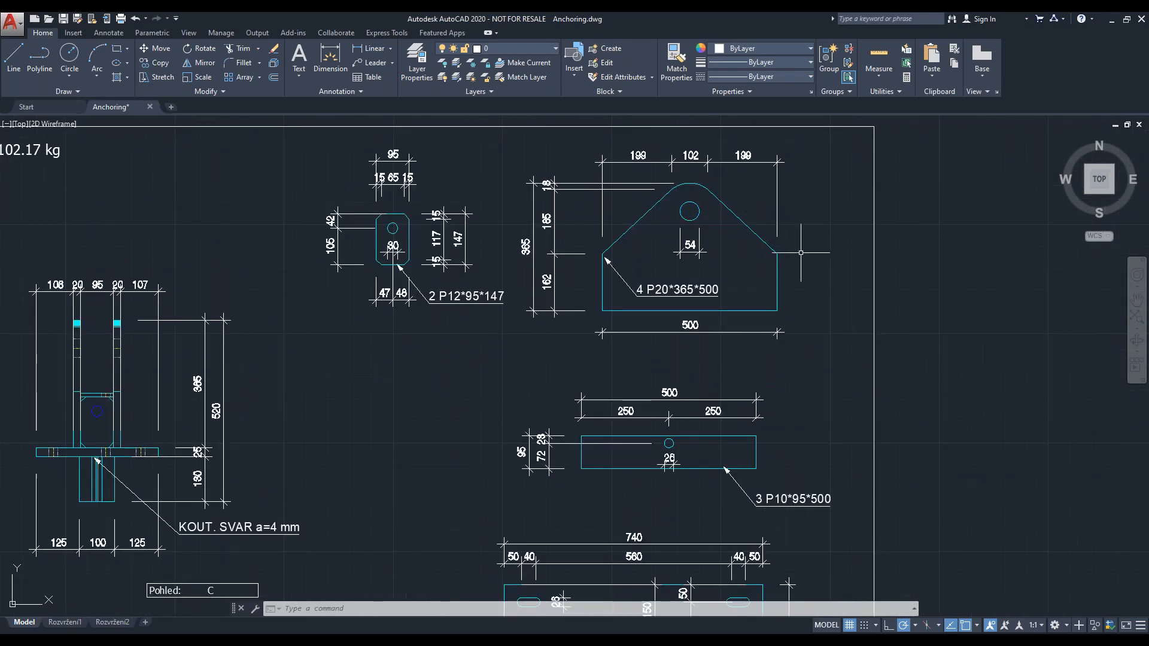
{"action": "middle_click_drag", "start_coordinate": [814, 259], "coordinate": [695, 302]}
{"action": "scroll", "coordinate": [769, 274], "scroll_direction": "up", "scroll_amount": 4}
{"action": "scroll", "coordinate": [713, 263], "scroll_direction": "down", "scroll_amount": 2}
{"action": "left_click", "coordinate": [615, 263]}
{"action": "scroll", "coordinate": [636, 286], "scroll_direction": "down", "scroll_amount": 4}
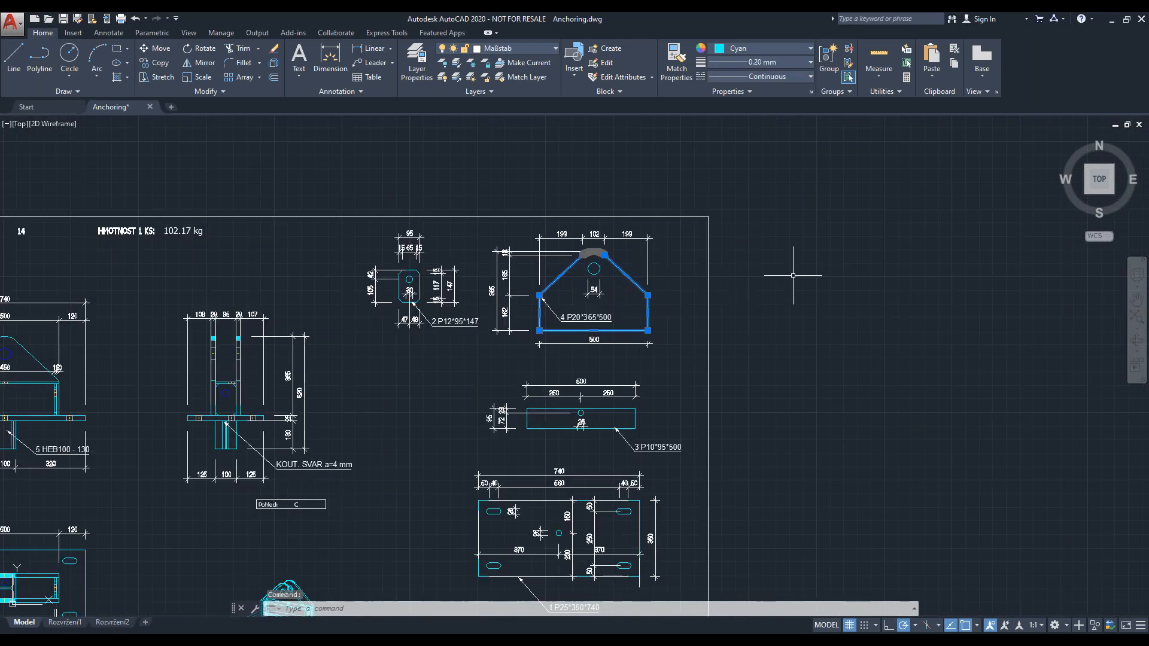
{"action": "key", "text": "ctrl+c"}
- Create a new drawing and paste the copied plate outline near the origin
{"action": "key", "text": "ctrl+n"}
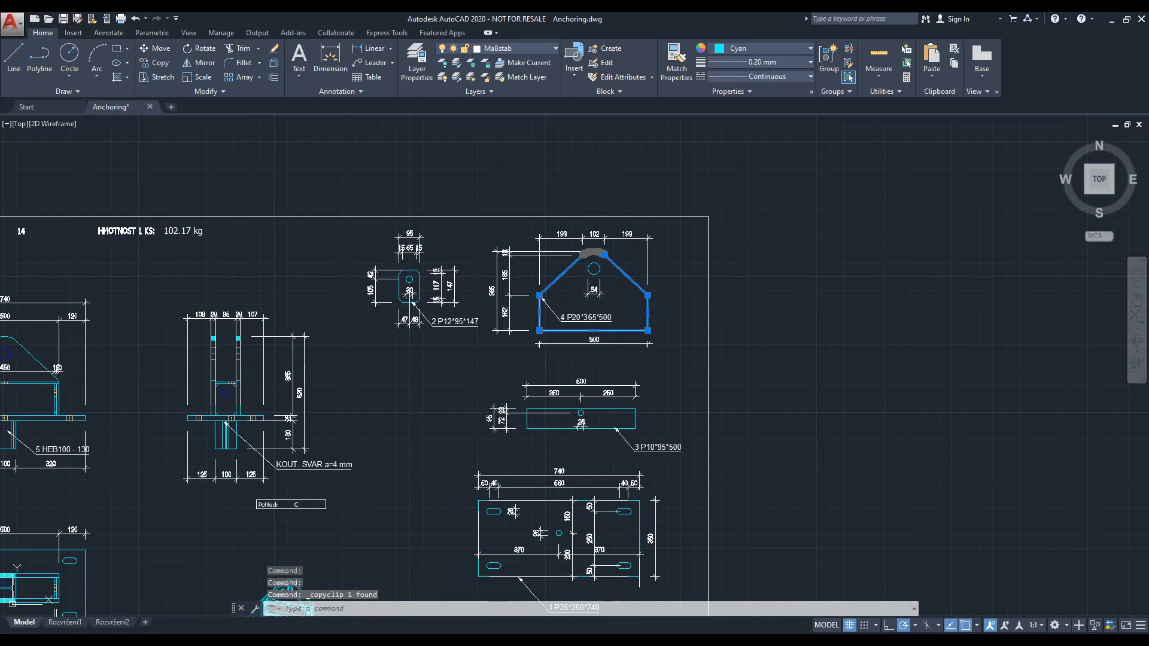
{"action": "key", "text": "Return"}
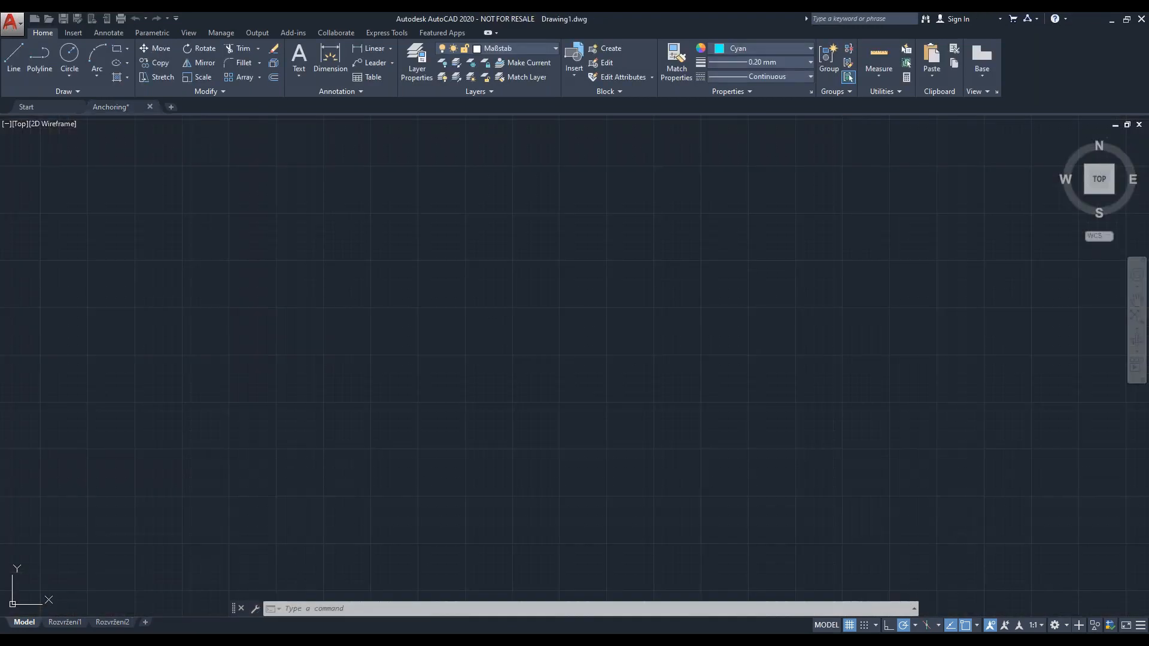
{"action": "key", "text": "ctrl+v"}
{"action": "middle_click_drag", "start_coordinate": [306, 439], "coordinate": [370, 419]}
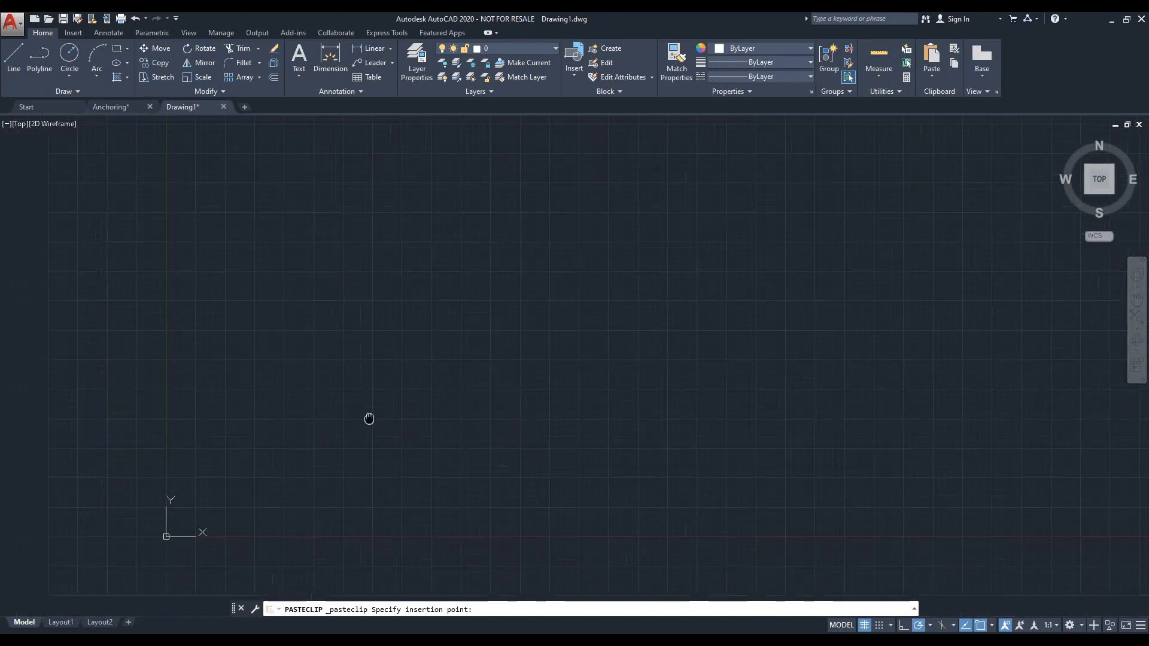
{"action": "left_click", "coordinate": [215, 493]}
{"action": "middle_click_drag", "start_coordinate": [238, 497], "coordinate": [305, 476]}
{"action": "scroll", "coordinate": [306, 476], "scroll_direction": "up", "scroll_amount": 3}
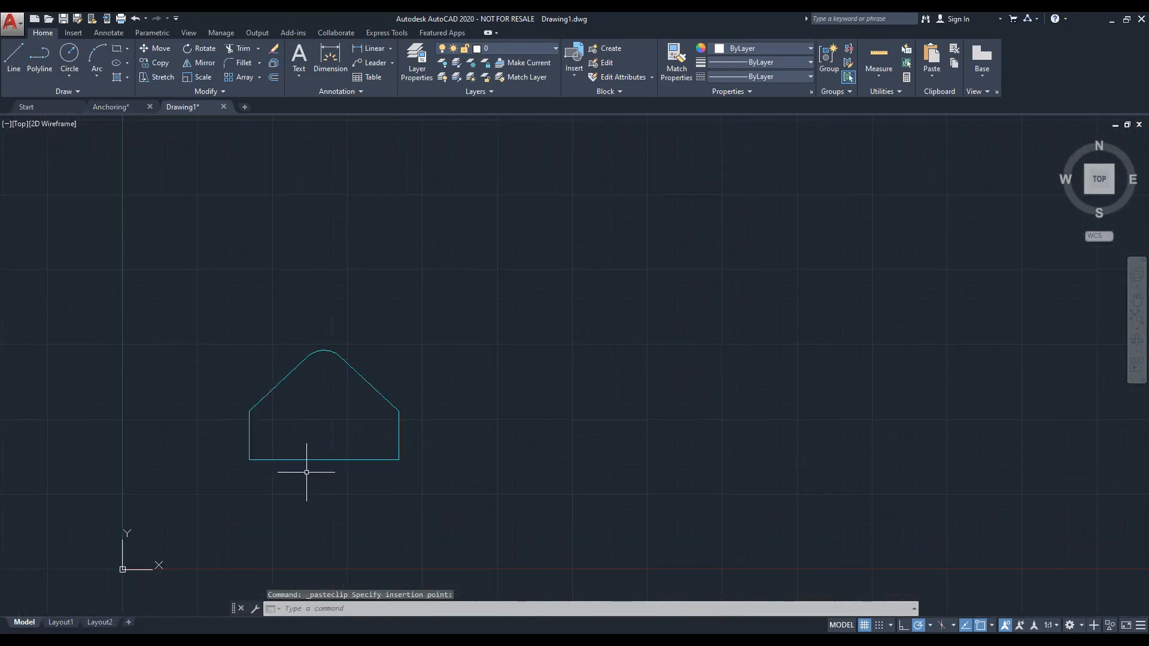
{"action": "middle_click_drag", "start_coordinate": [333, 437], "coordinate": [357, 403]}
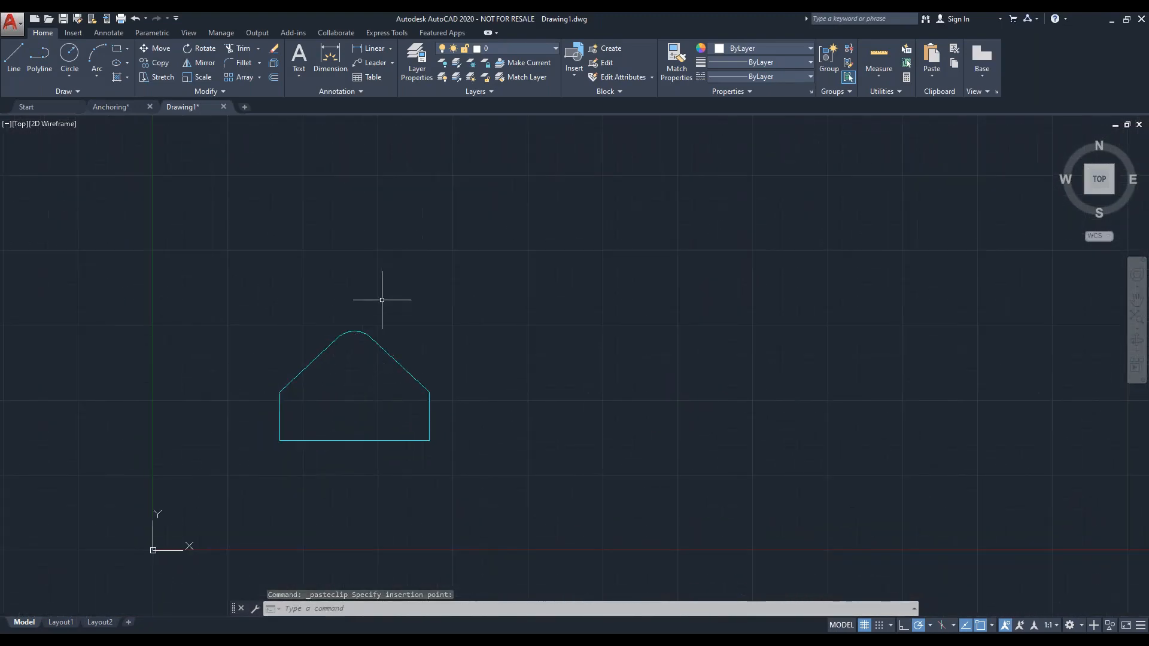
- Explode the pasted plate outline and check that its sloped edges are separate segments
{"action": "left_click", "coordinate": [321, 352]}
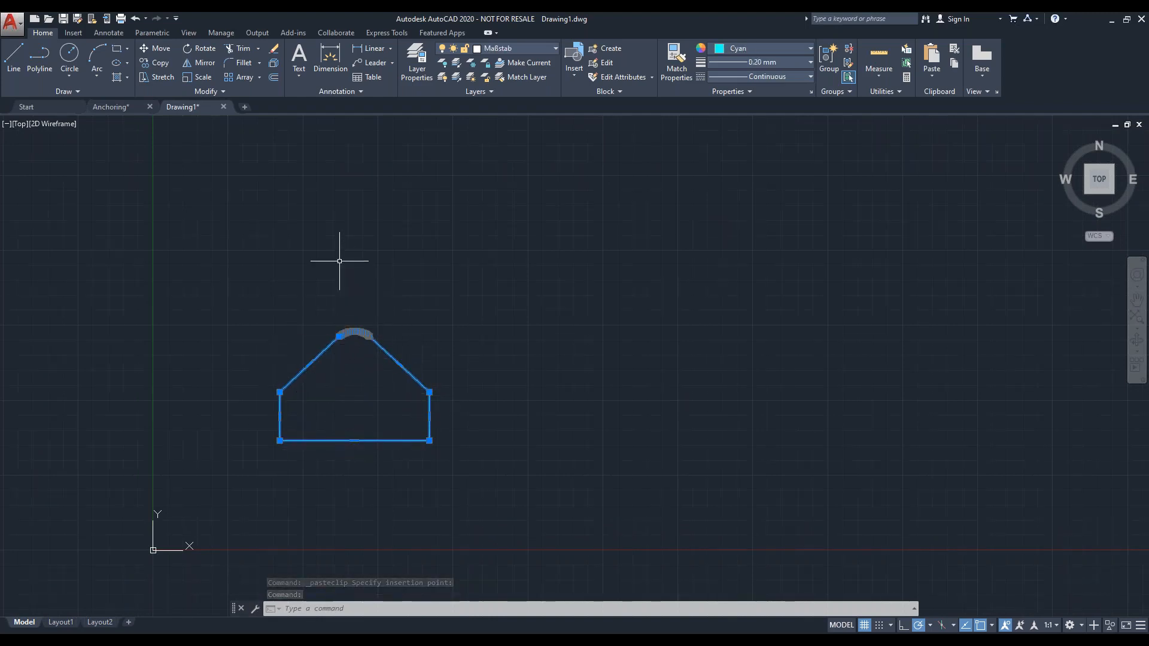
{"action": "left_click", "coordinate": [277, 68]}
{"action": "left_click", "coordinate": [319, 352]}
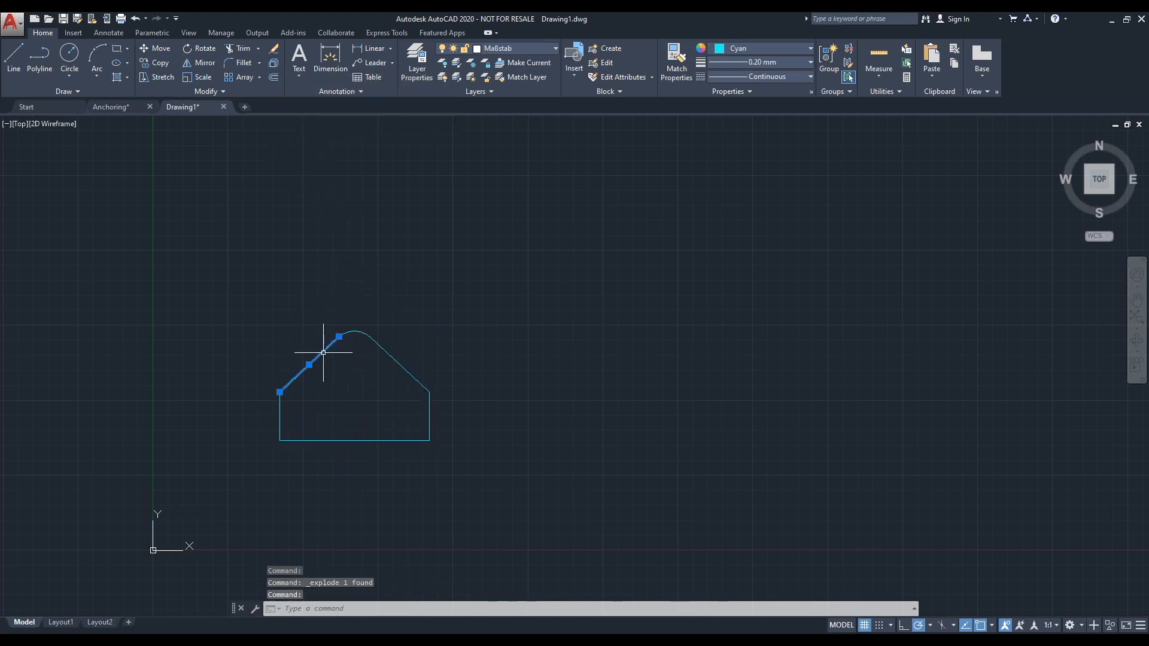
{"action": "key", "text": "Escape"}
{"action": "left_click", "coordinate": [389, 360]}
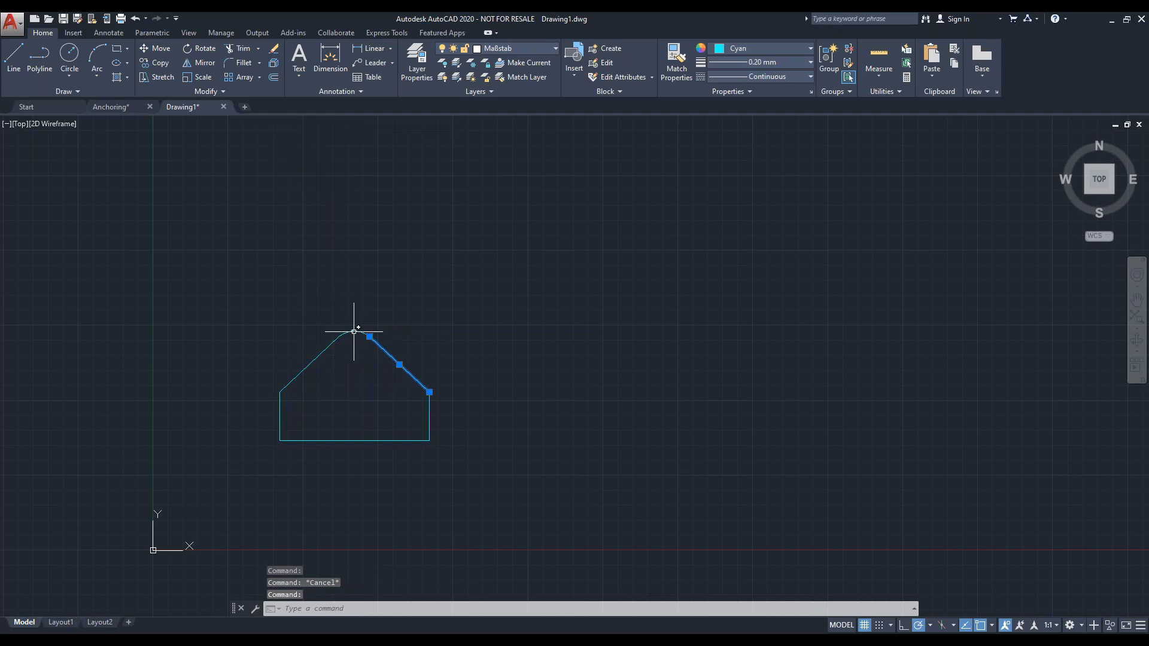
{"action": "key", "text": "Escape"}
{"action": "left_click", "coordinate": [347, 403]}
{"action": "left_click", "coordinate": [351, 401]}
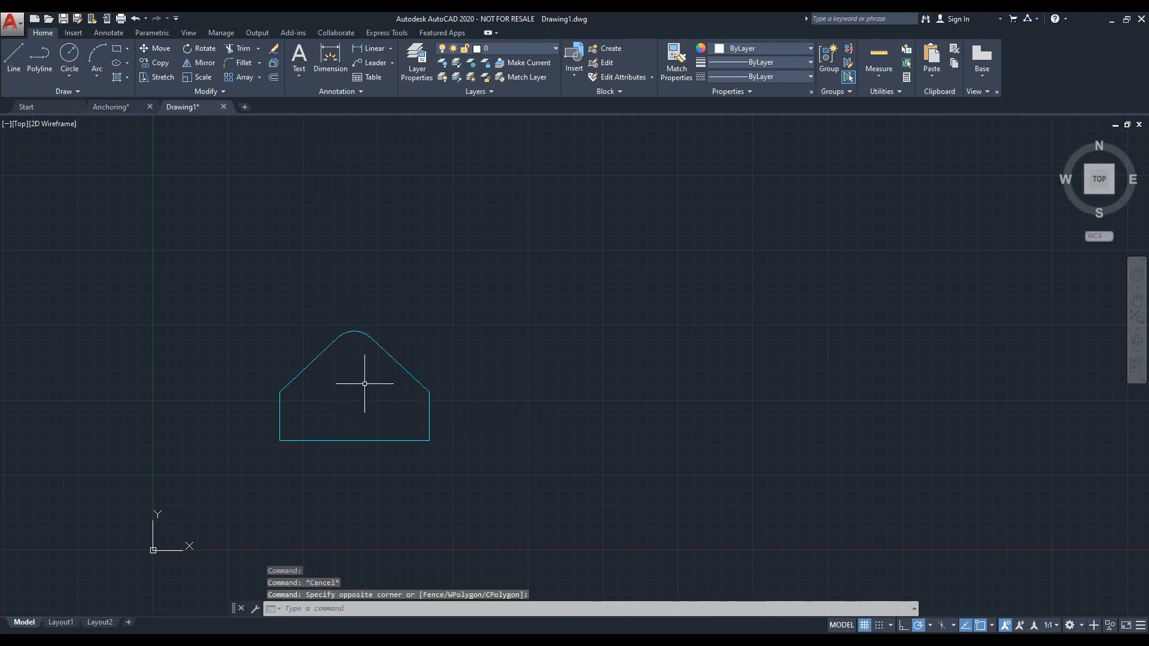
- Save the drawing on the Desktop as Plate1 in AutoCAD 2018 DXF format
{"action": "key", "text": "ctrl+shift+s"}
{"action": "left_click", "coordinate": [578, 497]}
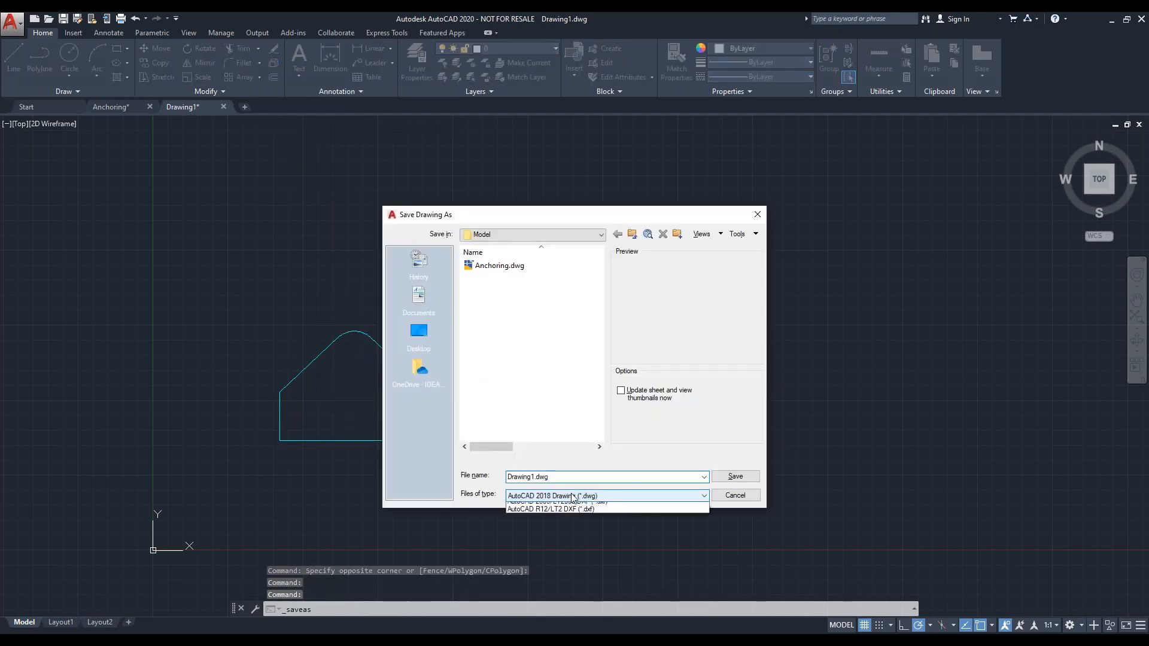
{"action": "left_click", "coordinate": [551, 577]}
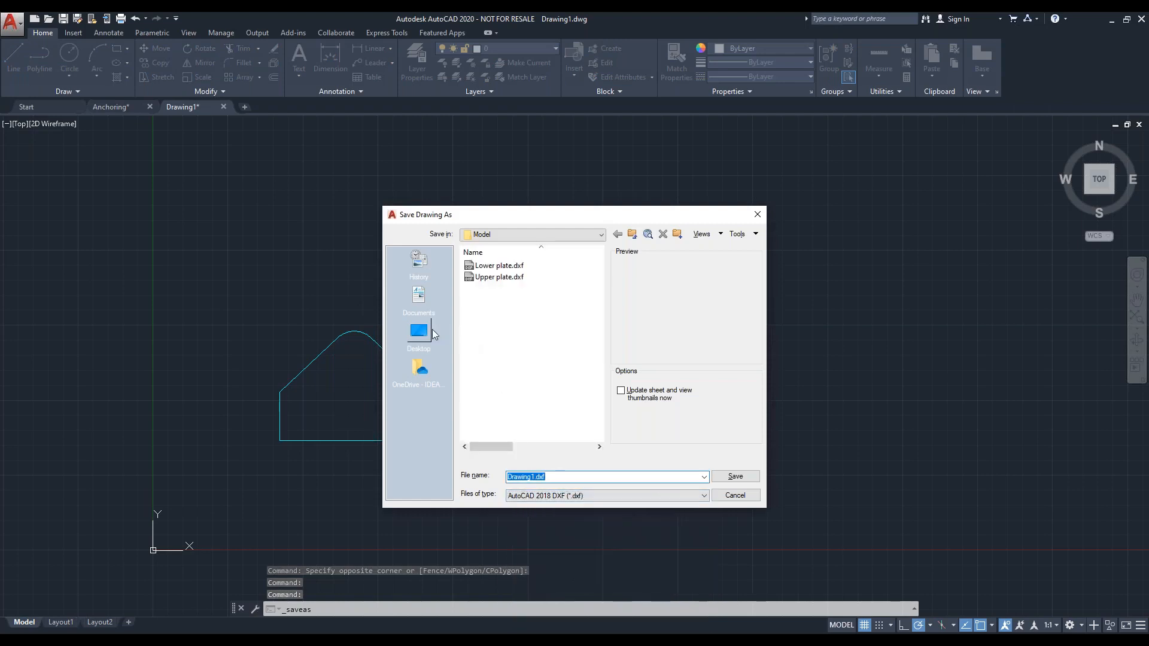
{"action": "left_click", "coordinate": [419, 332]}
{"action": "double_click", "coordinate": [539, 477]}
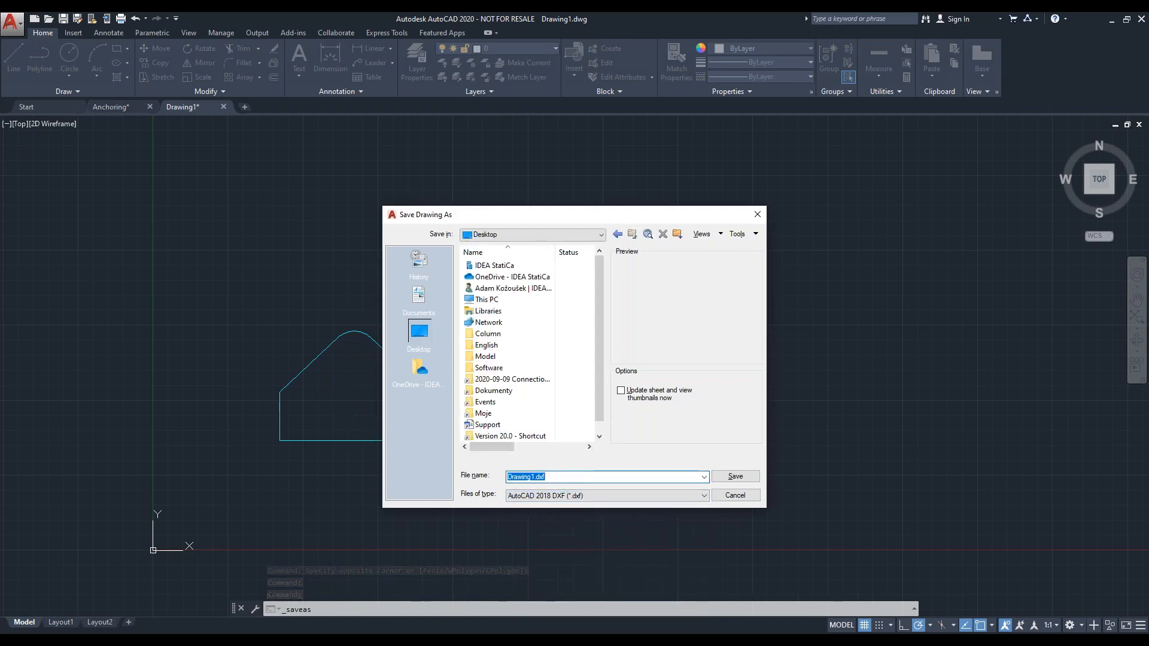
{"action": "type", "text": "Pplate1"}
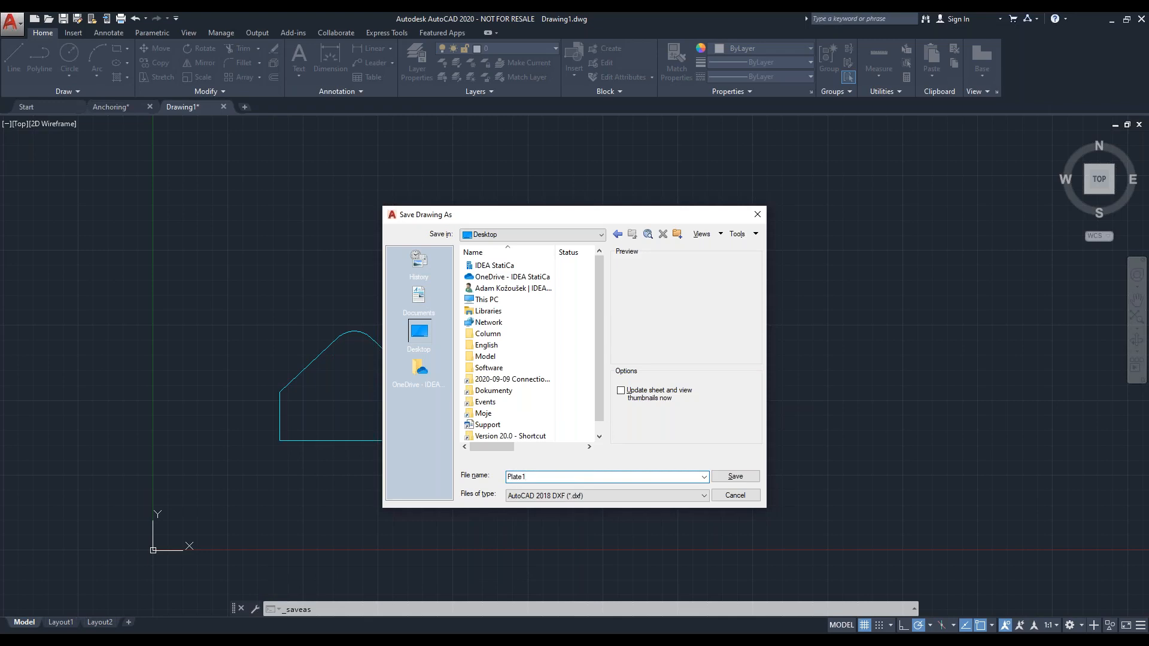
{"action": "left_click", "coordinate": [735, 476]}
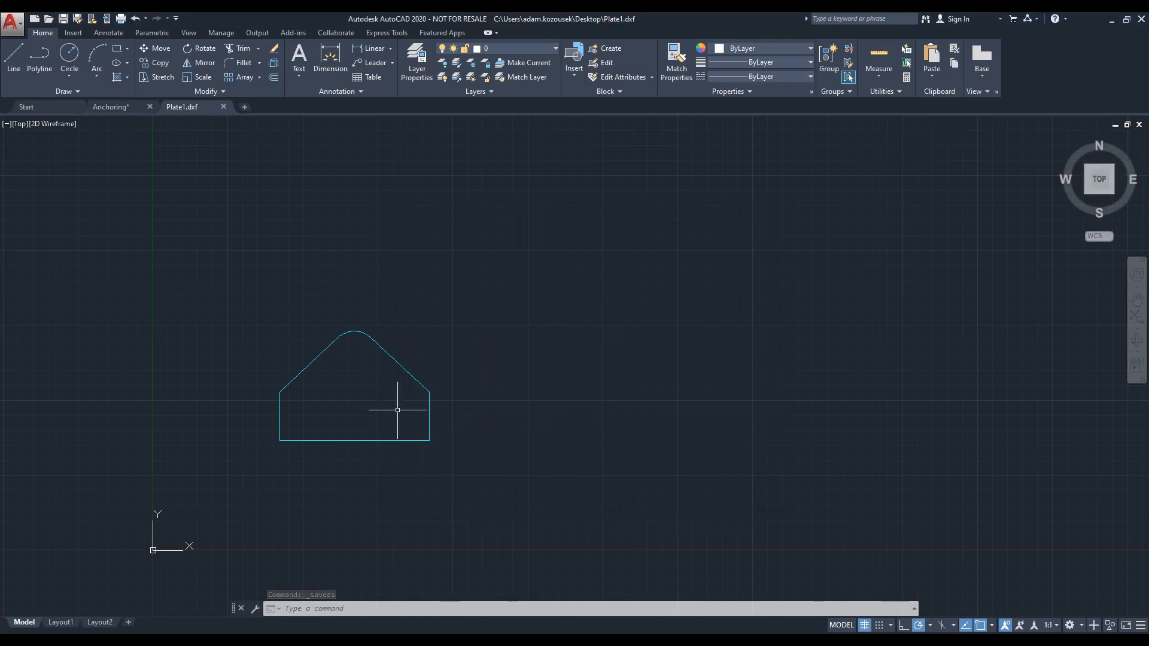
- Close Plate1.dxf without saving it in drawing format, and switch back to IDEA StatiCa Connection
{"action": "left_click", "coordinate": [1140, 125]}
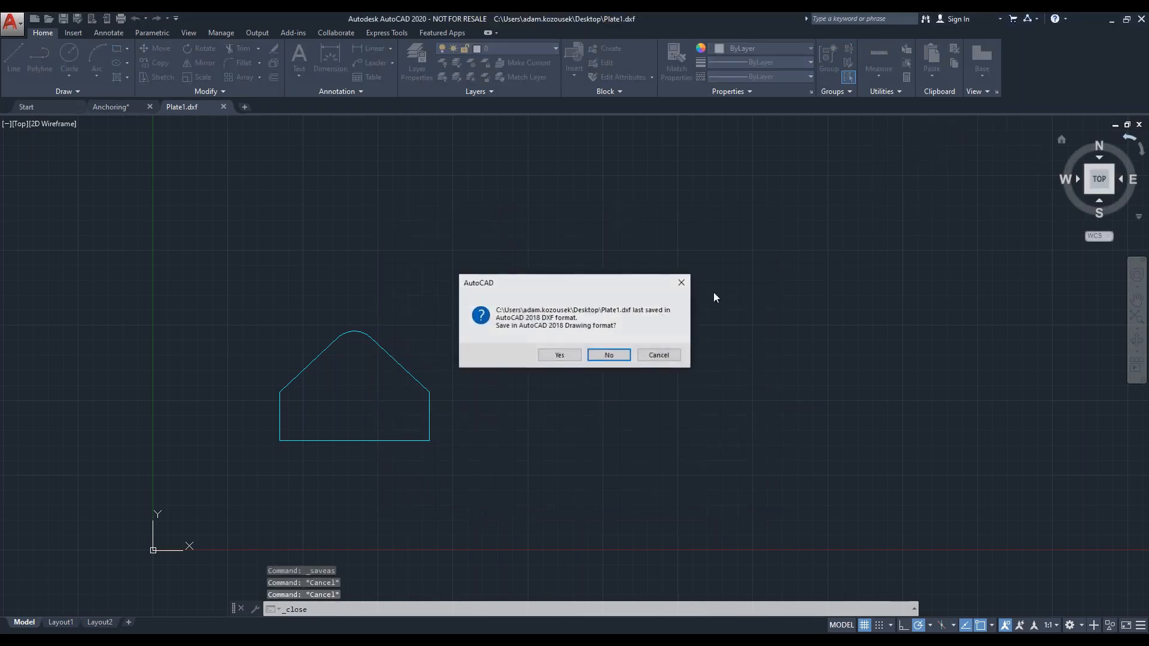
{"action": "left_click", "coordinate": [613, 356]}
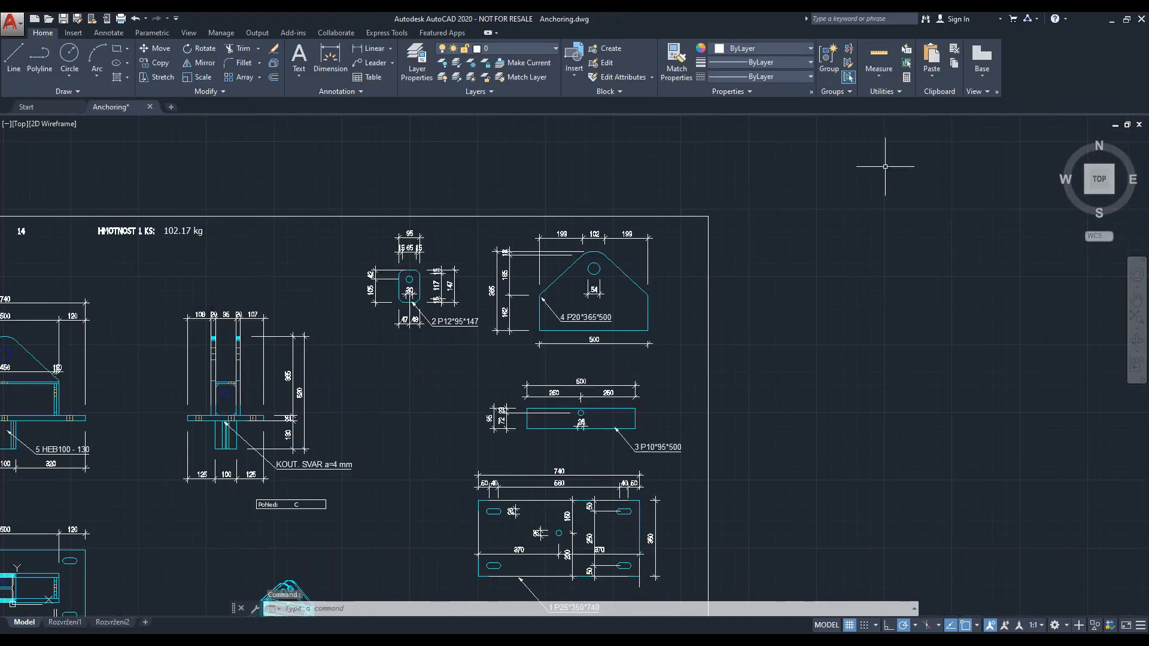
{"action": "left_click", "coordinate": [1114, 22]}
- Load Plate1.dxf from the Desktop as the source for the plate's polygon
{"action": "scroll", "coordinate": [231, 339], "scroll_direction": "up", "scroll_amount": 2}
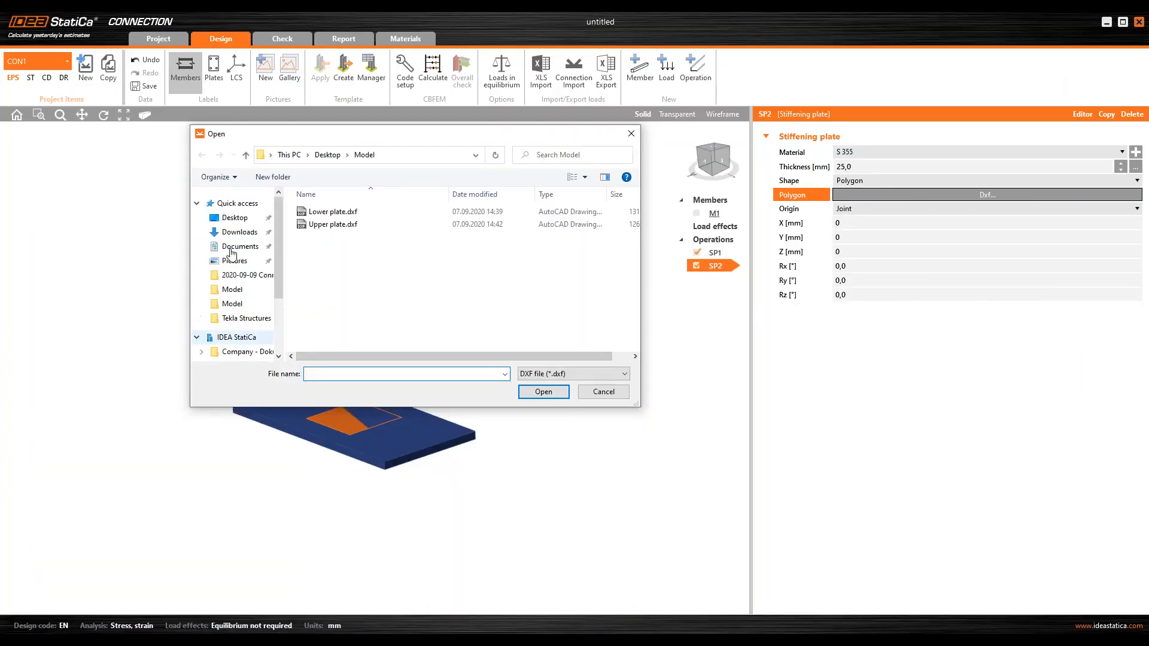
{"action": "left_click", "coordinate": [235, 217]}
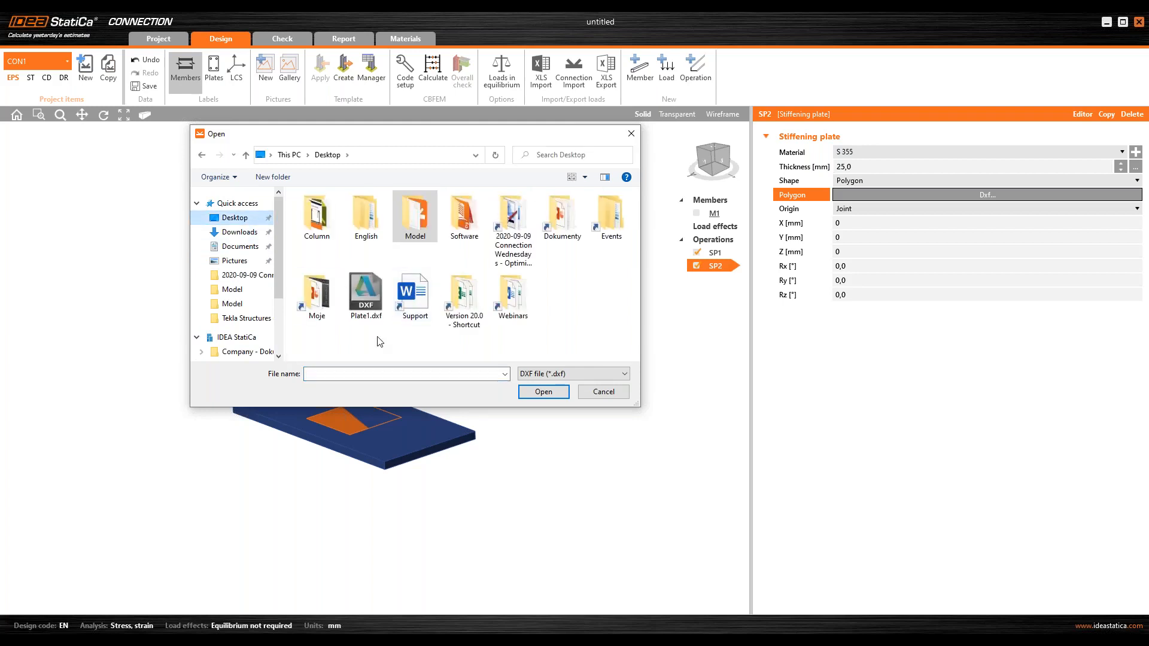
{"action": "left_click", "coordinate": [365, 299]}
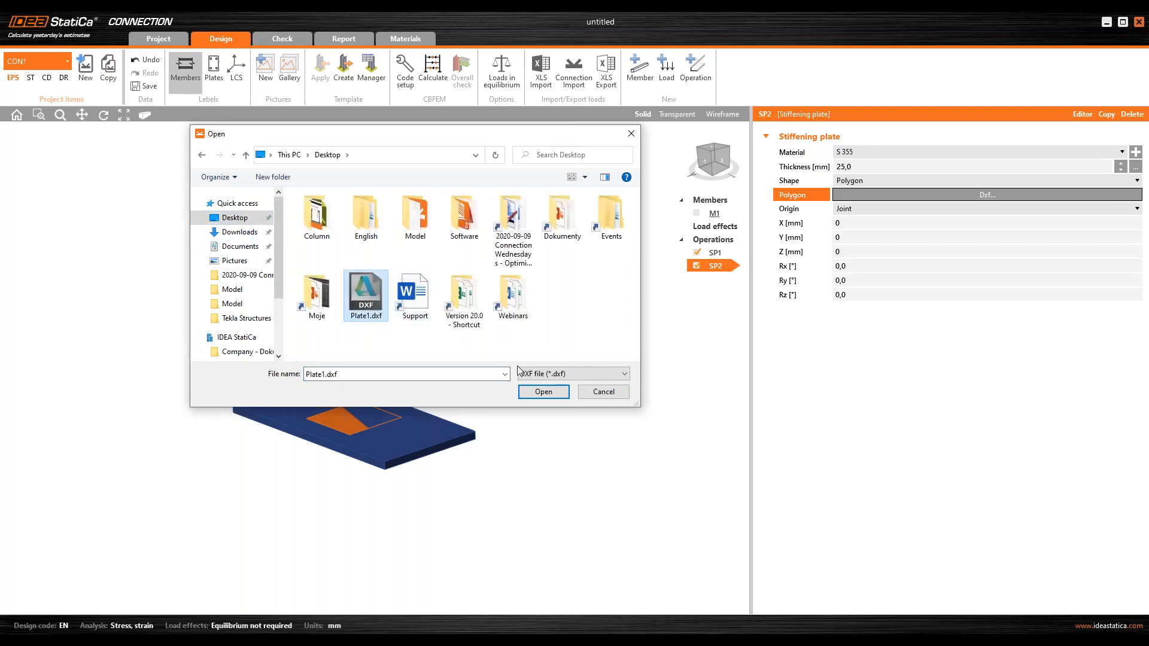
{"action": "left_click", "coordinate": [544, 391]}
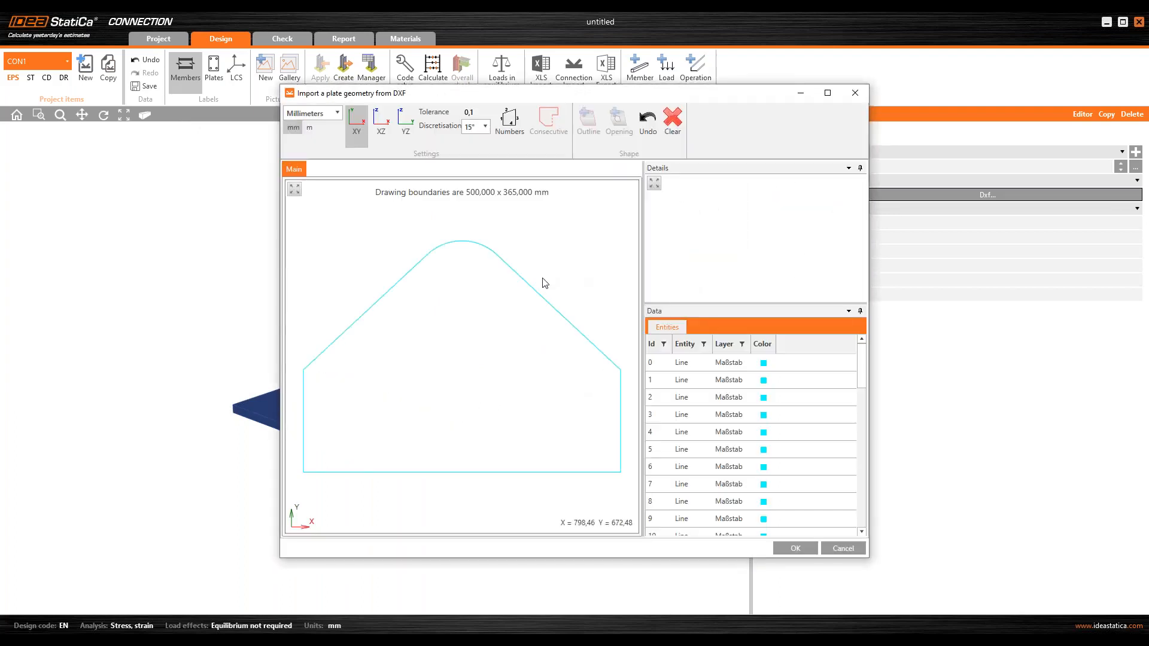
- Select all consecutive edges of the imported contour, assign them as the plate's outline, and accept the geometry
{"action": "left_click", "coordinate": [565, 318]}
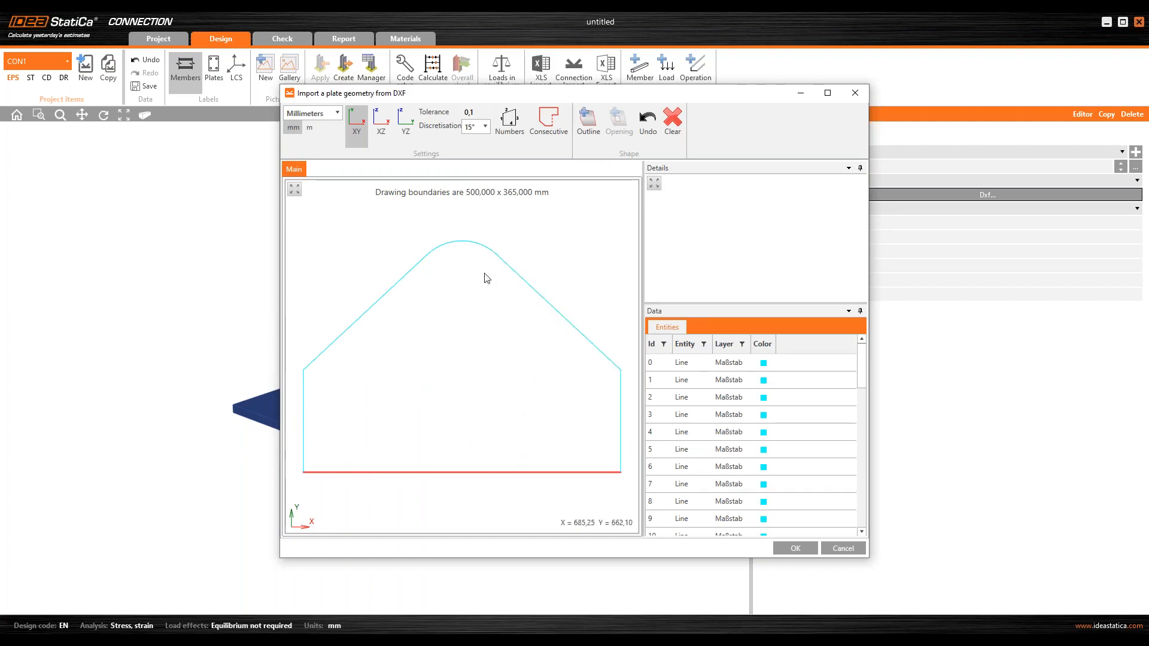
{"action": "left_click", "coordinate": [558, 128]}
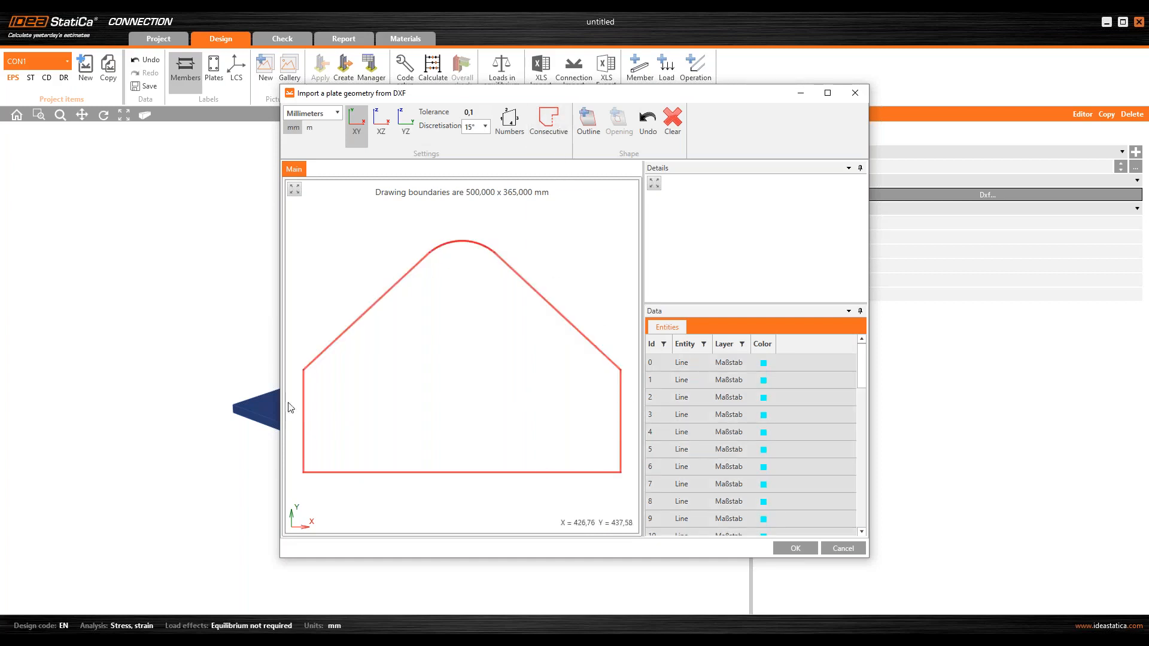
{"action": "left_click", "coordinate": [594, 123]}
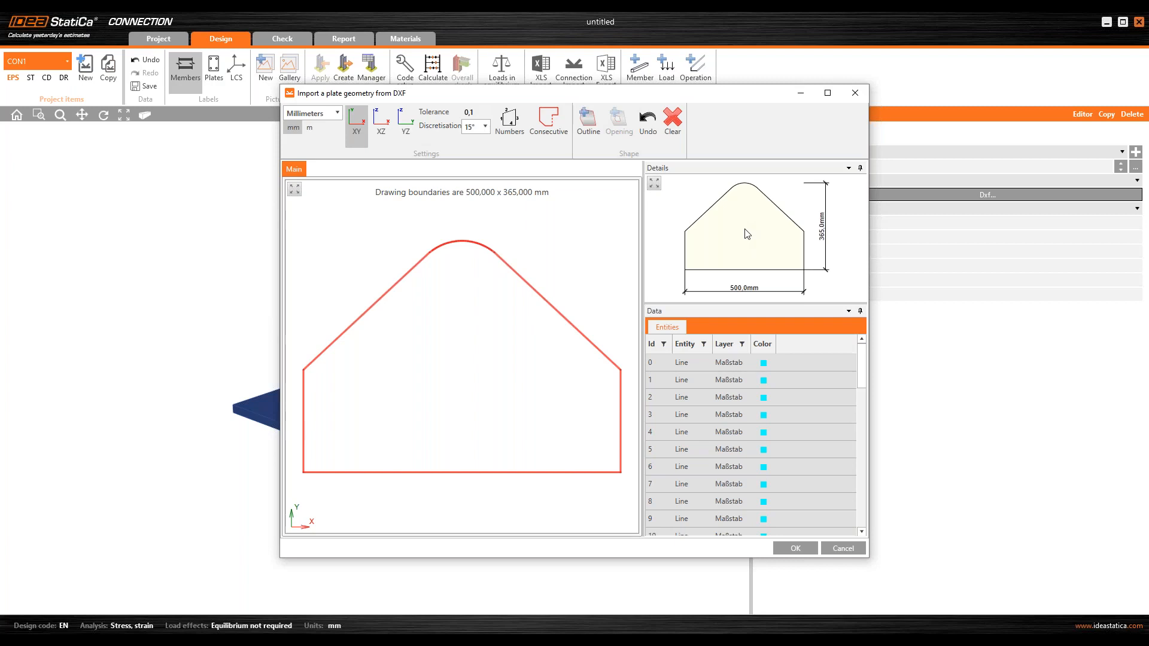
{"action": "left_click", "coordinate": [795, 550]}
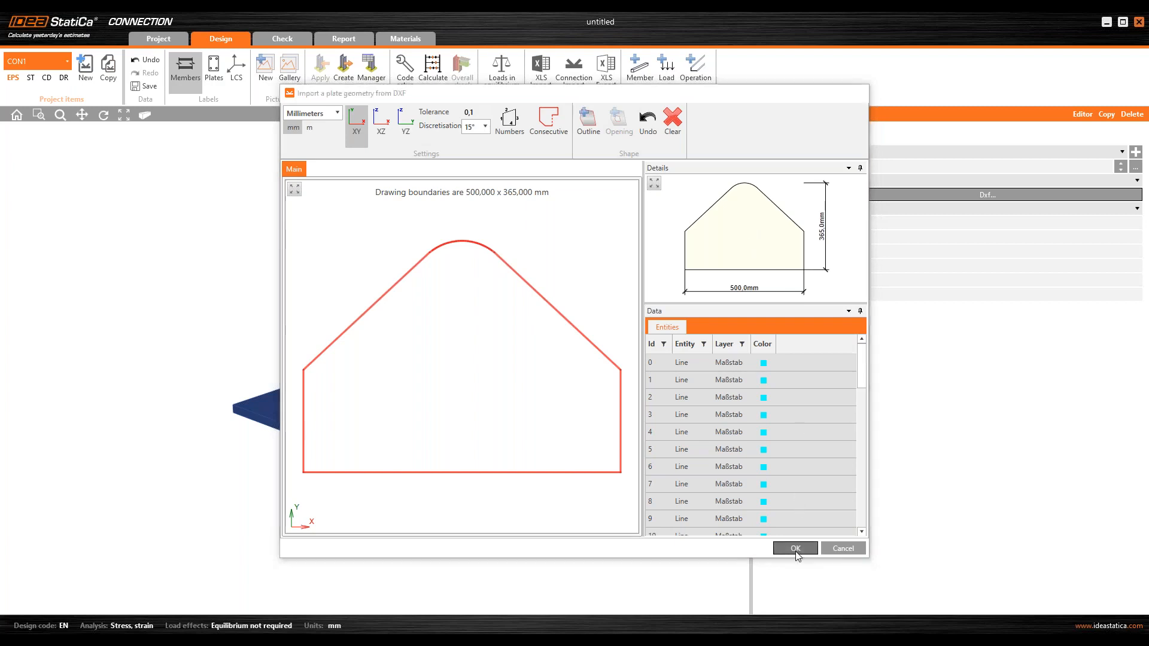
{"action": "scroll", "coordinate": [351, 441], "scroll_direction": "up", "scroll_amount": 2}
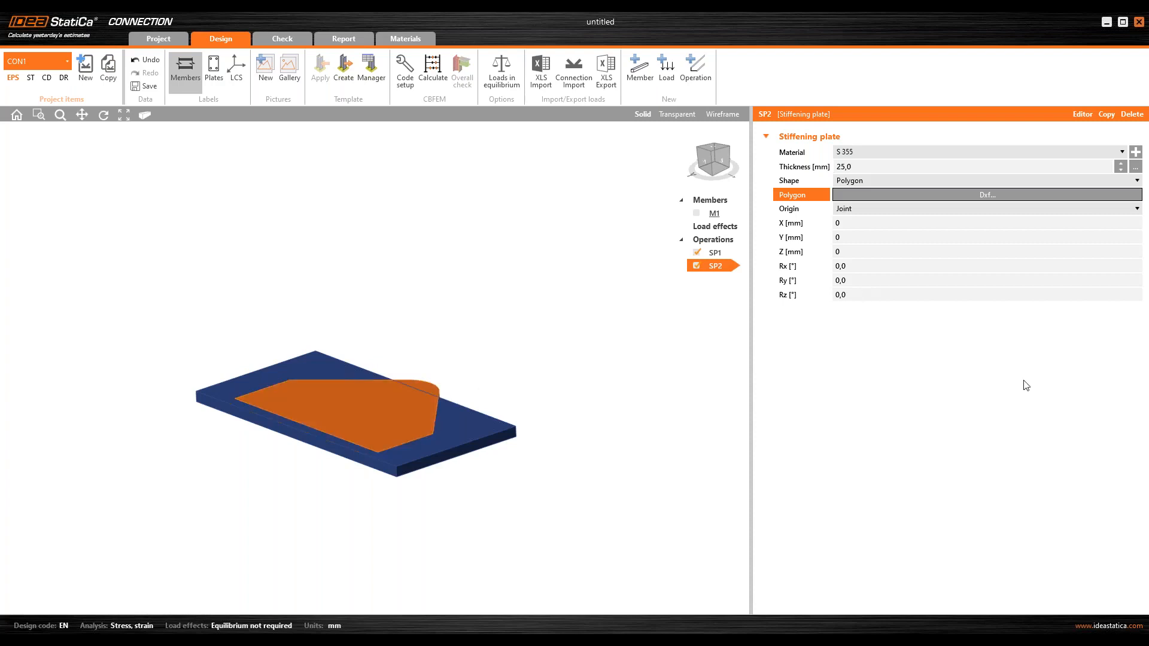
- Set the polygon plate's thickness to 20 mm
{"action": "left_click", "coordinate": [850, 167]}
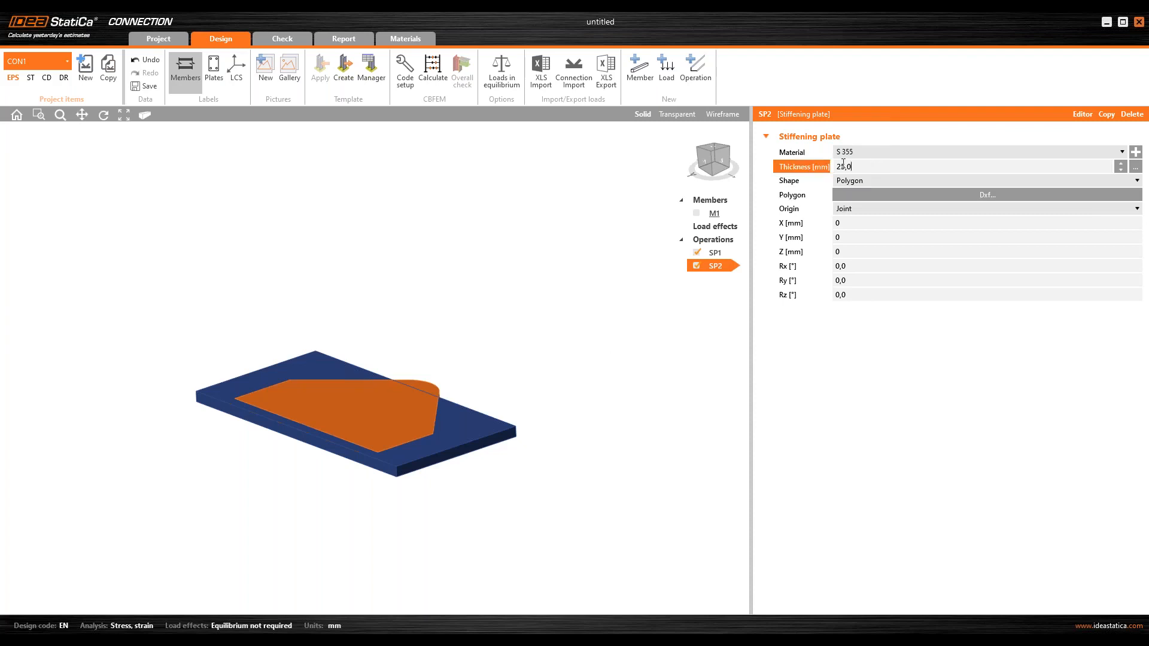
{"action": "double_click", "coordinate": [844, 167]}
{"action": "type", "text": "20"}
{"action": "key", "text": "Tab"}
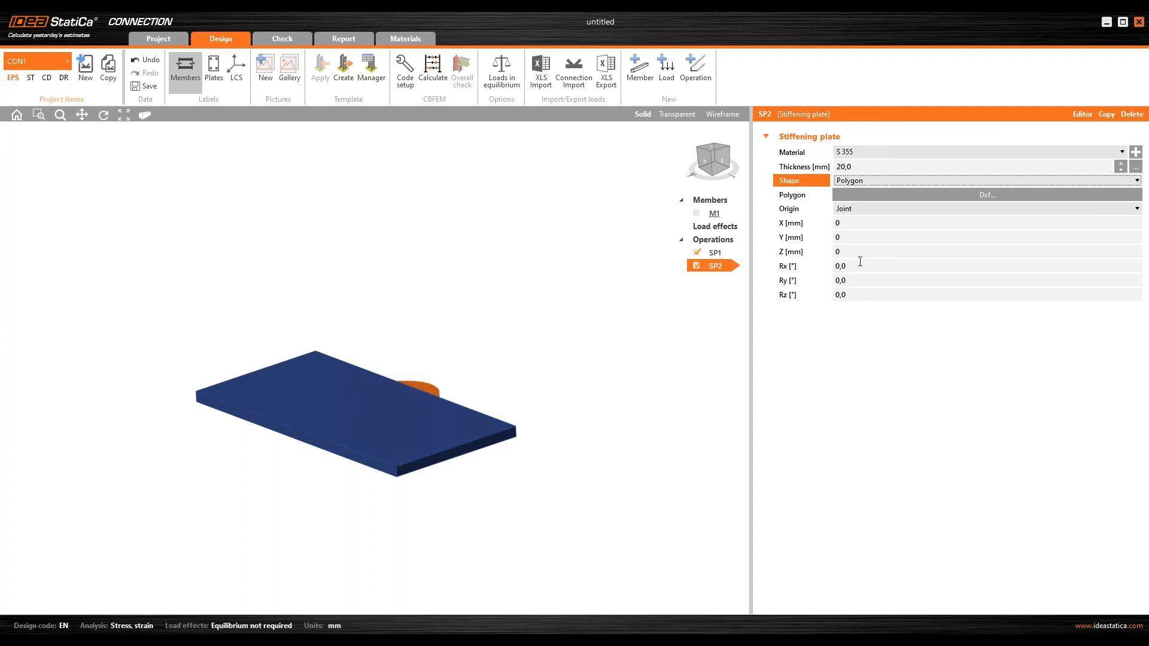
- Rotate the polygon plate 90° about X and position it at Y -58 mm and Z 158 mm
{"action": "left_click", "coordinate": [783, 264]}
{"action": "type", "text": "90"}
{"action": "key", "text": "Tab"}
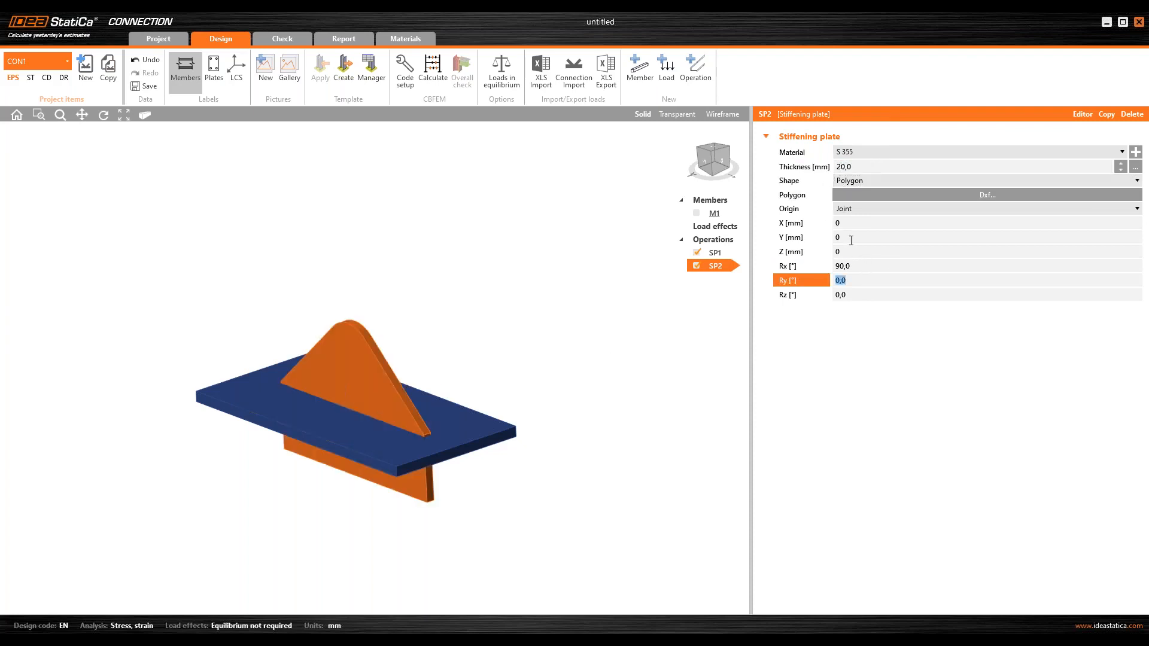
{"action": "left_click", "coordinate": [779, 238]}
{"action": "type", "text": "-58"}
{"action": "key", "text": "Tab"}
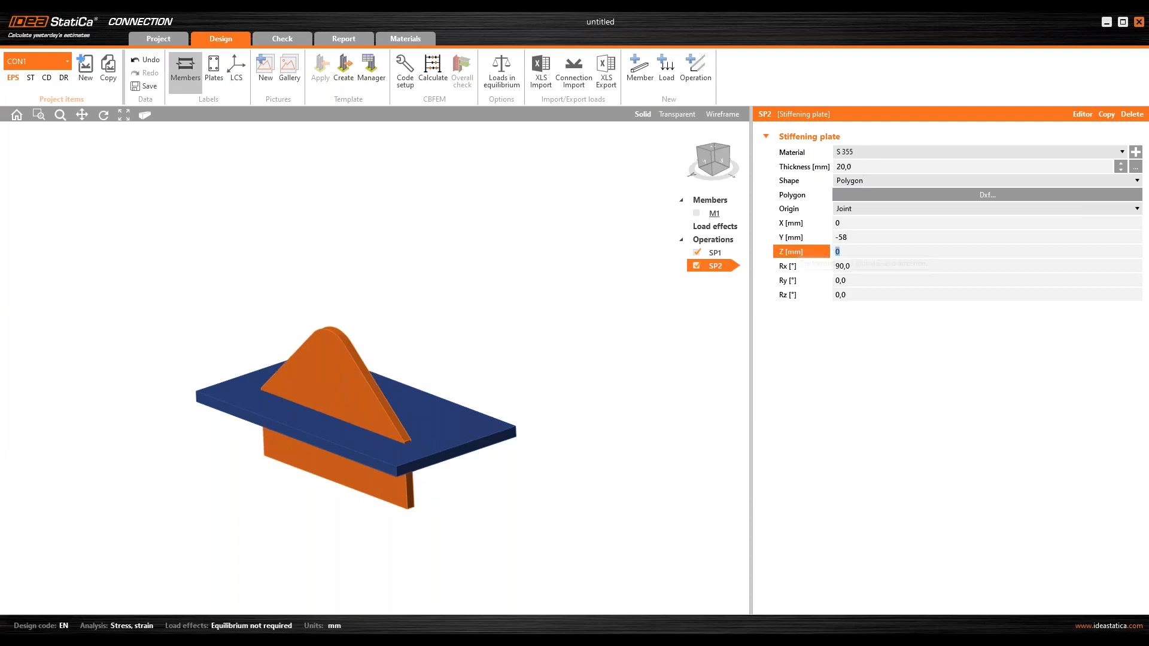
{"action": "key", "text": "Tab"}
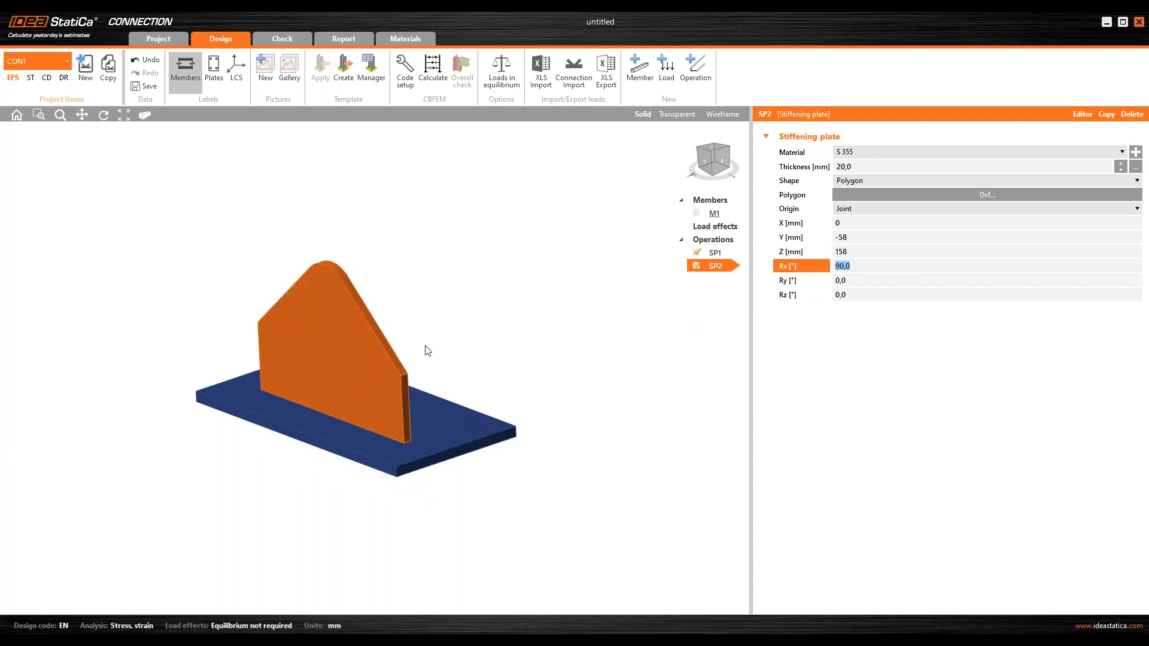
{"action": "right_click_drag", "start_coordinate": [392, 501], "coordinate": [395, 380]}
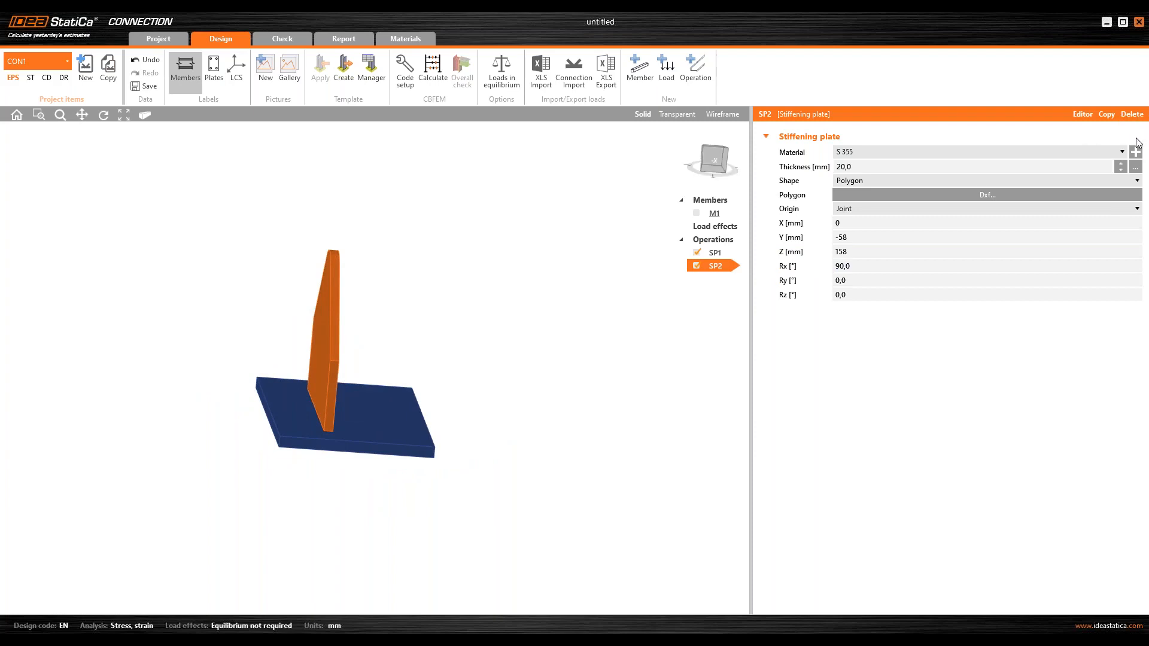
- Copy the upright polygon plate and set the copy's Y position to 58 mm
{"action": "left_click", "coordinate": [1114, 115]}
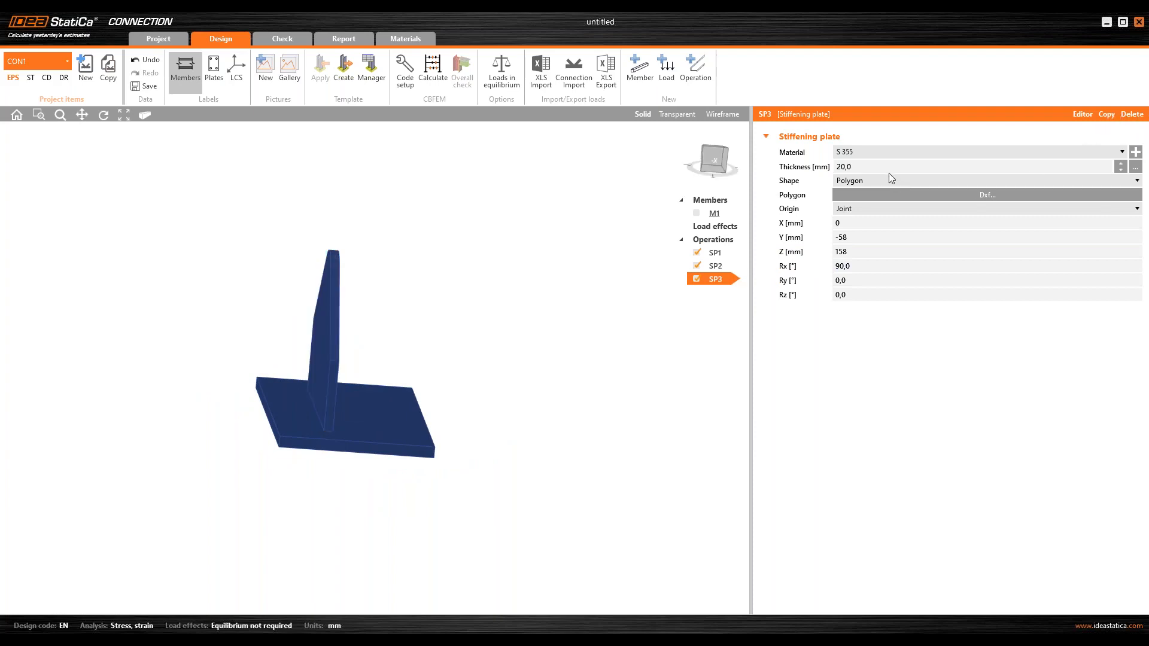
{"action": "left_click", "coordinate": [839, 237]}
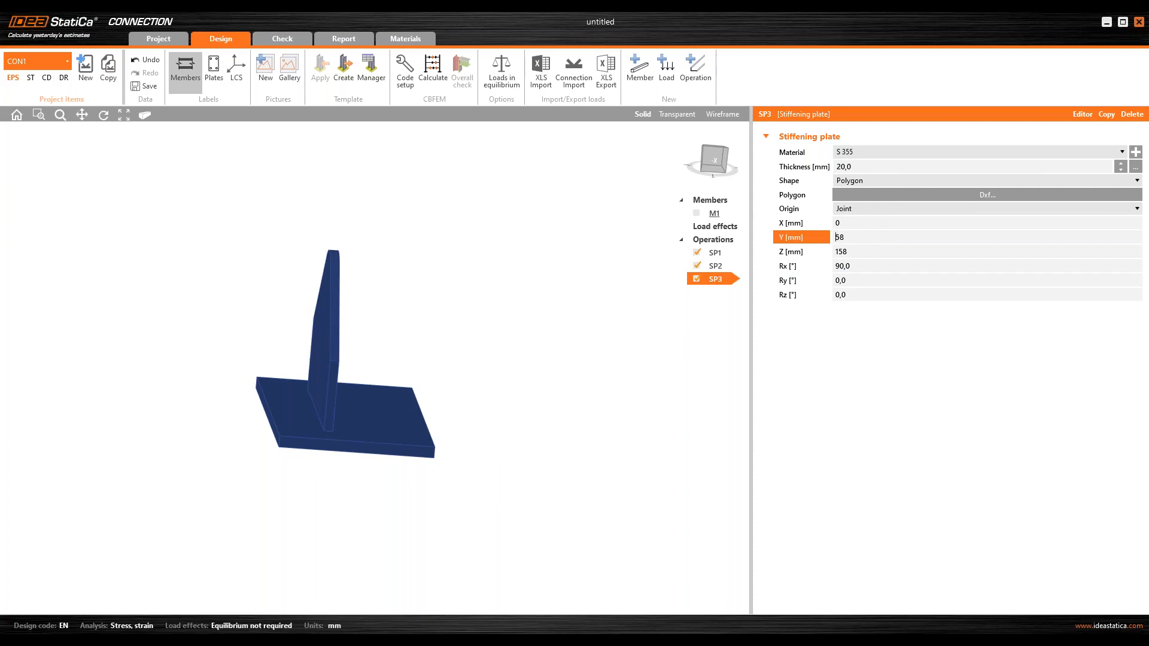
{"action": "key", "text": "Tab"}
{"action": "mouse_move", "coordinate": [419, 359]}
{"action": "right_mouse_down"}
{"action": "mouse_move", "coordinate": [346, 390]}
{"action": "mouse_move", "coordinate": [342, 413]}
{"action": "mouse_move", "coordinate": [336, 401]}
{"action": "mouse_move", "coordinate": [411, 380]}
{"action": "mouse_move", "coordinate": [371, 359]}
{"action": "mouse_move", "coordinate": [419, 396]}
{"action": "mouse_move", "coordinate": [394, 395]}
{"action": "mouse_move", "coordinate": [438, 323]}
{"action": "mouse_move", "coordinate": [379, 335]}
{"action": "mouse_move", "coordinate": [444, 302]}
{"action": "mouse_move", "coordinate": [390, 303]}
{"action": "mouse_move", "coordinate": [405, 314]}
{"action": "mouse_move", "coordinate": [344, 321]}
{"action": "mouse_move", "coordinate": [417, 352]}
{"action": "right_mouse_up"}
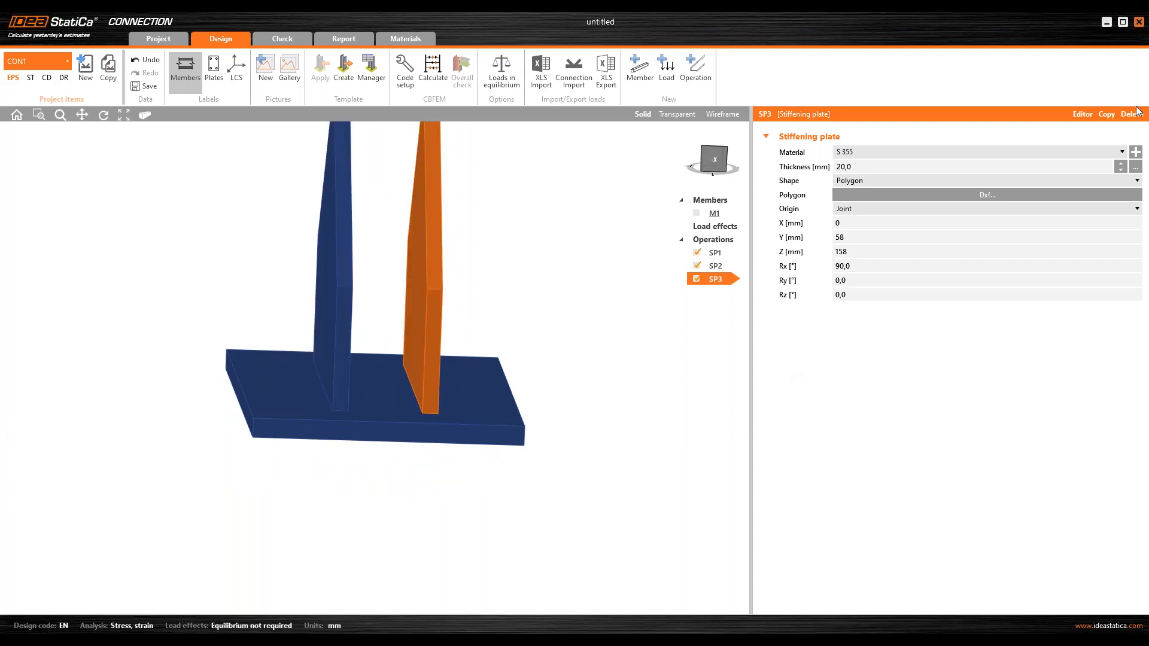
- Copy the second upright plate and make the copy a rectangular plate with a thickness of 12 mm
{"action": "left_click", "coordinate": [1108, 114]}
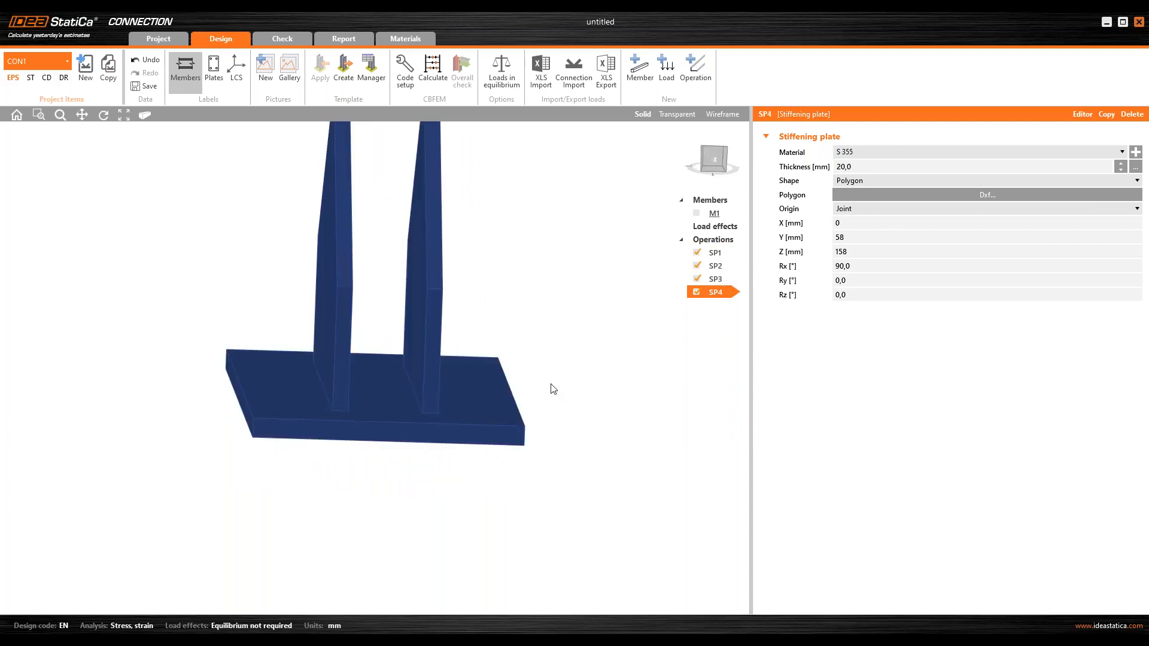
{"action": "right_click_drag", "start_coordinate": [554, 389], "coordinate": [579, 383]}
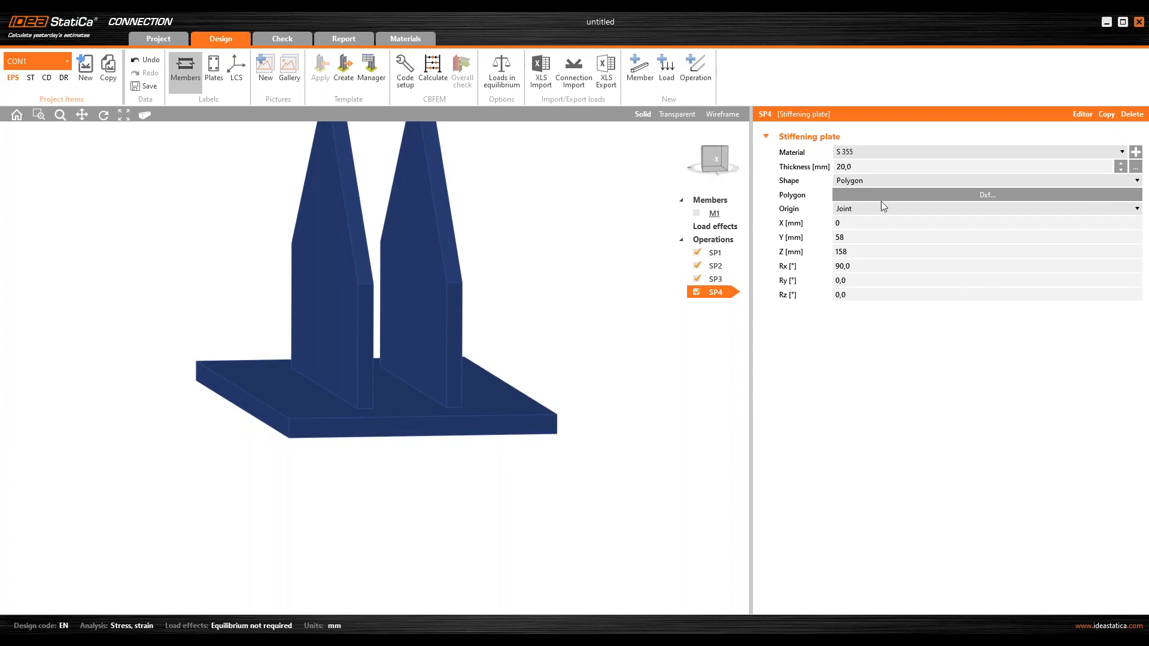
{"action": "left_click", "coordinate": [868, 168]}
{"action": "type", "text": "12"}
{"action": "key", "text": "Tab"}
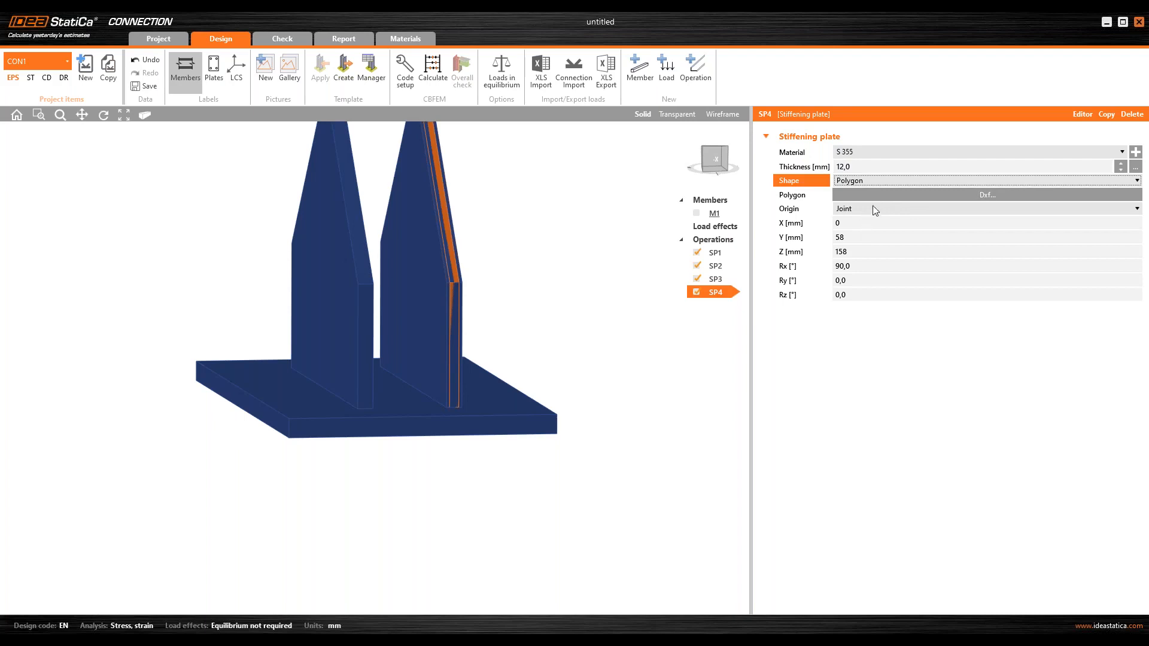
{"action": "left_click", "coordinate": [866, 181]}
{"action": "left_click", "coordinate": [868, 192]}
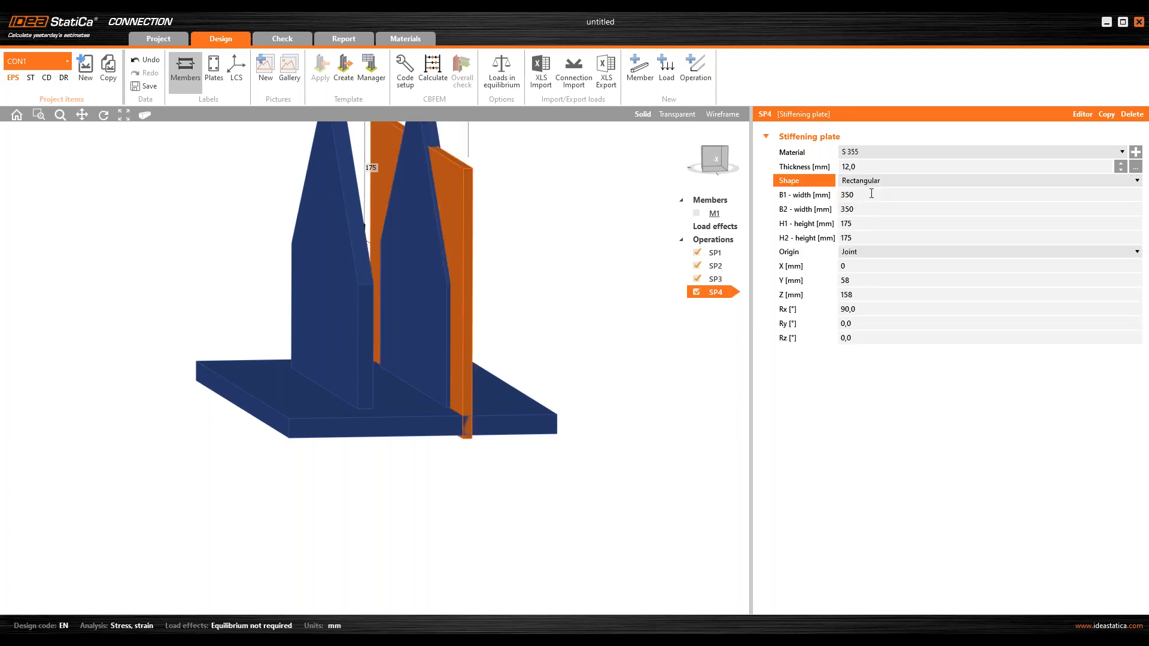
- Size the rectangular plate with B1 and B2 widths of 60 mm, H1 height 0 and H2 height 150 mm
{"action": "key", "text": "Tab"}
{"action": "type", "text": "60"}
{"action": "key", "text": "Tab"}
{"action": "type", "text": "60"}
{"action": "key", "text": "Tab"}
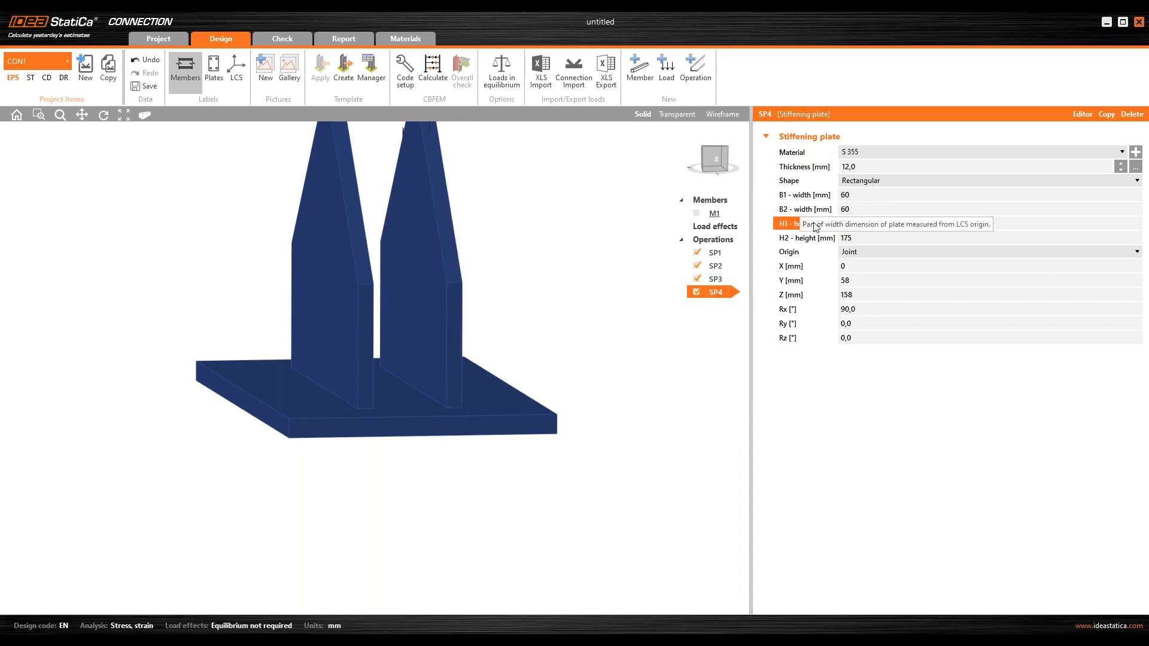
{"action": "type", "text": "0"}
{"action": "key", "text": "Tab"}
{"action": "type", "text": "150"}
{"action": "key", "text": "Tab"}
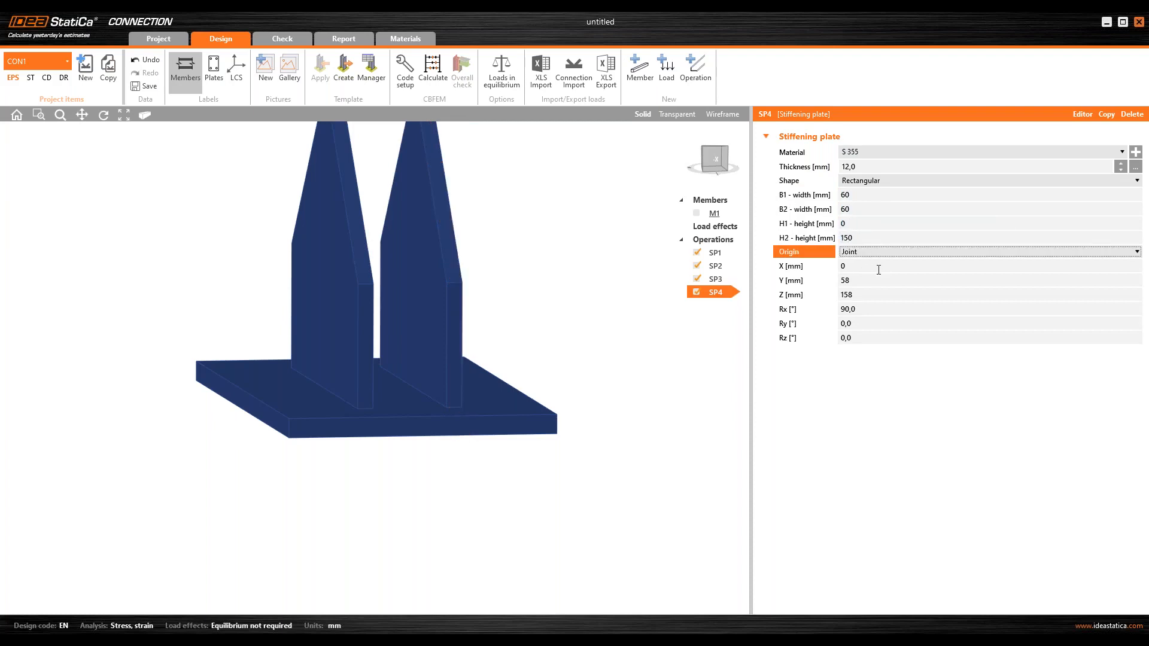
- Set the rectangular plate's origin to Plate, attach it to base plate SP1 as a rib, and locate it on the Rear side
{"action": "left_click", "coordinate": [879, 252]}
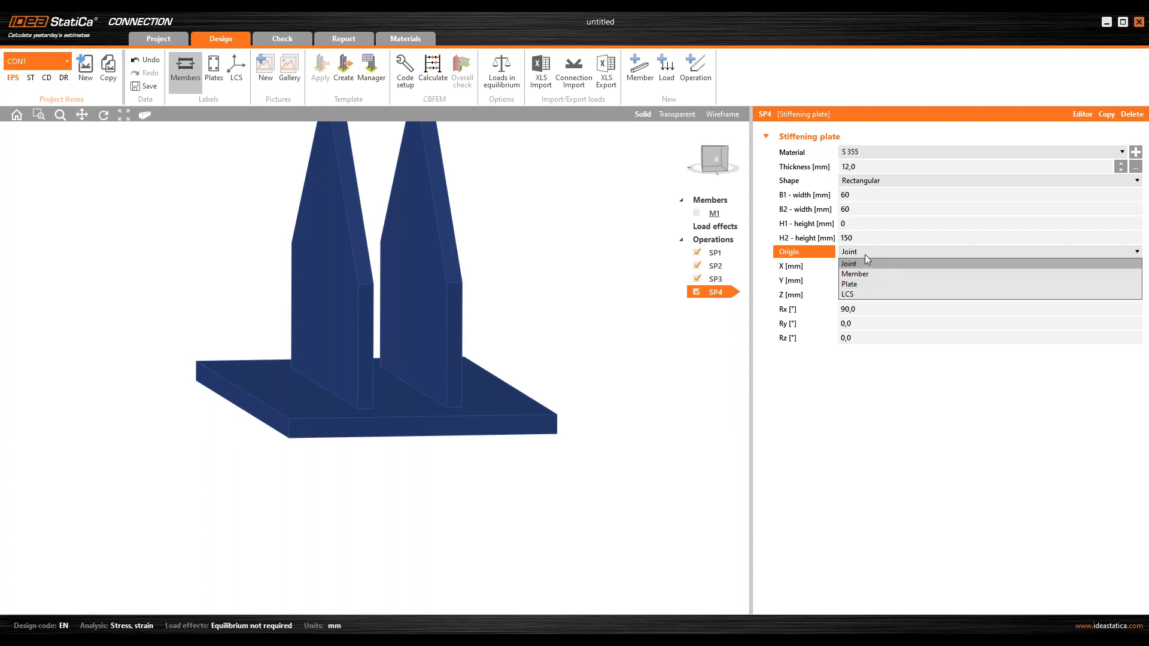
{"action": "left_click", "coordinate": [864, 263]}
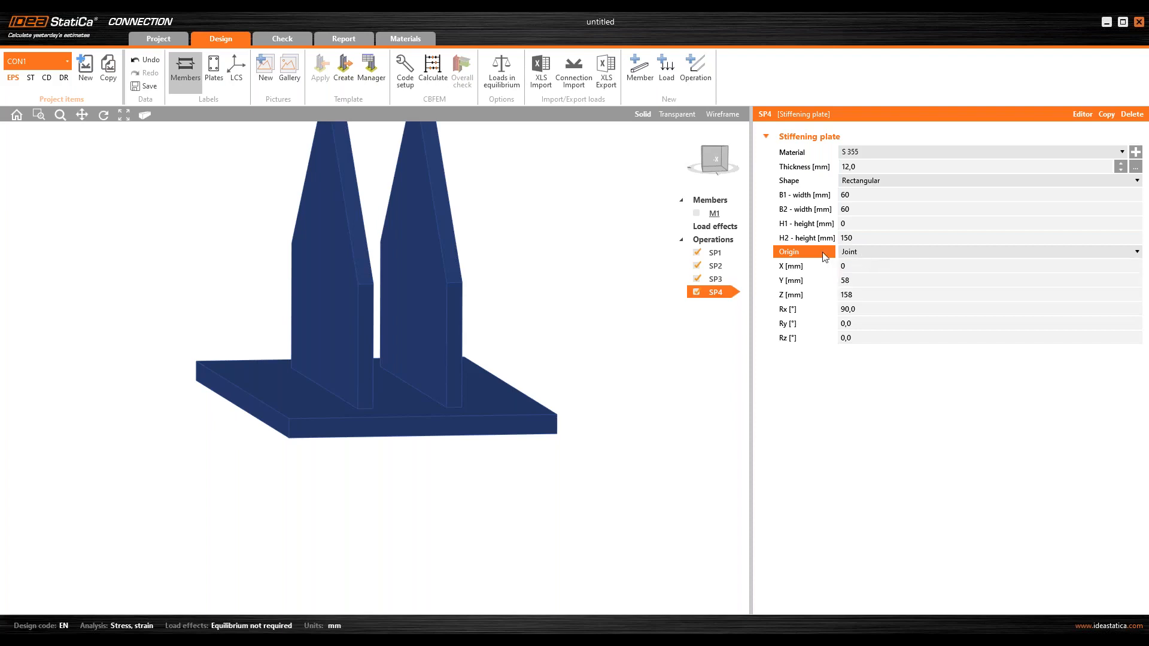
{"action": "left_click", "coordinate": [876, 258]}
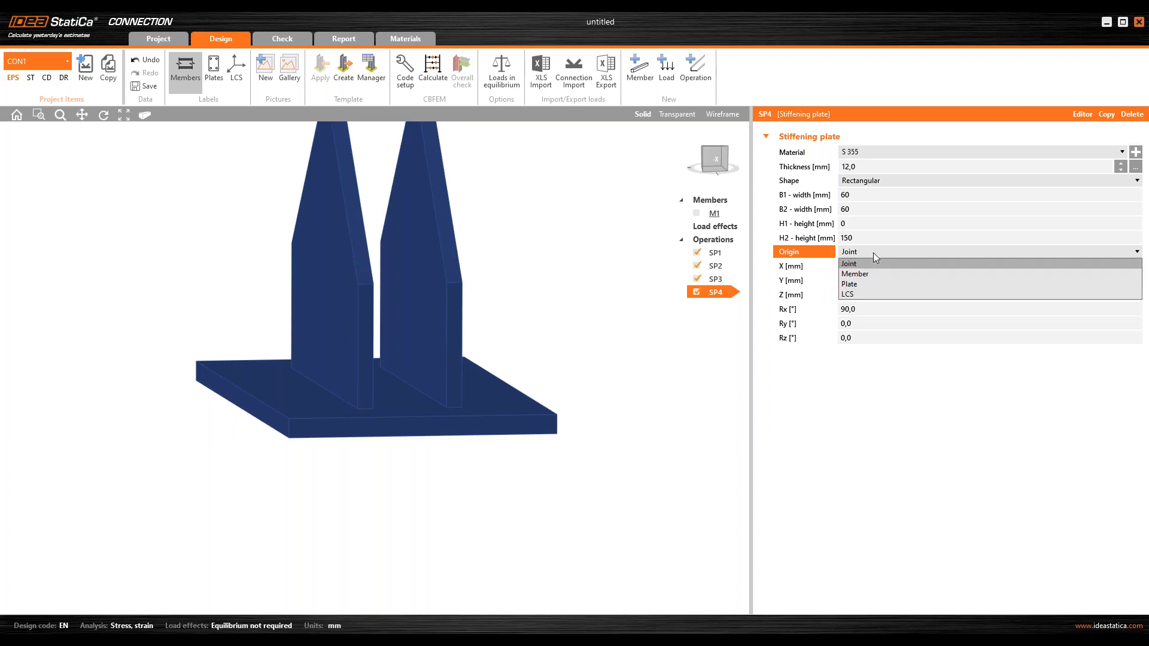
{"action": "left_click", "coordinate": [863, 285]}
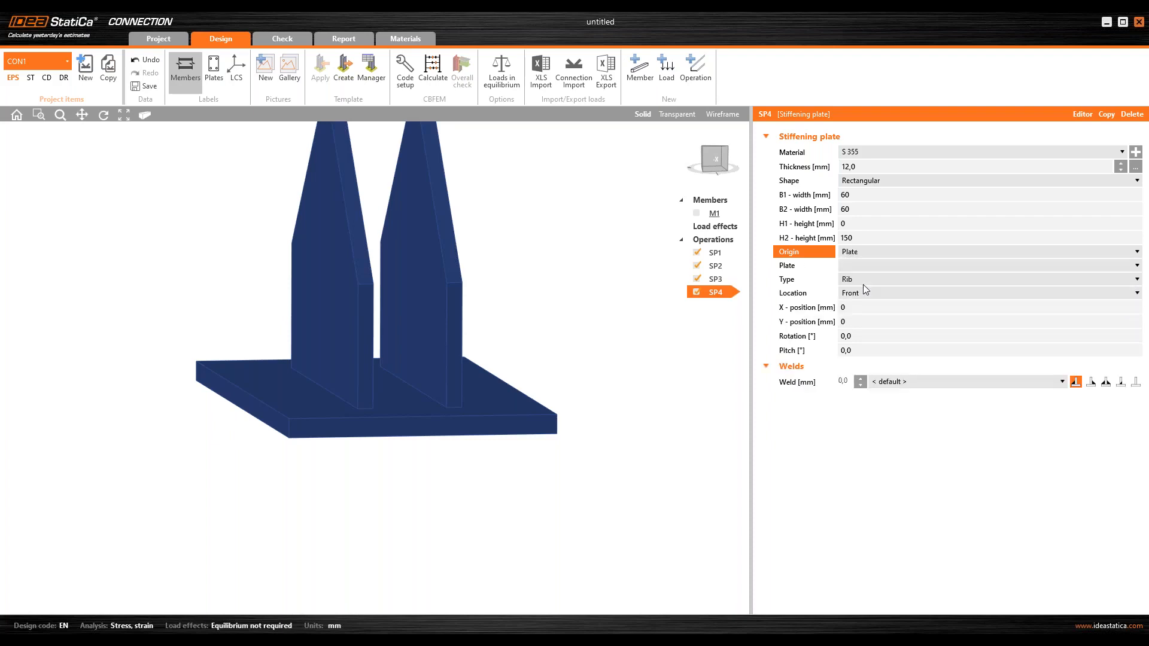
{"action": "right_click_drag", "start_coordinate": [464, 424], "coordinate": [478, 419]}
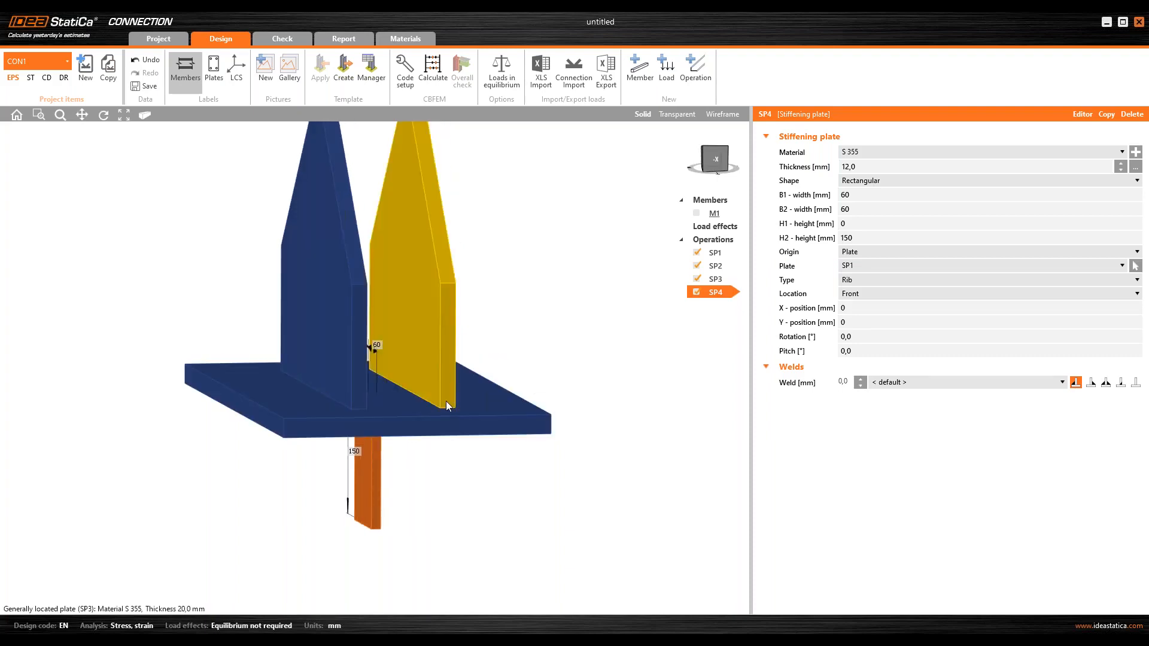
{"action": "right_click_drag", "start_coordinate": [446, 398], "coordinate": [442, 400]}
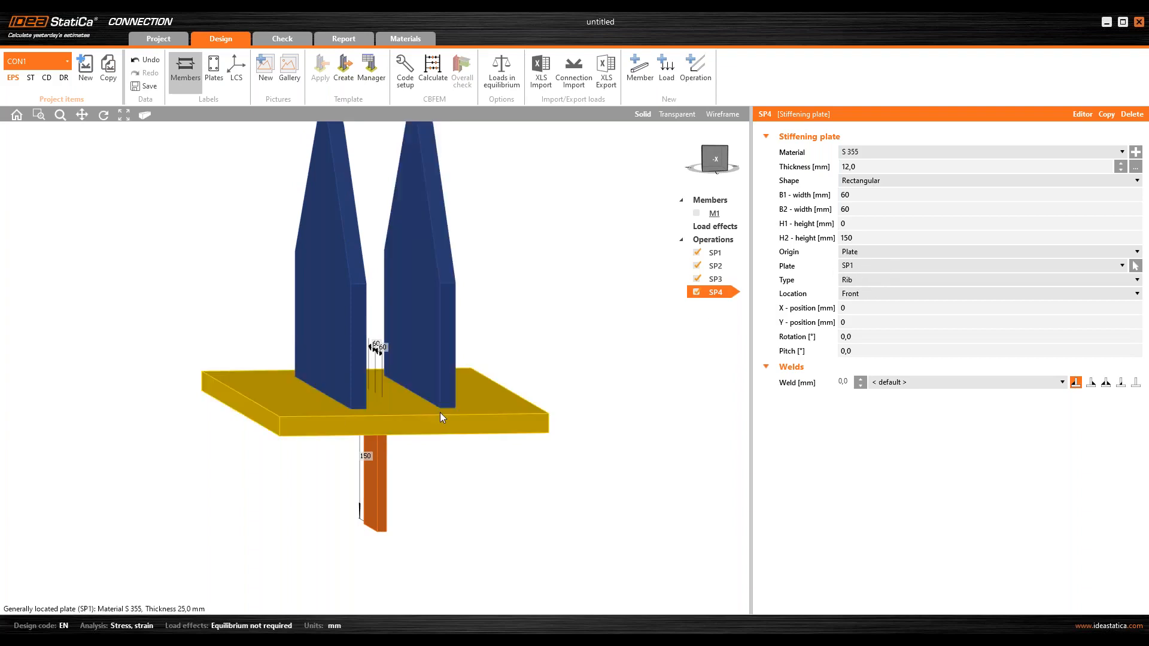
{"action": "left_click", "coordinate": [862, 292]}
{"action": "left_click", "coordinate": [860, 316]}
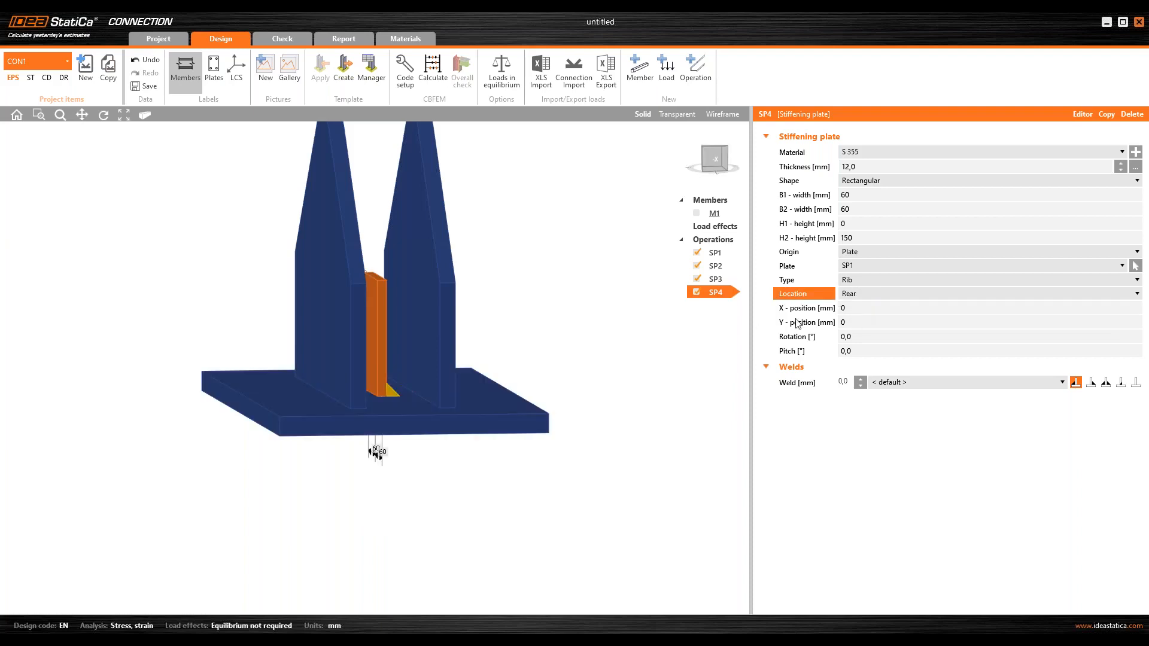
- Position the rib at X 235 mm on the base plate and rotate it 90°
{"action": "left_click", "coordinate": [843, 308]}
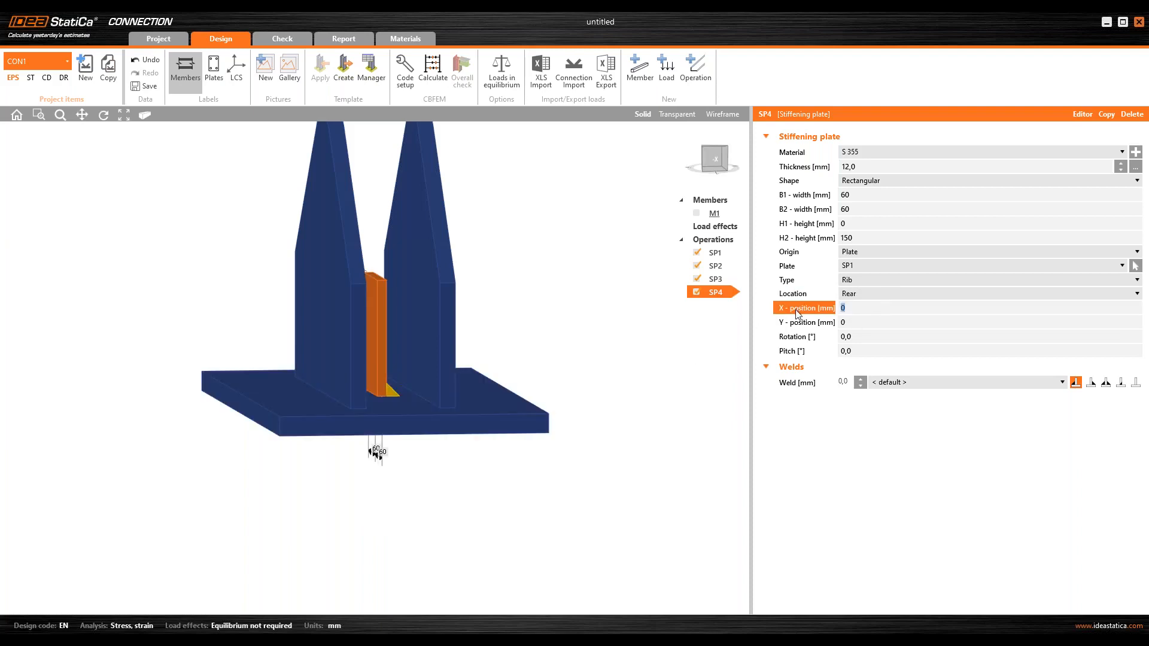
{"action": "type", "text": "235"}
{"action": "key", "text": "Tab"}
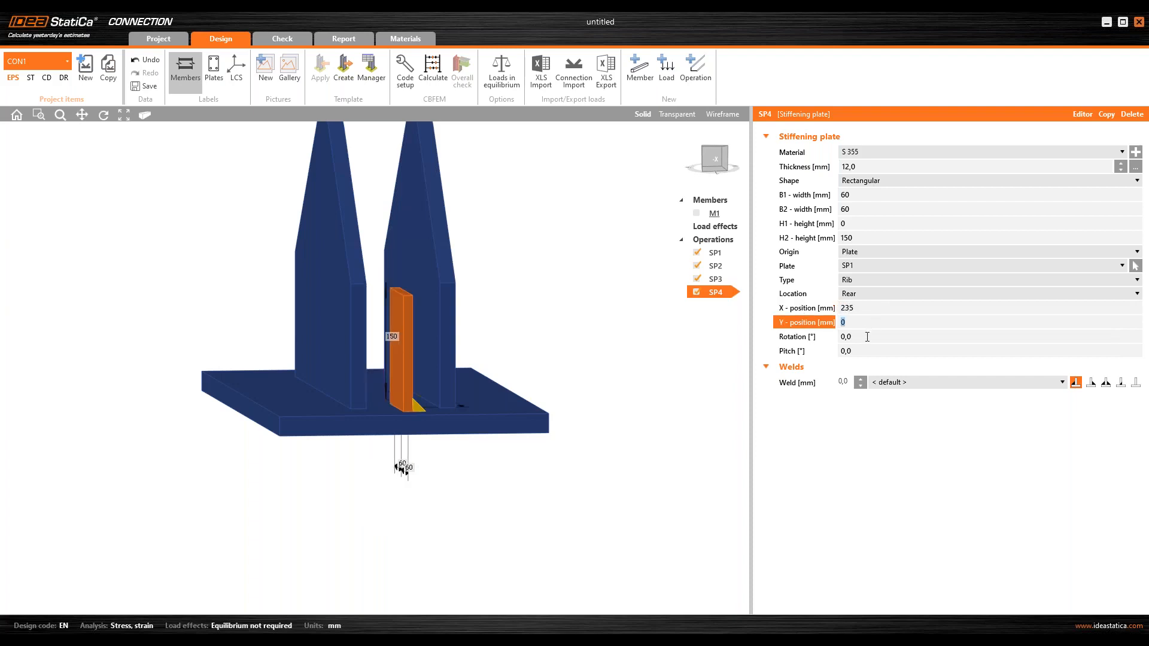
{"action": "key", "text": "Tab"}
{"action": "type", "text": "90"}
{"action": "key", "text": "Tab"}
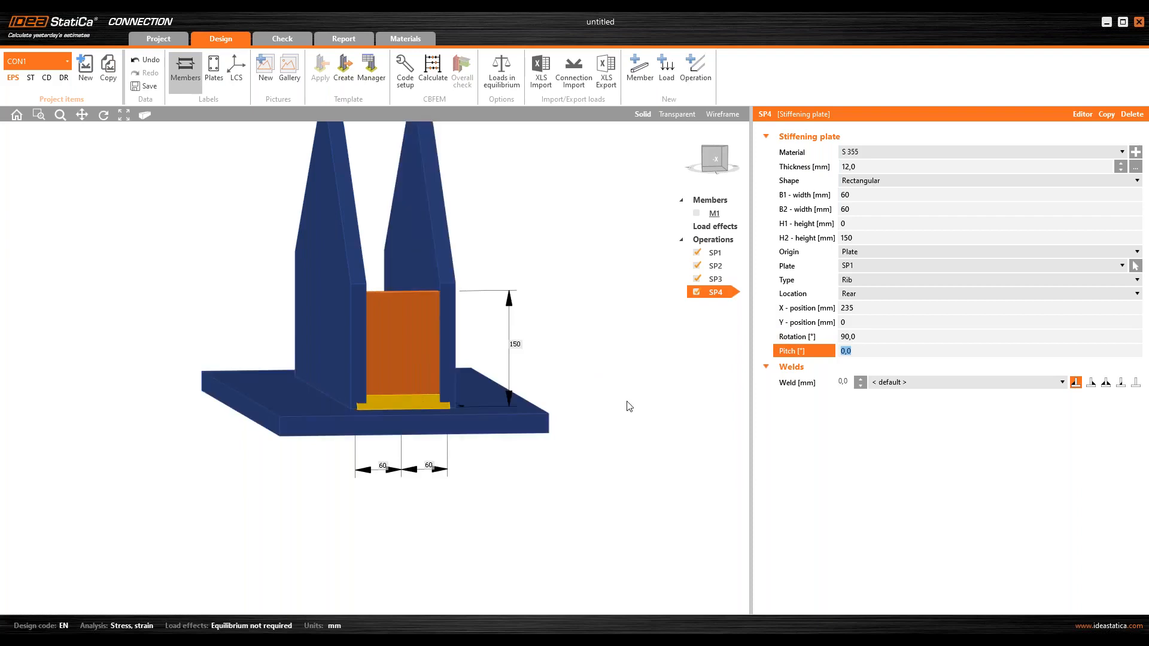
- Set the rib's weld size to 4 mm
{"action": "key", "text": "Tab"}
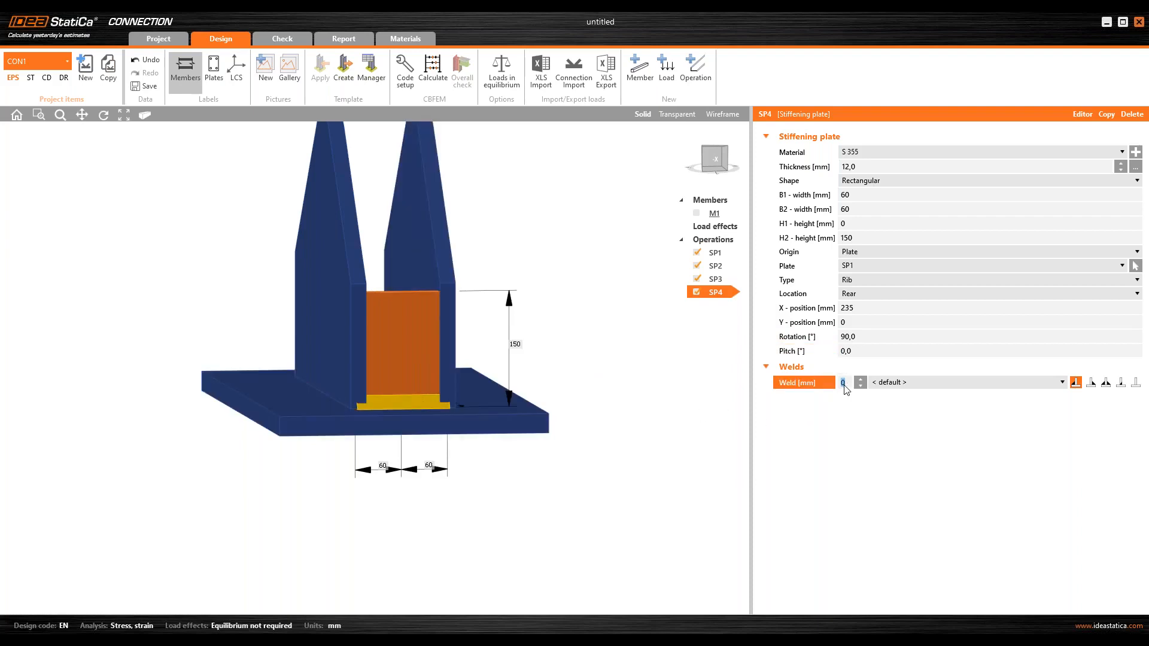
{"action": "type", "text": "4"}
{"action": "key", "text": "Return"}
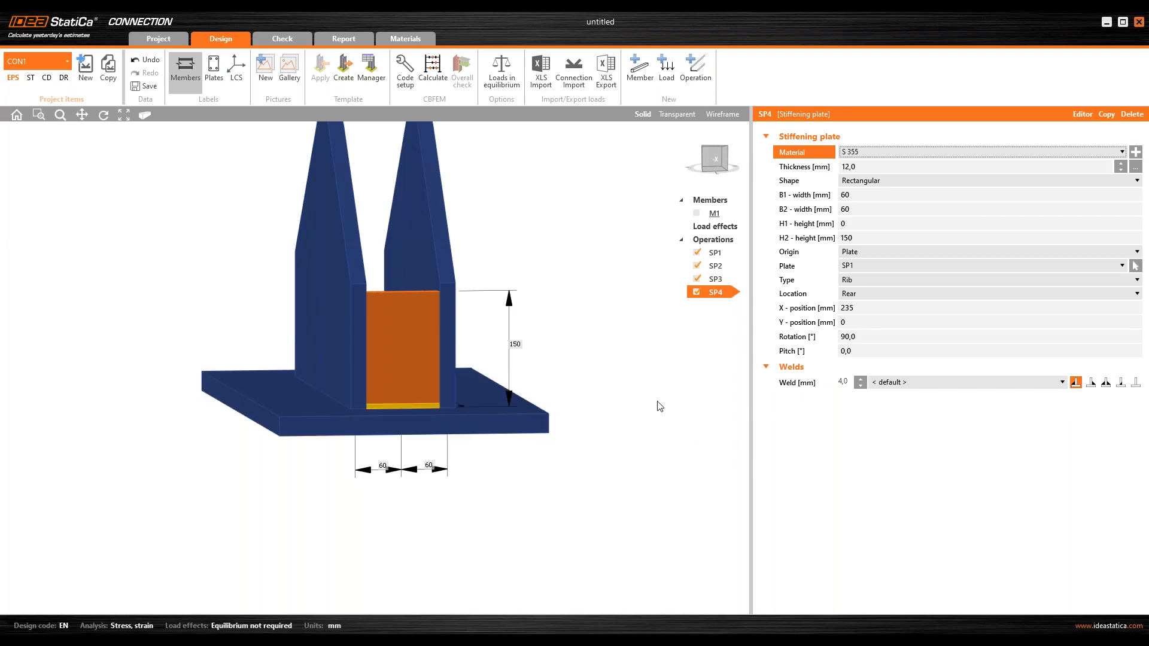
- Copy the rib to X position -235 mm and switch its fillet weld to the opposite side of the plate
{"action": "mouse_move", "coordinate": [409, 394]}
{"action": "right_mouse_down"}
{"action": "mouse_move", "coordinate": [359, 398]}
{"action": "mouse_move", "coordinate": [411, 370]}
{"action": "mouse_move", "coordinate": [375, 380]}
{"action": "mouse_move", "coordinate": [388, 386]}
{"action": "right_mouse_up"}
{"action": "left_click", "coordinate": [1106, 114]}
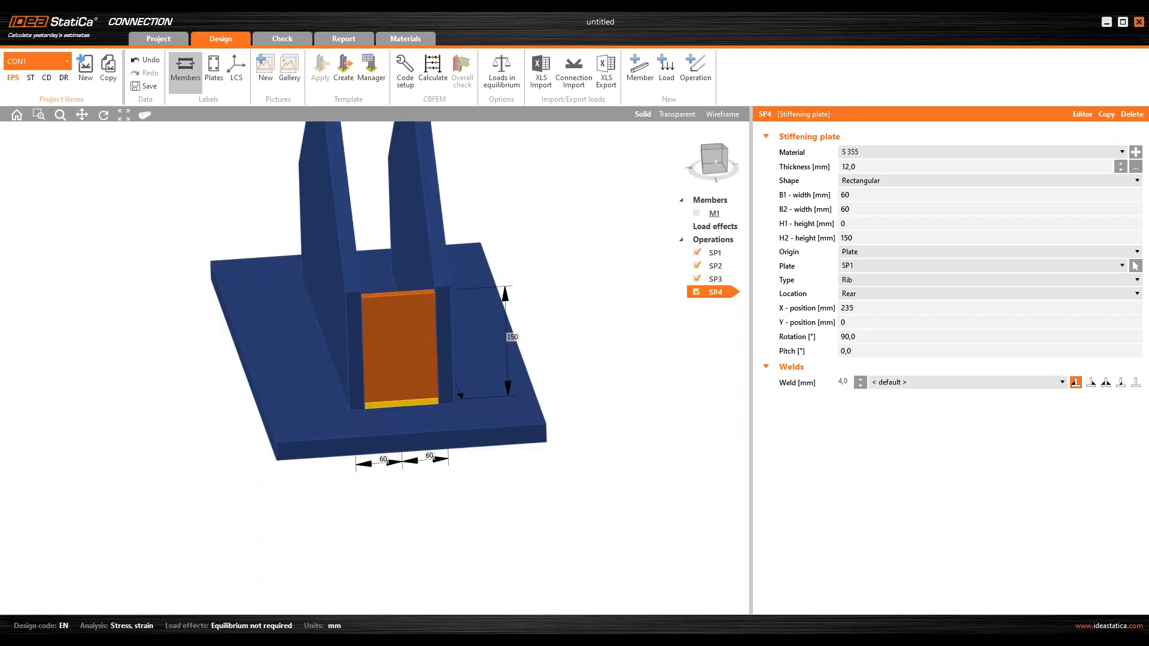
{"action": "left_click", "coordinate": [871, 309]}
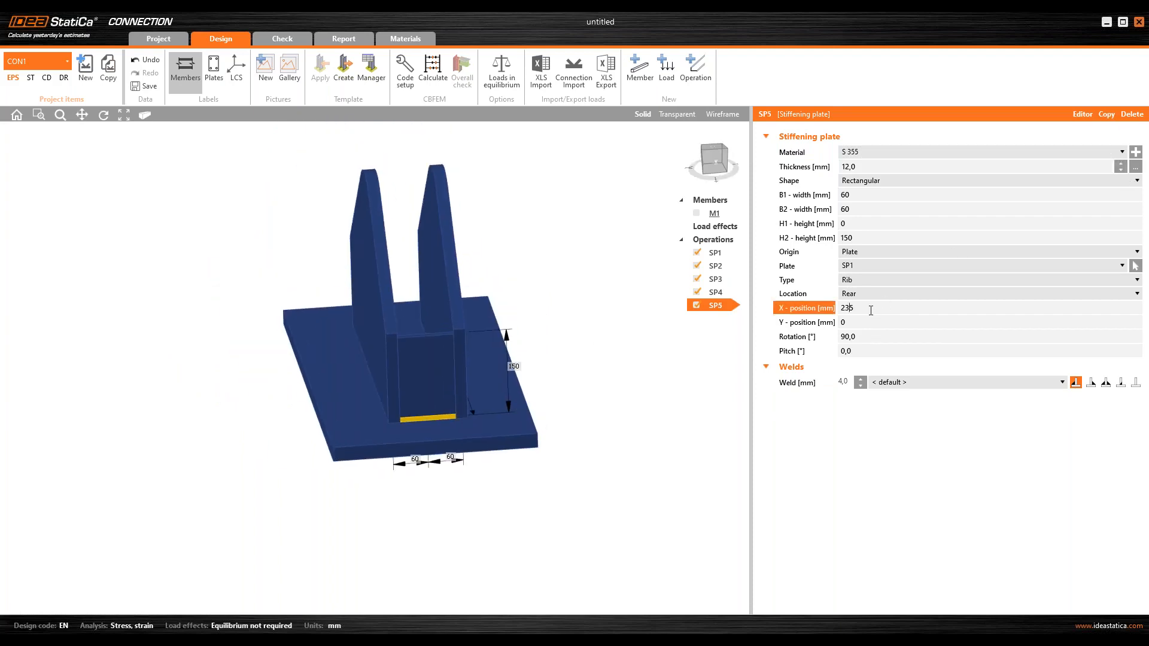
{"action": "type", "text": "-"}
{"action": "key", "text": "Tab"}
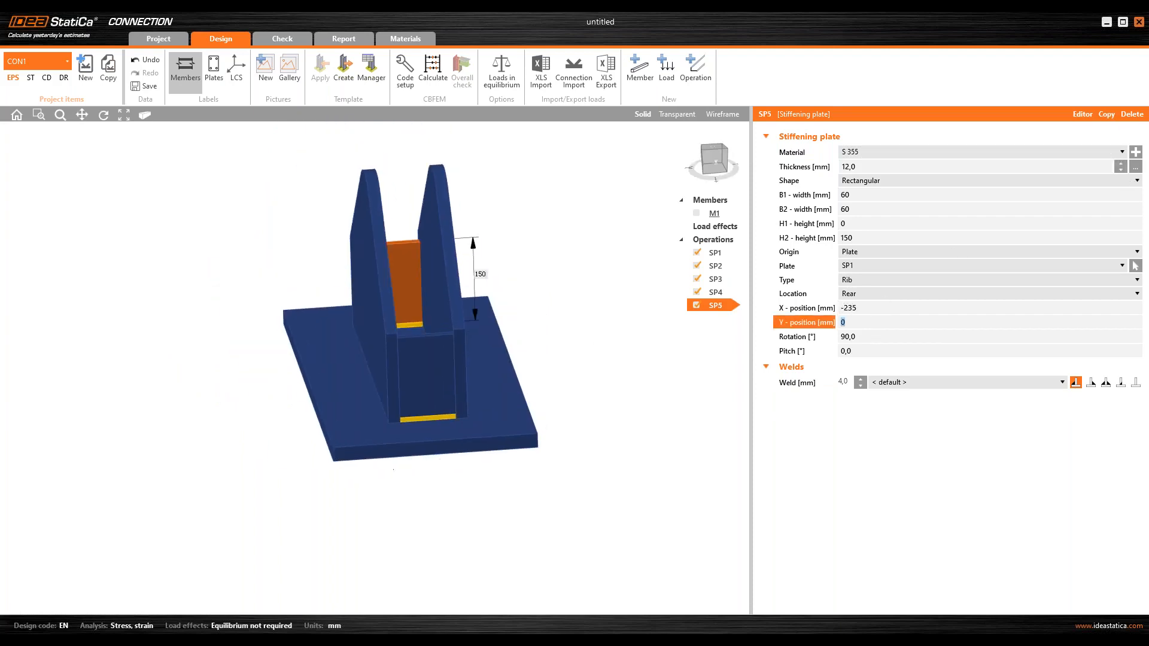
{"action": "left_click", "coordinate": [1091, 384]}
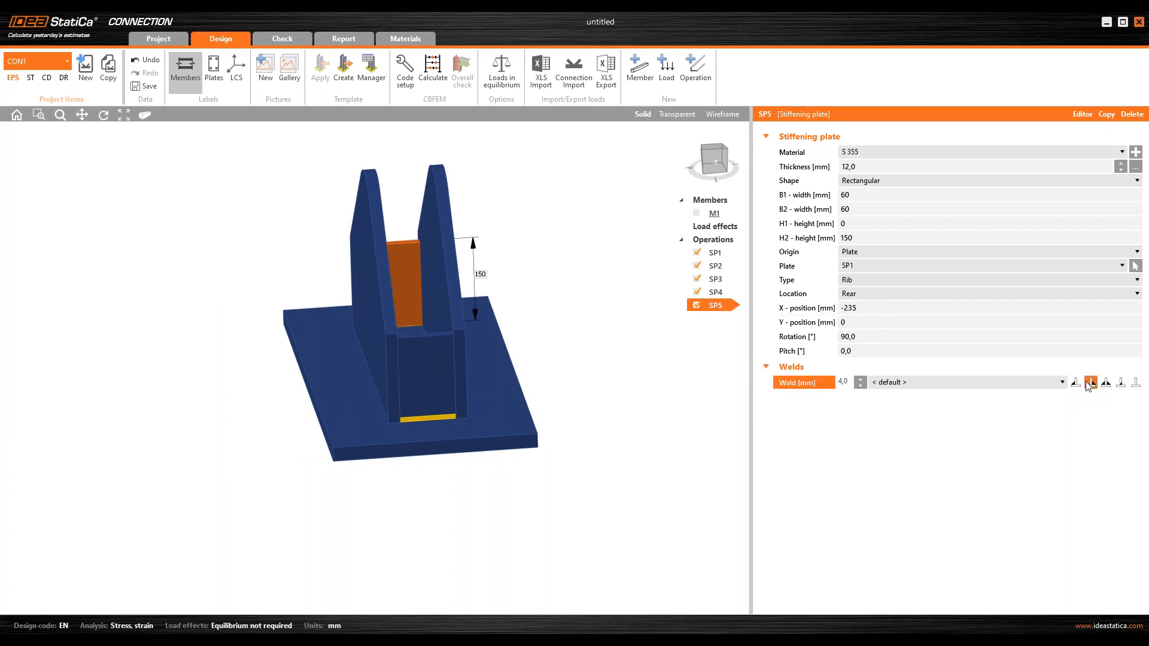
- Copy the rib at X -235 mm and set the new plate's thickness to 10 mm
{"action": "right_click_drag", "start_coordinate": [315, 431], "coordinate": [530, 386]}
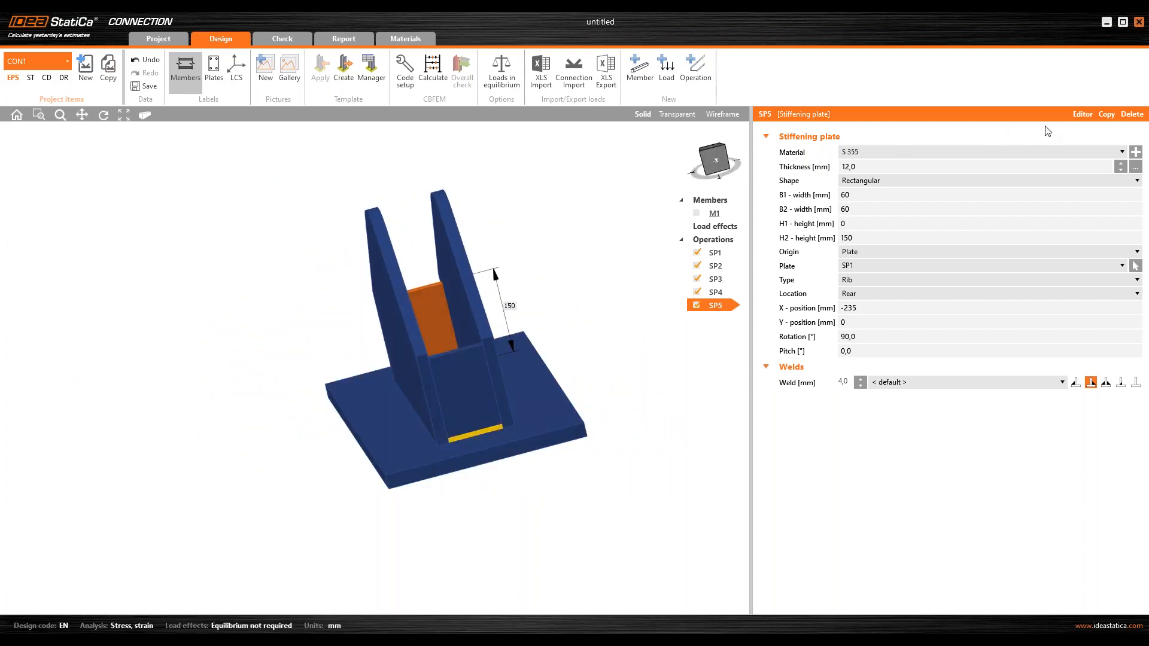
{"action": "left_click", "coordinate": [1108, 115]}
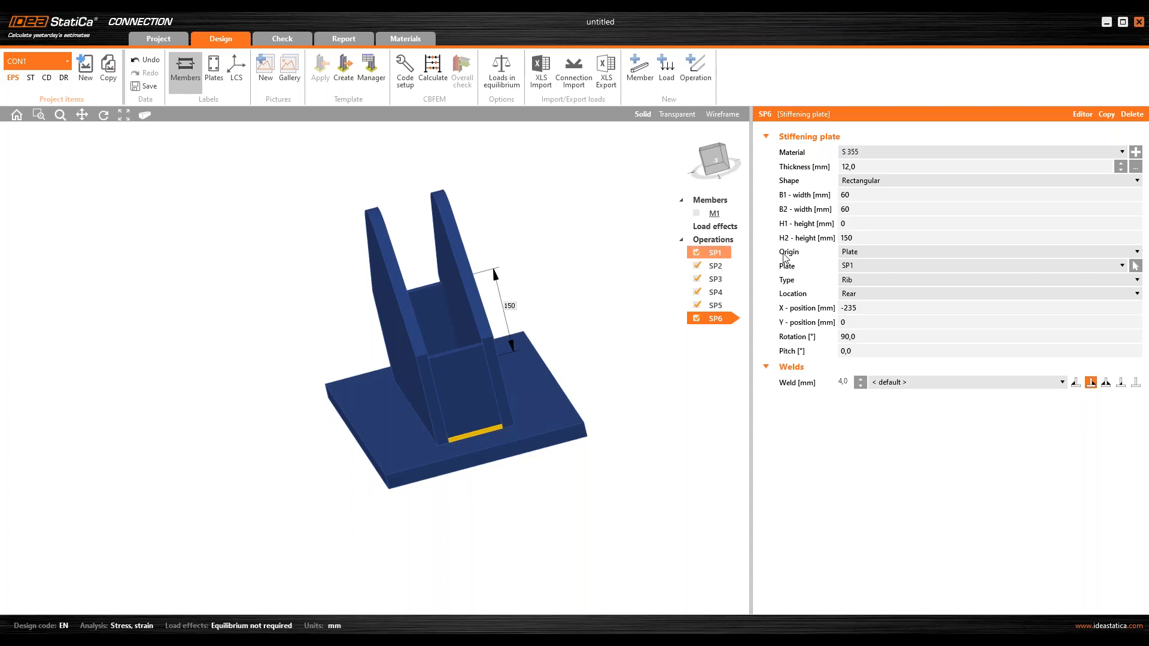
{"action": "scroll", "coordinate": [450, 324], "scroll_direction": "up", "scroll_amount": 2}
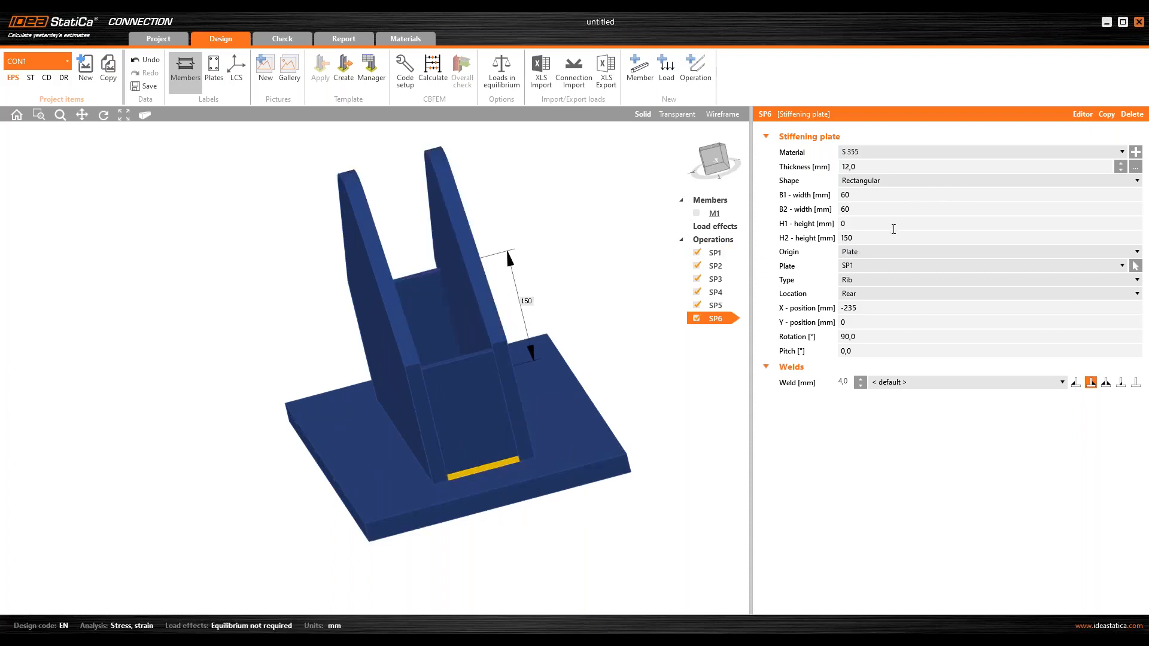
{"action": "left_click", "coordinate": [874, 168]}
{"action": "type", "text": "10"}
{"action": "key", "text": "Tab"}
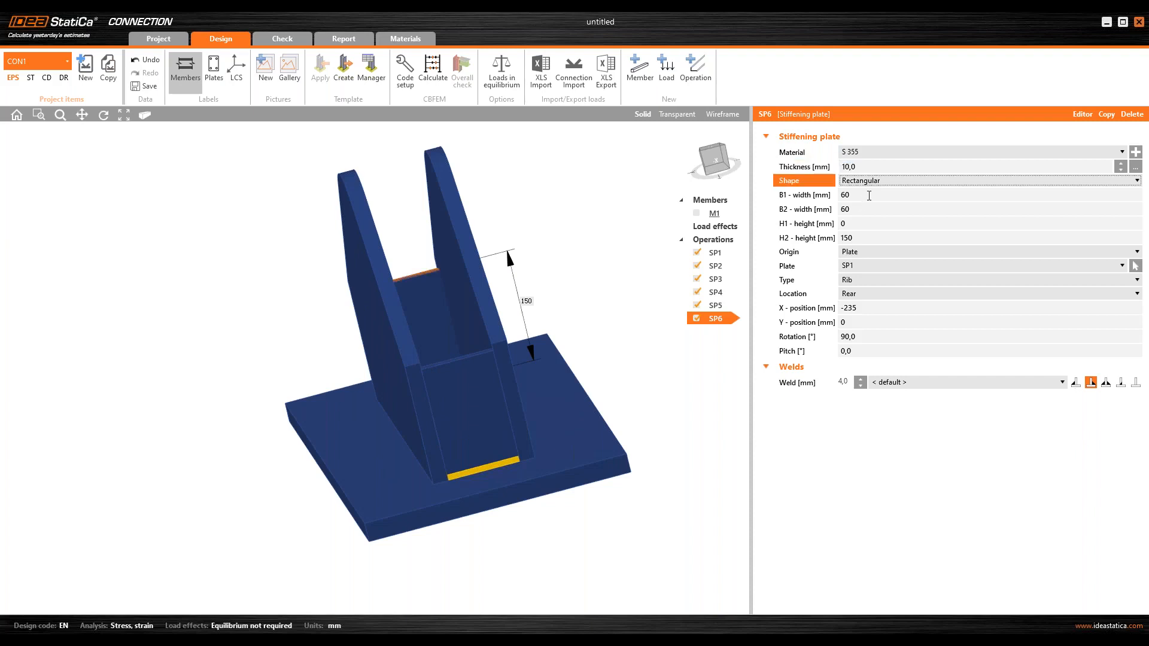
- Set the new plate's B1 and B2 widths to 250 mm and its H2 height to 130 mm
{"action": "key", "text": "Tab"}
{"action": "type", "text": "250"}
{"action": "key", "text": "Tab"}
{"action": "key", "text": "Tab"}
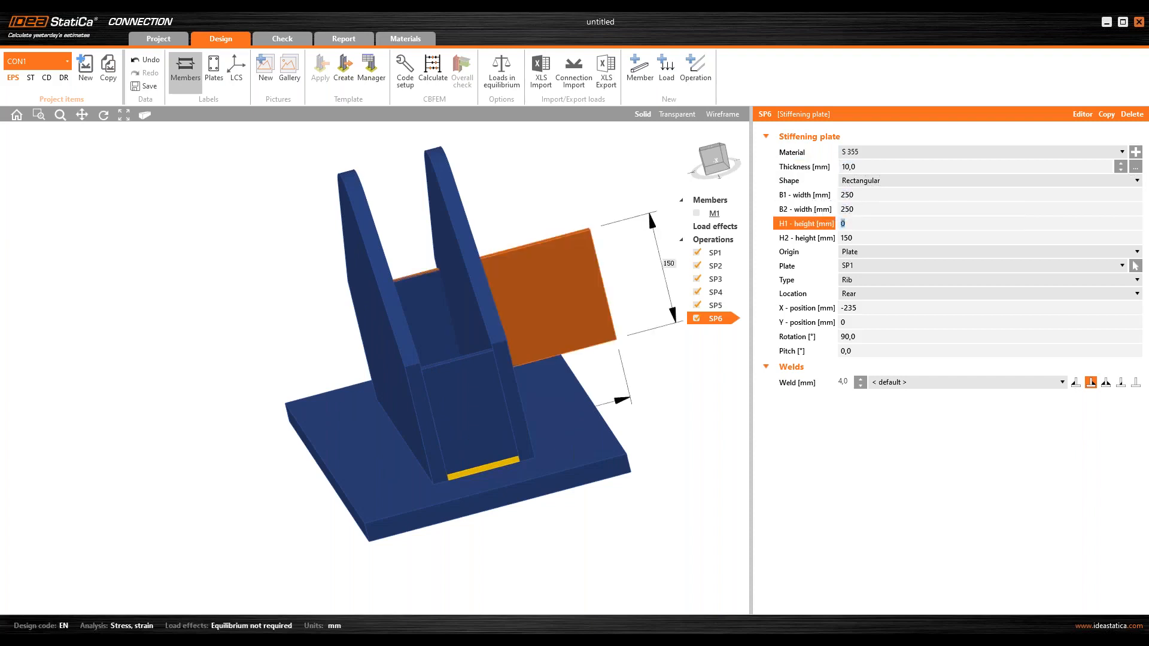
{"action": "key", "text": "Tab"}
{"action": "type", "text": "130"}
{"action": "key", "text": "Tab"}
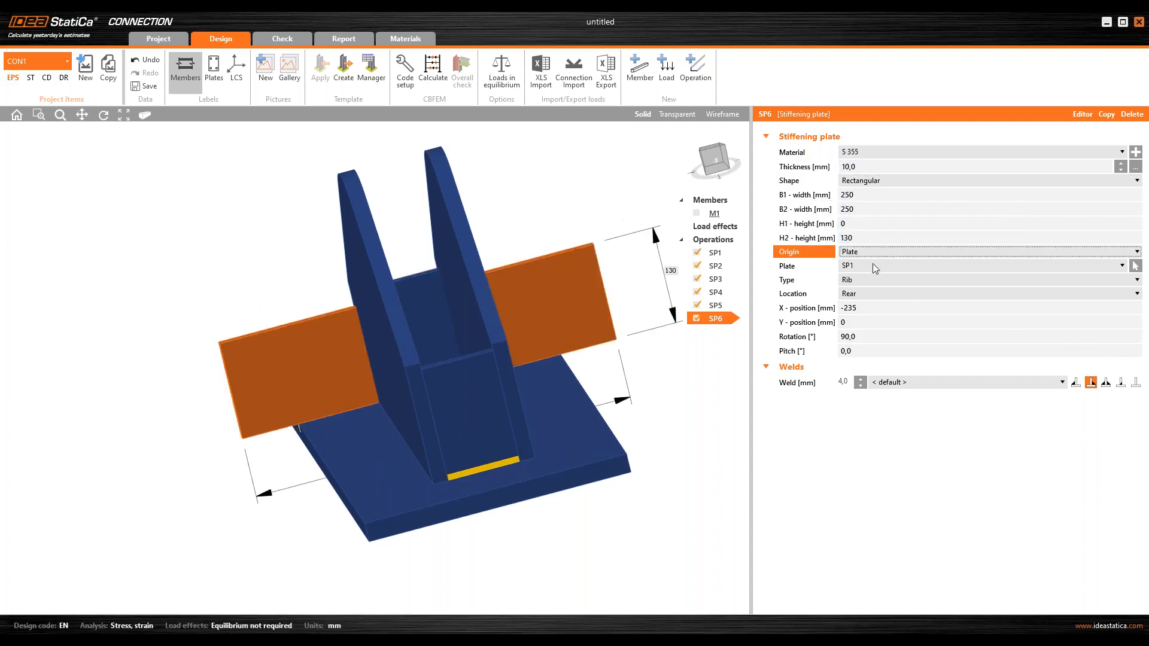
- Attach the 10 mm plate to upright plate SP2 and set its location to Front
{"action": "left_click", "coordinate": [868, 262]}
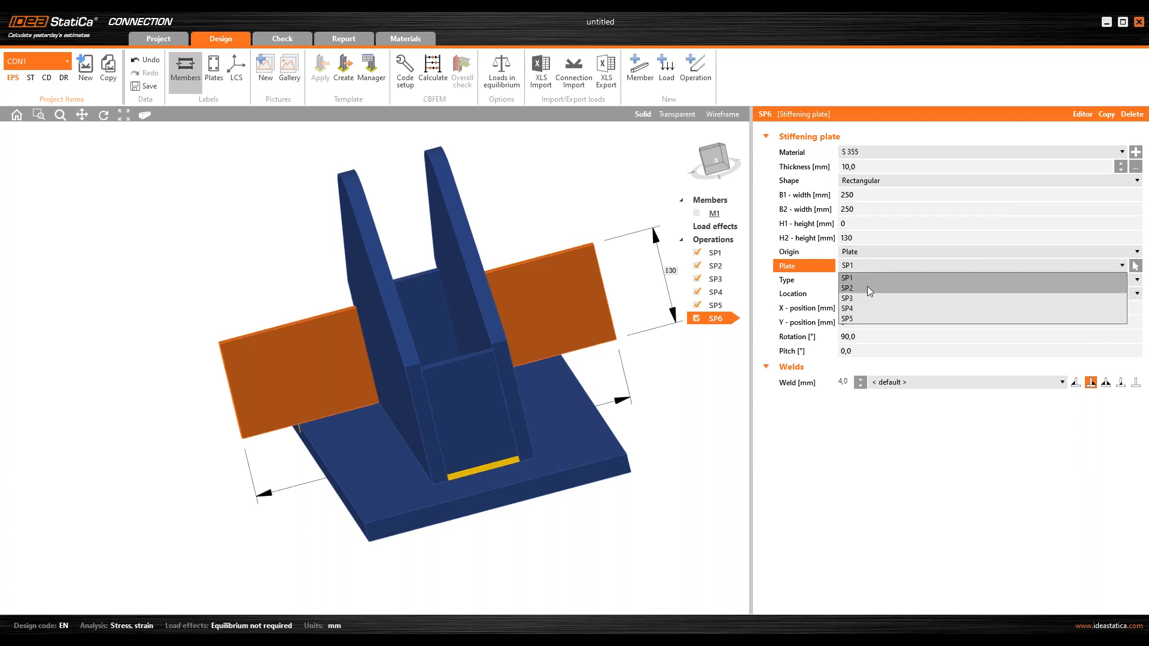
{"action": "left_click", "coordinate": [867, 287]}
{"action": "left_click", "coordinate": [1136, 266]}
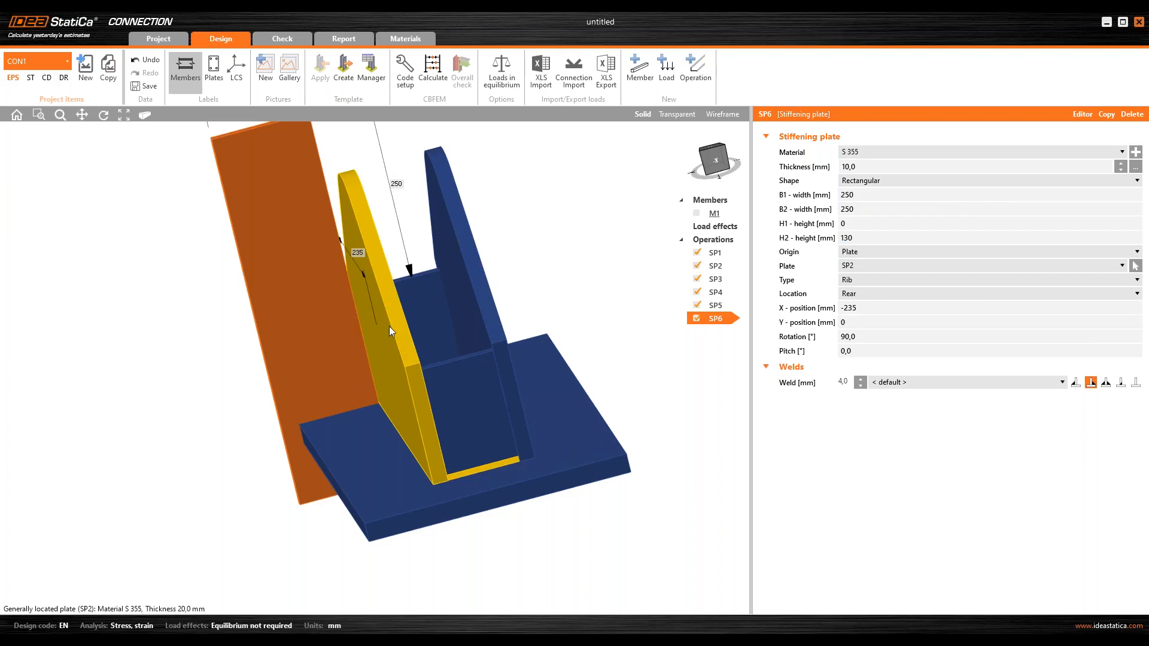
{"action": "left_click", "coordinate": [397, 331]}
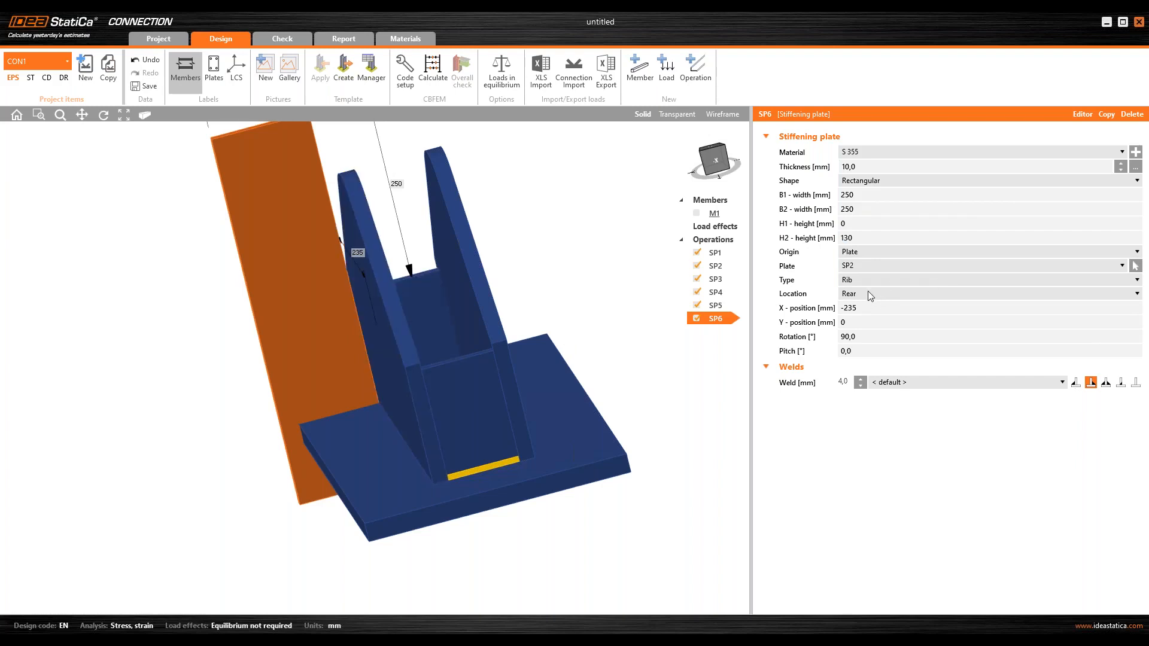
{"action": "left_click", "coordinate": [868, 292]}
{"action": "left_click", "coordinate": [868, 316]}
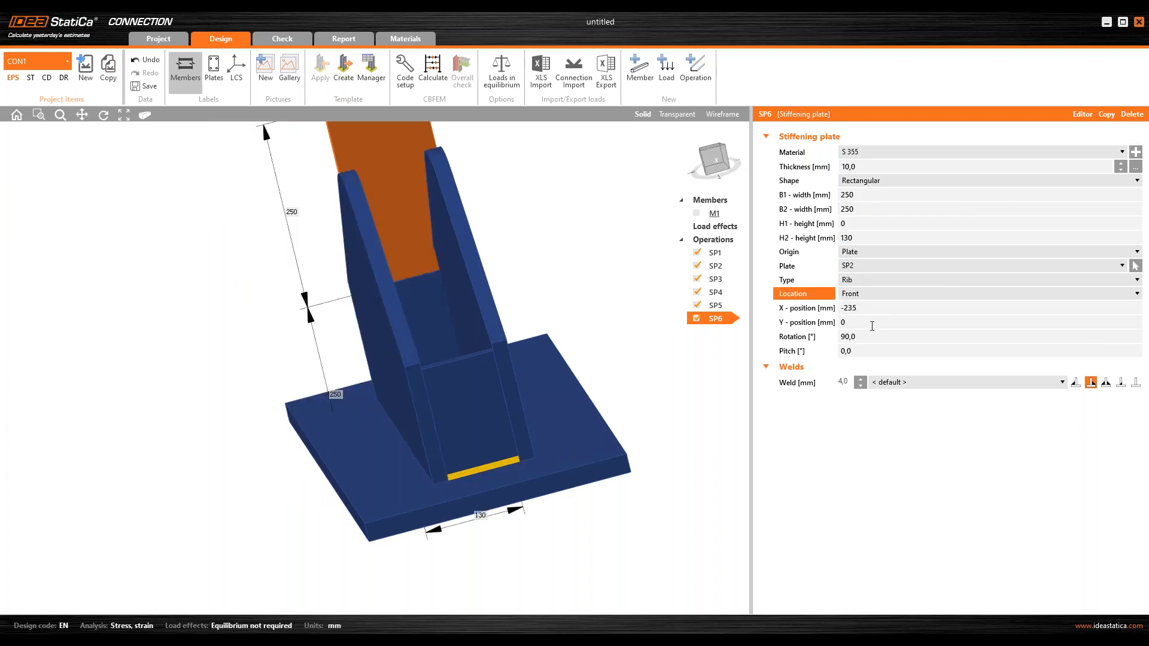
- Set the 10 mm plate's rotation to 0° and its X position to 0 mm
{"action": "left_click", "coordinate": [811, 335]}
{"action": "type", "text": "0"}
{"action": "key", "text": "Tab"}
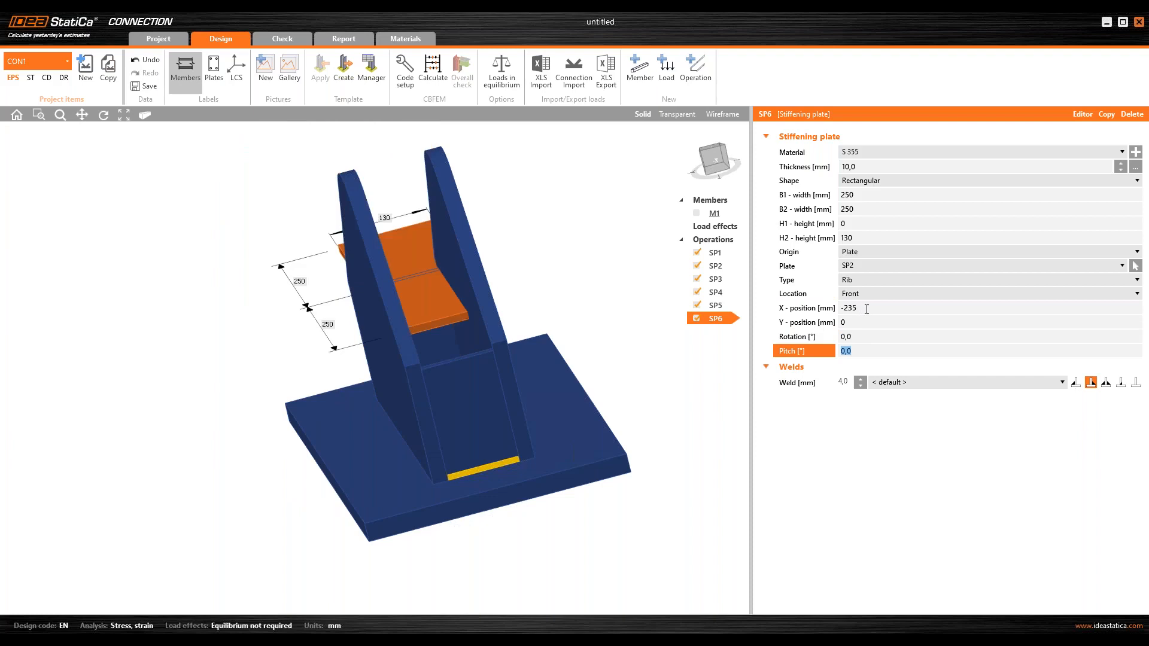
{"action": "left_click", "coordinate": [866, 309]}
{"action": "type", "text": "0"}
{"action": "key", "text": "Tab"}
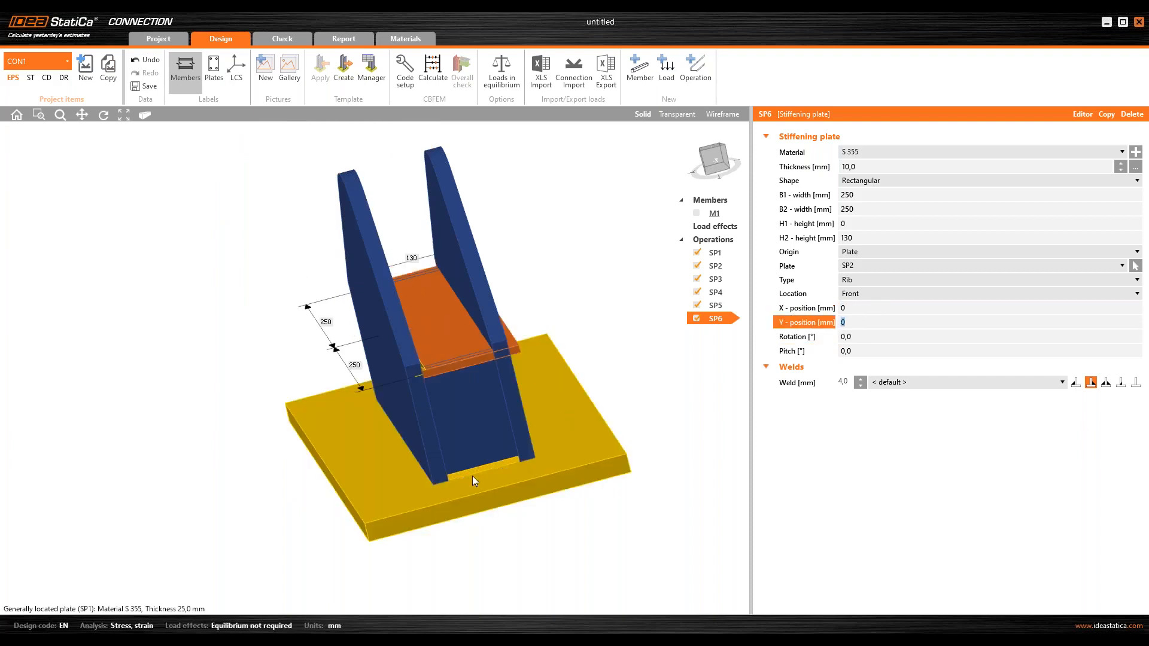
- Set the weld size of plate SP6 to 3 mm
{"action": "right_click_drag", "start_coordinate": [473, 476], "coordinate": [542, 377]}
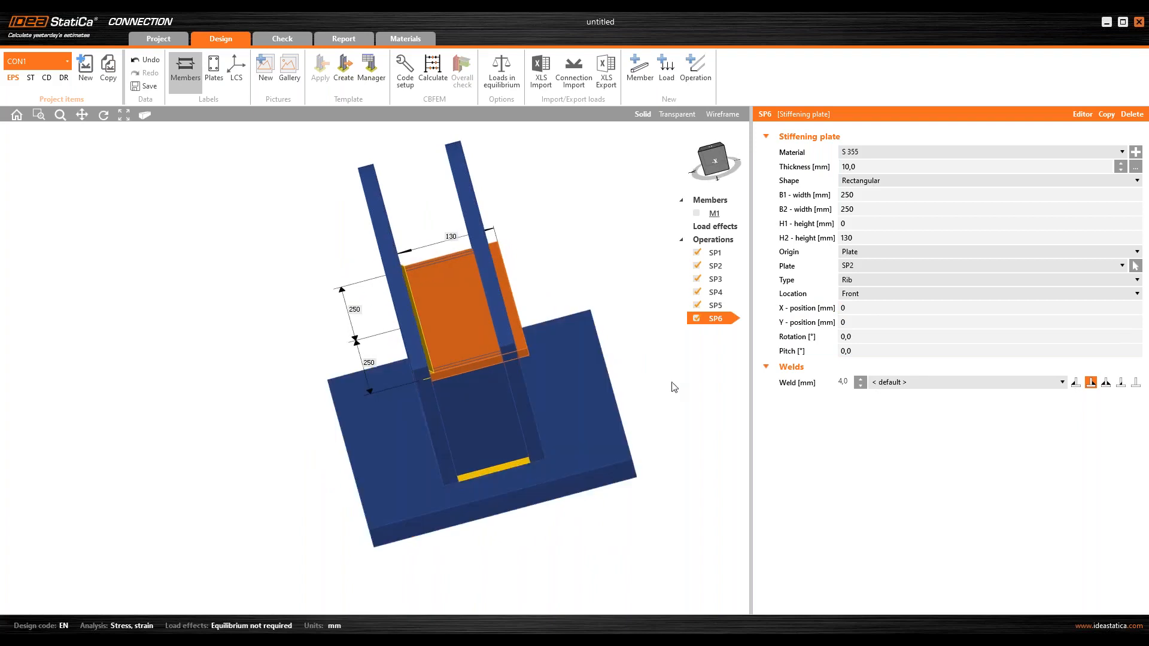
{"action": "left_click", "coordinate": [845, 383]}
{"action": "key", "text": "Down"}
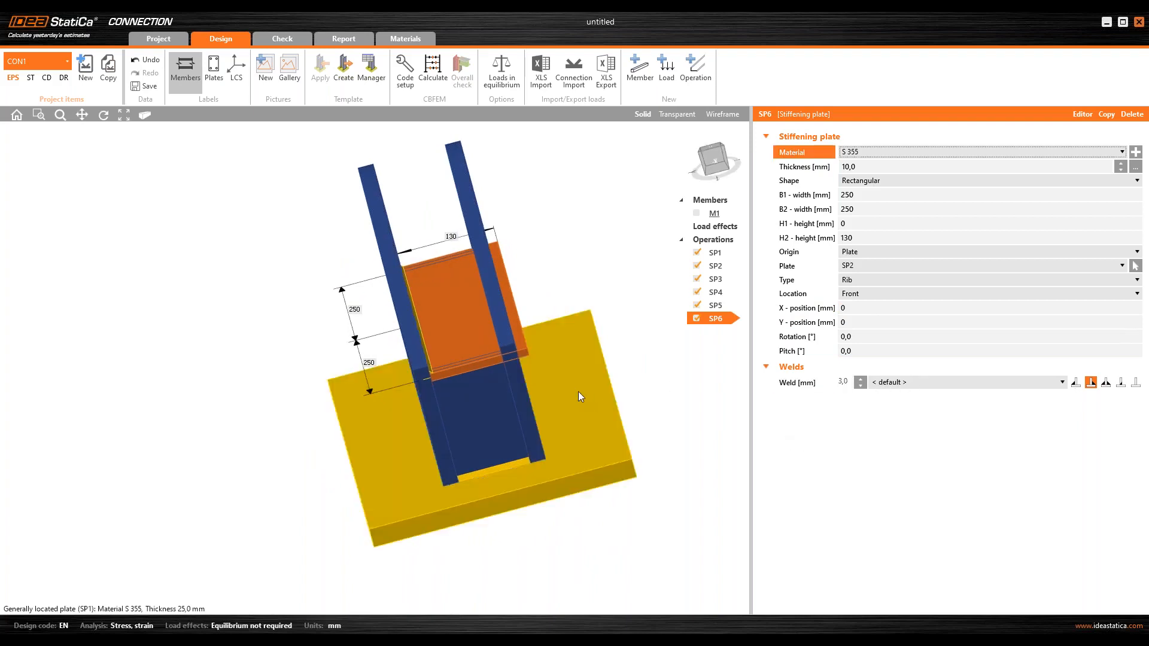
{"action": "right_click_drag", "start_coordinate": [579, 392], "coordinate": [535, 308]}
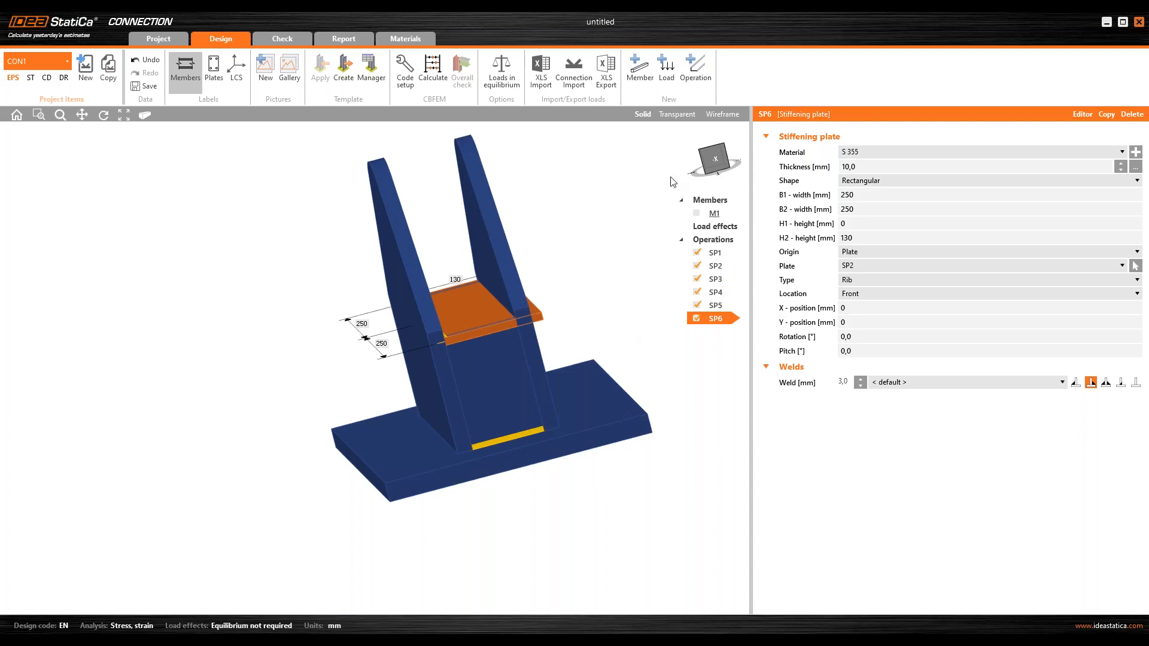
- Add a Cut of plate operation that trims plate SP6 by upright plate SP3
{"action": "left_click", "coordinate": [697, 73]}
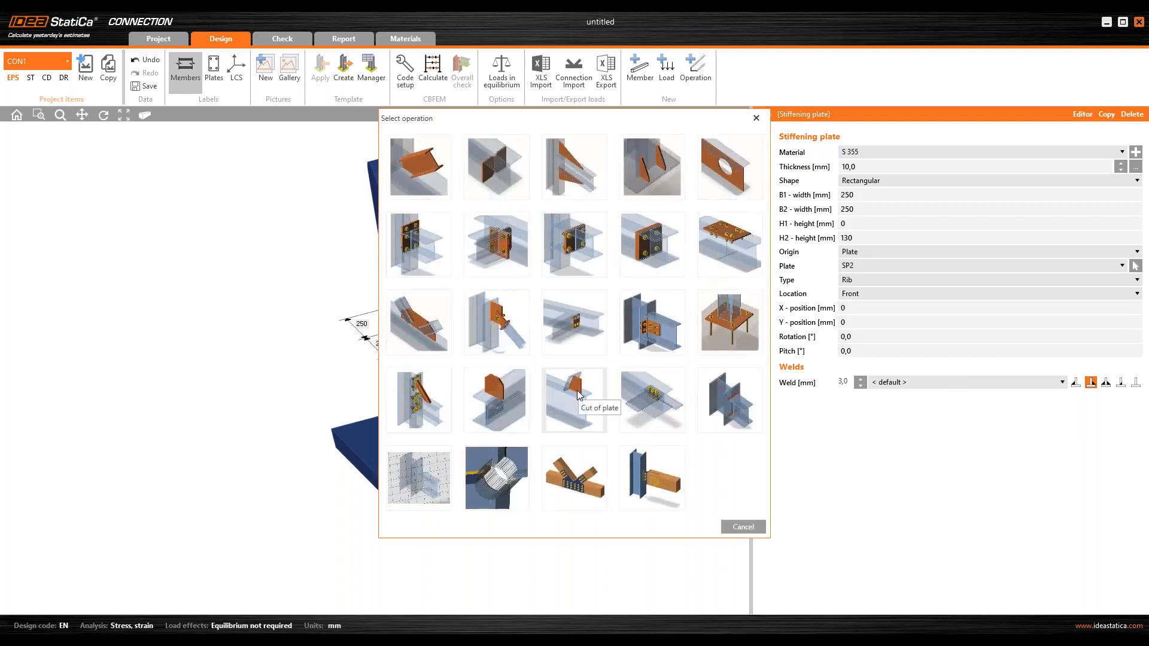
{"action": "left_click", "coordinate": [578, 390]}
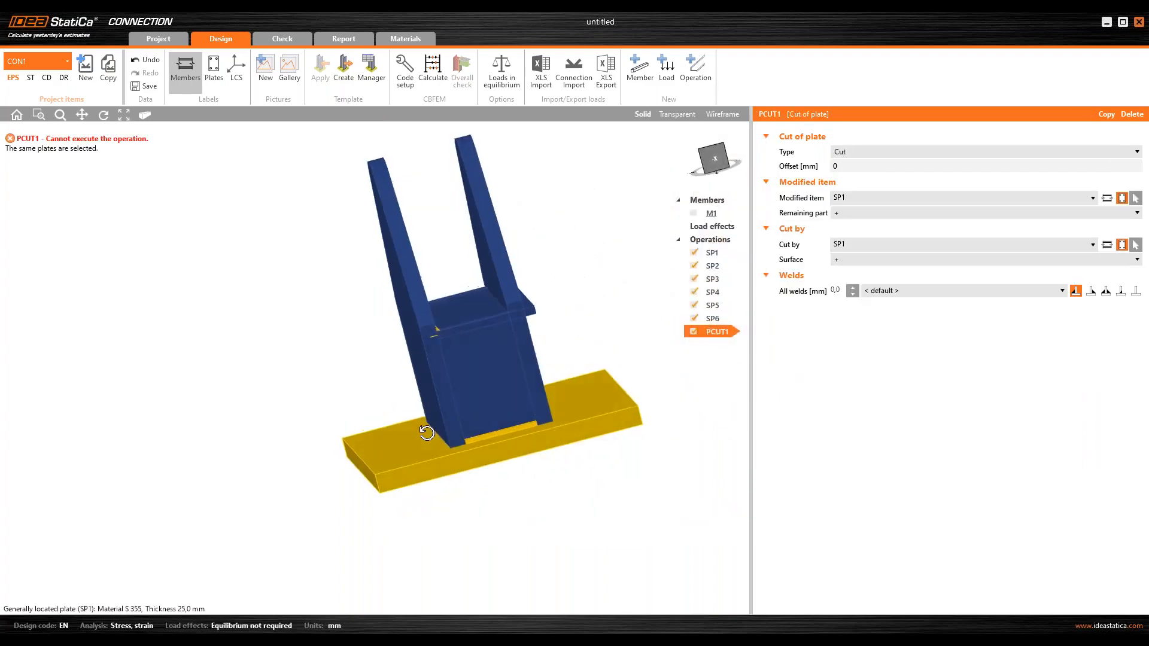
{"action": "scroll", "coordinate": [535, 365], "scroll_direction": "up", "scroll_amount": 3}
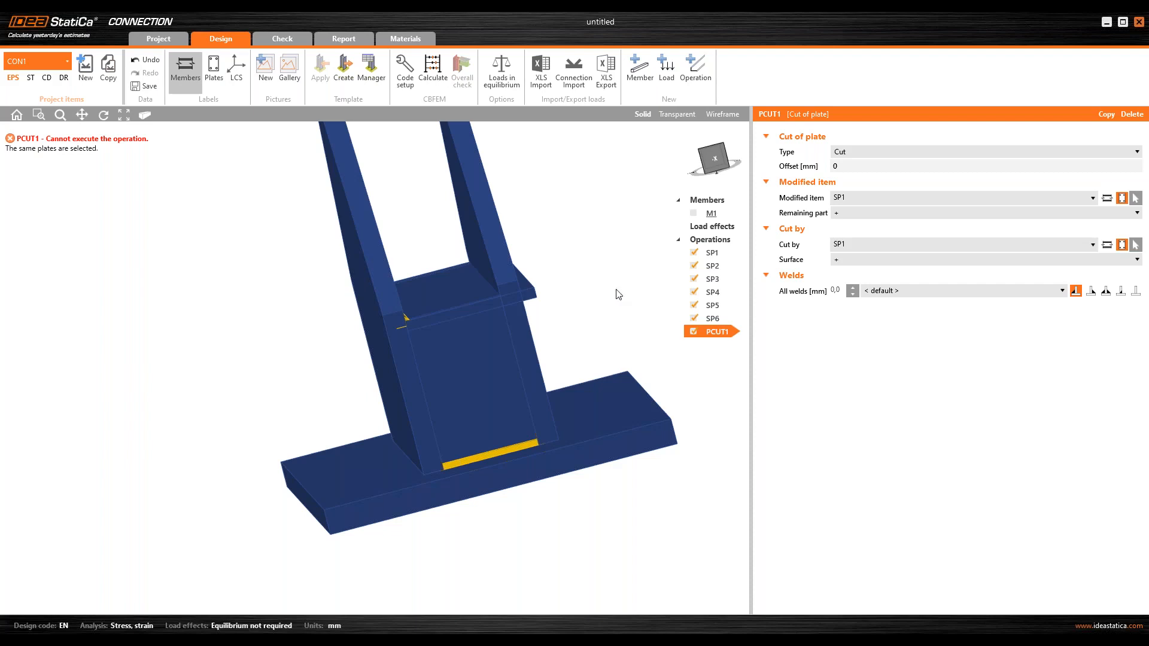
{"action": "left_click", "coordinate": [1135, 198]}
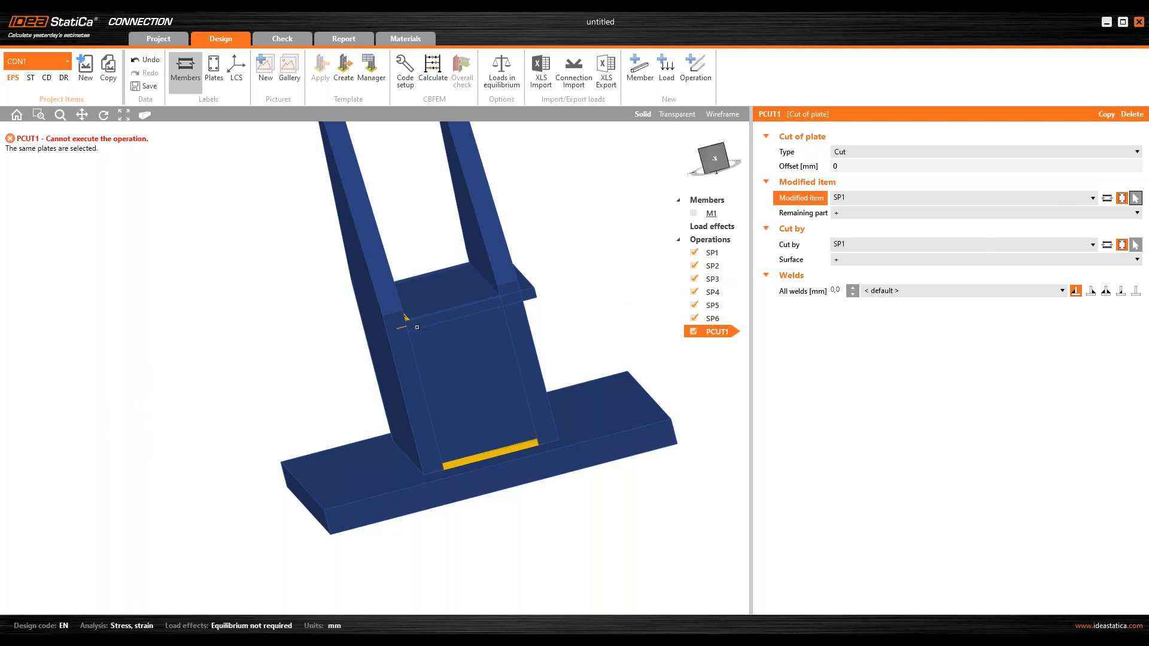
{"action": "left_click", "coordinate": [459, 298]}
{"action": "left_click", "coordinate": [1135, 244]}
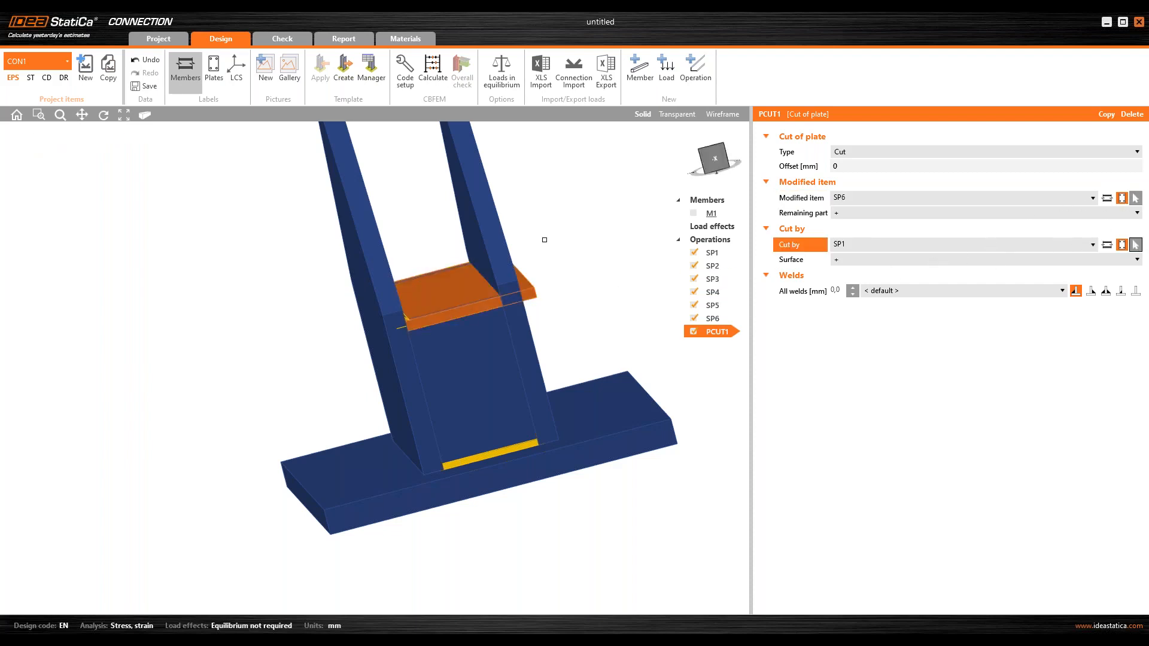
{"action": "left_click", "coordinate": [493, 246]}
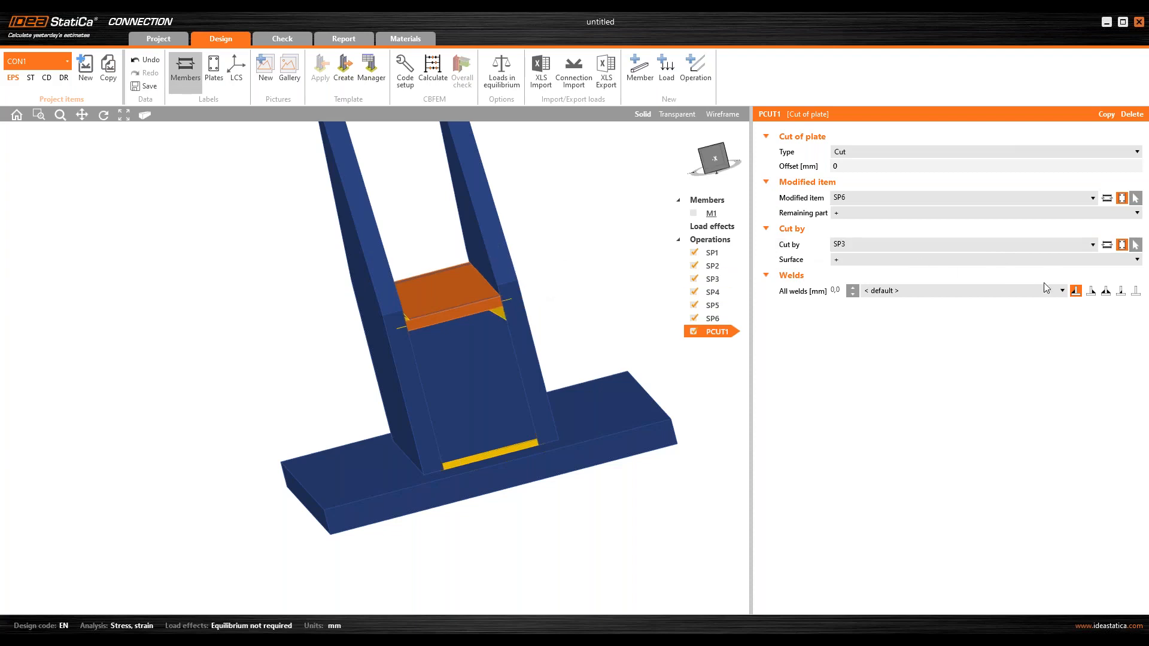
- Switch the cut's fillet weld to the opposite side and set its size to 3 mm
{"action": "left_click", "coordinate": [1091, 291]}
{"action": "left_click", "coordinate": [837, 290]}
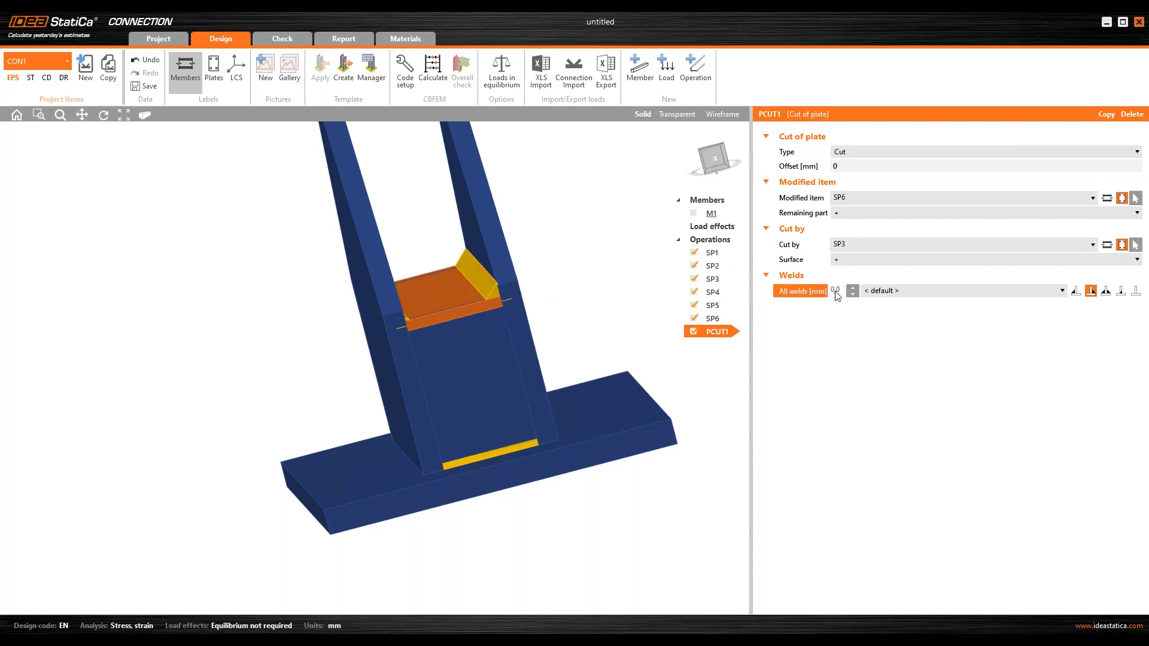
{"action": "type", "text": "3"}
{"action": "key", "text": "Return"}
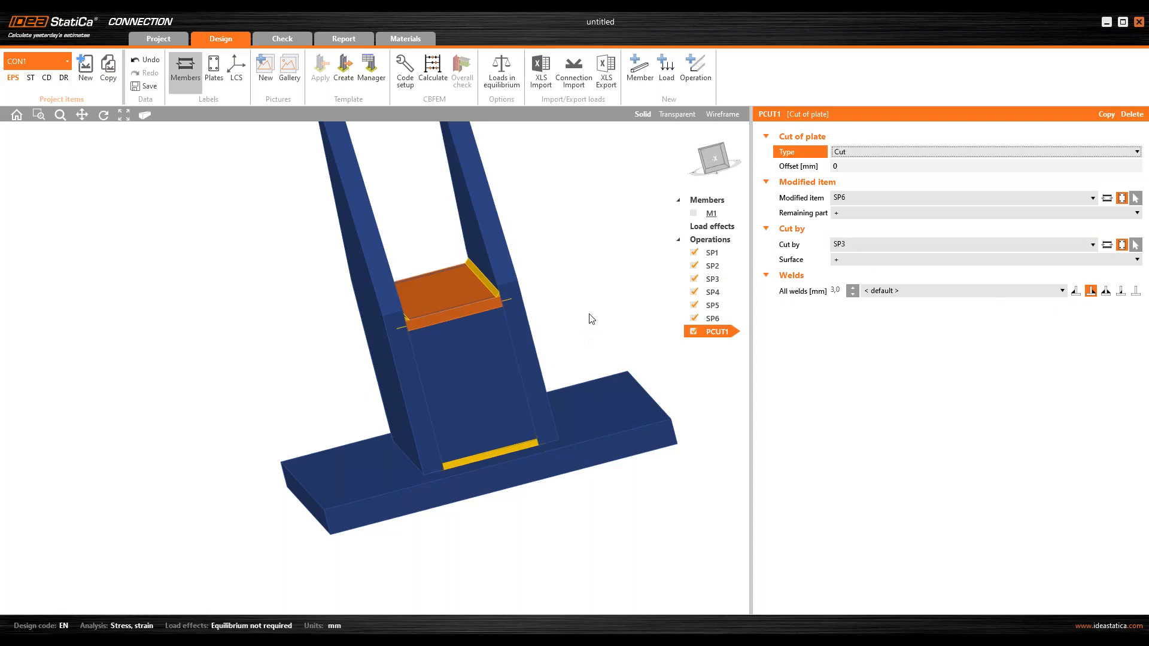
- Copy the plate cut and make rib SP4 the modified item, cut by upright plate SP3
{"action": "left_click", "coordinate": [1107, 114]}
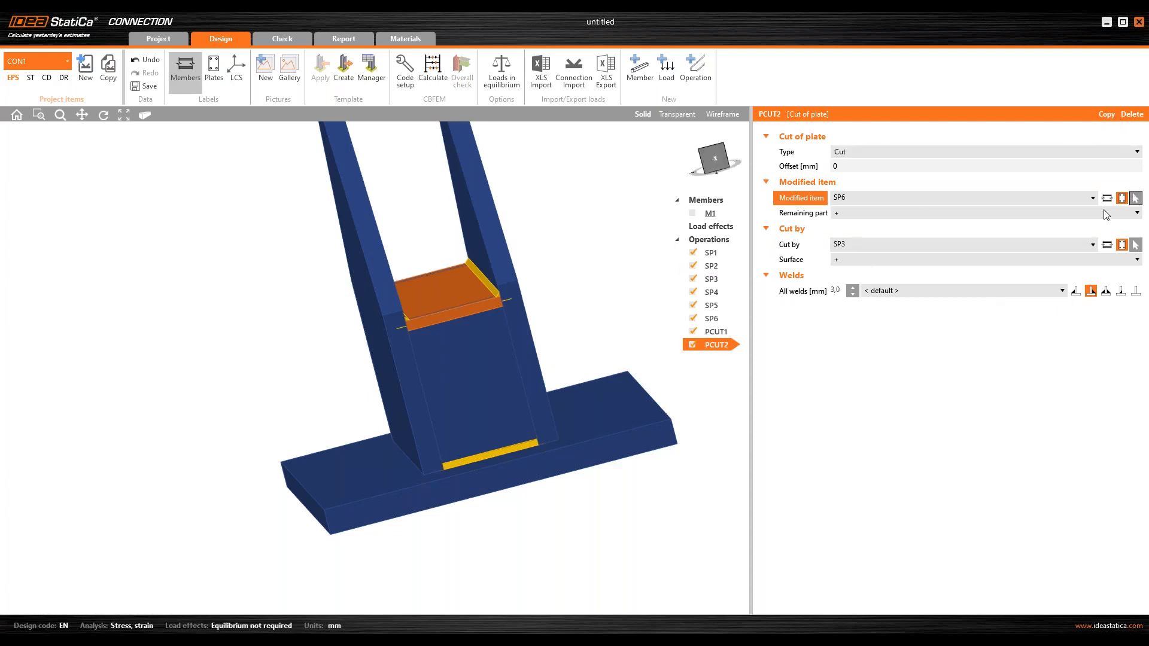
{"action": "left_click", "coordinate": [1107, 198]}
{"action": "left_click", "coordinate": [1136, 244]}
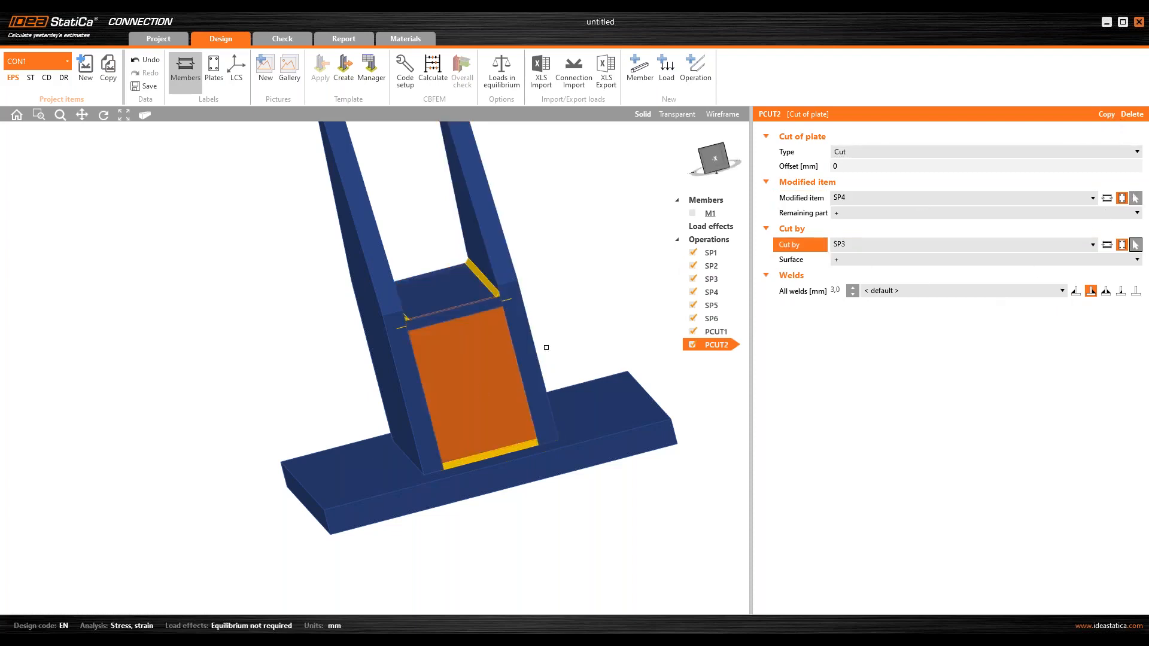
{"action": "left_click", "coordinate": [542, 347]}
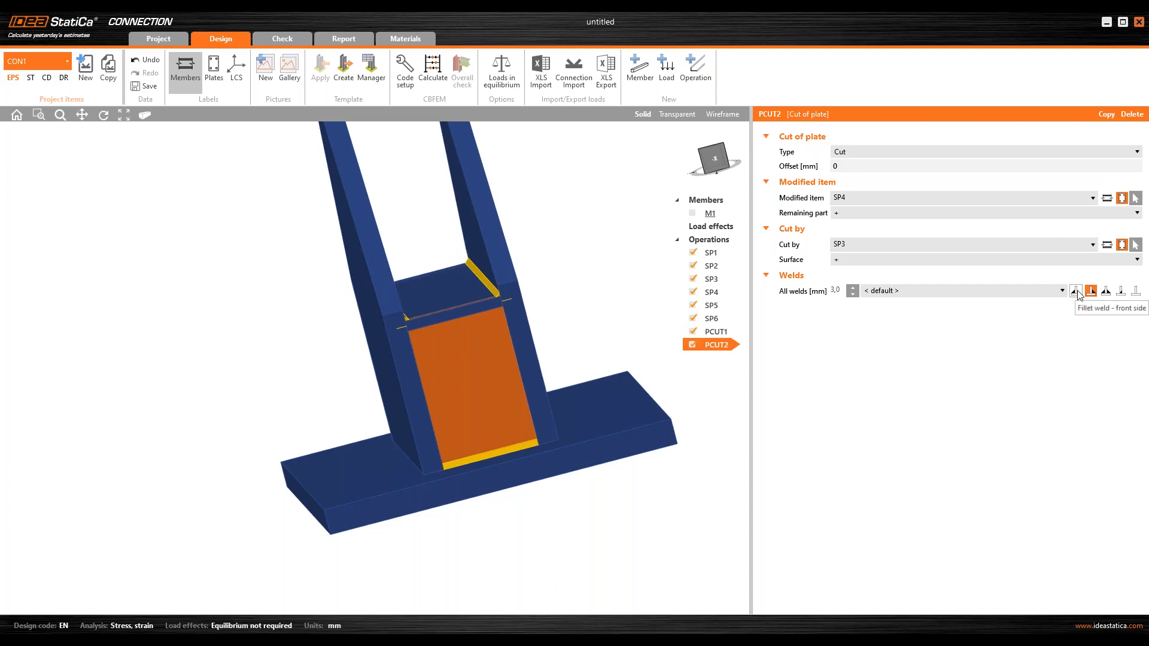
{"action": "left_click", "coordinate": [897, 260]}
{"action": "left_click", "coordinate": [896, 284]}
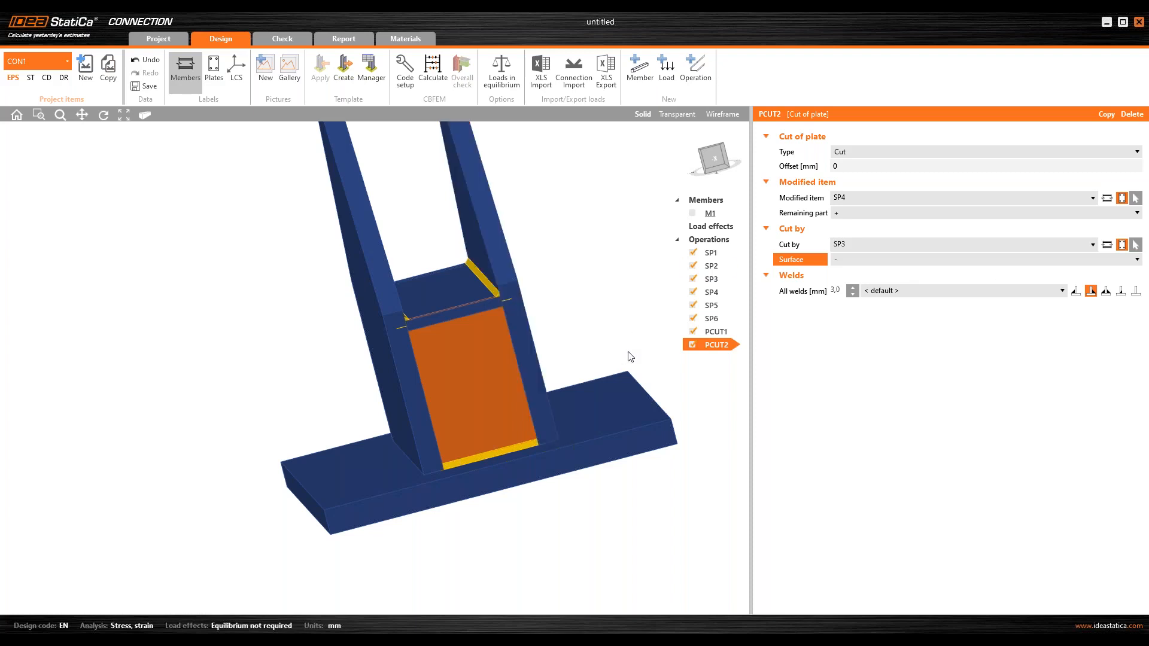
{"action": "right_click_drag", "start_coordinate": [616, 304], "coordinate": [605, 290]}
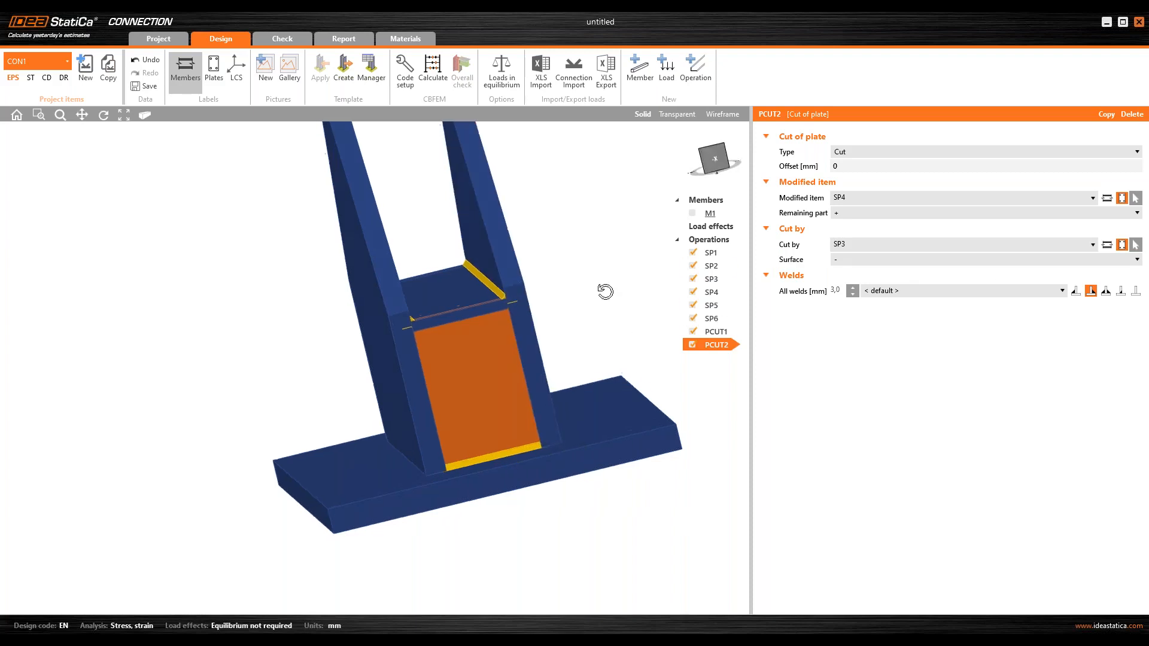
{"action": "left_click", "coordinate": [880, 261]}
{"action": "left_click", "coordinate": [871, 272]}
- Switch the fillet weld between rib SP4 and plate SP3 to the front side and inspect it
{"action": "left_click", "coordinate": [1076, 291]}
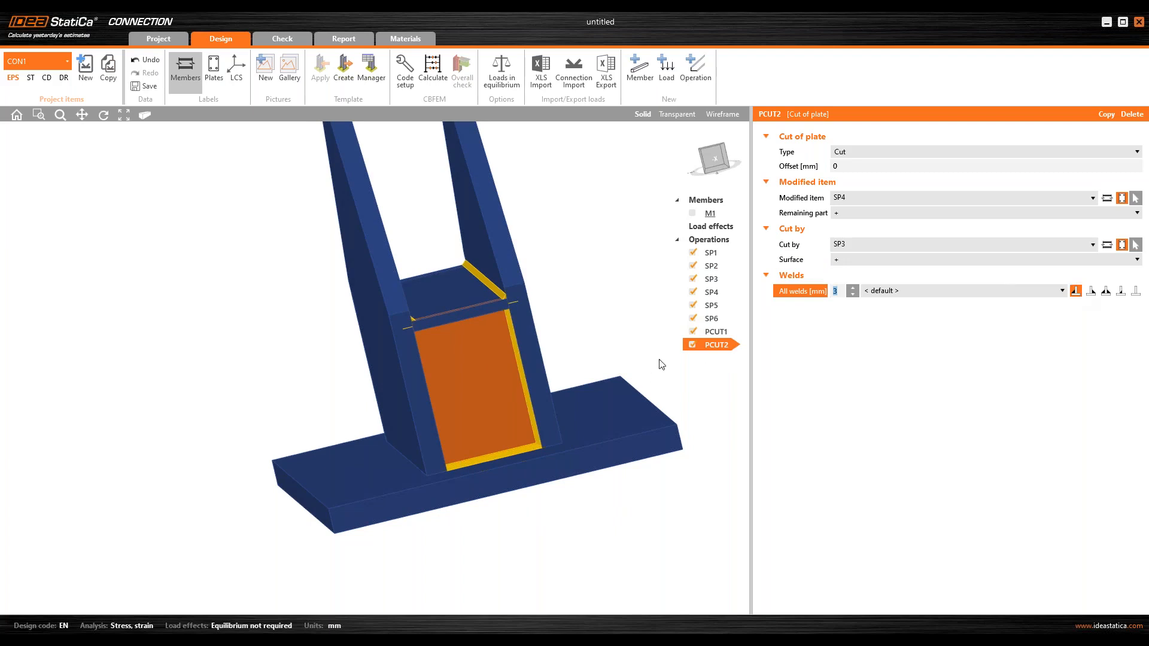
{"action": "right_click_drag", "start_coordinate": [565, 360], "coordinate": [527, 356]}
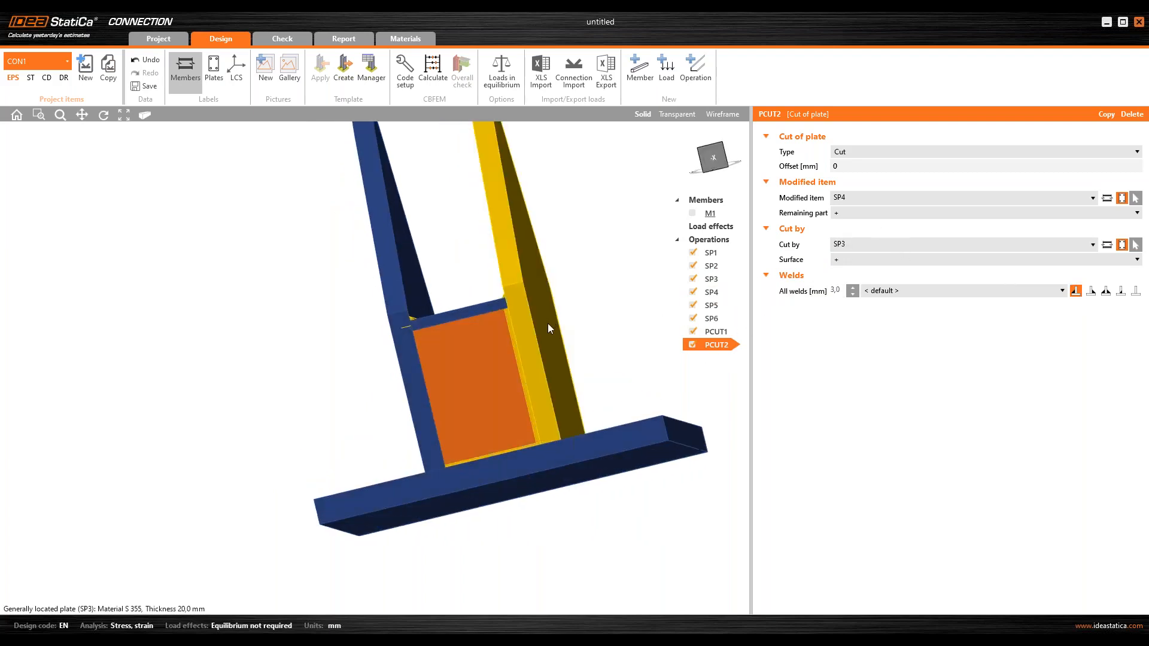
{"action": "right_click_drag", "start_coordinate": [537, 313], "coordinate": [498, 343]}
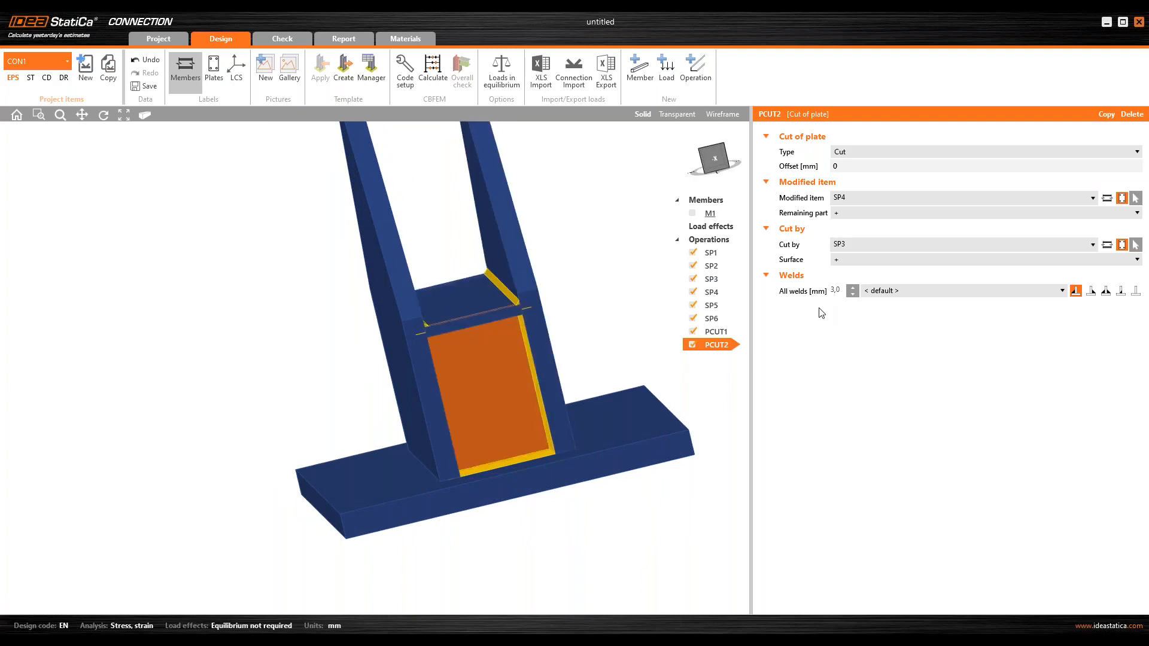
{"action": "mouse_move", "coordinate": [490, 383]}
{"action": "right_mouse_down"}
{"action": "mouse_move", "coordinate": [464, 385]}
{"action": "mouse_move", "coordinate": [503, 378]}
{"action": "right_mouse_up"}
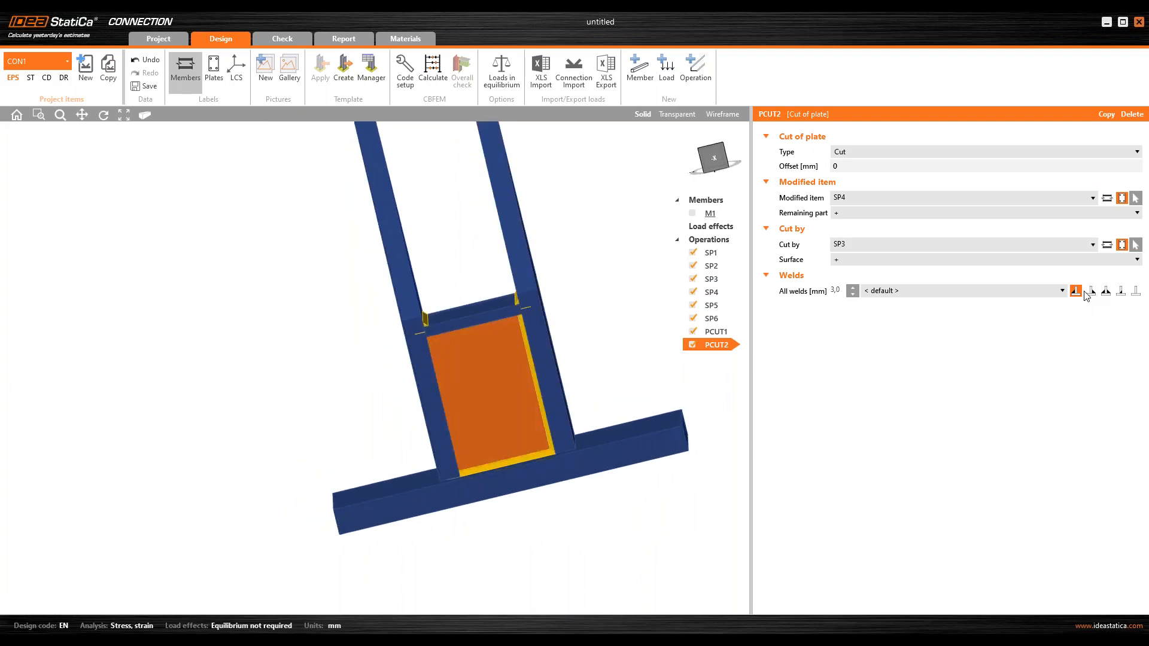
{"action": "right_click_drag", "start_coordinate": [540, 354], "coordinate": [568, 347]}
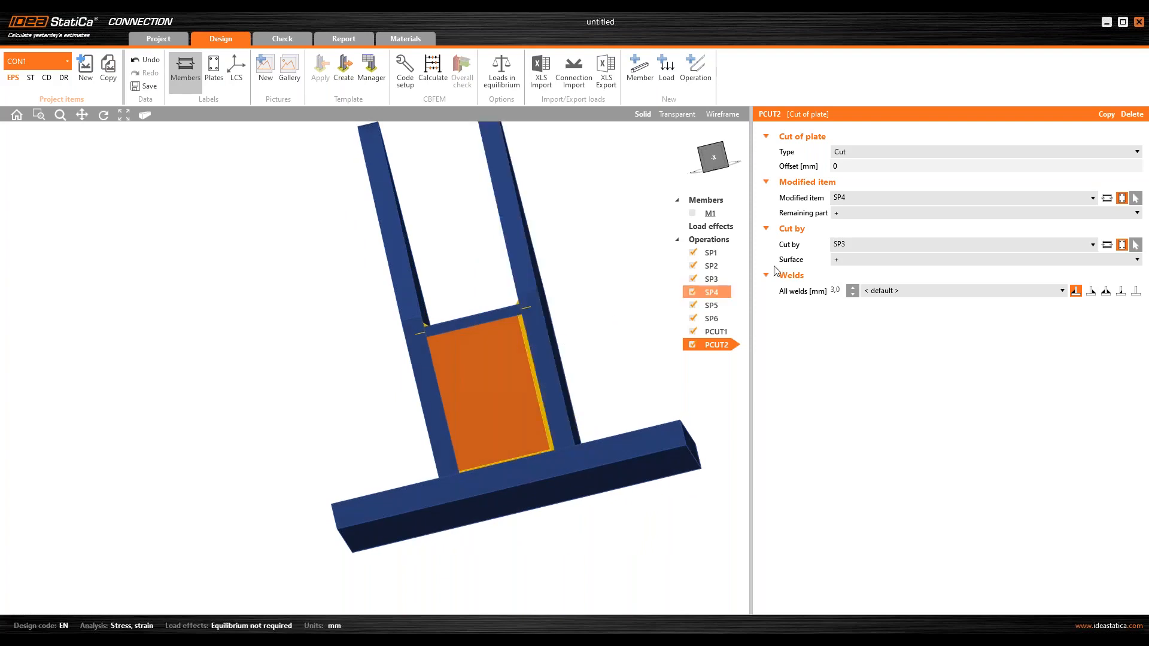
- Copy the cut of rib SP4, choosing upright plate SP2 as the cutting plate with its minus surface
{"action": "left_click", "coordinate": [1107, 114]}
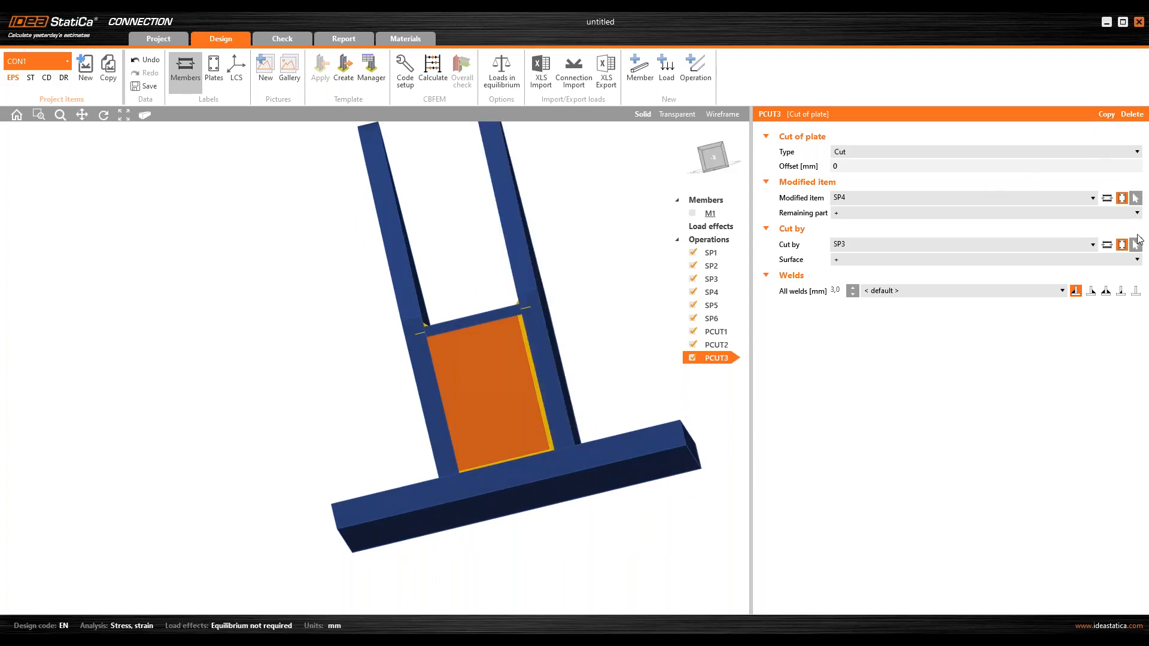
{"action": "left_click", "coordinate": [411, 410]}
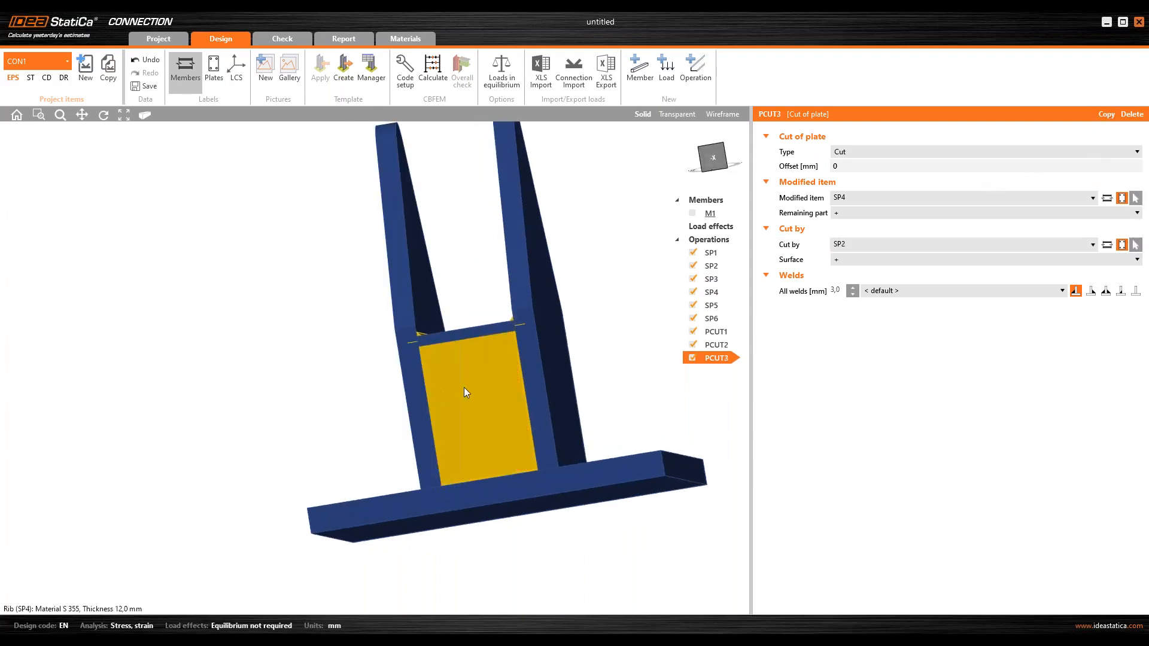
{"action": "left_click", "coordinate": [856, 261]}
{"action": "left_click", "coordinate": [857, 280]}
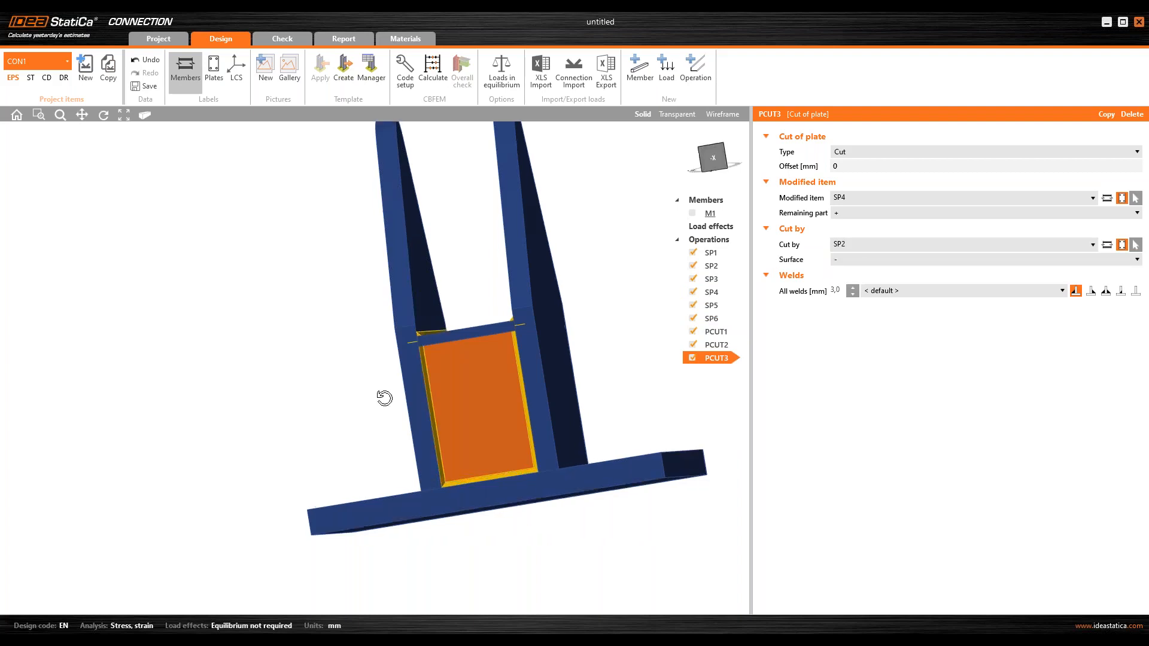
- Copy the cut of rib SP4 again, choosing plate SP6 as the cutting plate with its plus surface
{"action": "left_click", "coordinate": [1107, 114]}
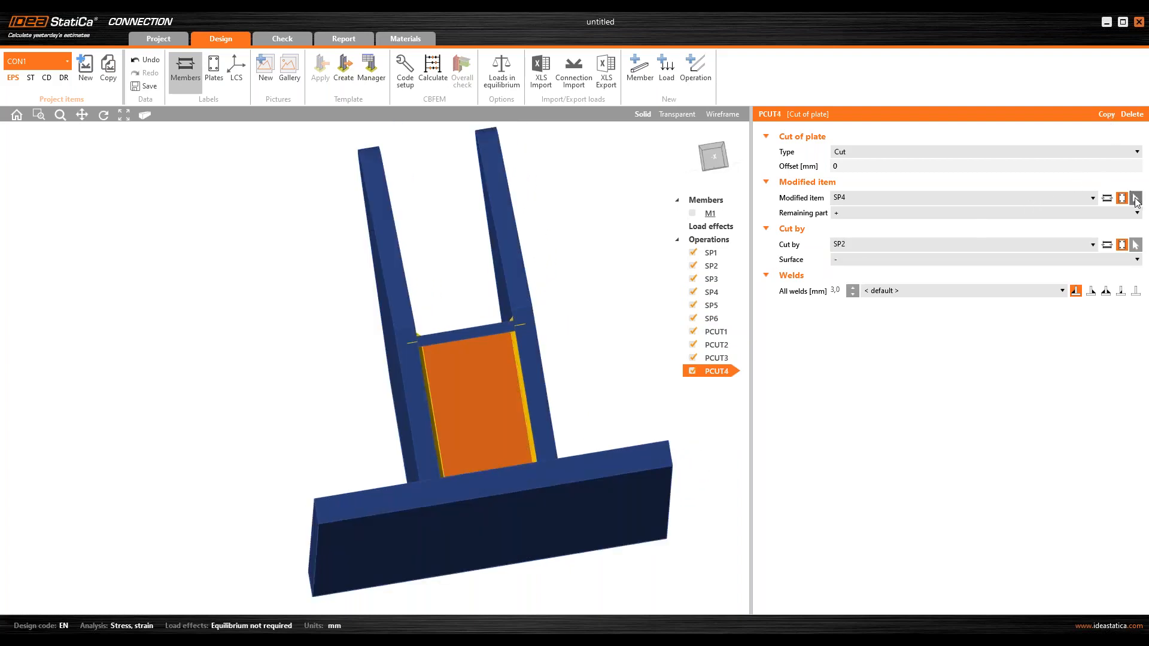
{"action": "left_click", "coordinate": [1136, 245]}
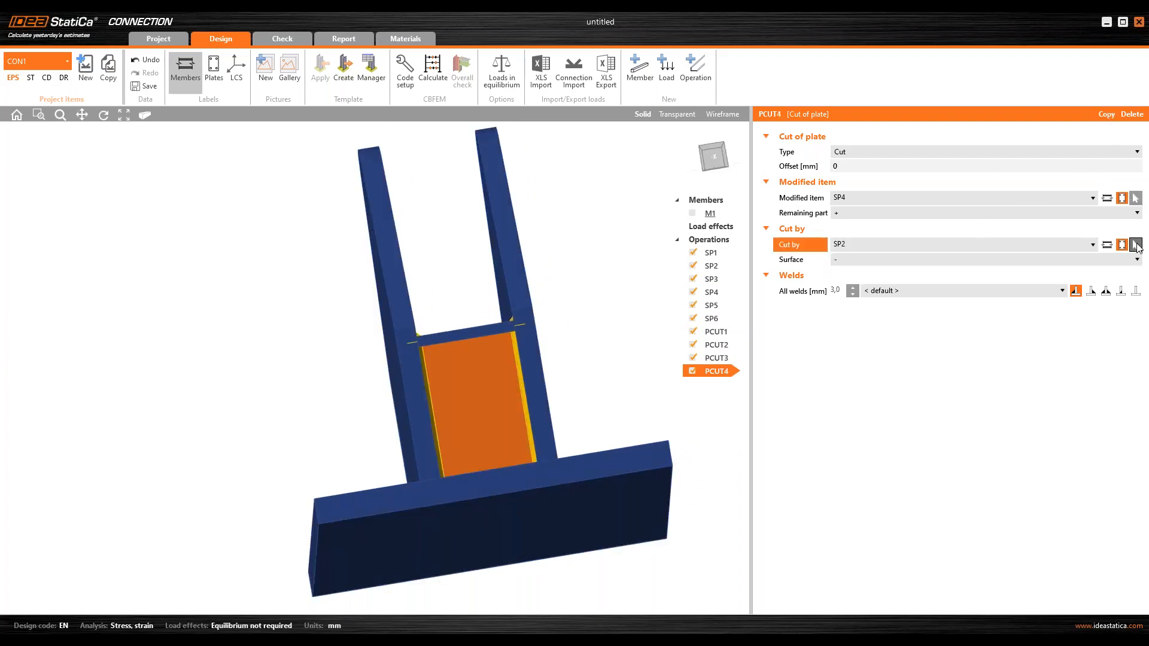
{"action": "left_click", "coordinate": [473, 361]}
{"action": "scroll", "coordinate": [512, 326], "scroll_direction": "up", "scroll_amount": 3}
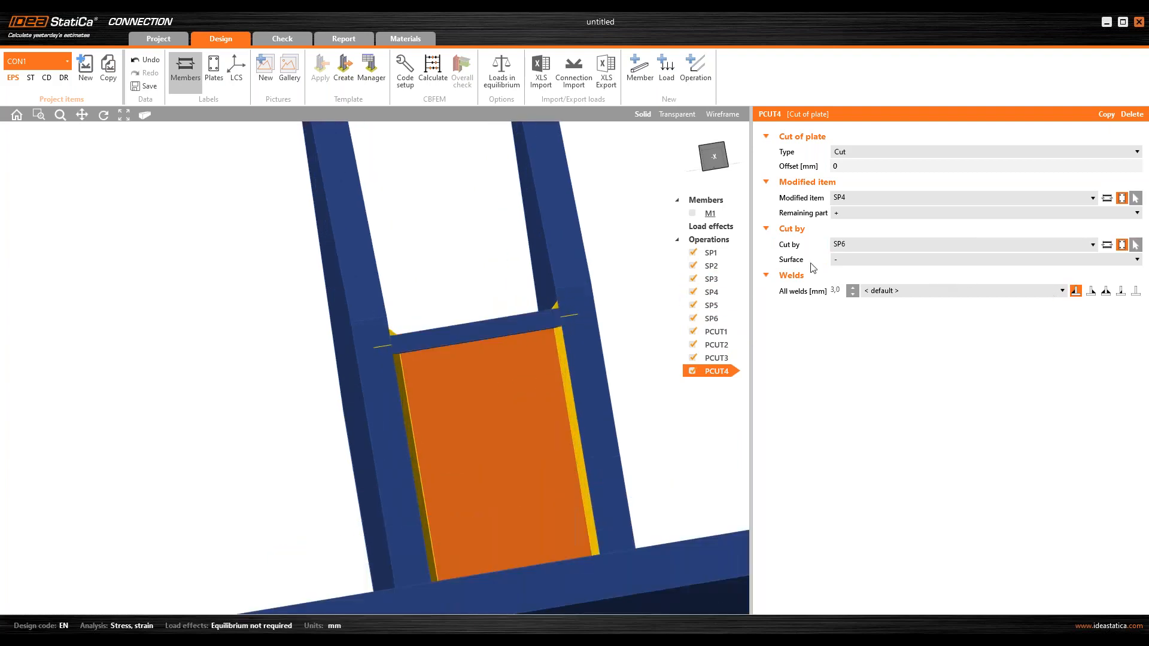
{"action": "left_click", "coordinate": [855, 261]}
{"action": "left_click", "coordinate": [856, 272]}
- Copy cut PCUT2 onto rib SP5, keeping SP3 as the cutting plate, and switch its fillet weld to the opposite side
{"action": "right_click_drag", "start_coordinate": [508, 379], "coordinate": [359, 419]}
{"action": "scroll", "coordinate": [428, 431], "scroll_direction": "down", "scroll_amount": 3}
{"action": "scroll", "coordinate": [321, 426], "scroll_direction": "down", "scroll_amount": 3}
{"action": "left_click", "coordinate": [722, 332]}
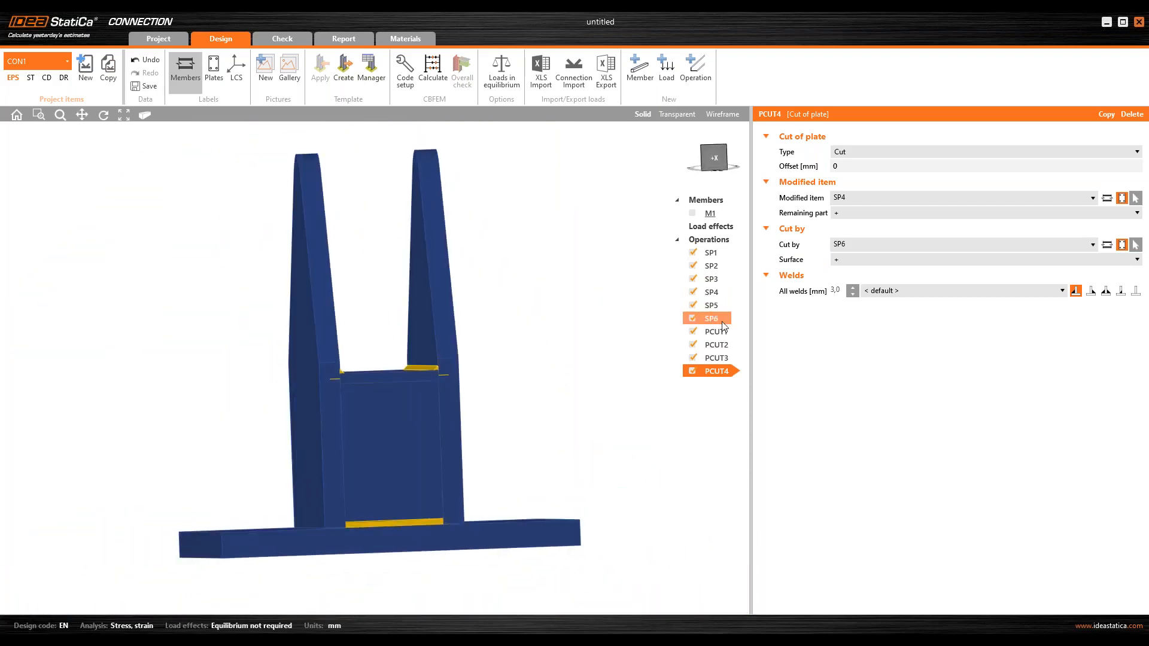
{"action": "left_click", "coordinate": [718, 346]}
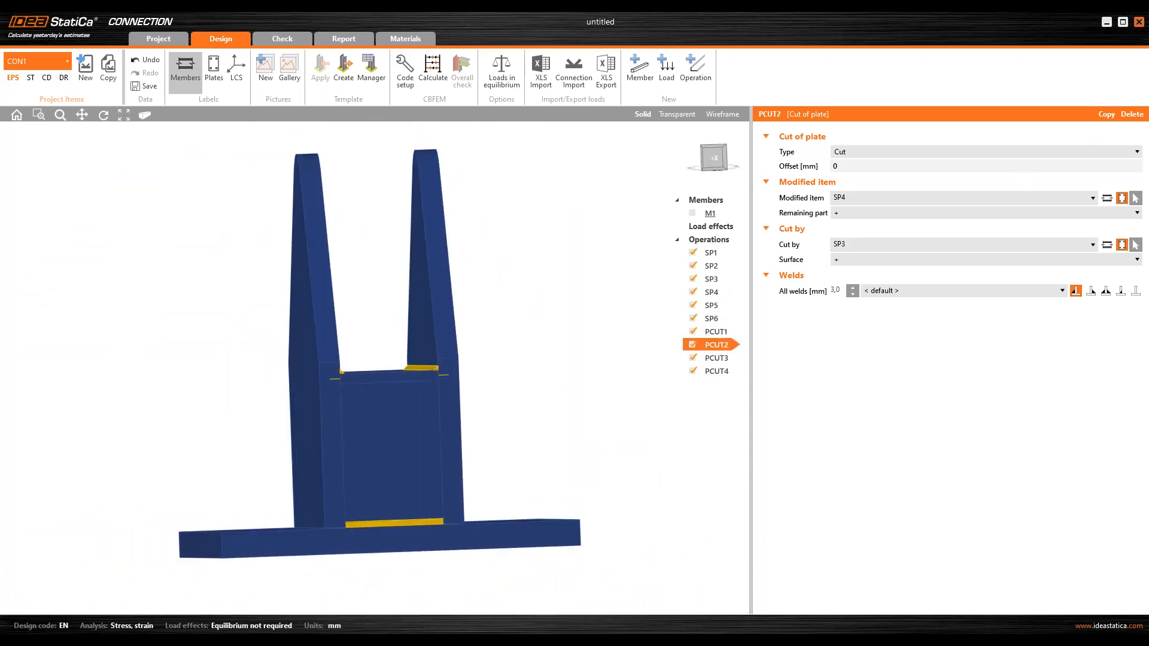
{"action": "left_click", "coordinate": [1106, 114]}
{"action": "left_click", "coordinate": [1135, 197]}
{"action": "left_click", "coordinate": [426, 430]}
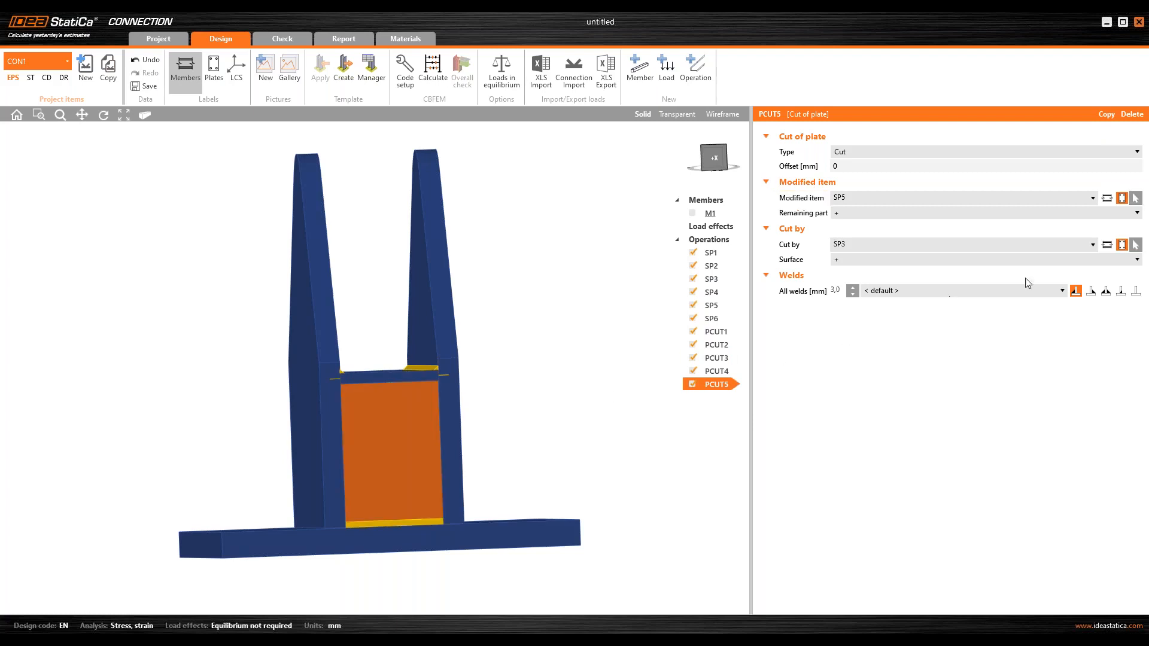
{"action": "left_click", "coordinate": [1092, 291]}
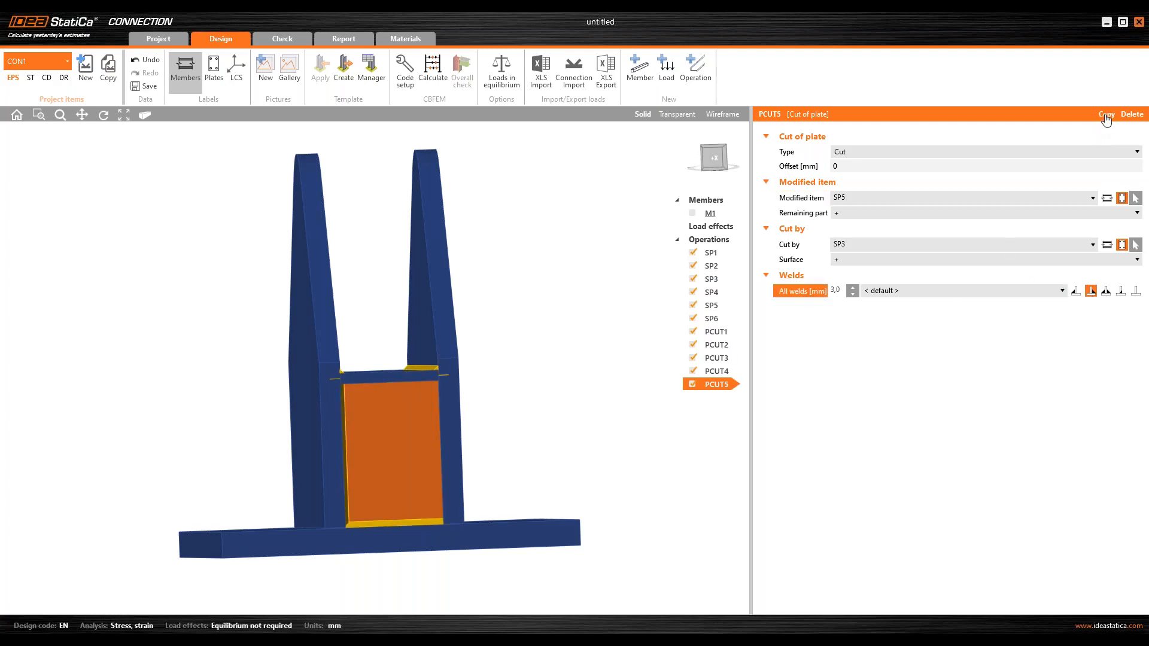
- Copy cut PCUT3, pick rib SP5 as the cutting plate and switch the fillet weld to the opposite side
{"action": "left_click", "coordinate": [717, 358]}
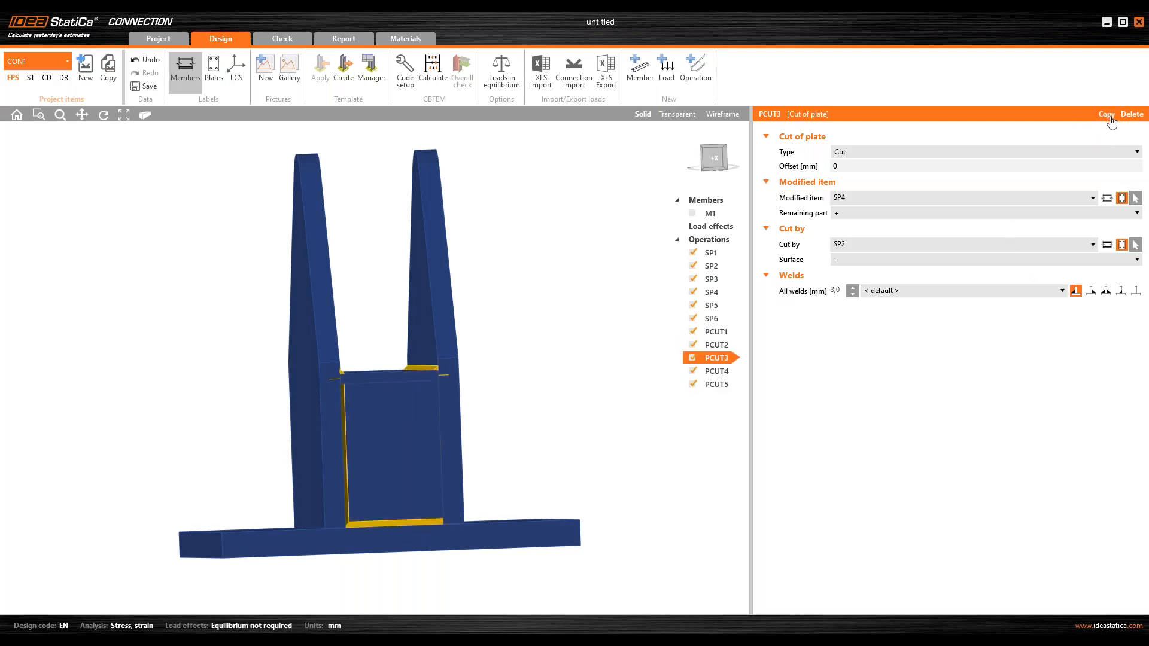
{"action": "left_click", "coordinate": [1106, 114]}
{"action": "left_click", "coordinate": [1135, 245]}
{"action": "left_click", "coordinate": [411, 455]}
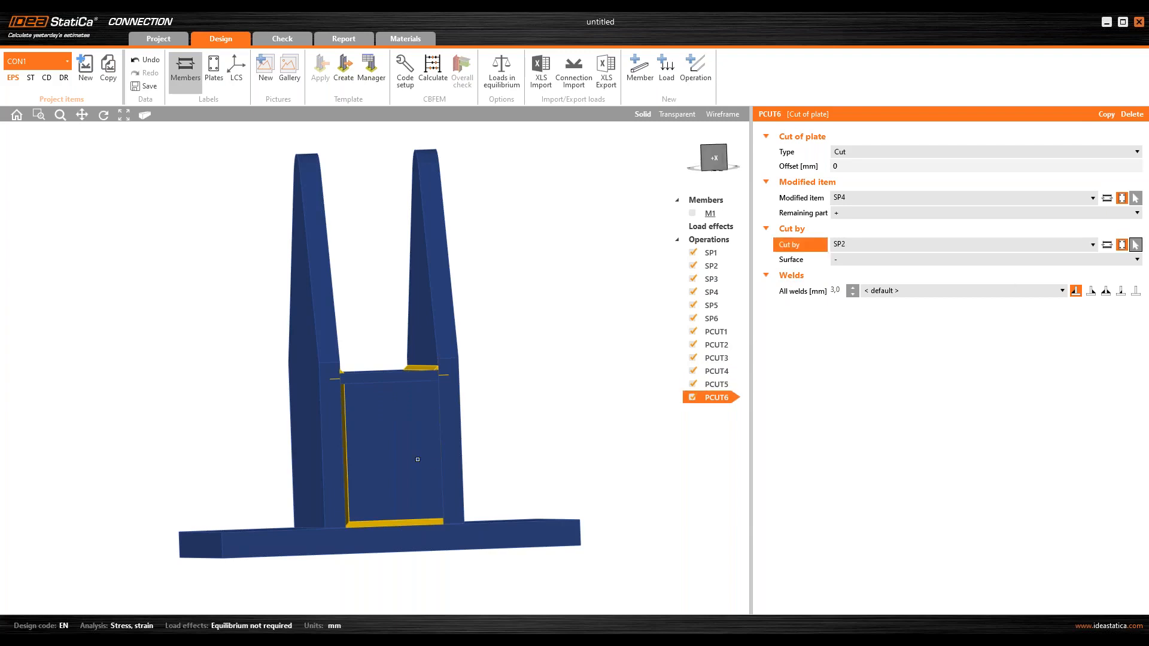
{"action": "left_click", "coordinate": [1091, 290]}
{"action": "right_click_drag", "start_coordinate": [477, 413], "coordinate": [509, 408]}
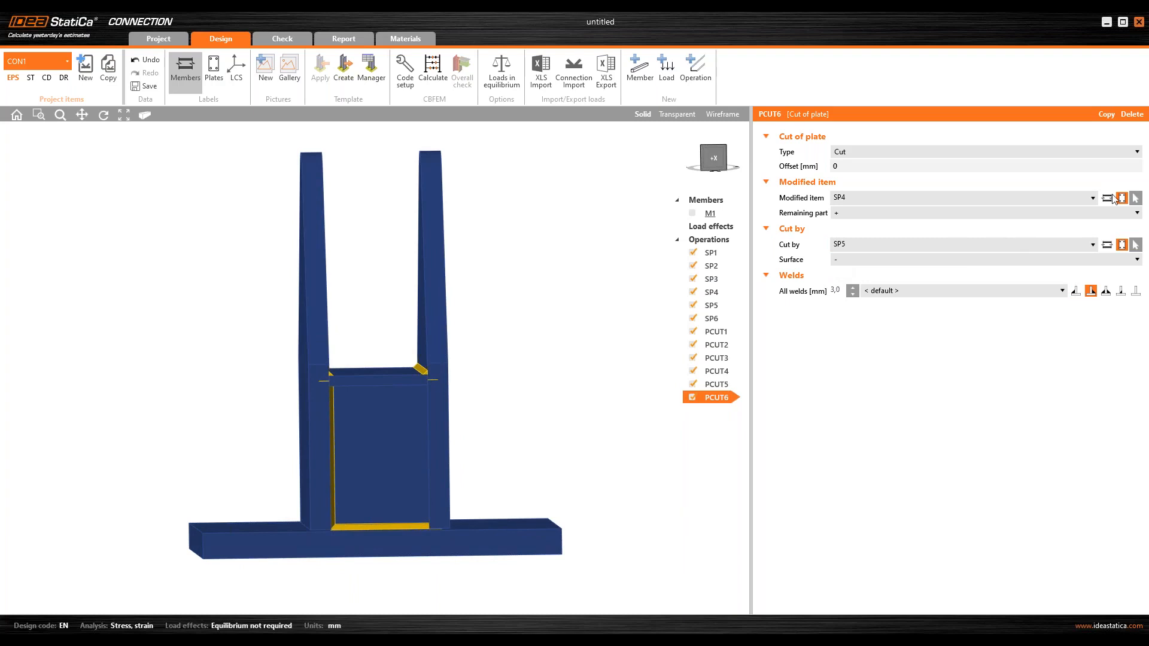
- Copy cut PCUT4 onto rib SP5, keeping SP6 as the cutting plate, and switch its fillet weld to the opposite side
{"action": "left_click", "coordinate": [723, 386]}
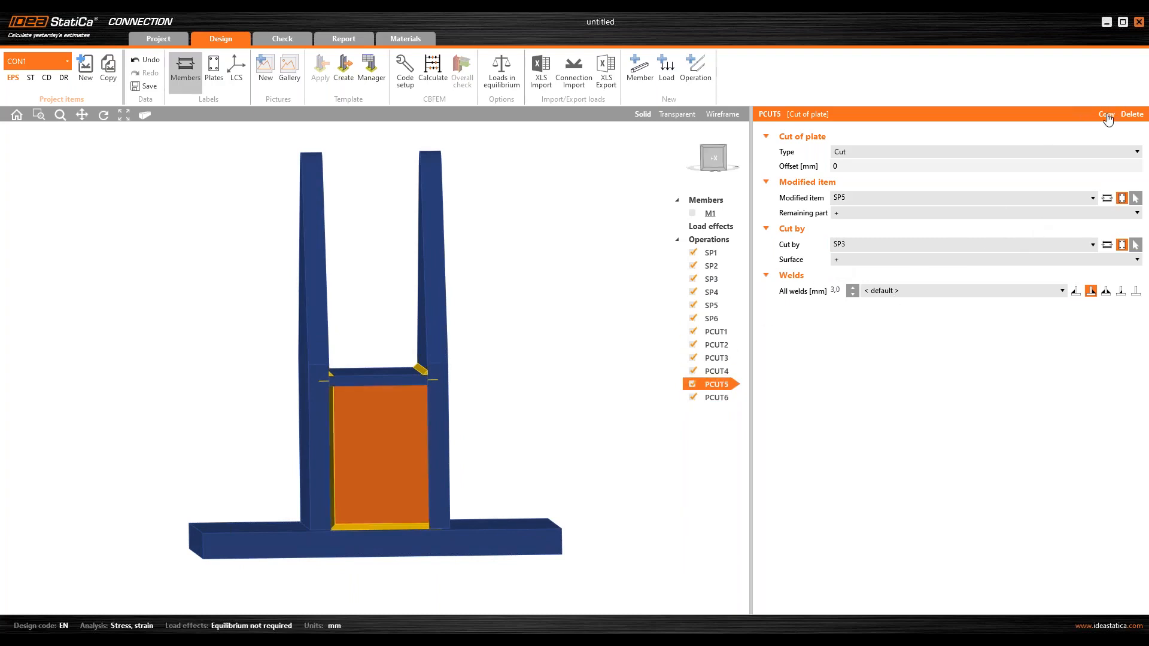
{"action": "left_click", "coordinate": [716, 372]}
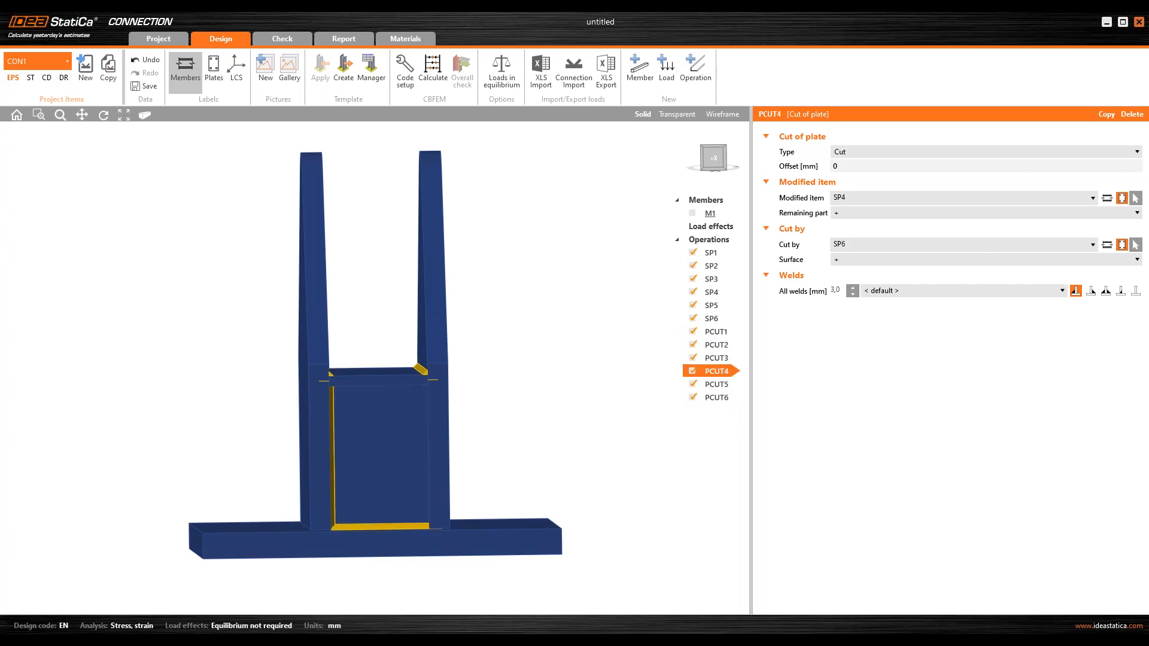
{"action": "left_click", "coordinate": [1107, 115]}
{"action": "left_click", "coordinate": [1136, 197]}
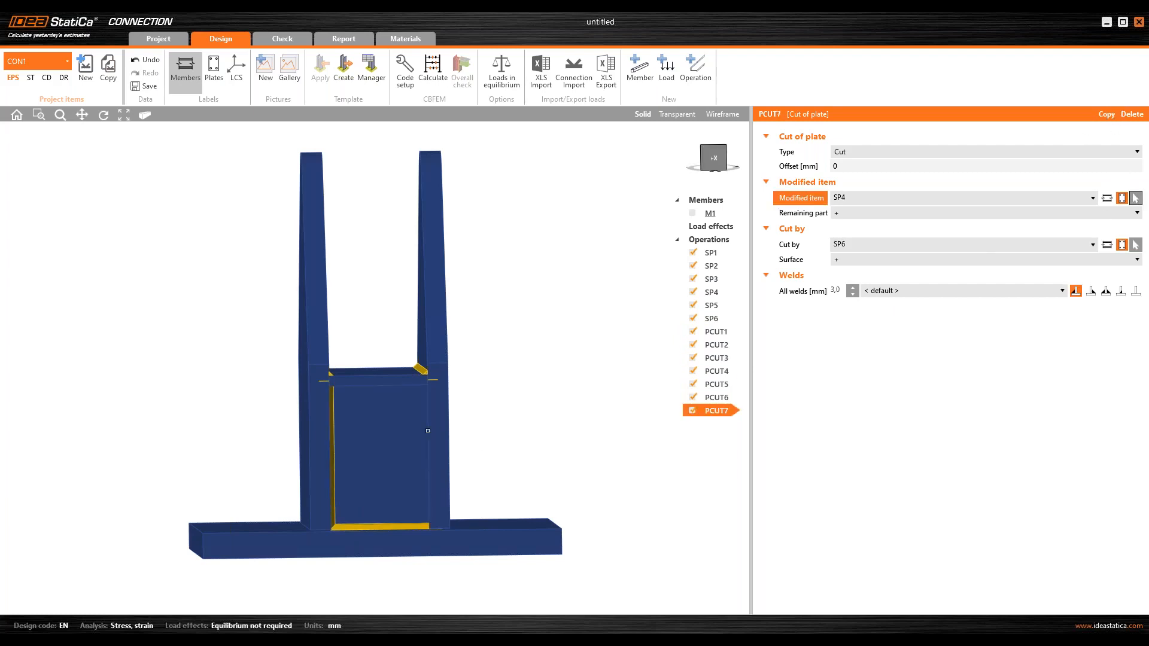
{"action": "left_click", "coordinate": [425, 440]}
{"action": "left_click", "coordinate": [1092, 291]}
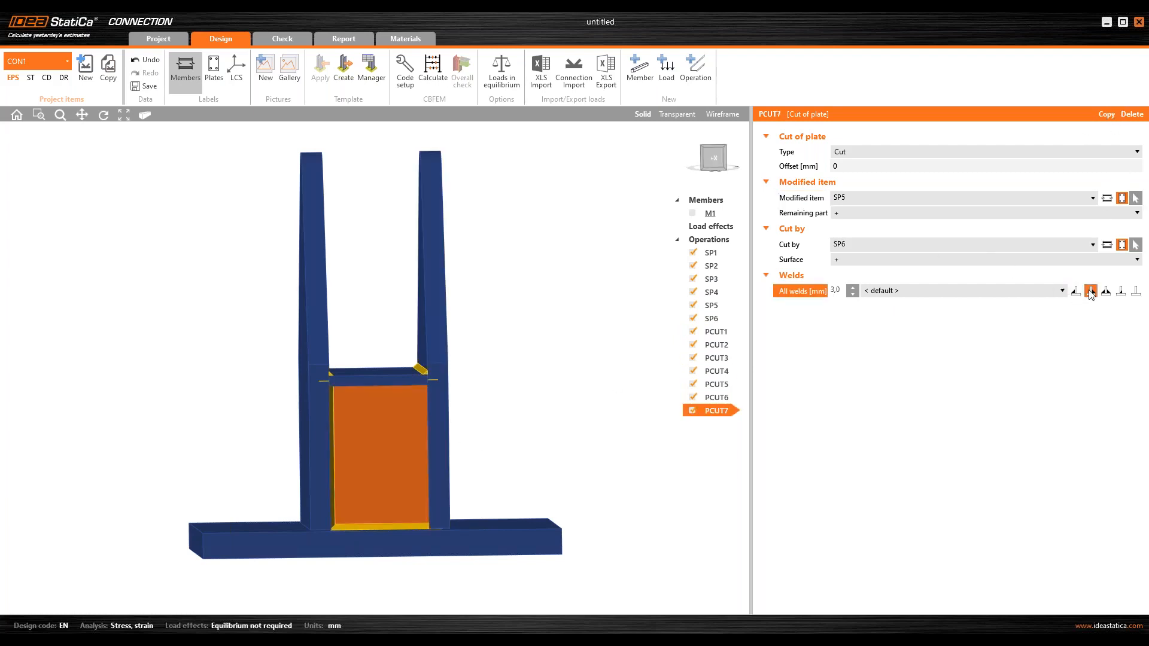
{"action": "right_click_drag", "start_coordinate": [521, 410], "coordinate": [529, 430]}
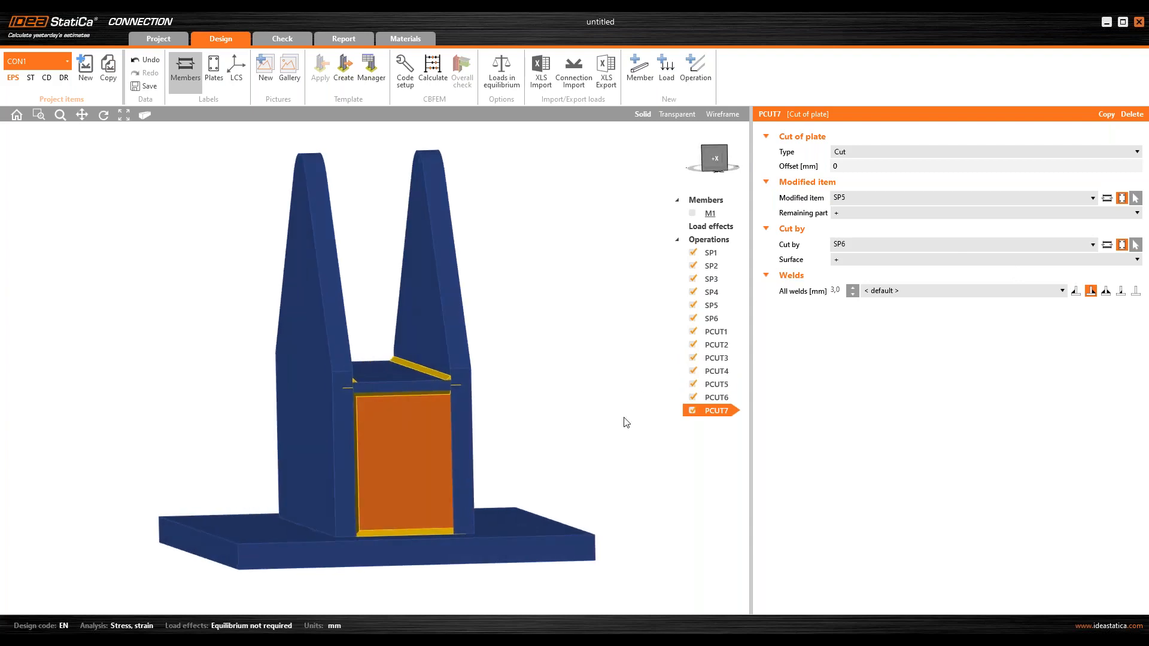
- Correct cut PCUT6 so that rib SP5 is the modified item and upright plate SP2 is the cutting plate
{"action": "left_click", "coordinate": [722, 396]}
{"action": "left_click", "coordinate": [1135, 198]}
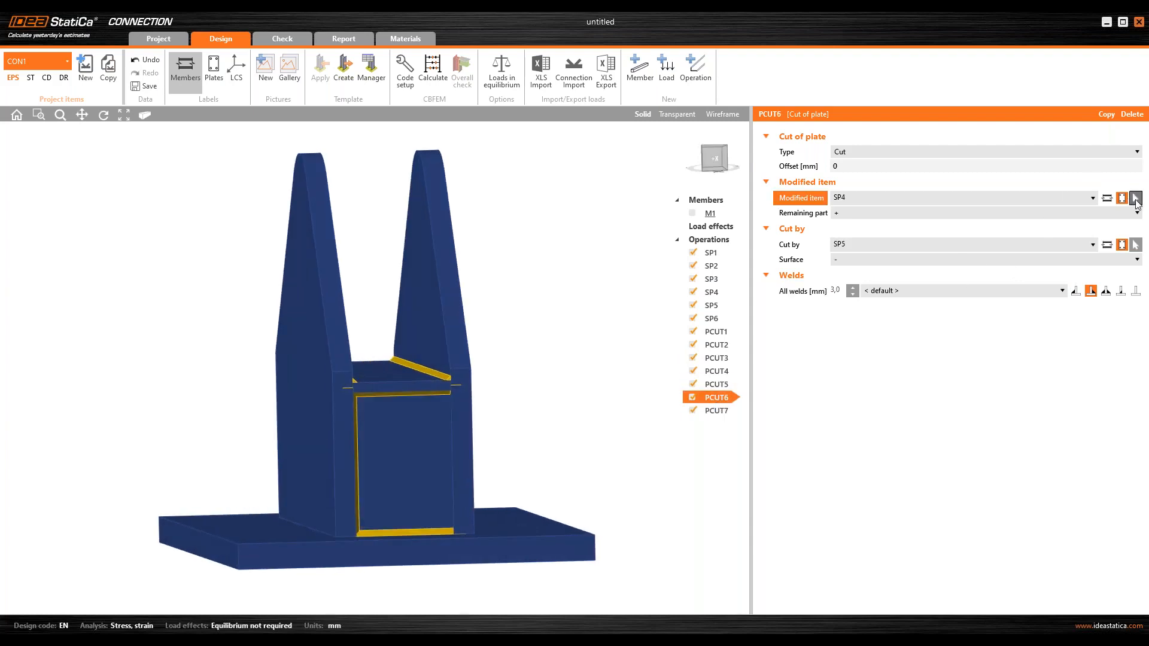
{"action": "left_click", "coordinate": [404, 455]}
{"action": "left_click", "coordinate": [1136, 244]}
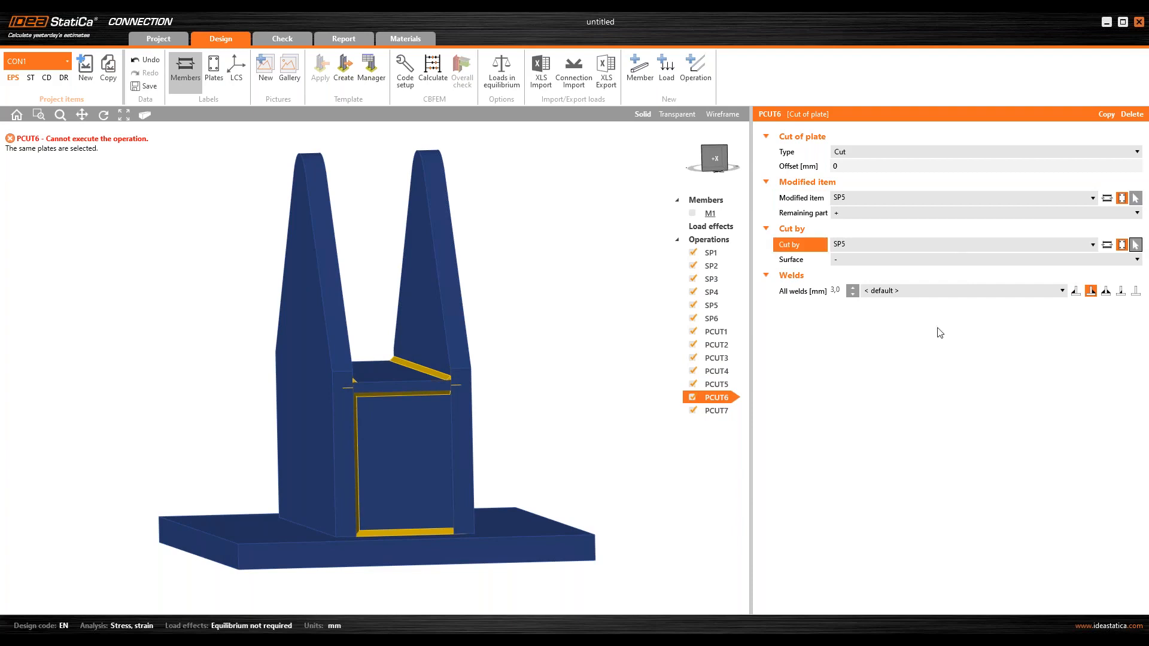
{"action": "left_click", "coordinate": [461, 430]}
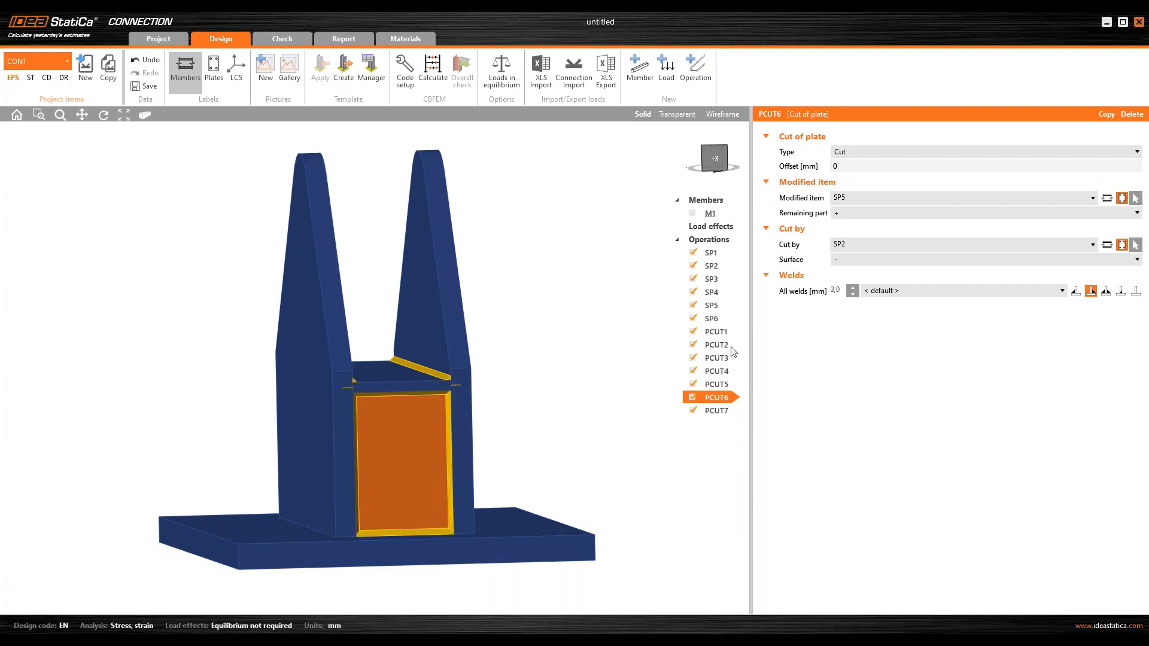
{"action": "right_click_drag", "start_coordinate": [493, 433], "coordinate": [455, 353]}
{"action": "scroll", "coordinate": [351, 459], "scroll_direction": "up", "scroll_amount": 5}
{"action": "scroll", "coordinate": [431, 369], "scroll_direction": "down", "scroll_amount": 5}
{"action": "right_click_drag", "start_coordinate": [401, 382], "coordinate": [392, 398]}
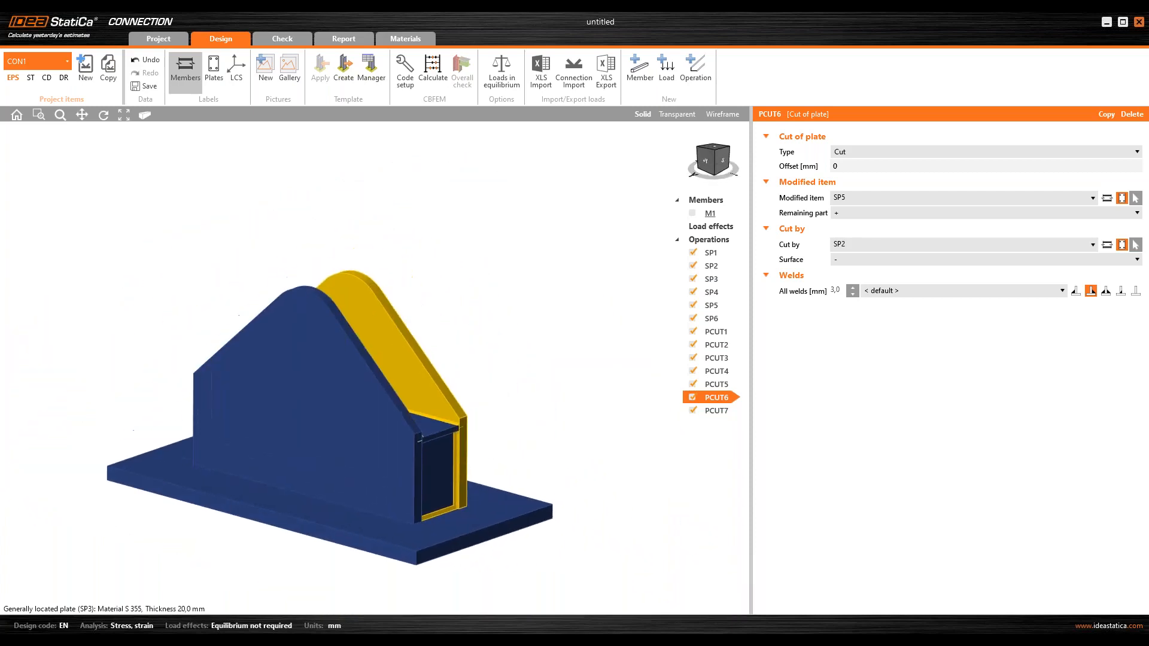
- Copy base plate SP1 as a new stiffening plate and set the copy's thickness to 20 mm
{"action": "left_click", "coordinate": [412, 533]}
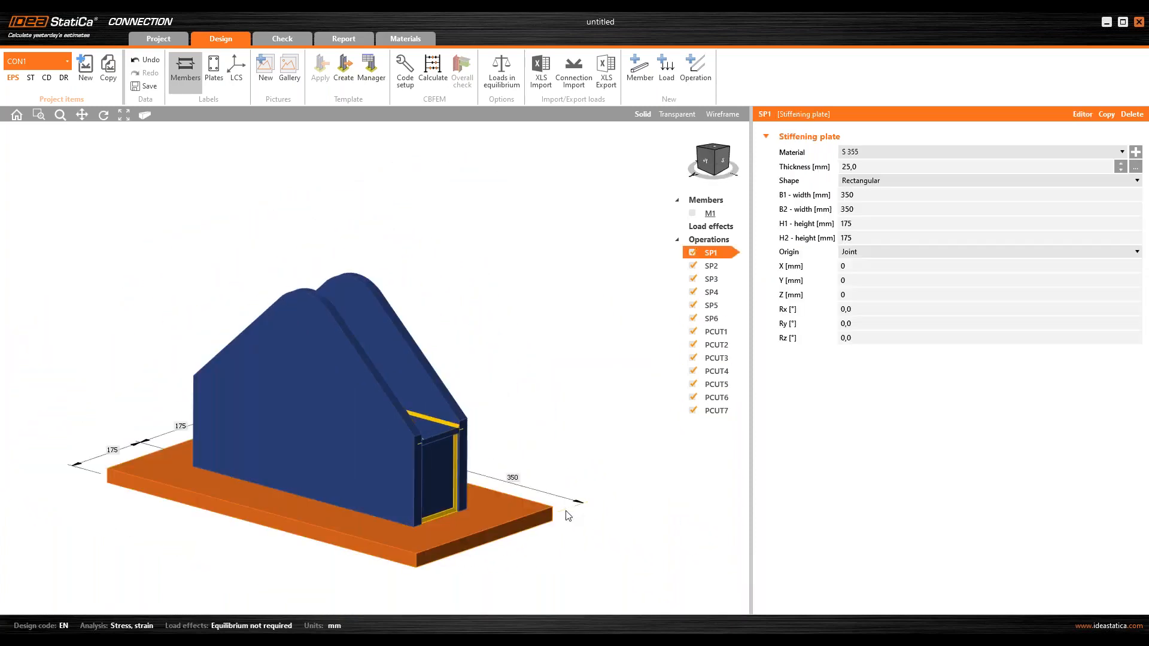
{"action": "left_click", "coordinate": [1107, 114]}
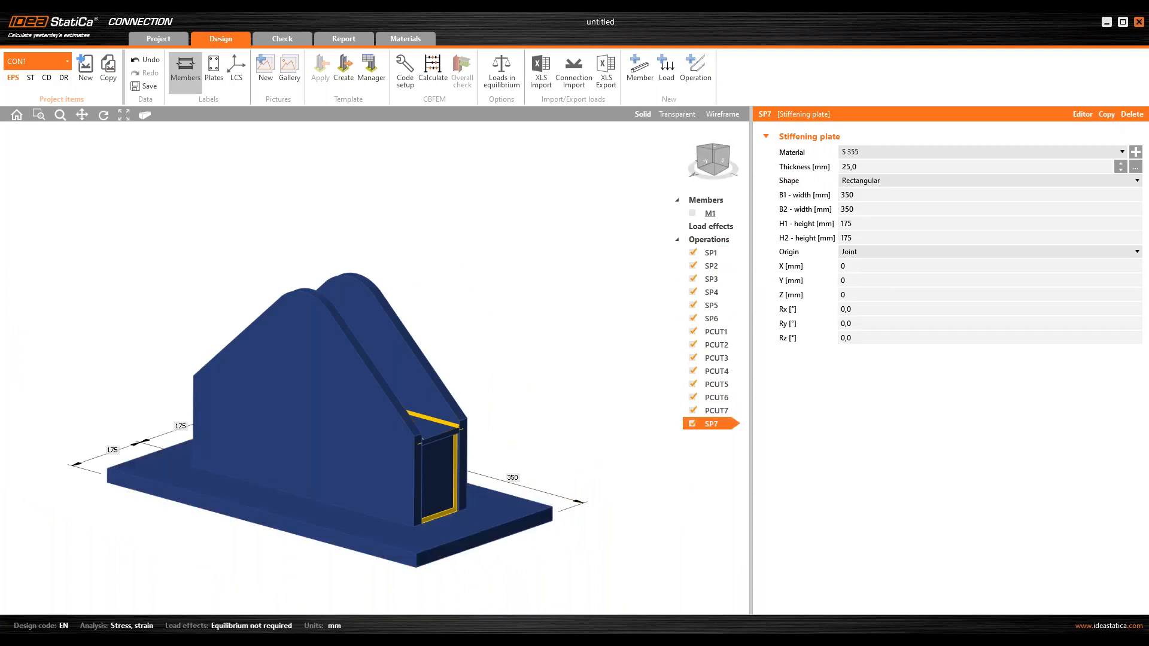
{"action": "right_click_drag", "start_coordinate": [456, 306], "coordinate": [447, 358]}
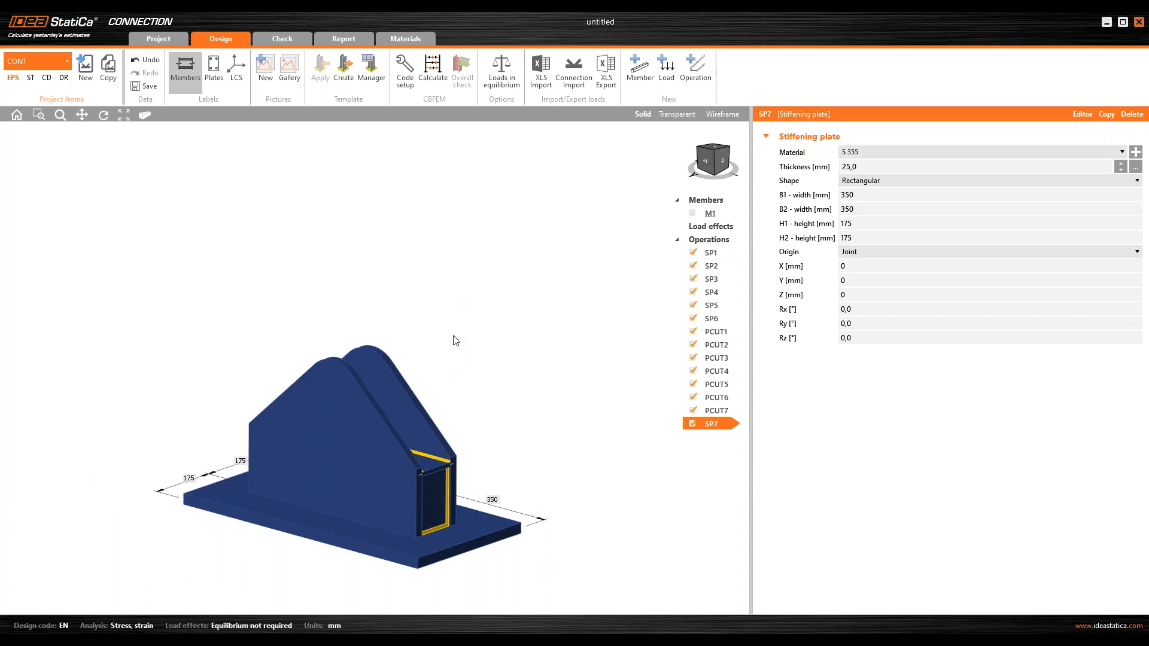
{"action": "scroll", "coordinate": [441, 337], "scroll_direction": "down", "scroll_amount": 2}
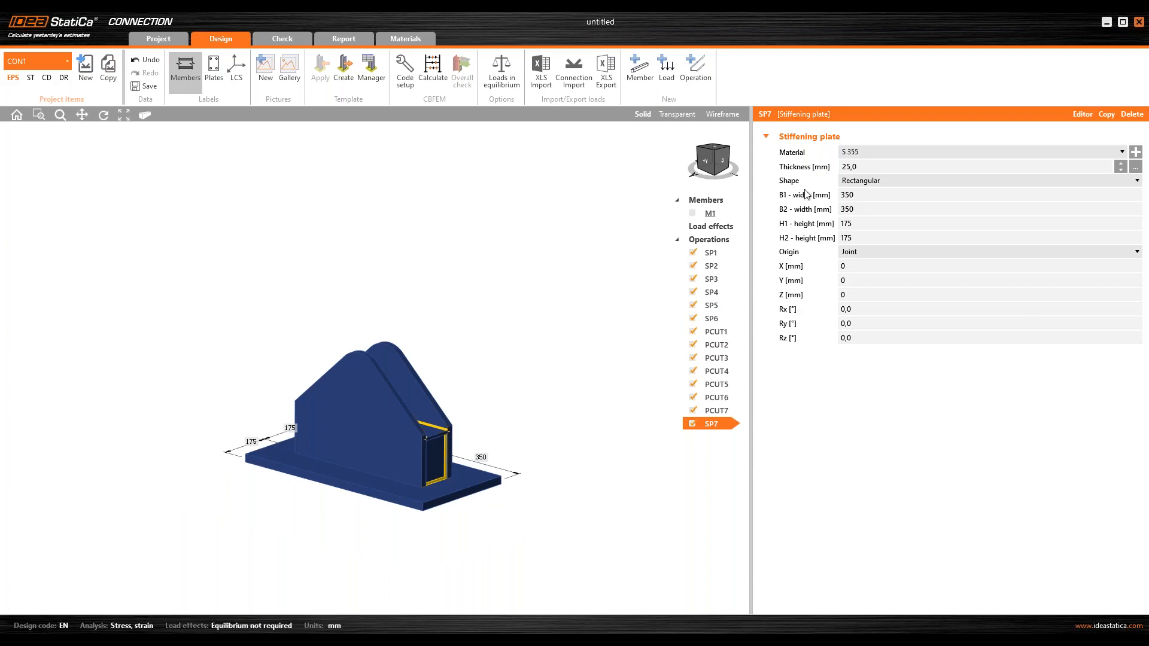
{"action": "type", "text": "20"}
{"action": "key", "text": "Tab"}
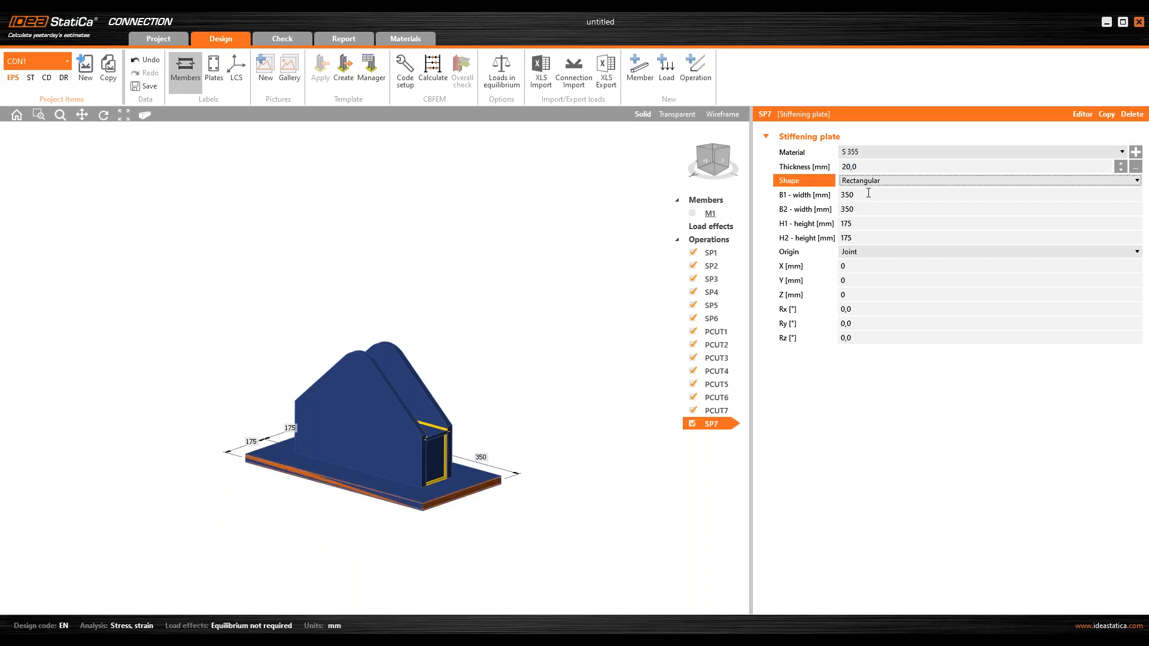
- Set plate SP7's B1 and B2 widths to 408 mm and its H1 and H2 heights to 95 mm
{"action": "key", "text": "Tab"}
{"action": "key", "text": "Tab"}
{"action": "type", "text": "4"}
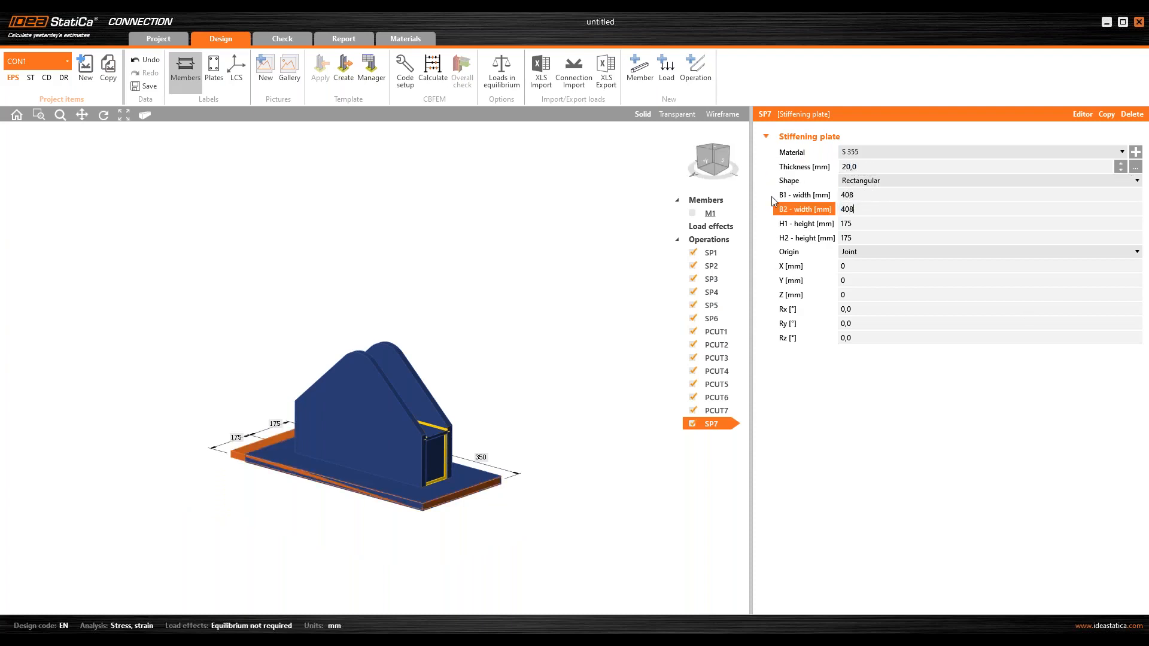
{"action": "type", "text": "08"}
{"action": "key", "text": "Tab"}
{"action": "type", "text": "95"}
{"action": "key", "text": "Tab"}
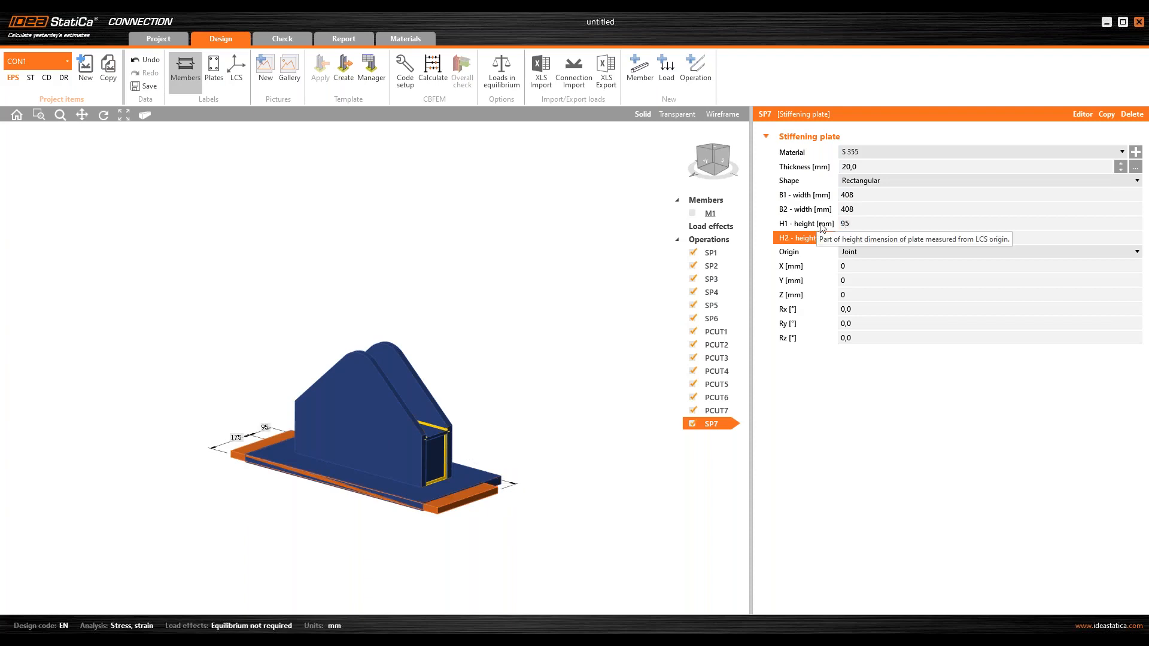
{"action": "type", "text": "95"}
{"action": "key", "text": "Tab"}
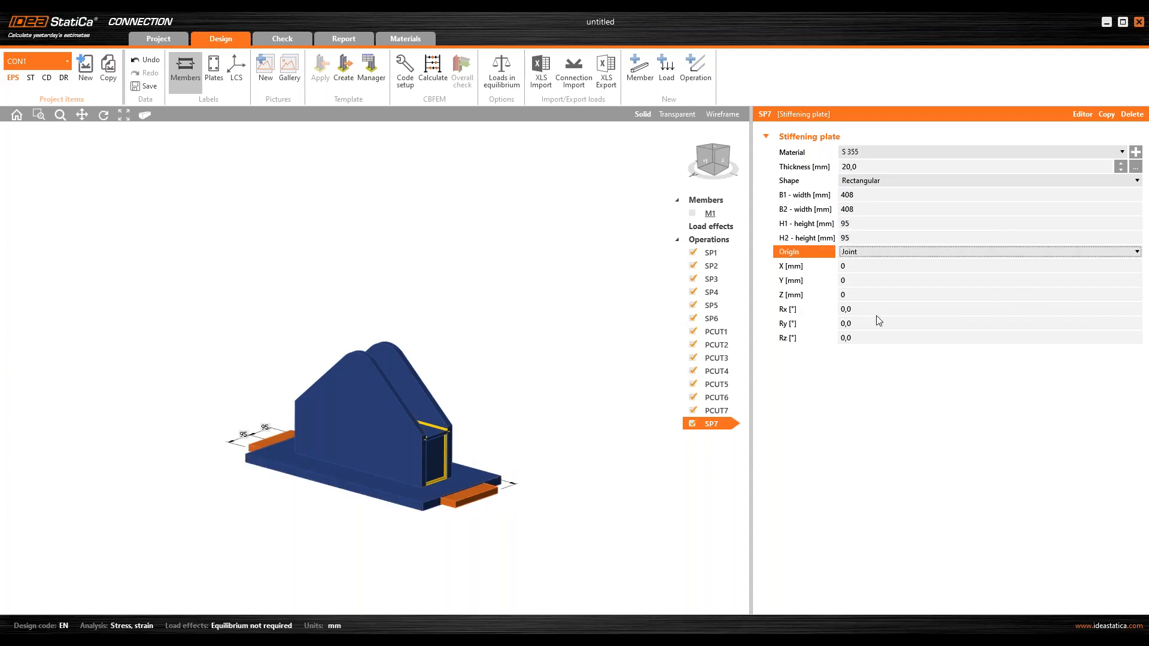
- Move plate SP7 above the upright plates by setting its Z position to 407 mm
{"action": "left_click", "coordinate": [866, 293]}
{"action": "type", "text": "407"}
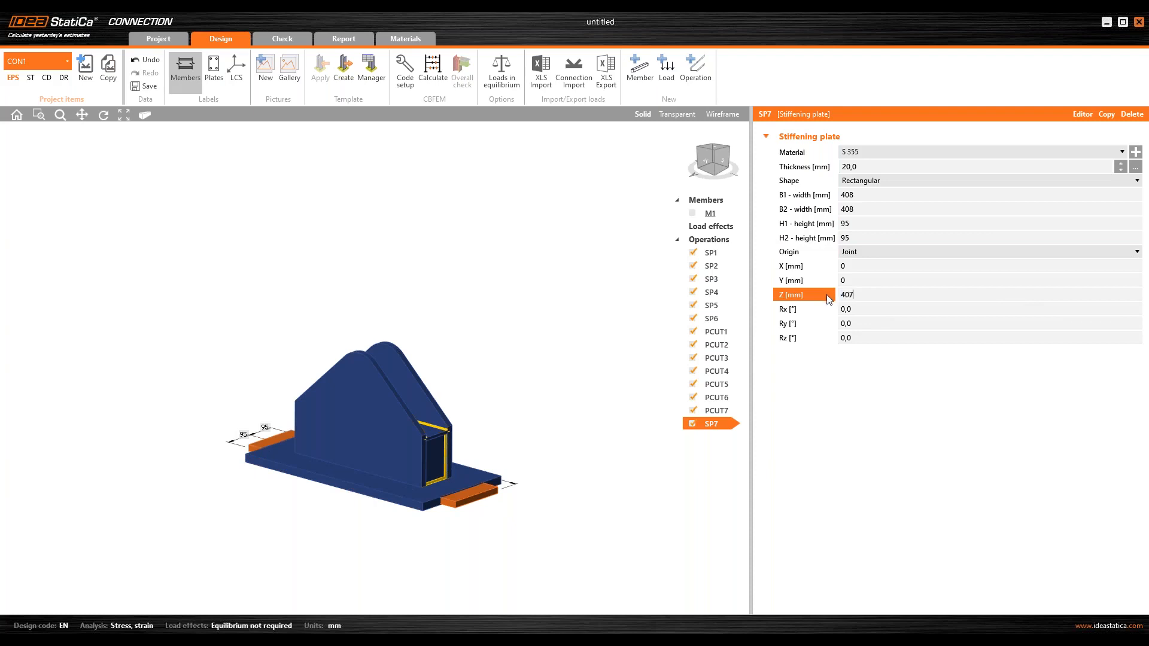
{"action": "key", "text": "Tab"}
{"action": "right_click_drag", "start_coordinate": [421, 424], "coordinate": [366, 419]}
{"action": "scroll", "coordinate": [332, 418], "scroll_direction": "up", "scroll_amount": 2}
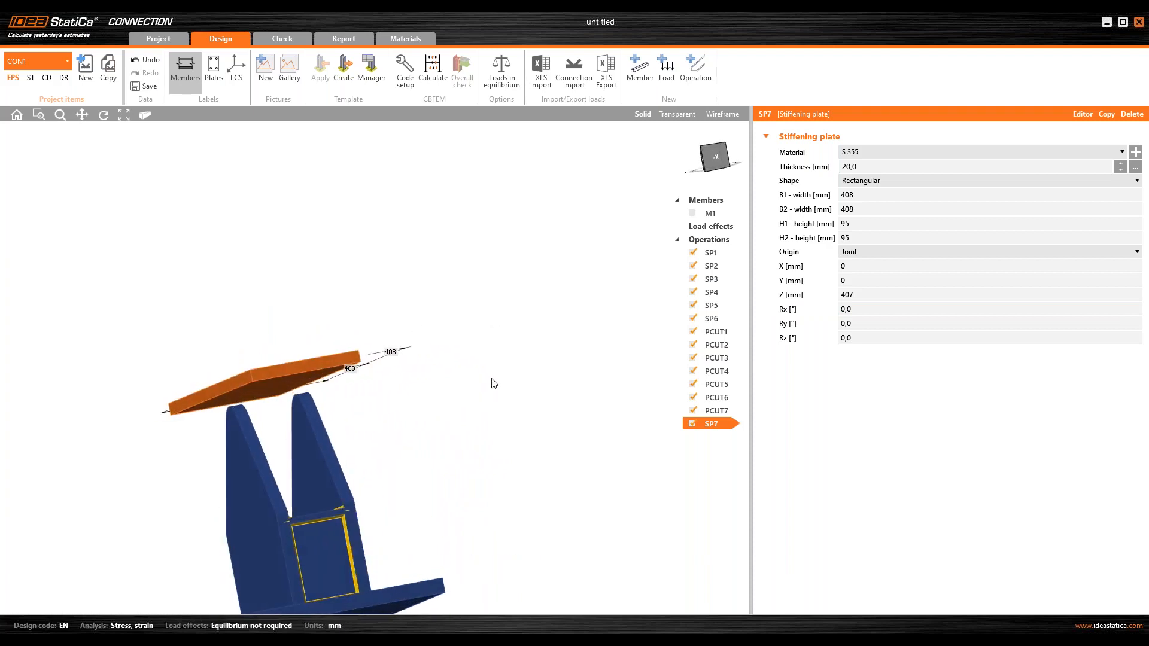
- Copy upper plate SP7 and change the copy's shape to Polygon
{"action": "left_click", "coordinate": [1107, 114]}
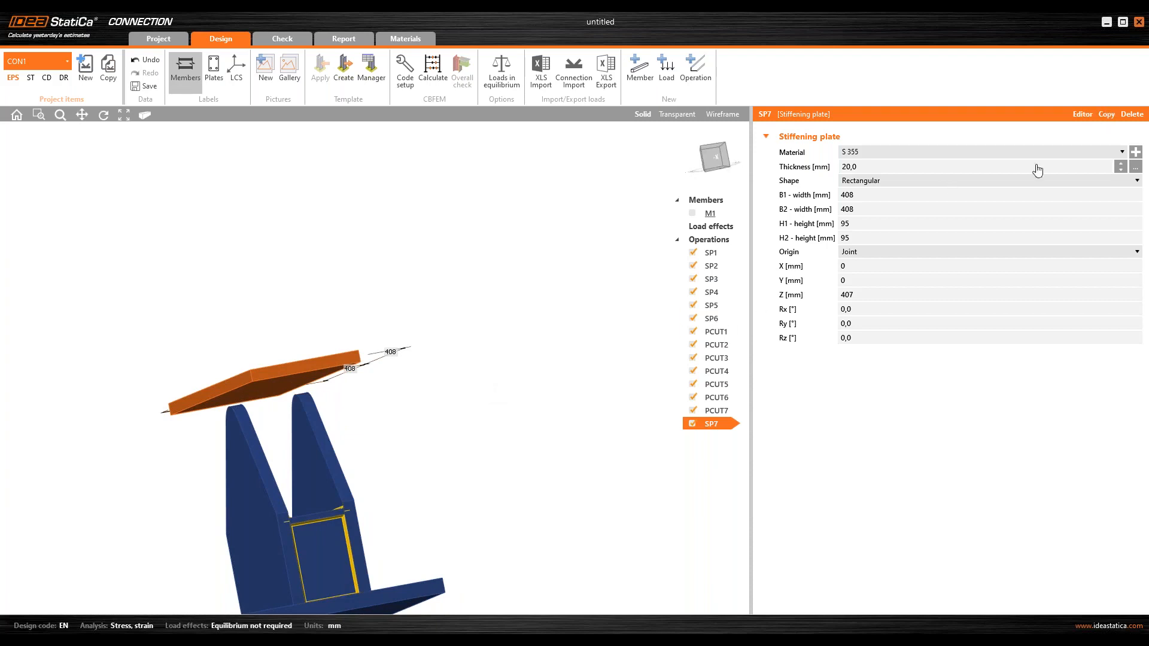
{"action": "left_click", "coordinate": [895, 182]}
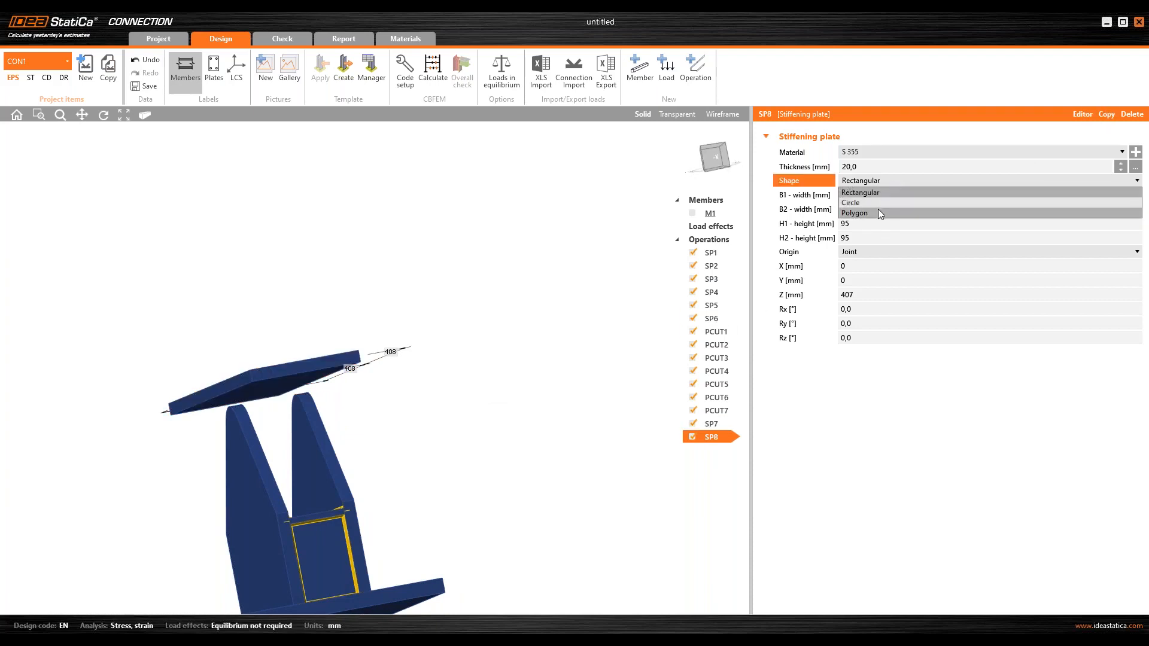
{"action": "left_click", "coordinate": [878, 212]}
- Import the polygon outline of plate SP8 from Upper plate.dxf in the Model folder, using consecutive selection of its edges
{"action": "left_click", "coordinate": [905, 195]}
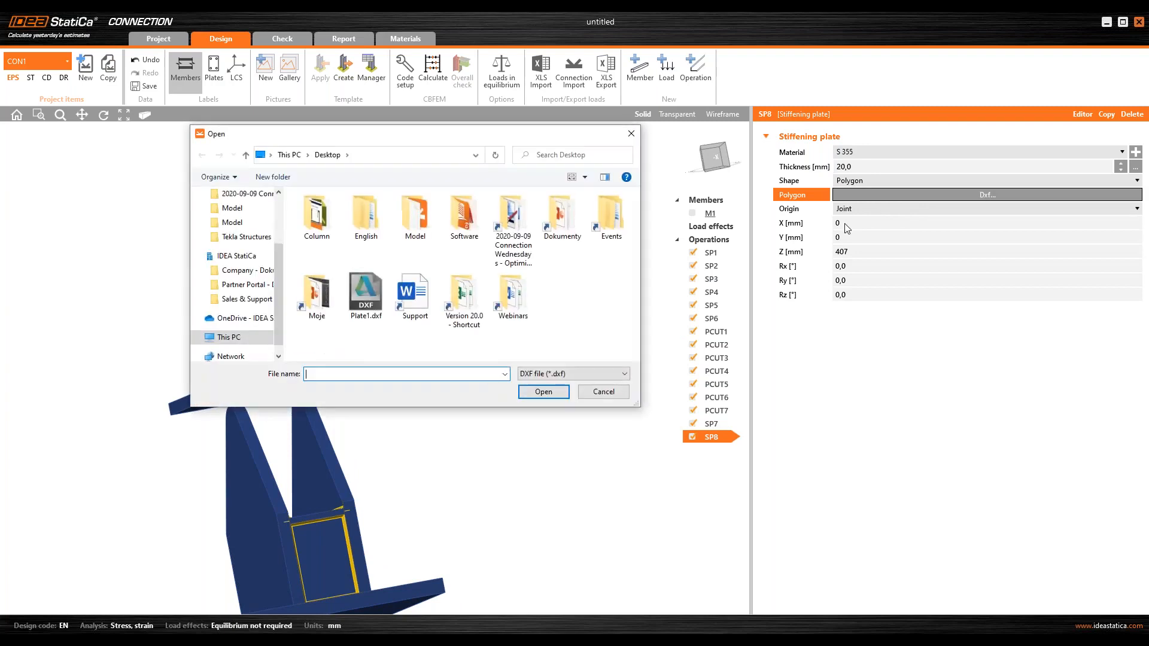
{"action": "double_click", "coordinate": [417, 221]}
{"action": "double_click", "coordinate": [343, 225]}
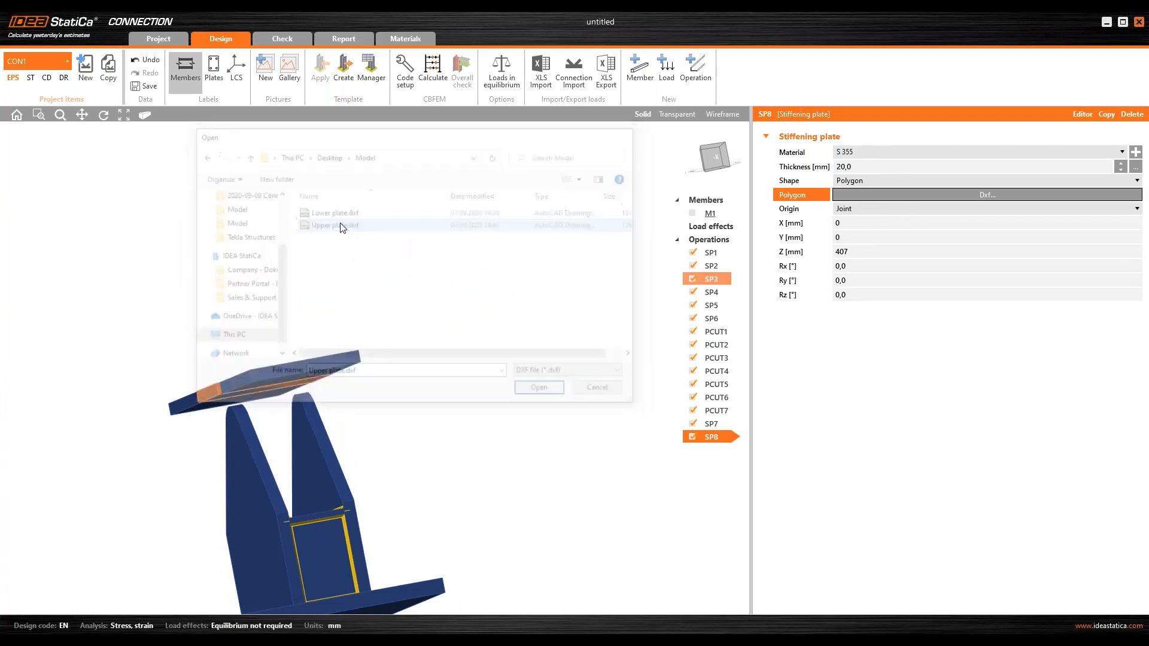
{"action": "left_click", "coordinate": [575, 304]}
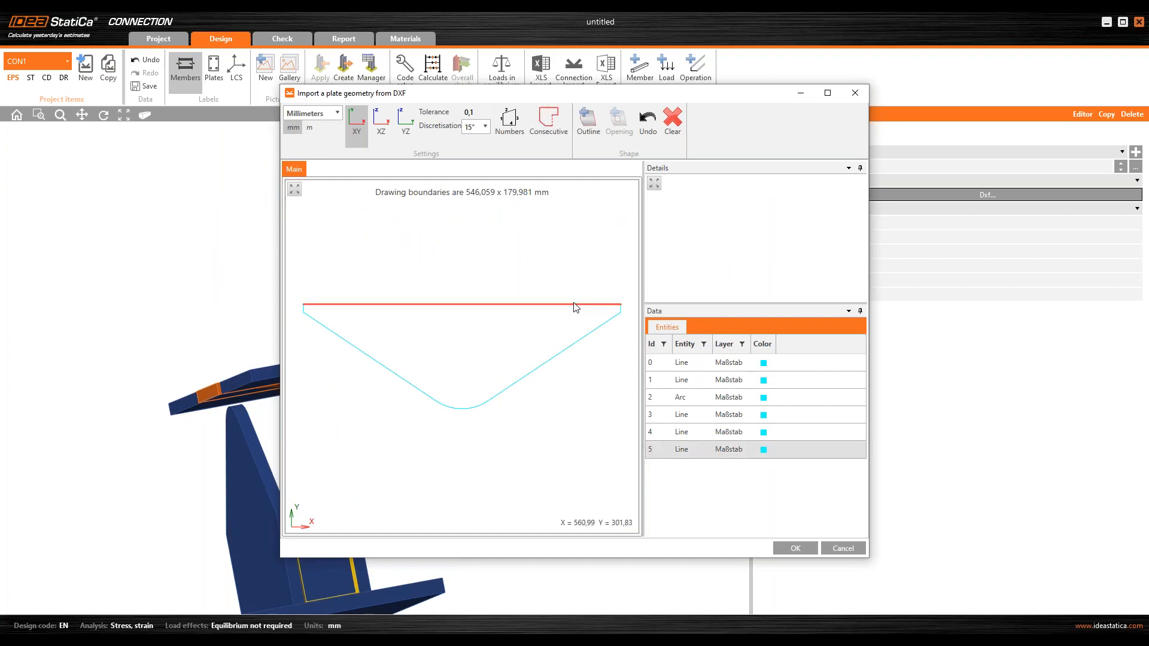
{"action": "left_click", "coordinate": [549, 120]}
{"action": "left_click", "coordinate": [586, 125]}
{"action": "left_click", "coordinate": [796, 547]}
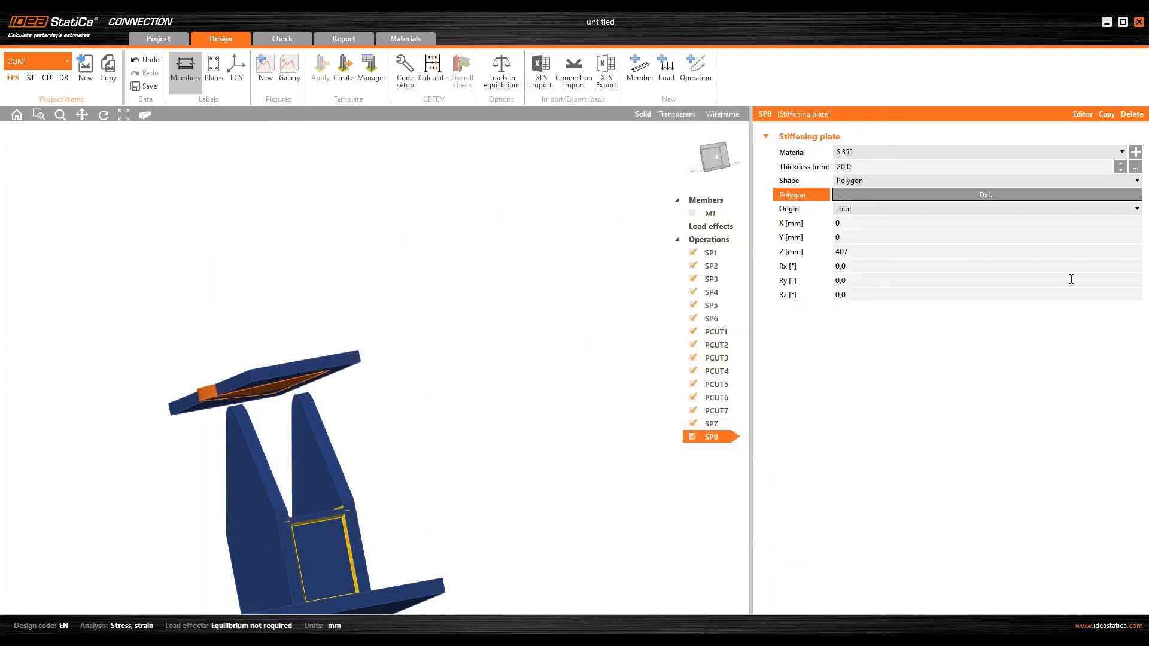
- Set the thickness of polygon plate SP8 to 12 mm
{"action": "left_click", "coordinate": [863, 166]}
{"action": "type", "text": "12"}
{"action": "key", "text": "Tab"}
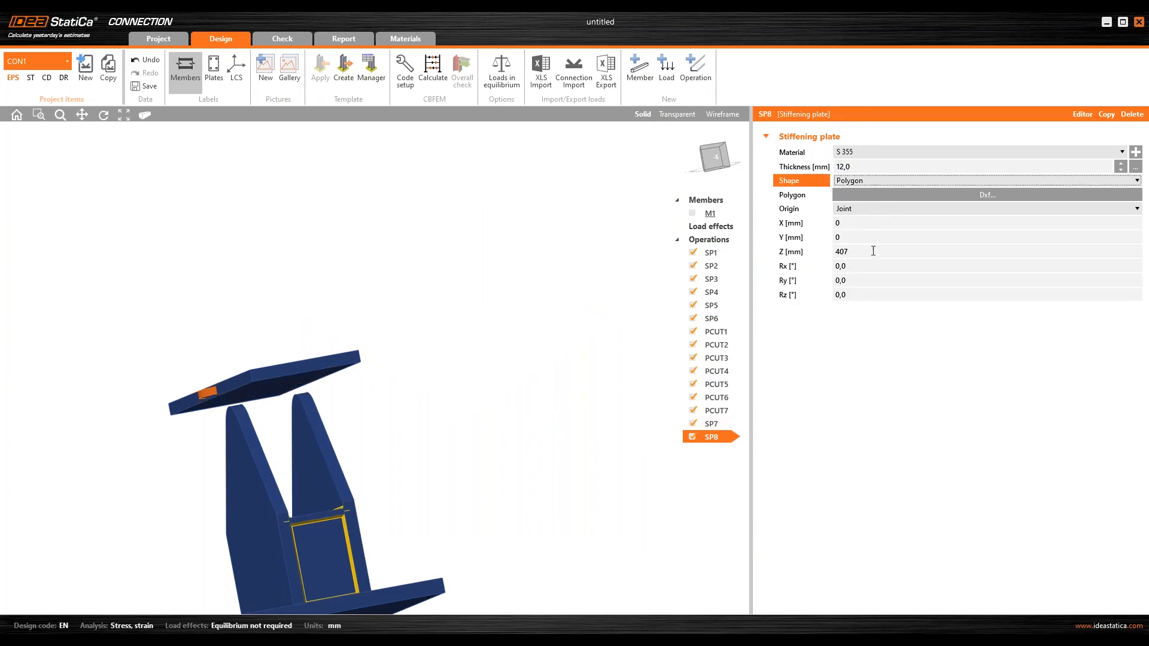
- Position polygon plate SP8 at Y -75 mm and Z 333 mm, rotated 90° about the X axis
{"action": "left_click", "coordinate": [865, 238]}
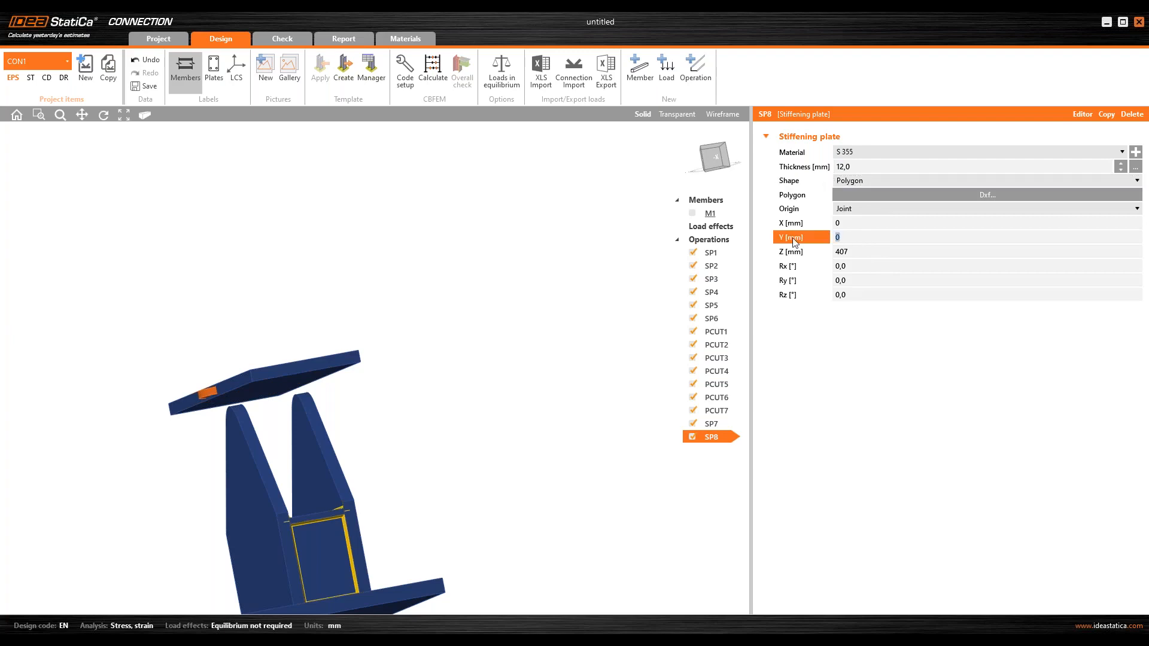
{"action": "type", "text": "-75"}
{"action": "key", "text": "Tab"}
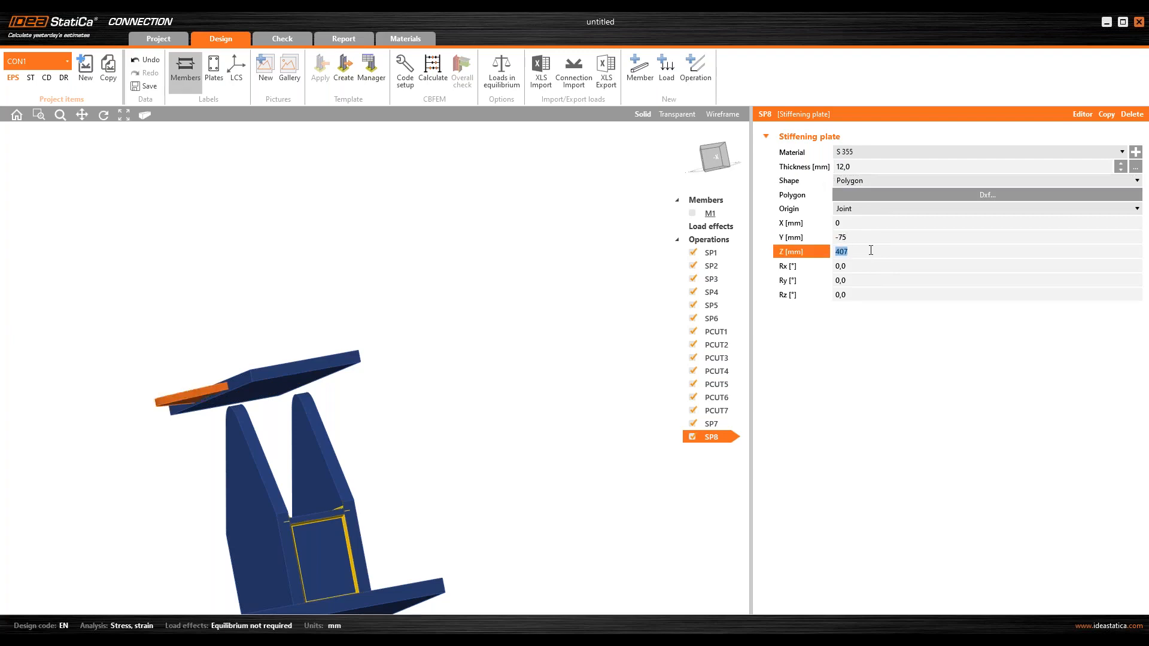
{"action": "type", "text": "333"}
{"action": "key", "text": "Tab"}
{"action": "type", "text": "90"}
{"action": "key", "text": "Tab"}
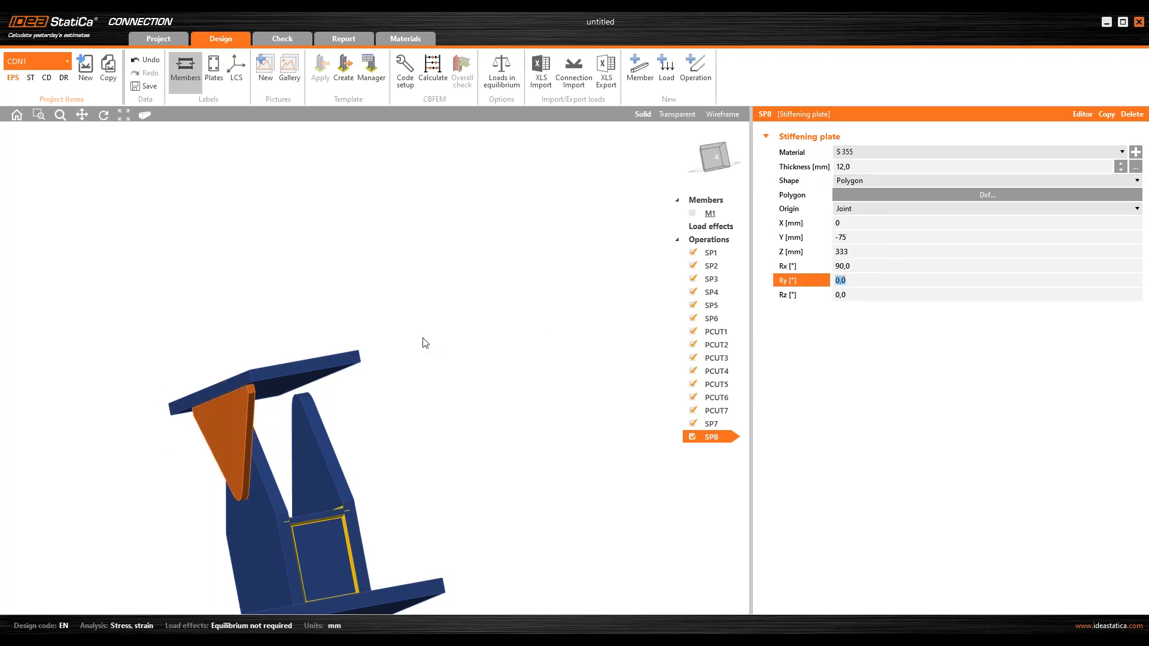
{"action": "right_click_drag", "start_coordinate": [287, 397], "coordinate": [259, 425]}
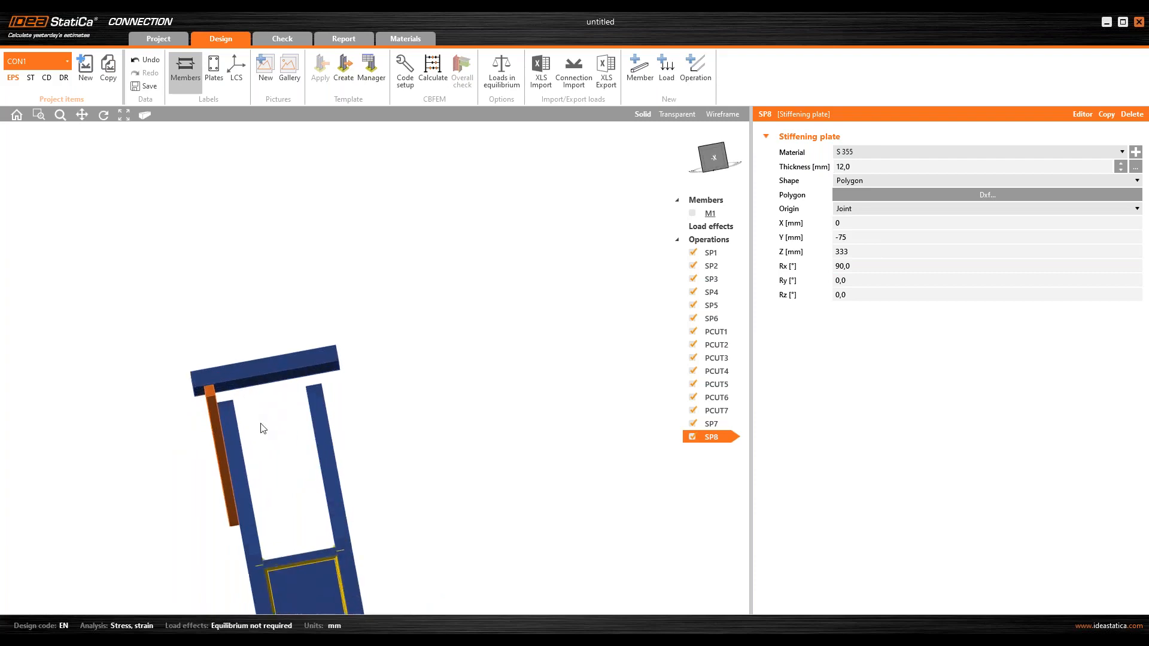
- Copy polygon plate SP8 and set the copy's Y position to 75 mm
{"action": "left_click", "coordinate": [714, 158]}
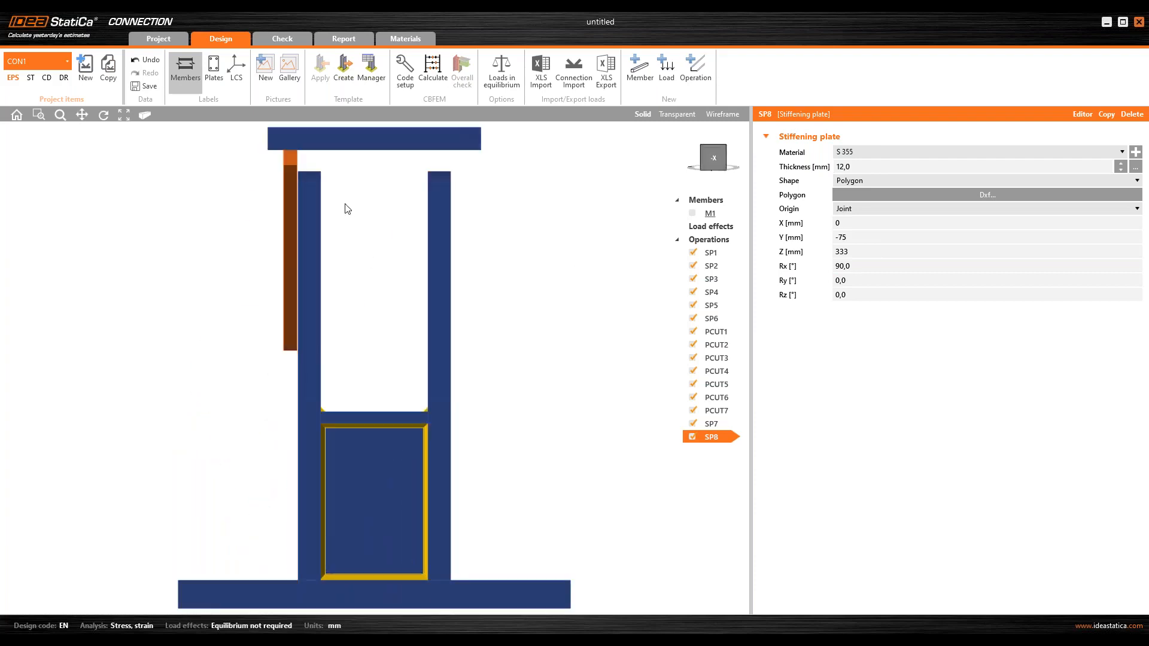
{"action": "left_click", "coordinate": [1103, 118]}
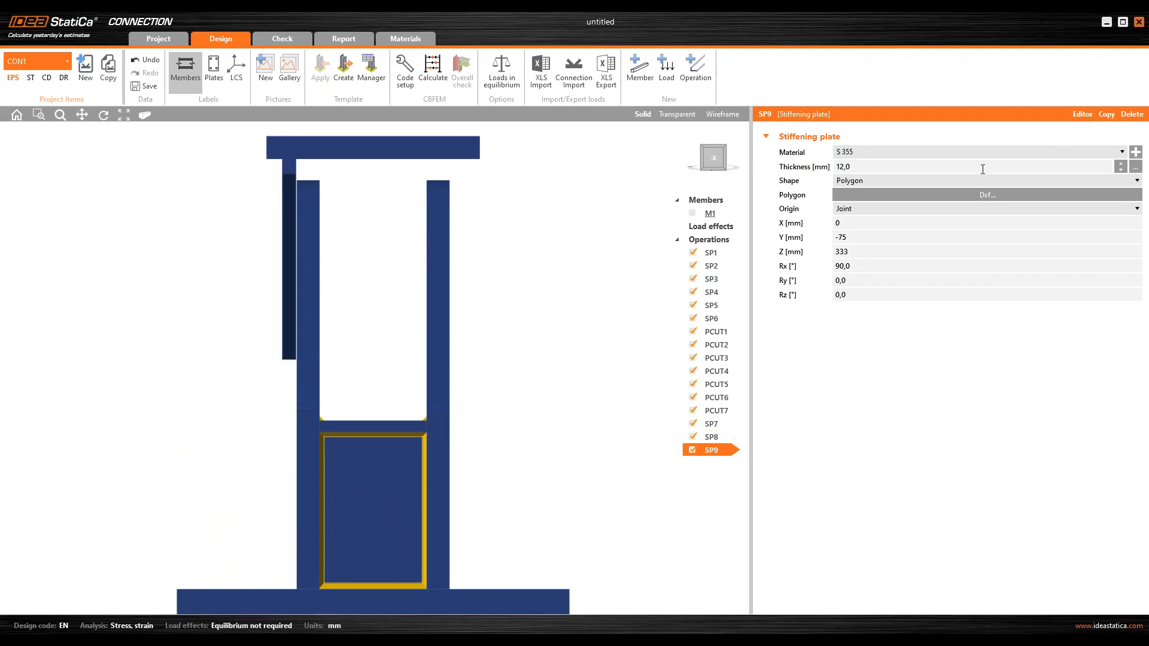
{"action": "left_click", "coordinate": [866, 238]}
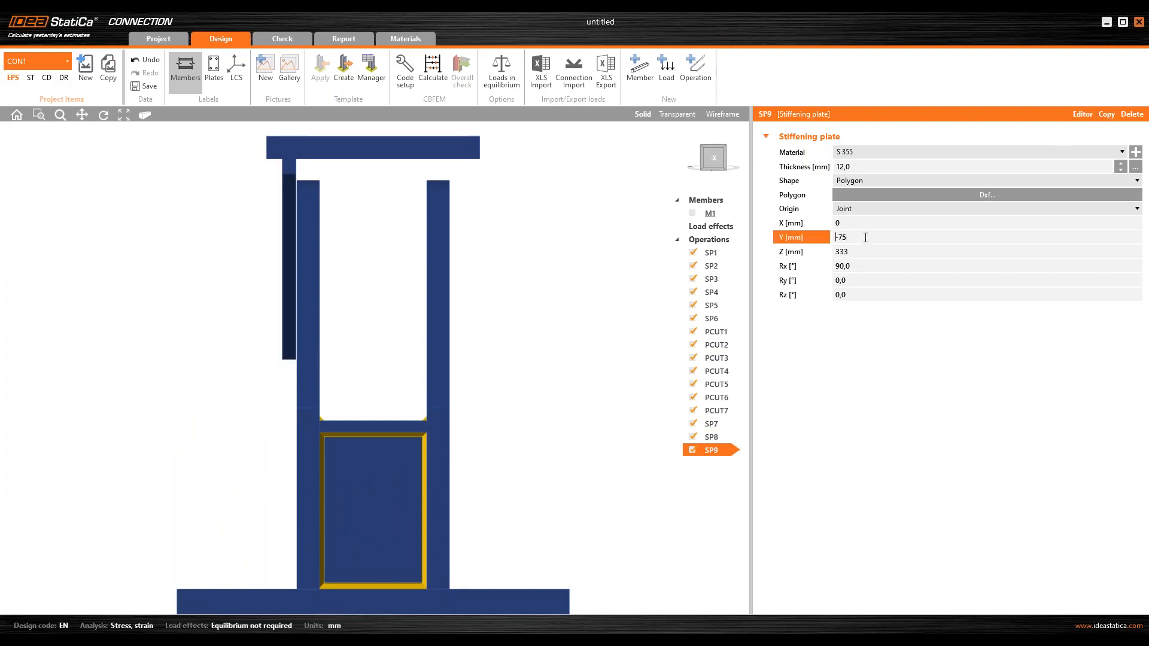
{"action": "key", "text": "Return"}
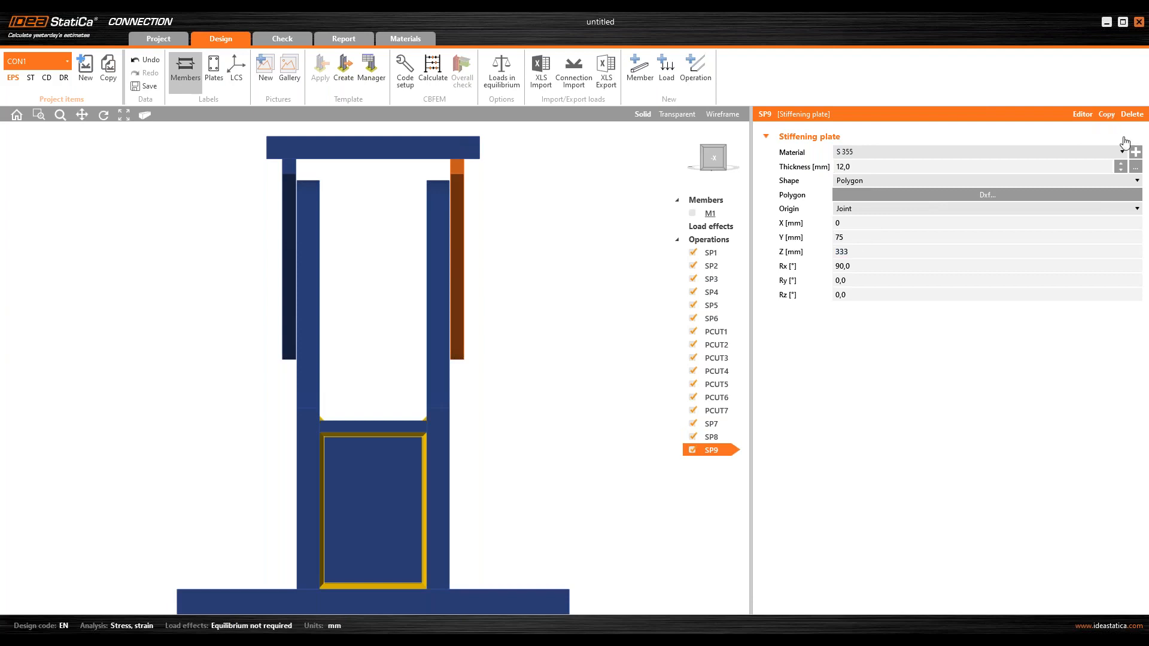
- Copy polygon plate SP9 and set the copy's Y position to -40 mm
{"action": "left_click", "coordinate": [1107, 114]}
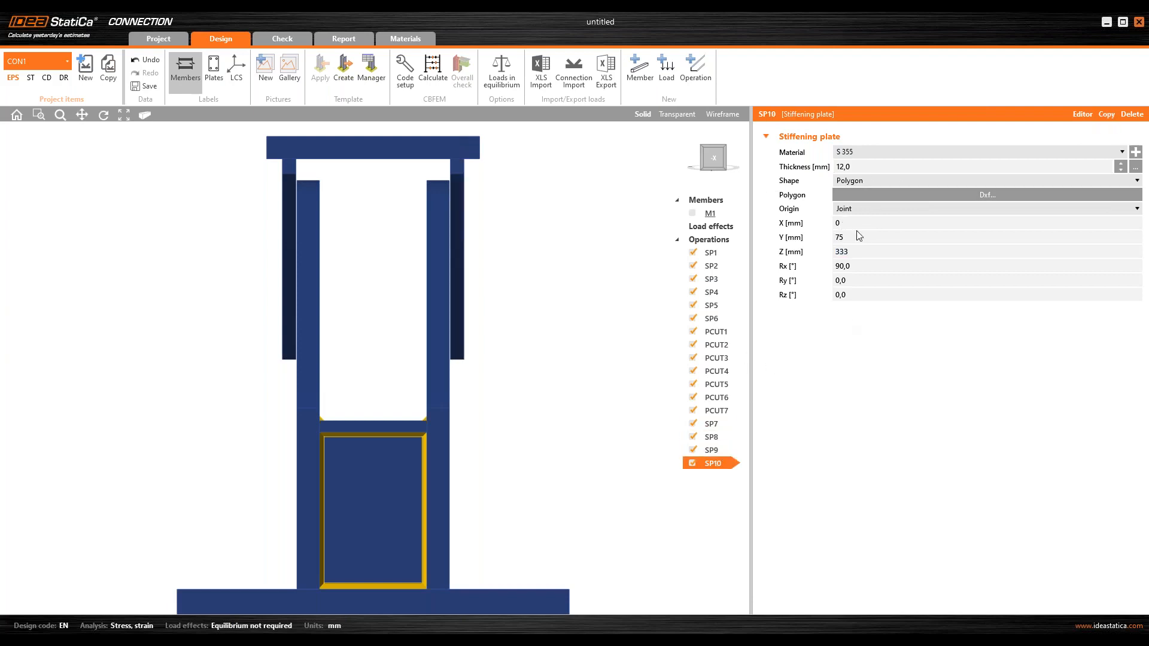
{"action": "left_click", "coordinate": [801, 239]}
{"action": "type", "text": "-"}
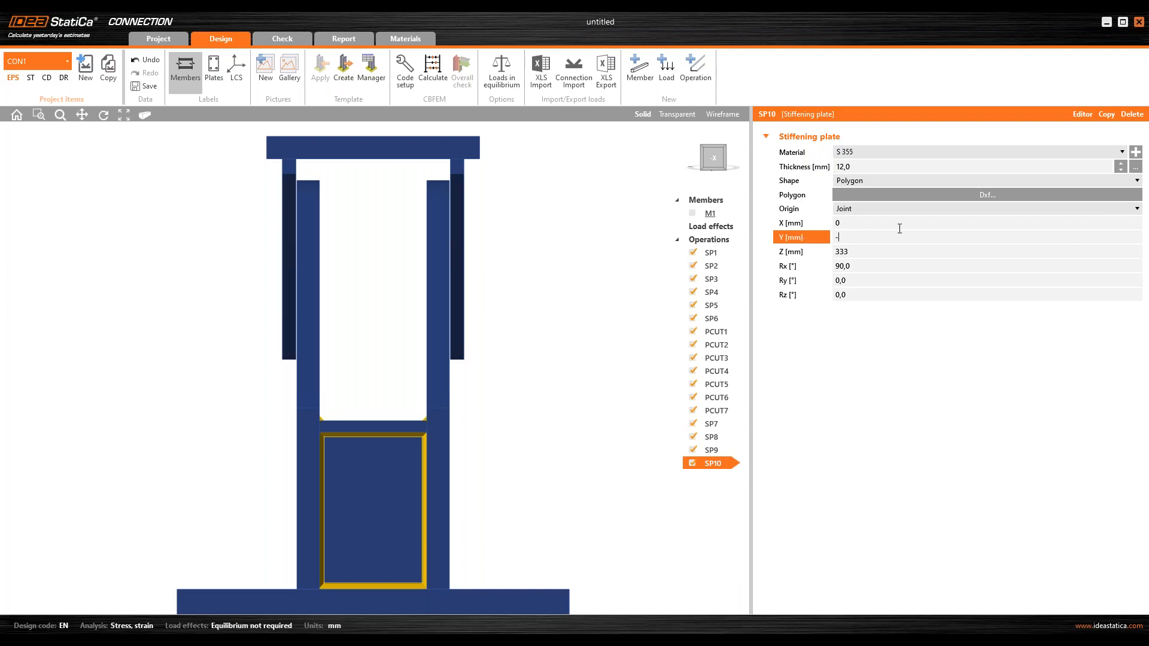
{"action": "type", "text": "40"}
{"action": "key", "text": "Tab"}
- Copy polygon plate SP10 and set the copy's Y position to 40 mm
{"action": "left_click", "coordinate": [1107, 114]}
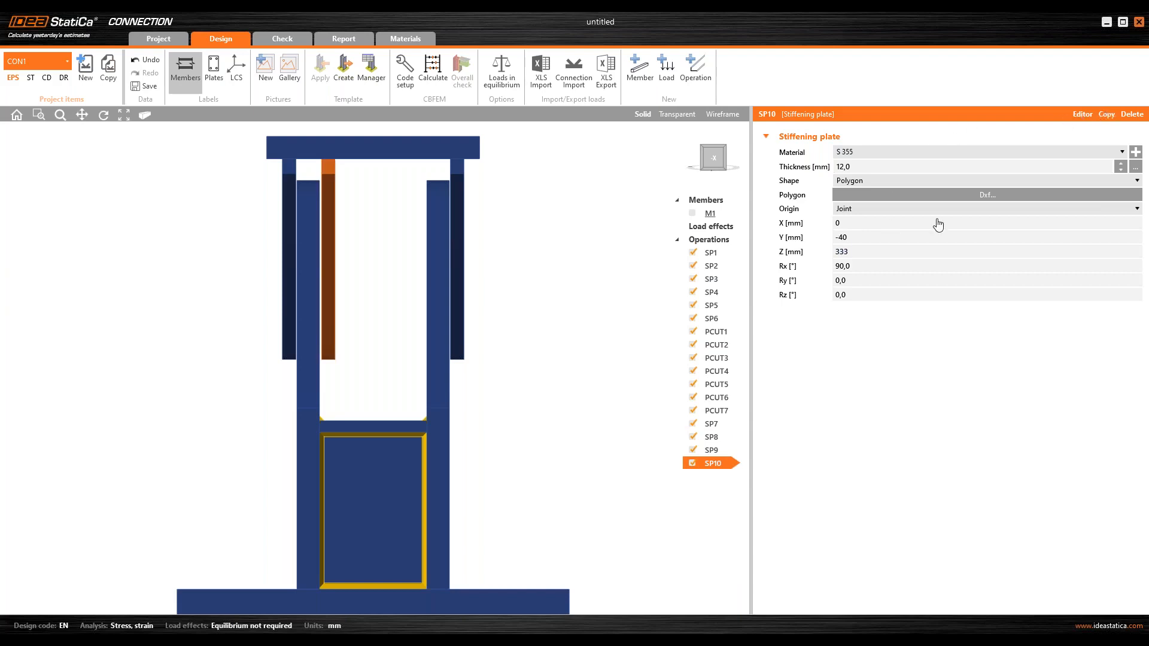
{"action": "left_click", "coordinate": [858, 237]}
{"action": "key", "text": "Delete"}
{"action": "key", "text": "Return"}
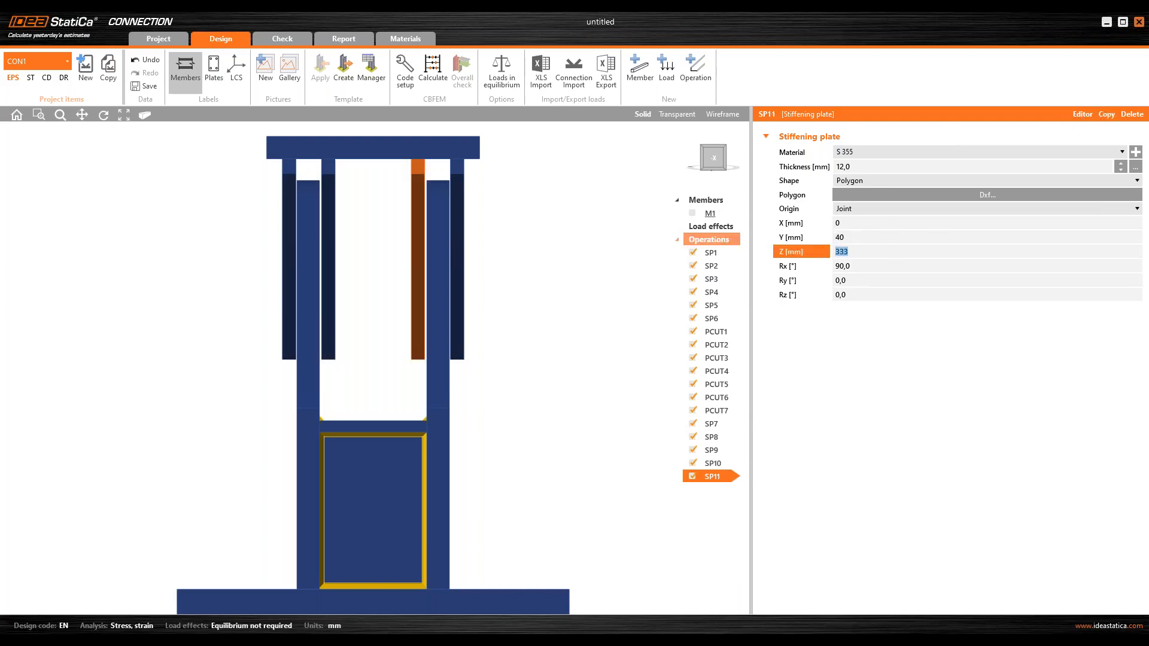
- Add a cut of plate operation that modifies polygon plate SP8 and cuts it by upper plate SP7
{"action": "right_click_drag", "start_coordinate": [526, 267], "coordinate": [387, 297]}
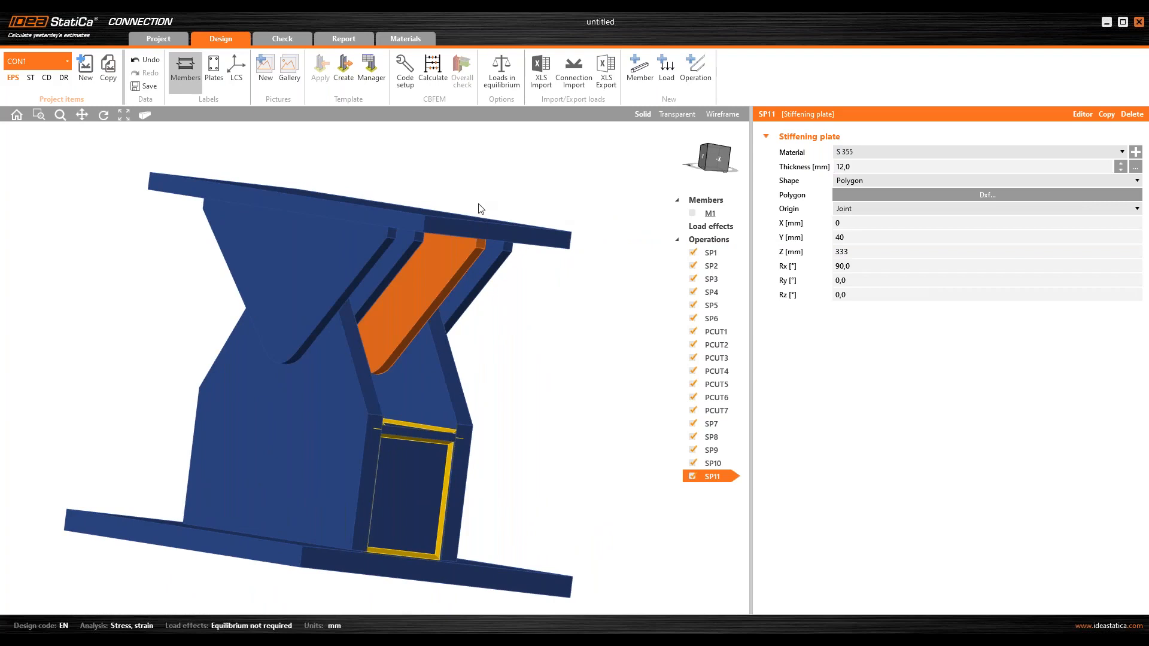
{"action": "right_click_drag", "start_coordinate": [479, 208], "coordinate": [288, 187]}
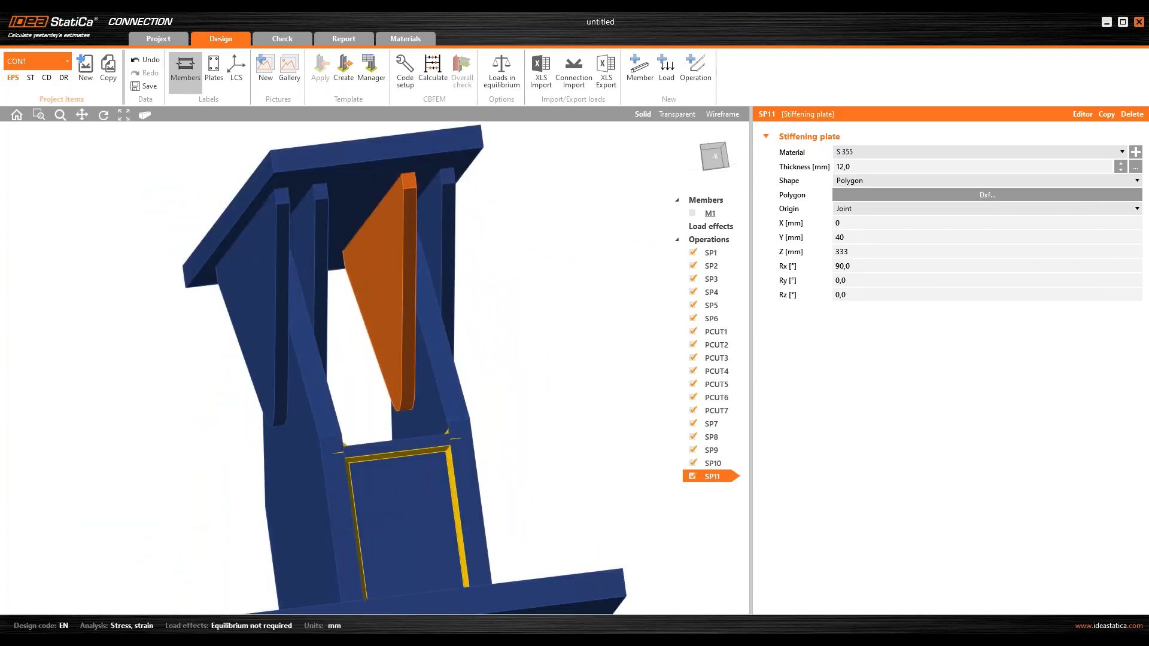
{"action": "right_click_drag", "start_coordinate": [495, 310], "coordinate": [462, 346]}
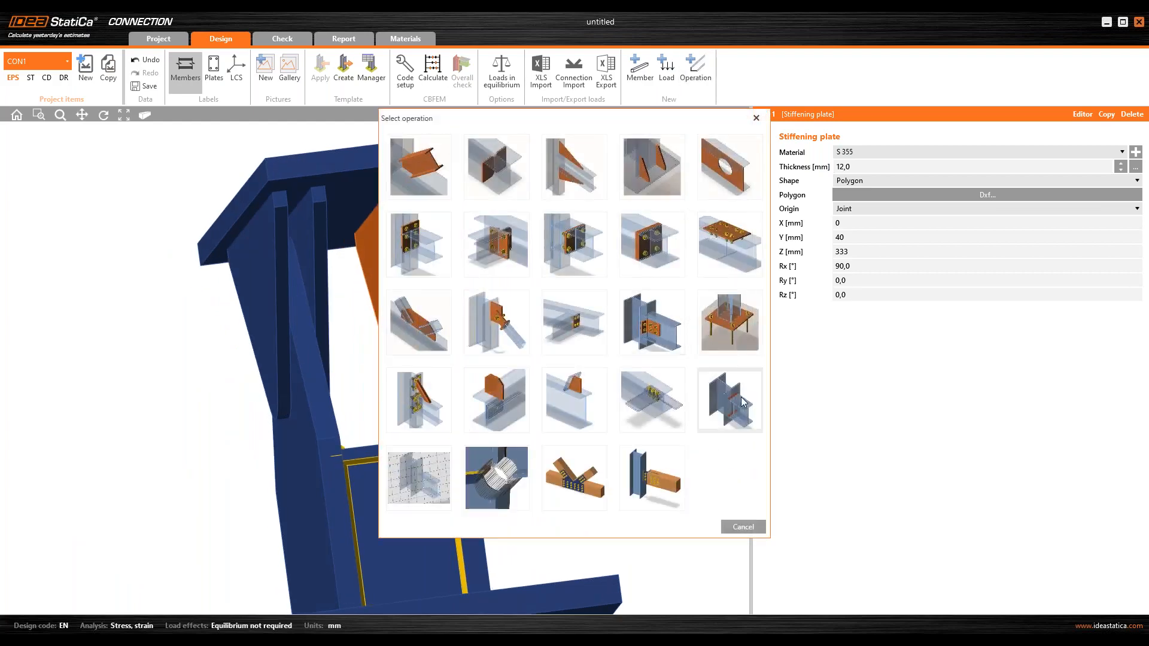
{"action": "left_click", "coordinate": [571, 395]}
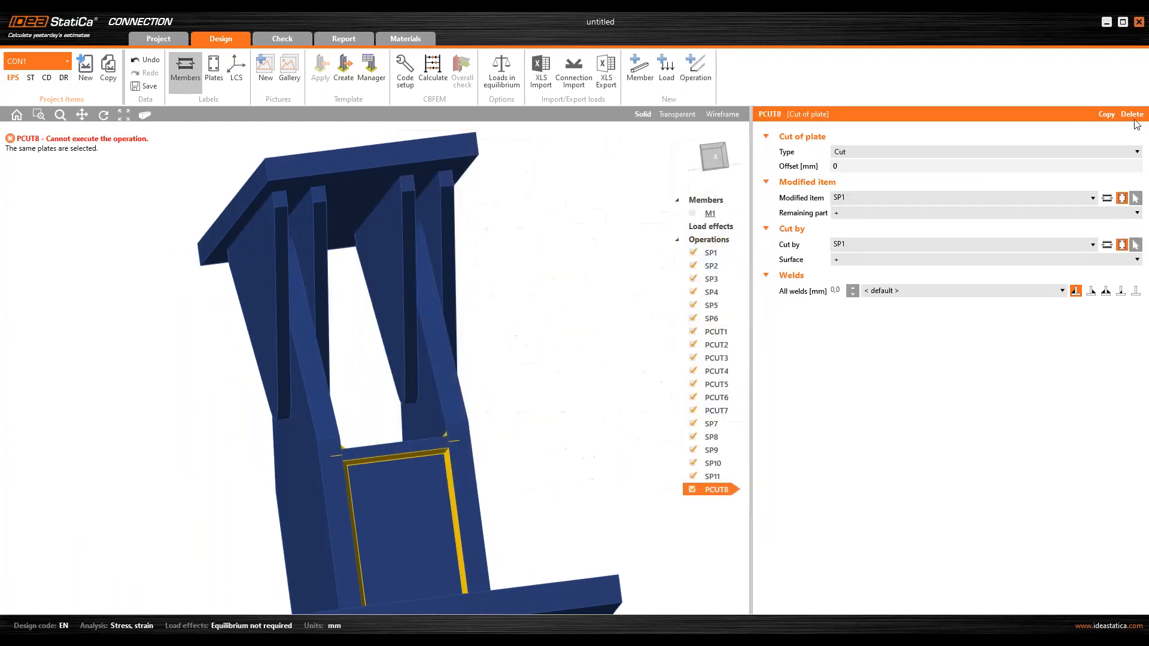
{"action": "left_click", "coordinate": [1134, 198]}
{"action": "left_click", "coordinate": [274, 227]}
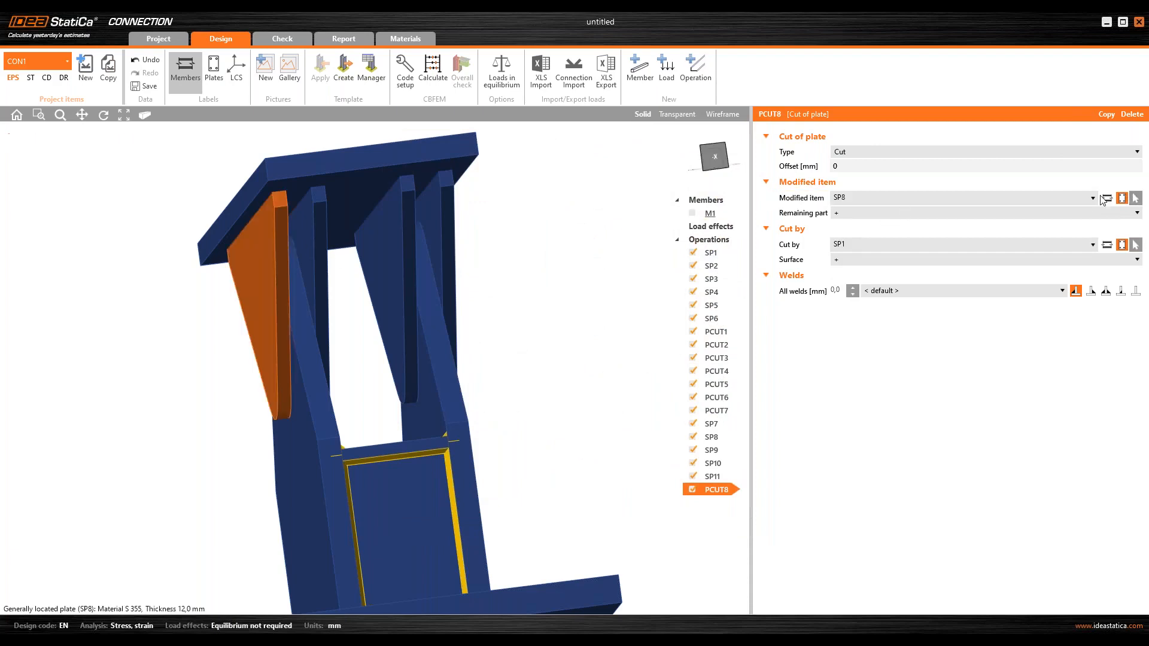
{"action": "left_click", "coordinate": [1136, 244]}
{"action": "left_click", "coordinate": [403, 207]}
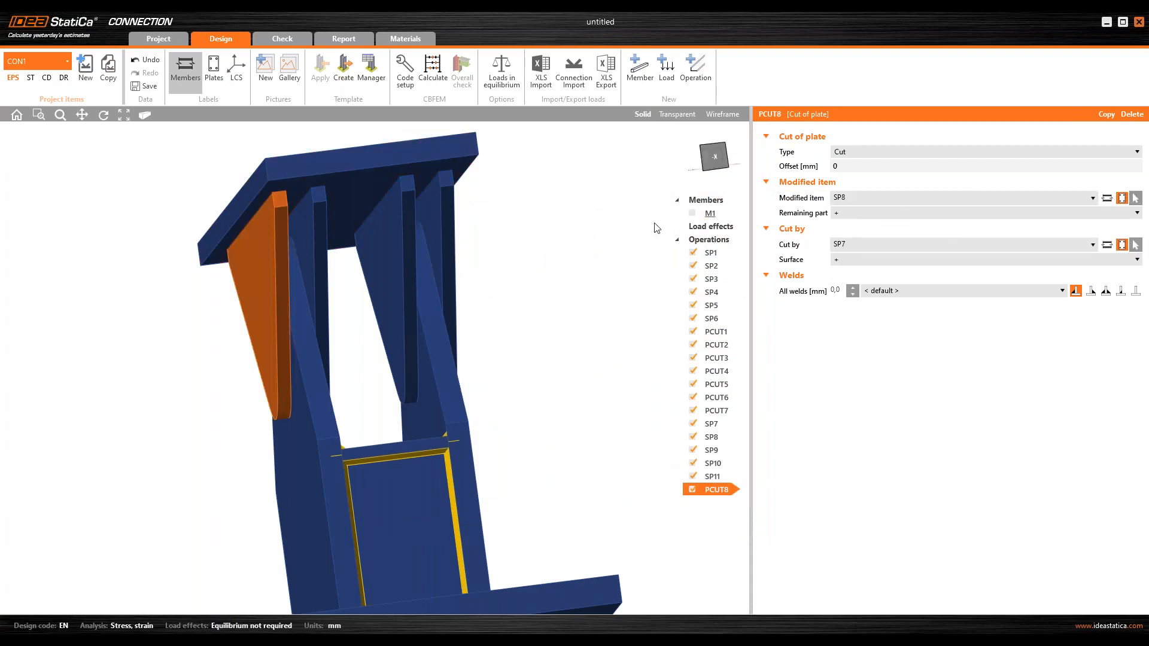
- Set the cut's surface on SP7 to the minus side and make its welds double-sided
{"action": "left_click", "coordinate": [874, 260]}
{"action": "left_click", "coordinate": [864, 281]}
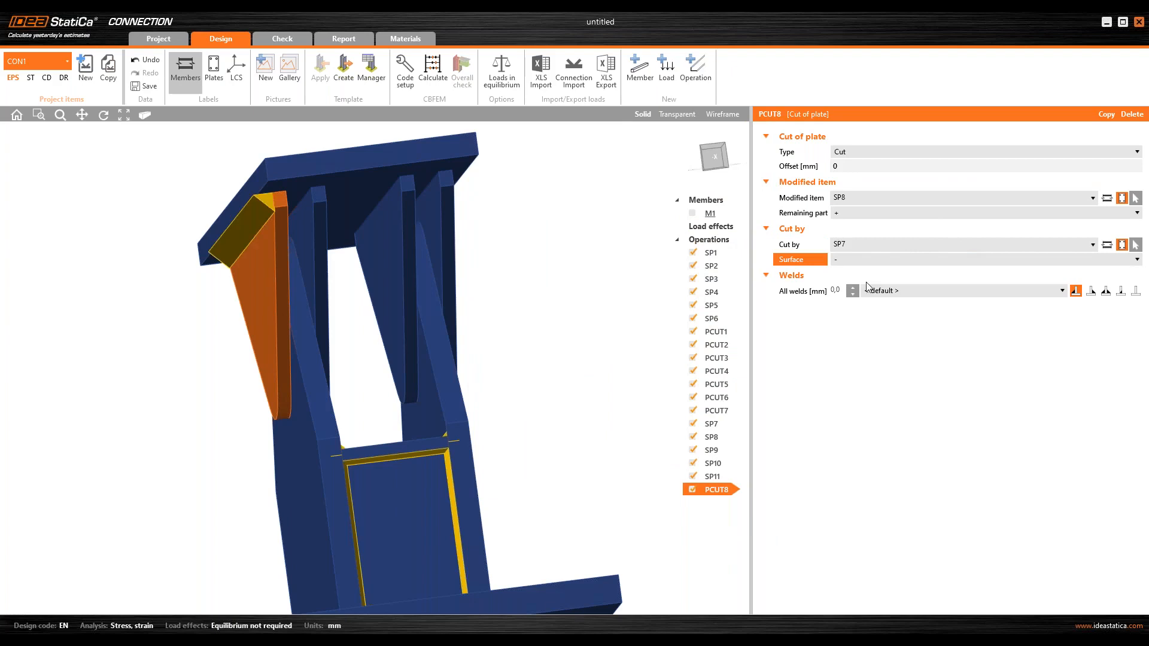
{"action": "left_click", "coordinate": [1104, 291]}
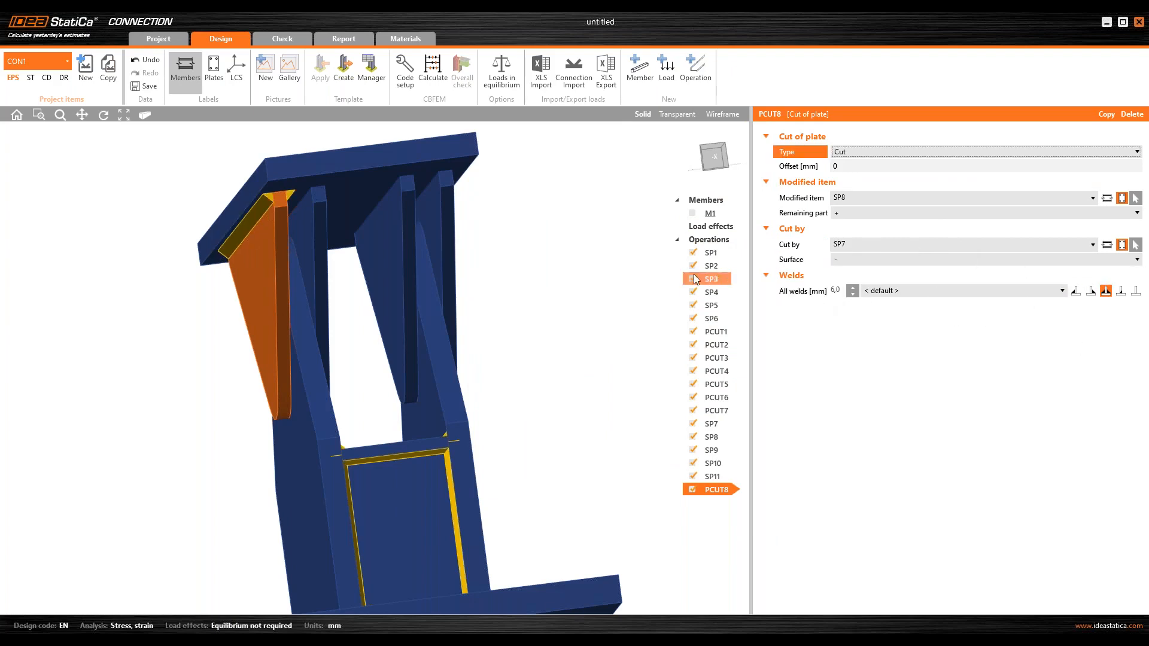
- Copy the SP8 cut three times, assigning SP10, SP11 and SP9 as the modified plates cut by SP7
{"action": "left_click", "coordinate": [1134, 197]}
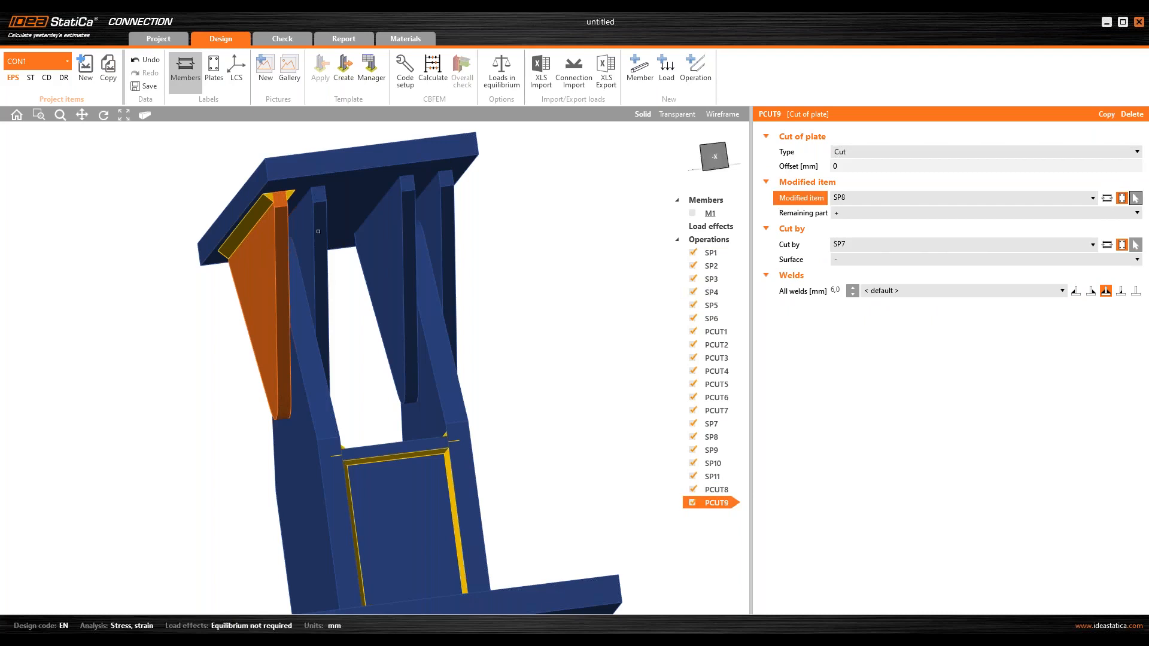
{"action": "left_click", "coordinate": [318, 231]}
{"action": "left_click", "coordinate": [1107, 114]}
{"action": "left_click", "coordinate": [1135, 197]}
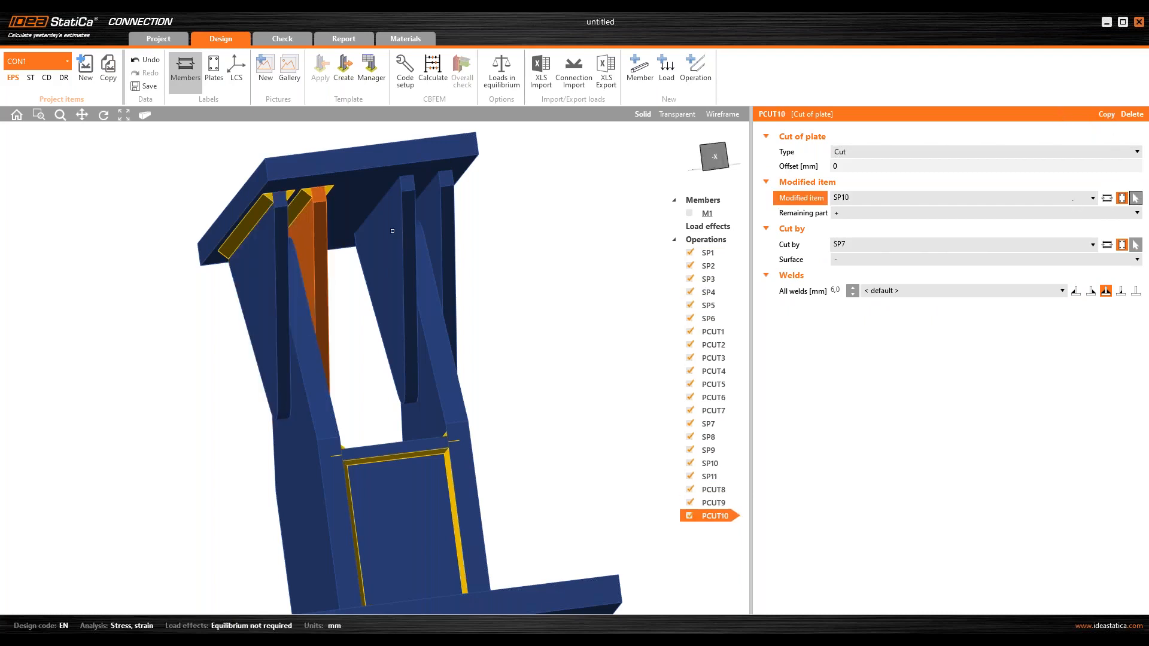
{"action": "left_click", "coordinate": [389, 288]}
{"action": "left_click", "coordinate": [1106, 114]}
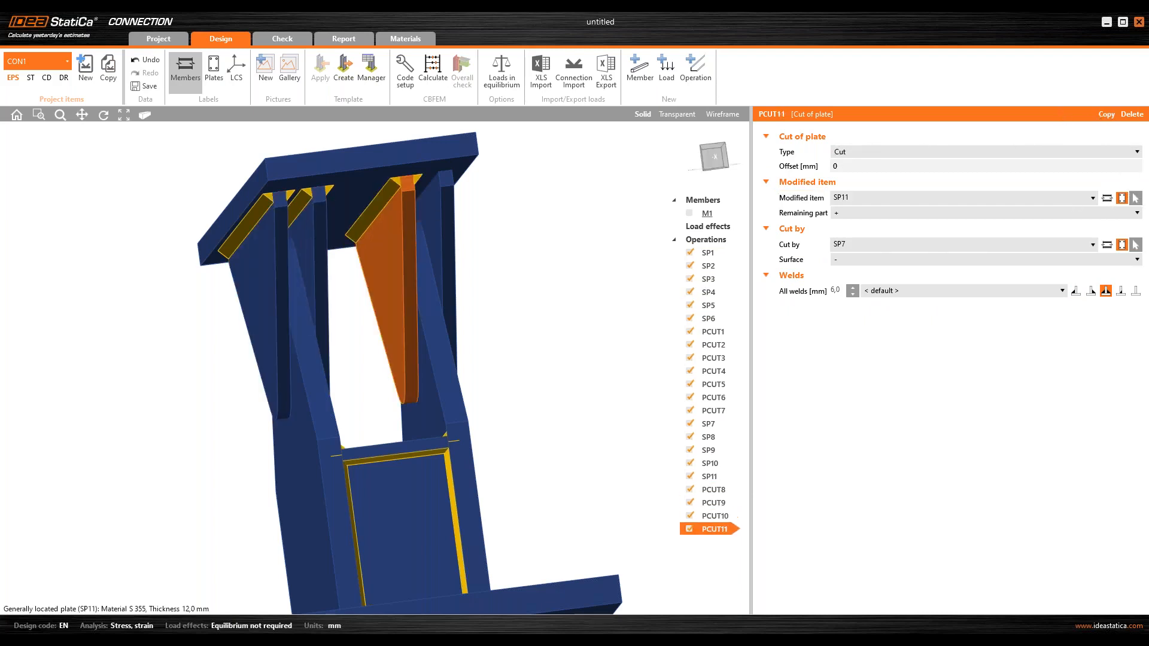
{"action": "left_click", "coordinate": [1135, 198]}
{"action": "left_click", "coordinate": [445, 203]}
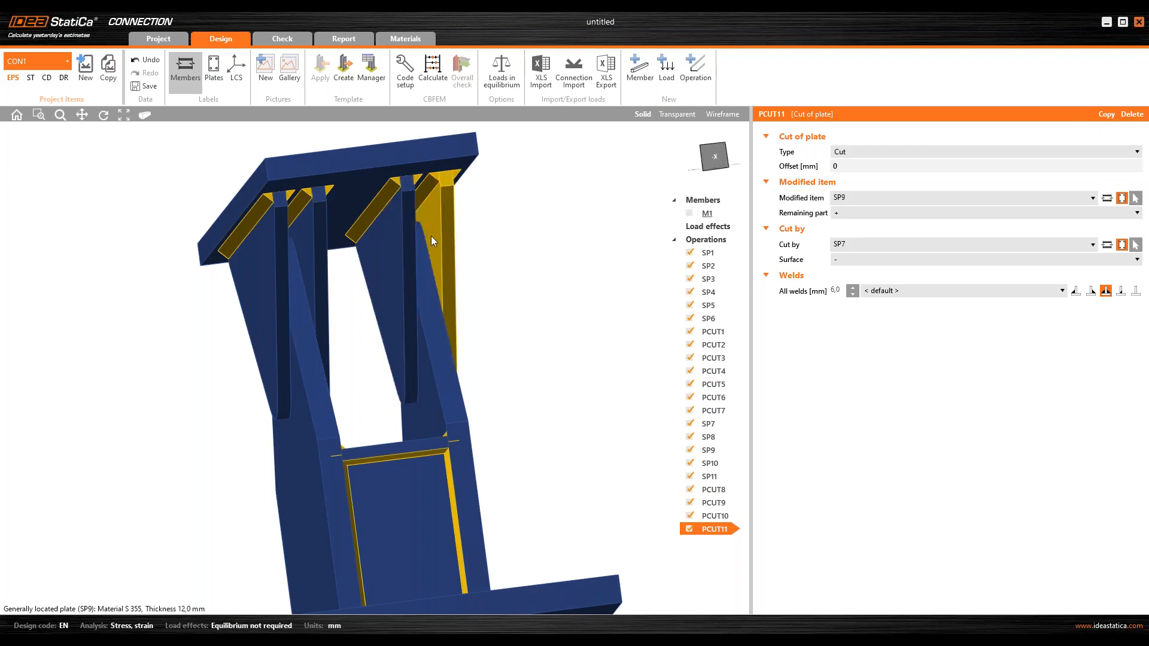
- Add a bolt grid or contact operation with M48 8.8 bolts
{"action": "scroll", "coordinate": [432, 239], "scroll_direction": "down", "scroll_amount": 3}
{"action": "right_click_drag", "start_coordinate": [429, 270], "coordinate": [389, 316]}
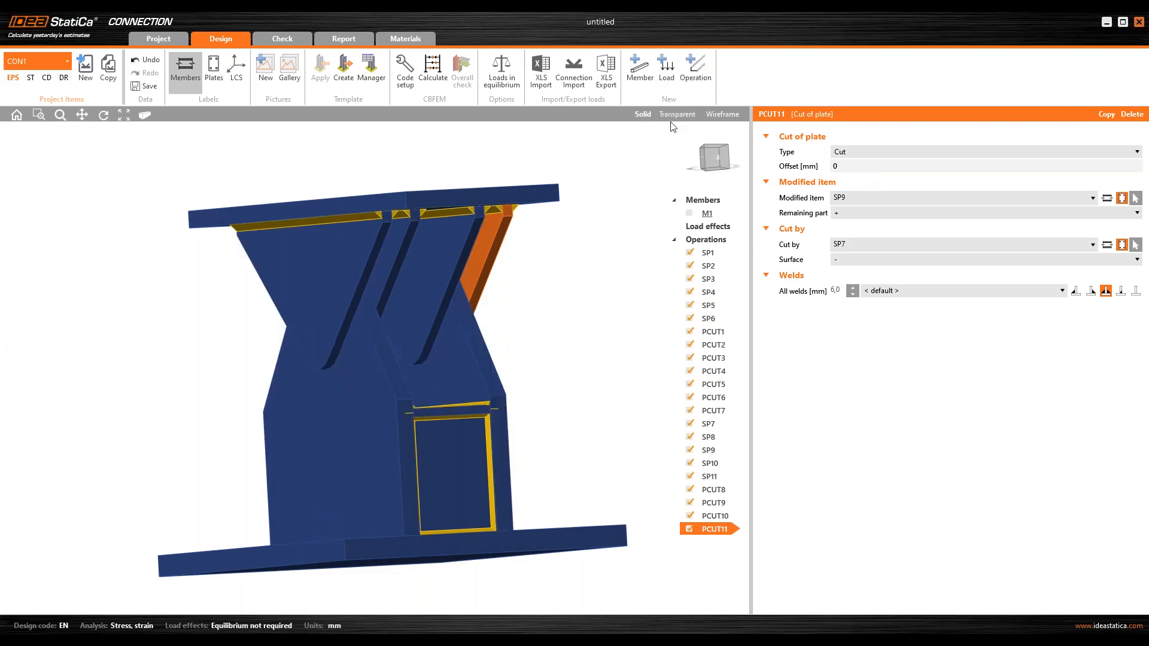
{"action": "left_click", "coordinate": [697, 71]}
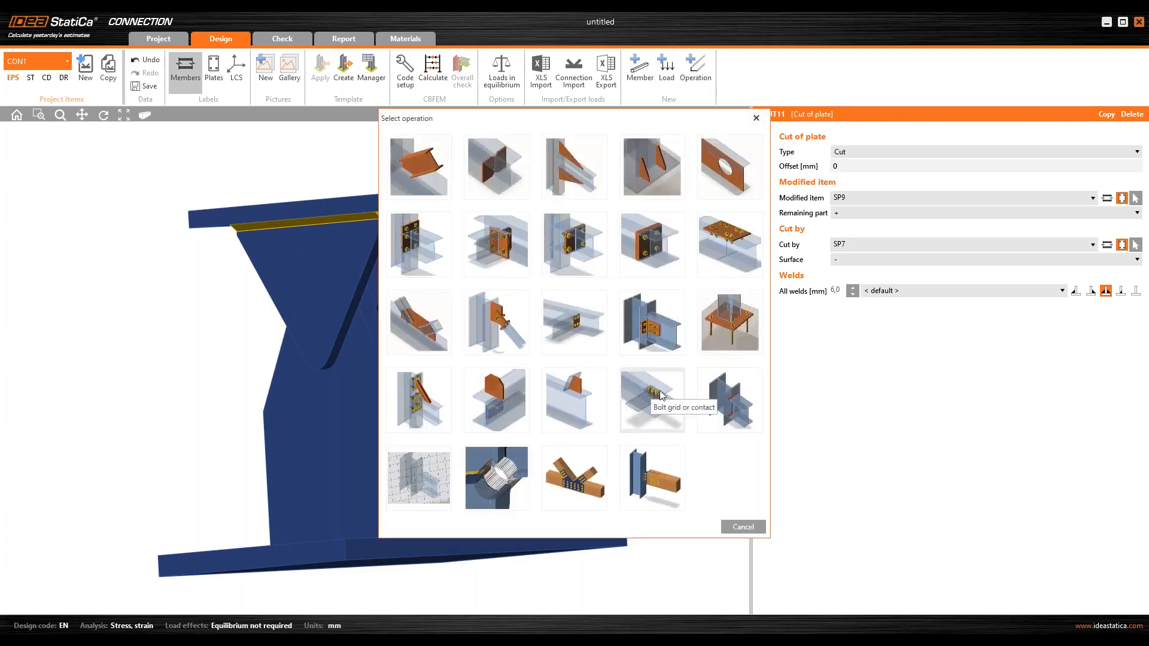
{"action": "left_click", "coordinate": [661, 397]}
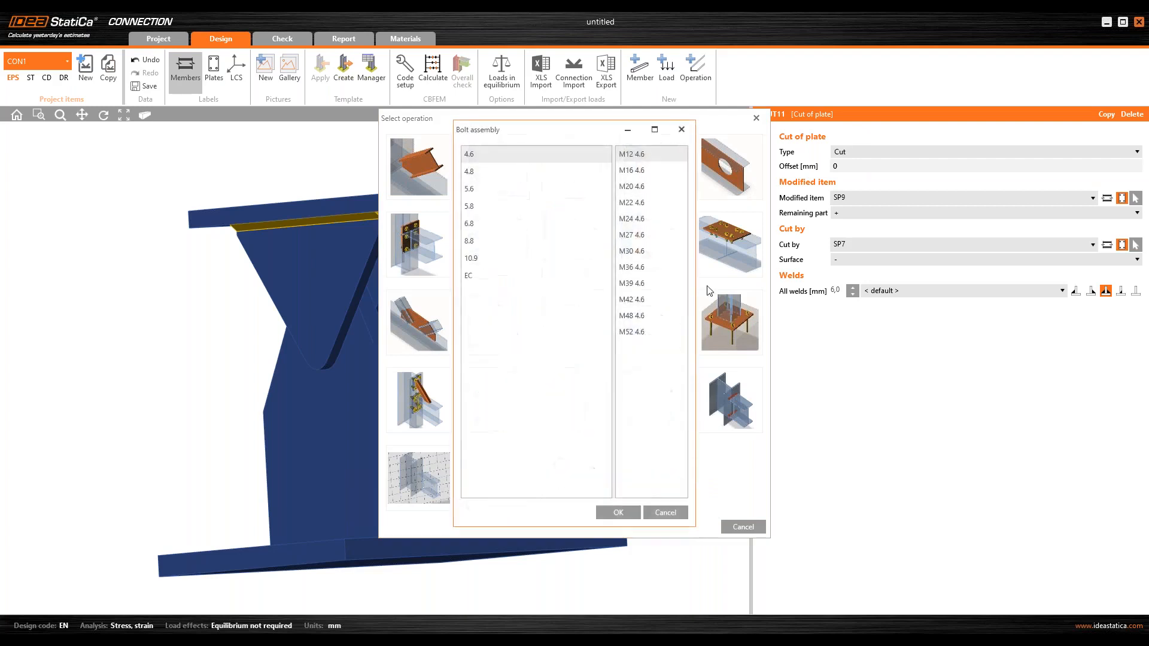
{"action": "left_click", "coordinate": [520, 241]}
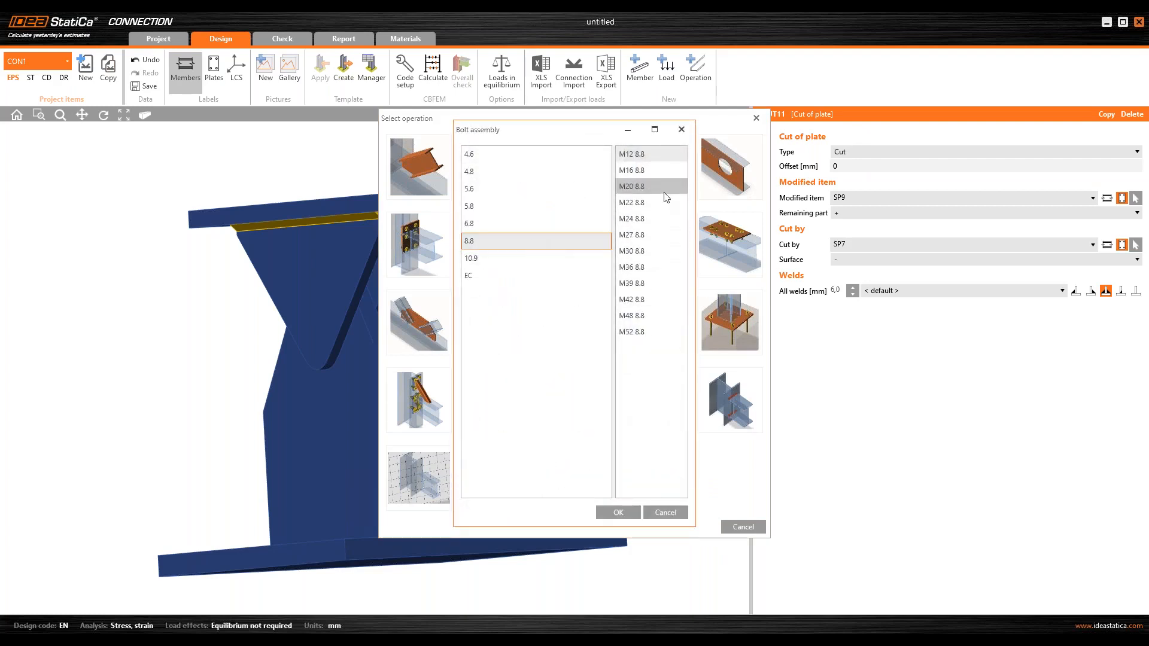
{"action": "left_click", "coordinate": [648, 311]}
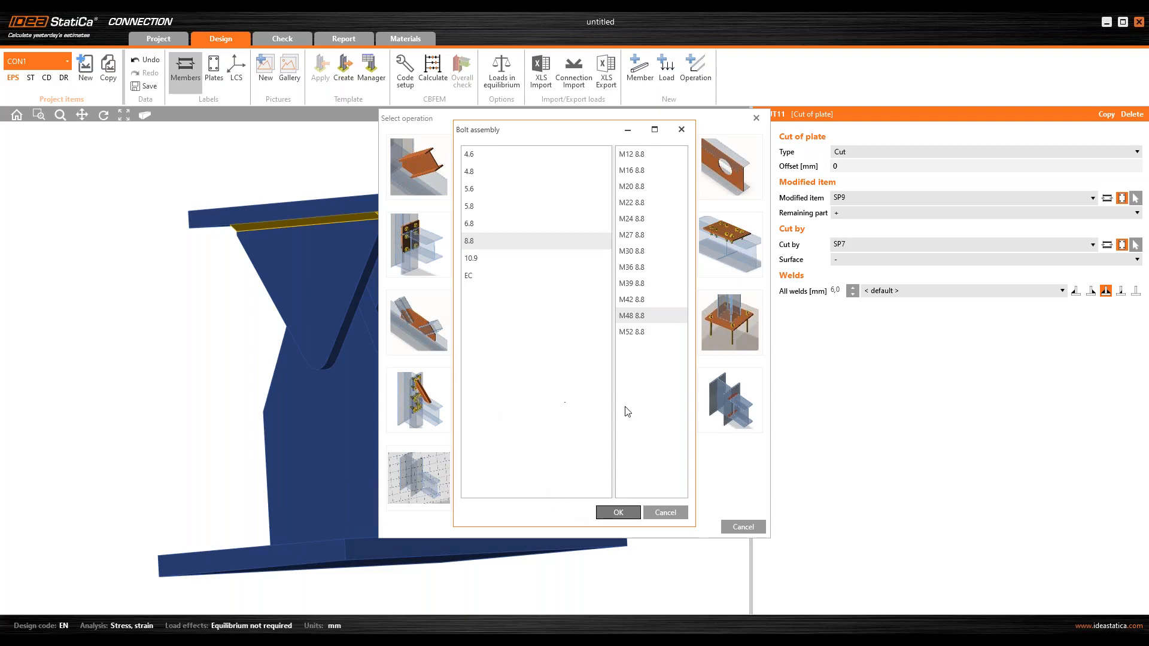
{"action": "left_click", "coordinate": [620, 512]}
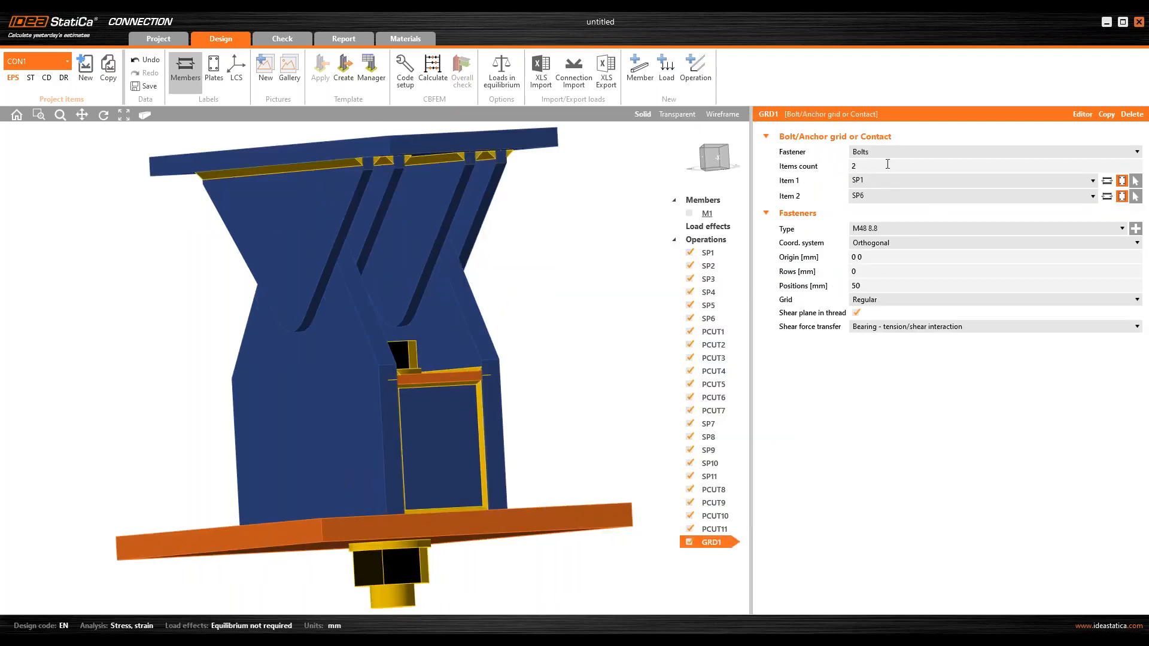
- Set the number of items connected by the bolt grid to 6
{"action": "left_click", "coordinate": [887, 165]}
{"action": "type", "text": "6"}
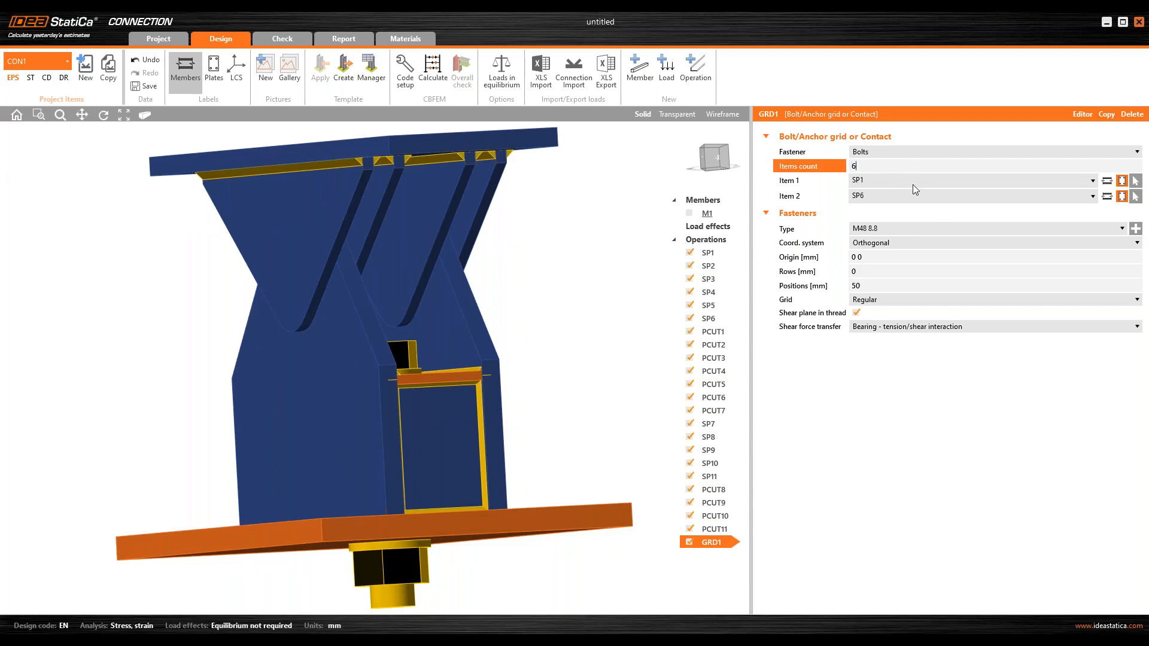
{"action": "key", "text": "Tab"}
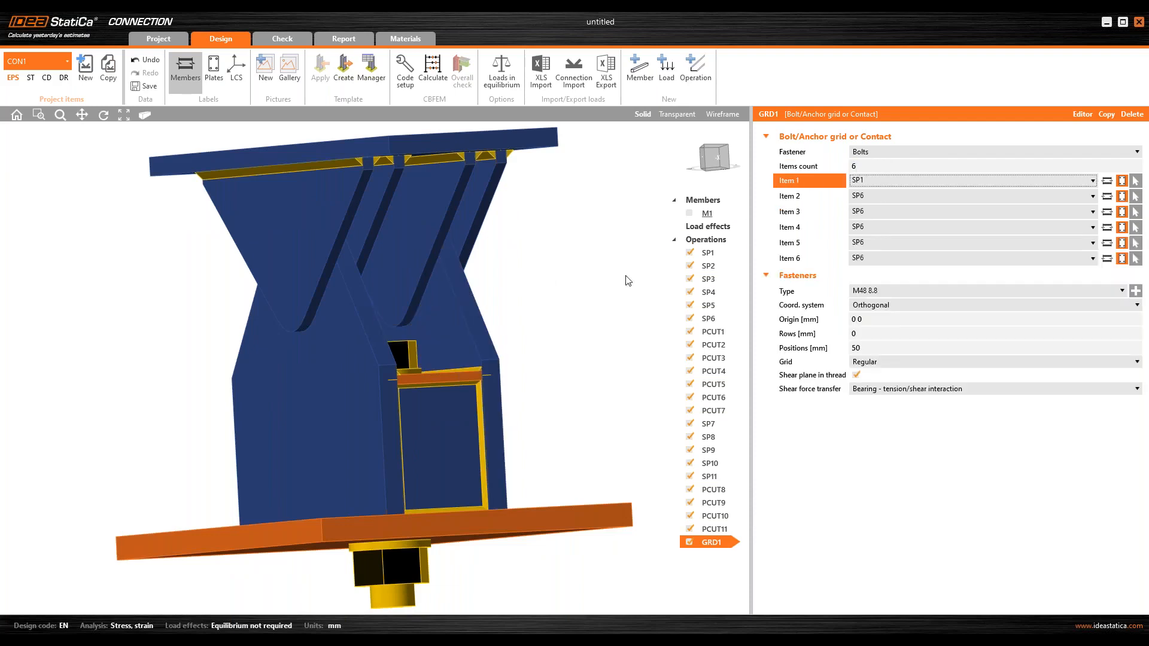
- Assign plates SP8, SP2, SP10, SP11, SP3 and SP9 as items 1 to 6 of the bolt grid
{"action": "left_click", "coordinate": [1136, 180]}
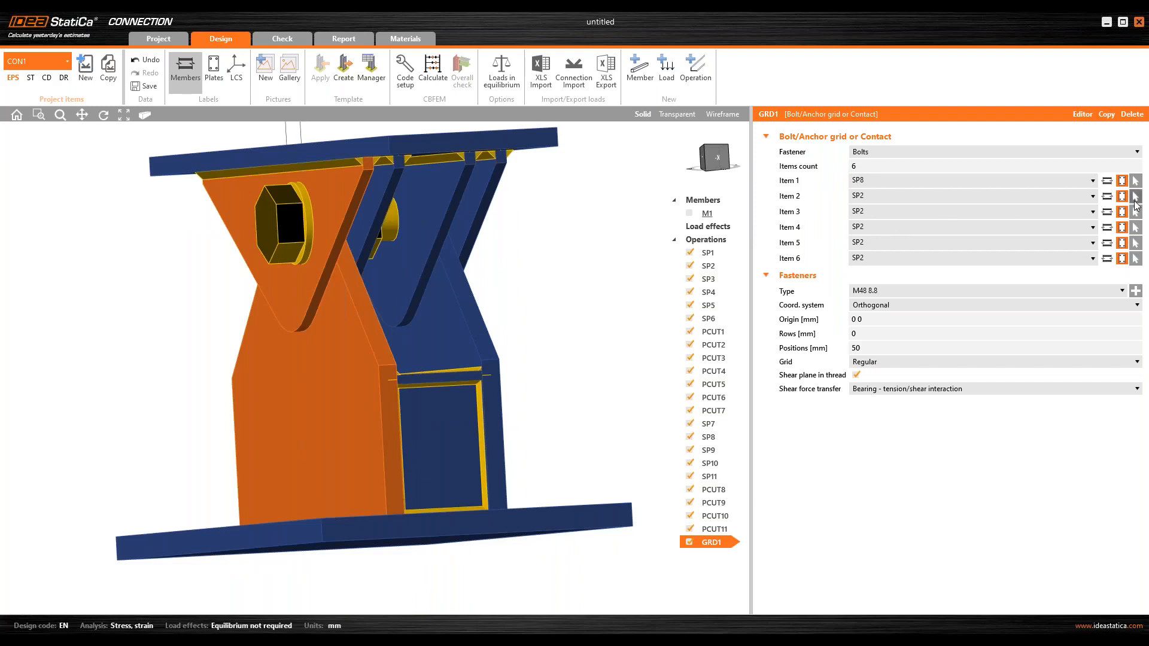
{"action": "left_click", "coordinate": [1093, 211]}
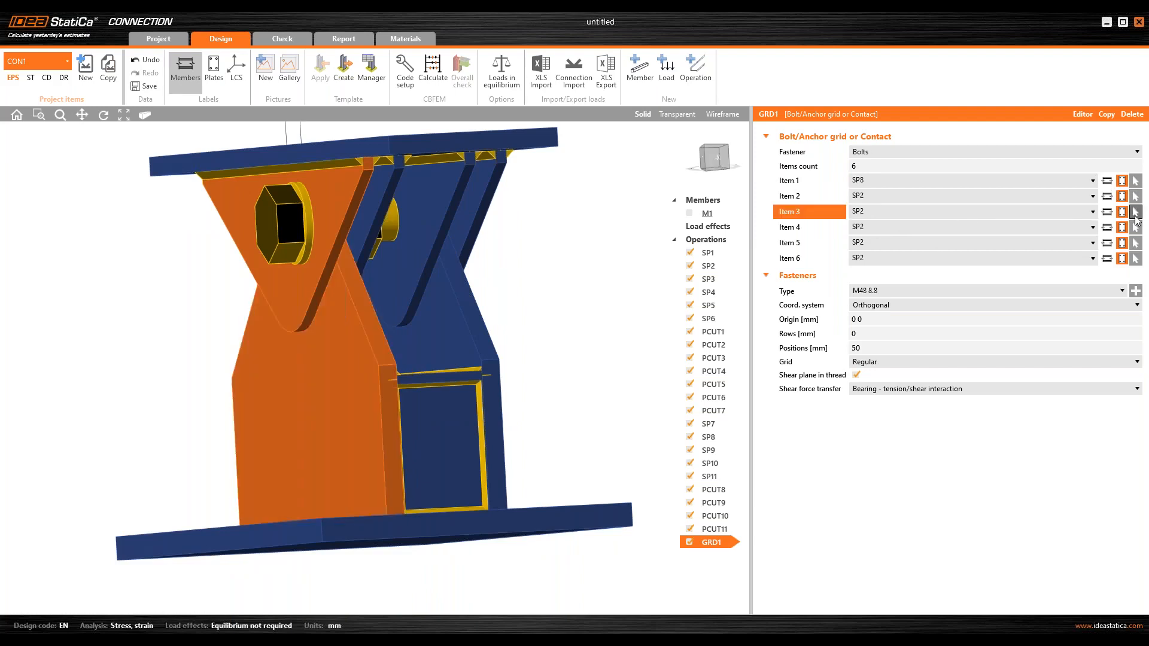
{"action": "left_click", "coordinate": [1136, 228]}
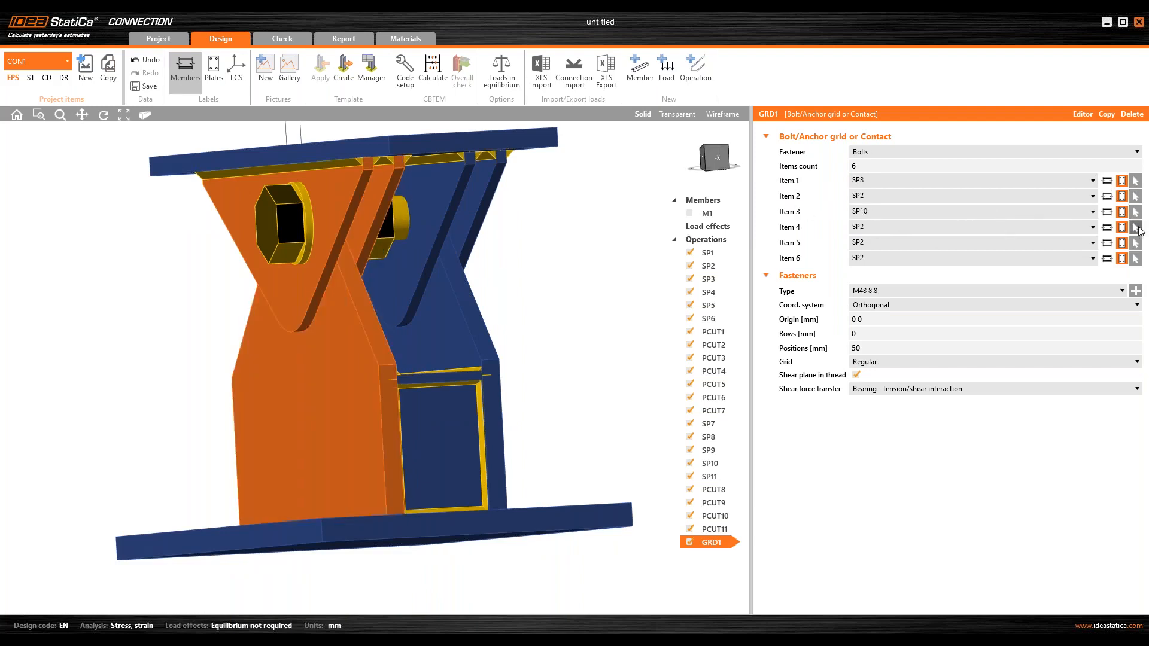
{"action": "left_click", "coordinate": [428, 214]}
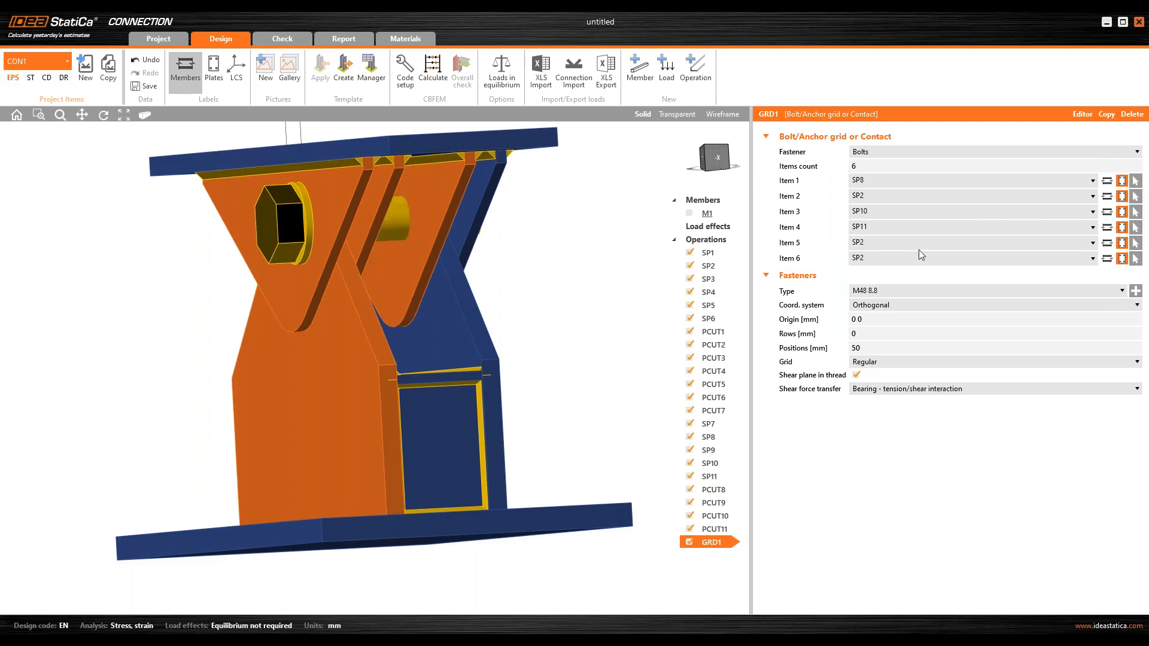
{"action": "left_click", "coordinate": [1135, 243]}
{"action": "left_click", "coordinate": [456, 304]}
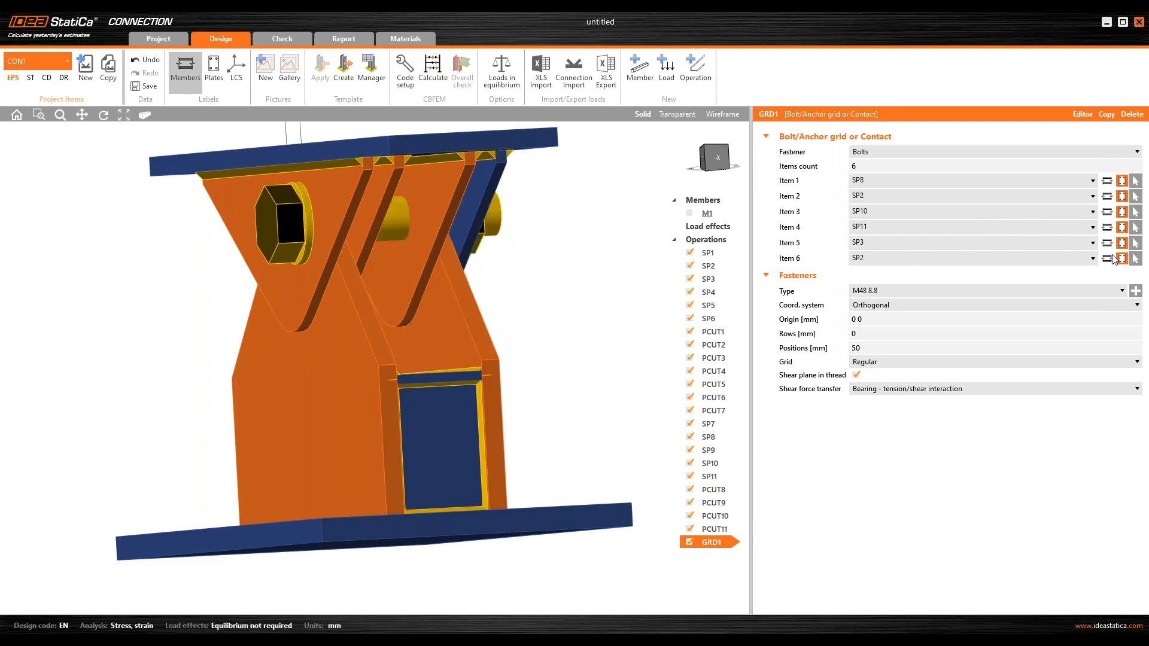
{"action": "left_click", "coordinate": [1136, 259]}
{"action": "left_click", "coordinate": [489, 189]}
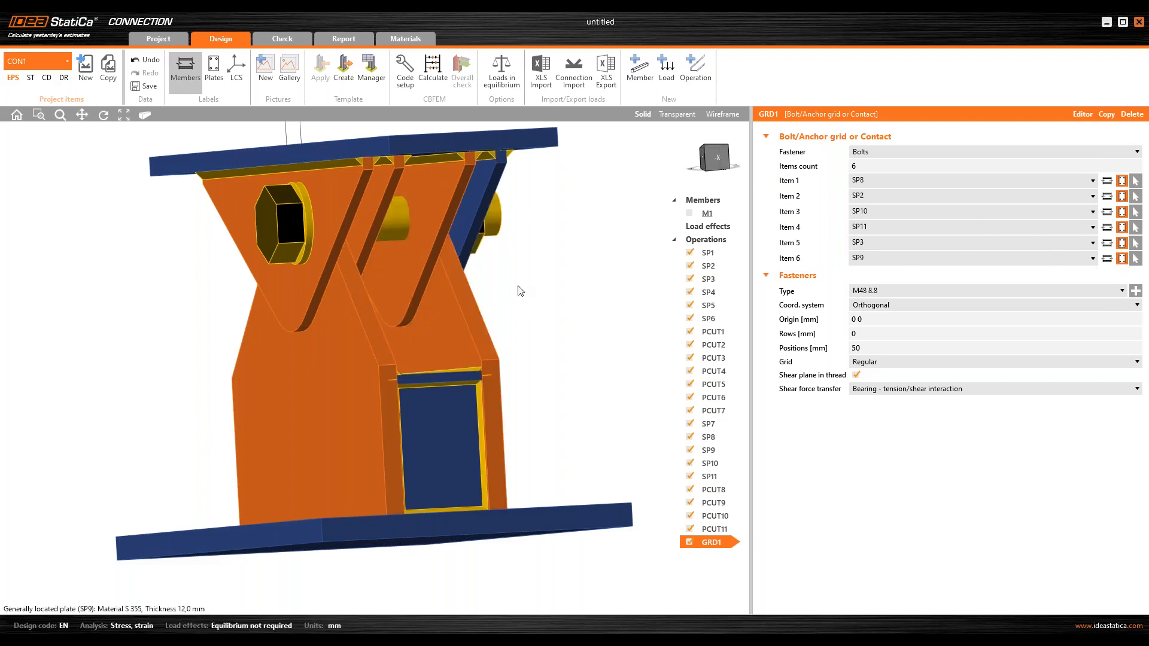
{"action": "scroll", "coordinate": [509, 286], "scroll_direction": "down", "scroll_amount": 3}
{"action": "right_click_drag", "start_coordinate": [506, 285], "coordinate": [477, 289]}
{"action": "scroll", "coordinate": [447, 288], "scroll_direction": "up", "scroll_amount": 3}
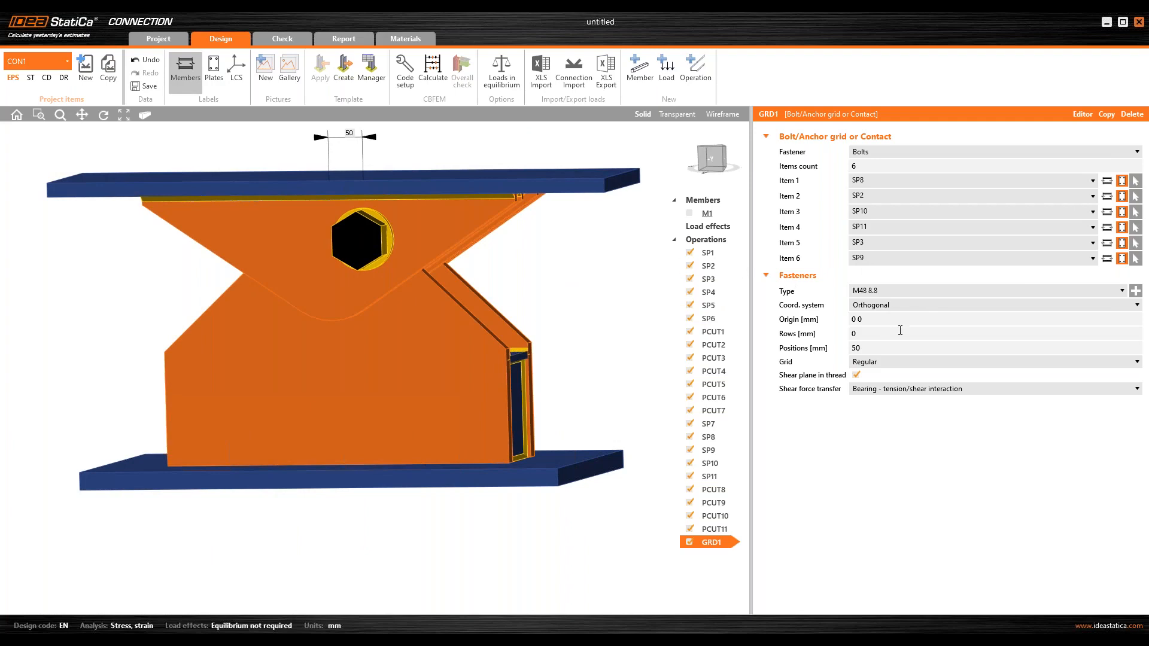
- Position the M48 bolt by setting the grid's rows to -35 mm and its positions to 0 mm
{"action": "left_click", "coordinate": [784, 334]}
{"action": "type", "text": "-3"}
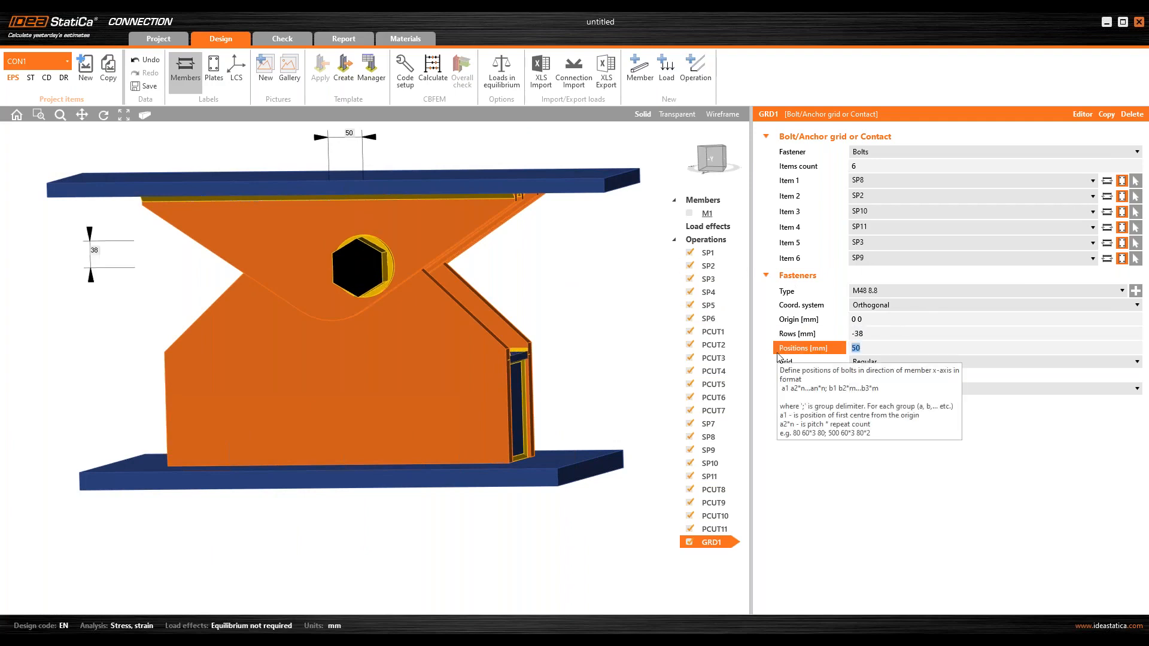
{"action": "type", "text": "5"}
{"action": "key", "text": "Tab"}
{"action": "type", "text": "0"}
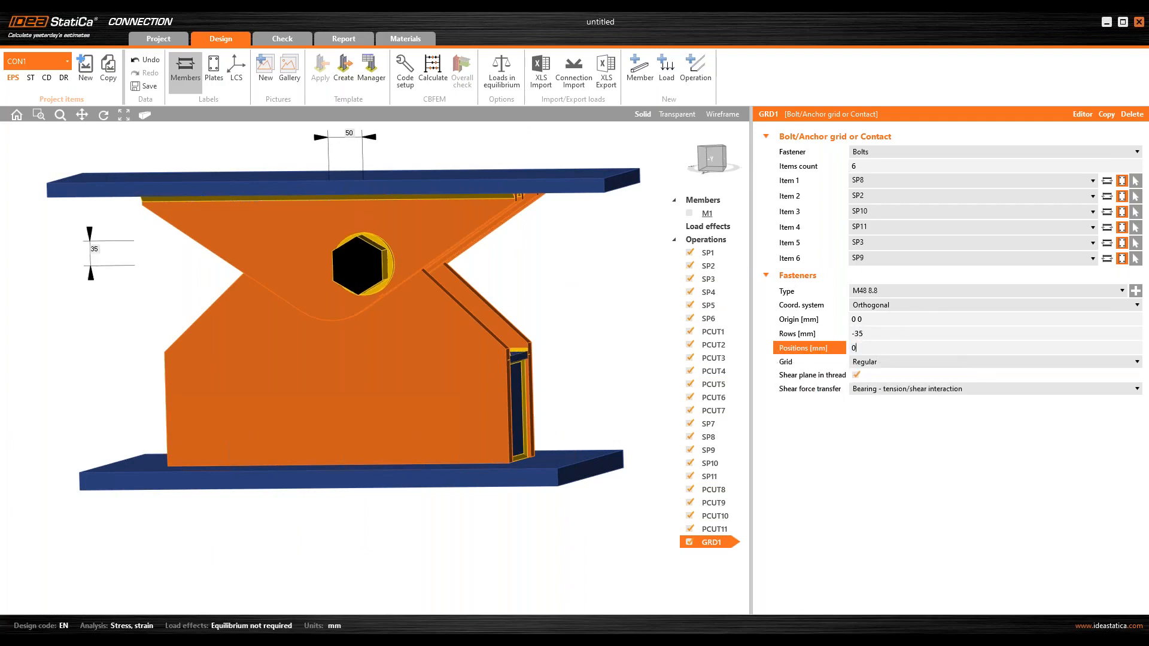
{"action": "key", "text": "Tab"}
- Examine the bolted joint and where the lower plates meet the base plate from several angles
{"action": "scroll", "coordinate": [538, 320], "scroll_direction": "down", "scroll_amount": 3}
{"action": "right_click_drag", "start_coordinate": [539, 321], "coordinate": [479, 321]}
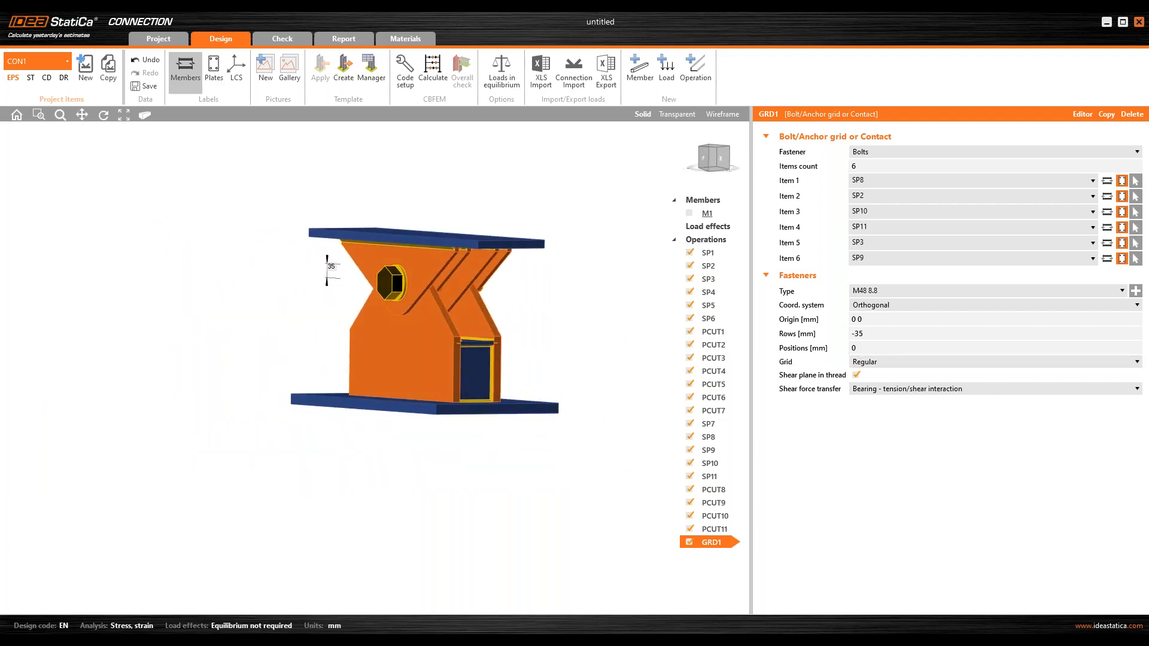
{"action": "right_click_drag", "start_coordinate": [479, 413], "coordinate": [433, 413]}
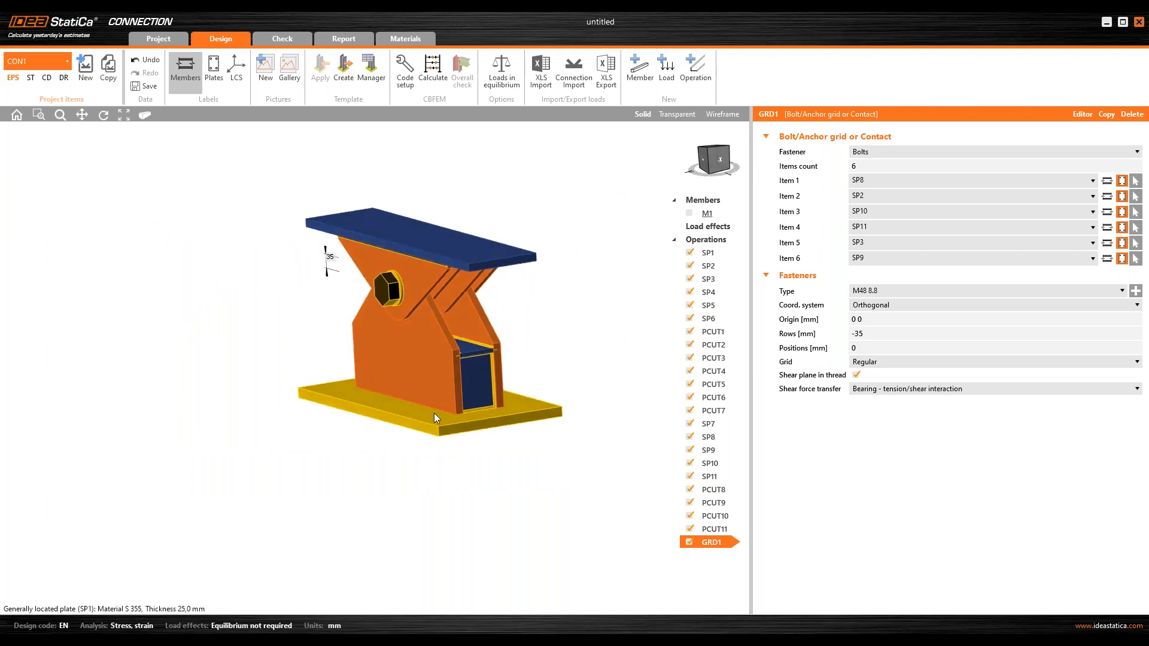
{"action": "scroll", "coordinate": [382, 404], "scroll_direction": "up", "scroll_amount": 2}
{"action": "scroll", "coordinate": [382, 404], "scroll_direction": "up", "scroll_amount": 5}
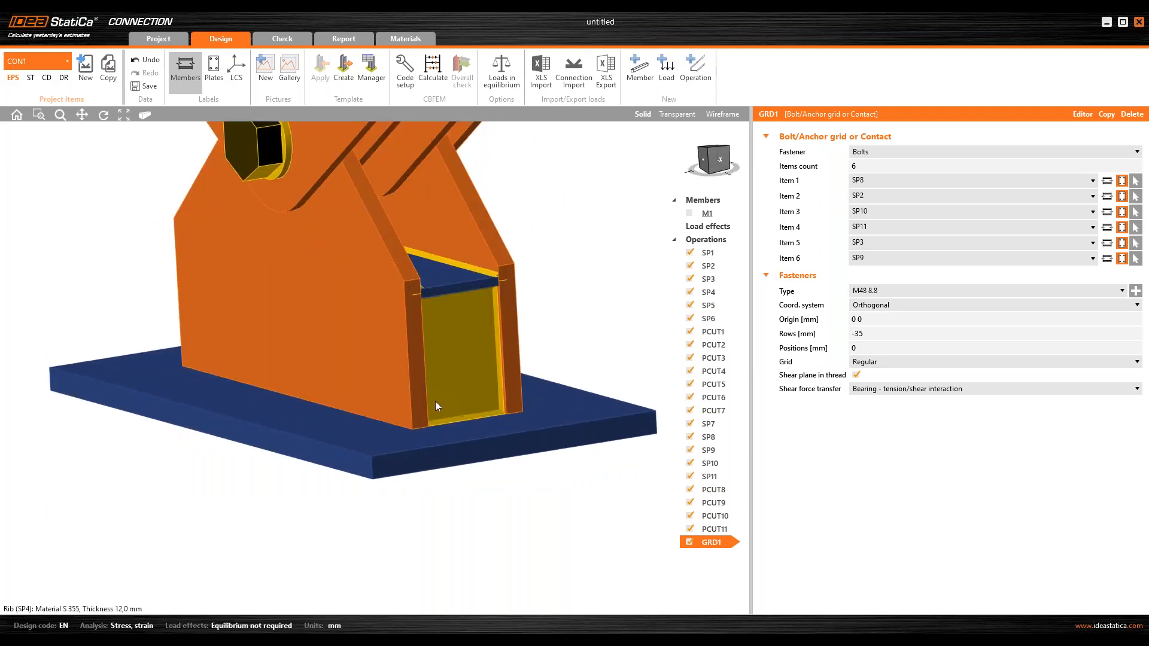
{"action": "right_click_drag", "start_coordinate": [414, 415], "coordinate": [415, 439]}
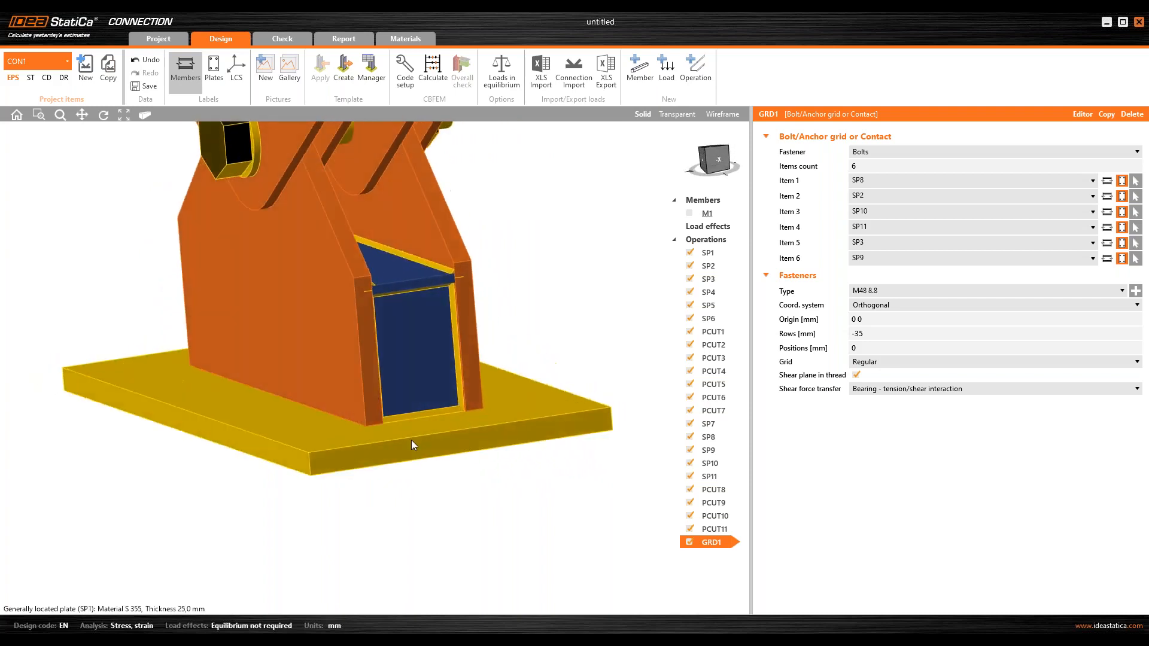
{"action": "scroll", "coordinate": [414, 439], "scroll_direction": "down", "scroll_amount": 3}
{"action": "scroll", "coordinate": [462, 415], "scroll_direction": "up", "scroll_amount": 2}
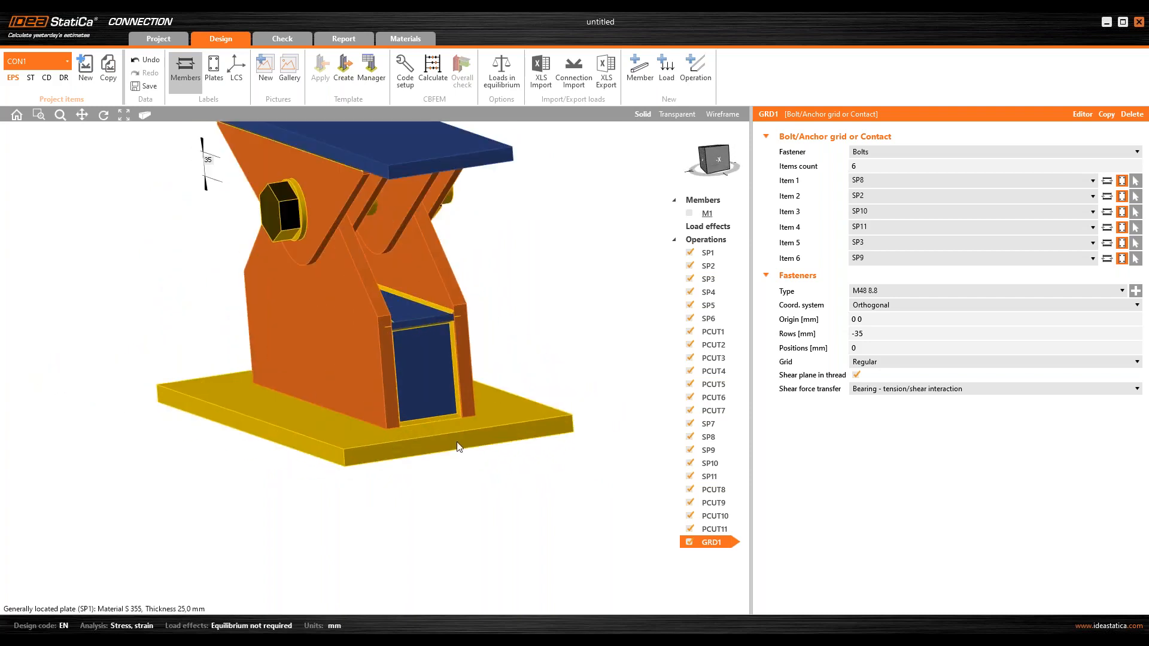
{"action": "scroll", "coordinate": [435, 441], "scroll_direction": "up", "scroll_amount": 2}
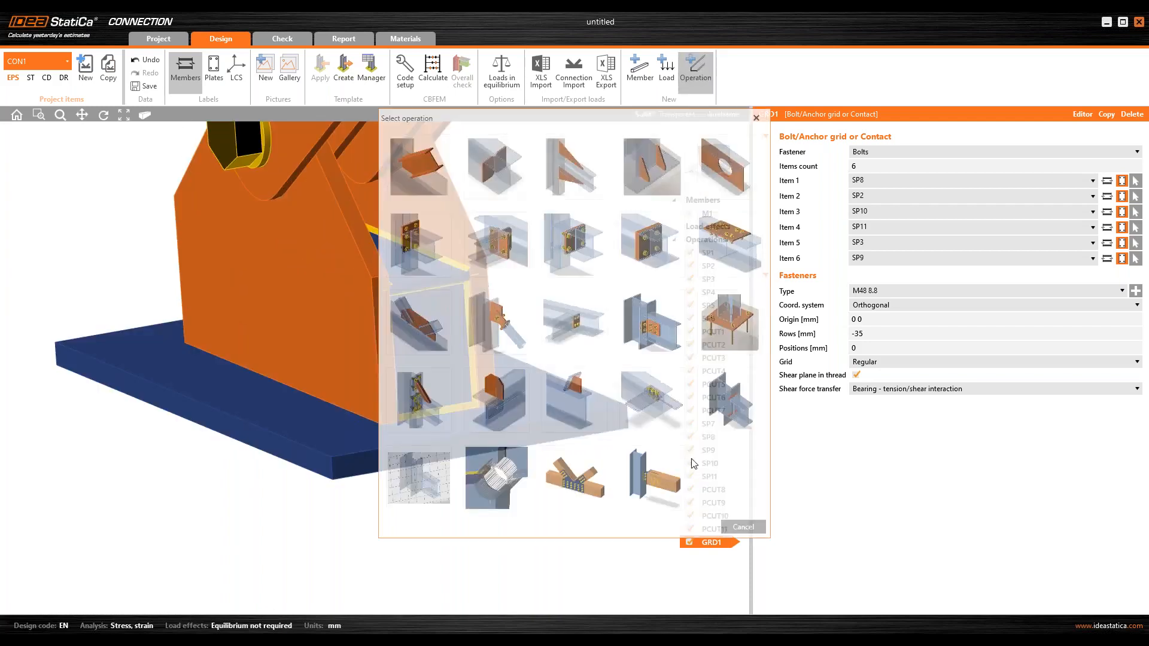
- Add a general weld or contact operation and show the model as transparent to read the edge numbers of plate SP2
{"action": "left_click", "coordinate": [742, 400]}
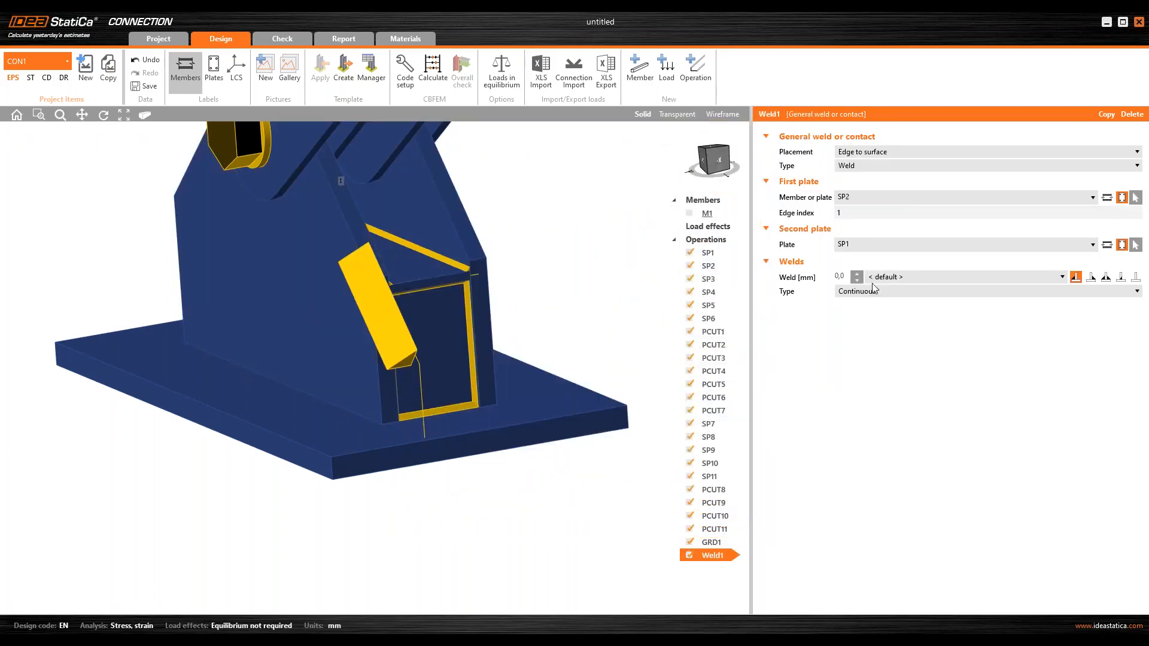
{"action": "left_click", "coordinate": [341, 383]}
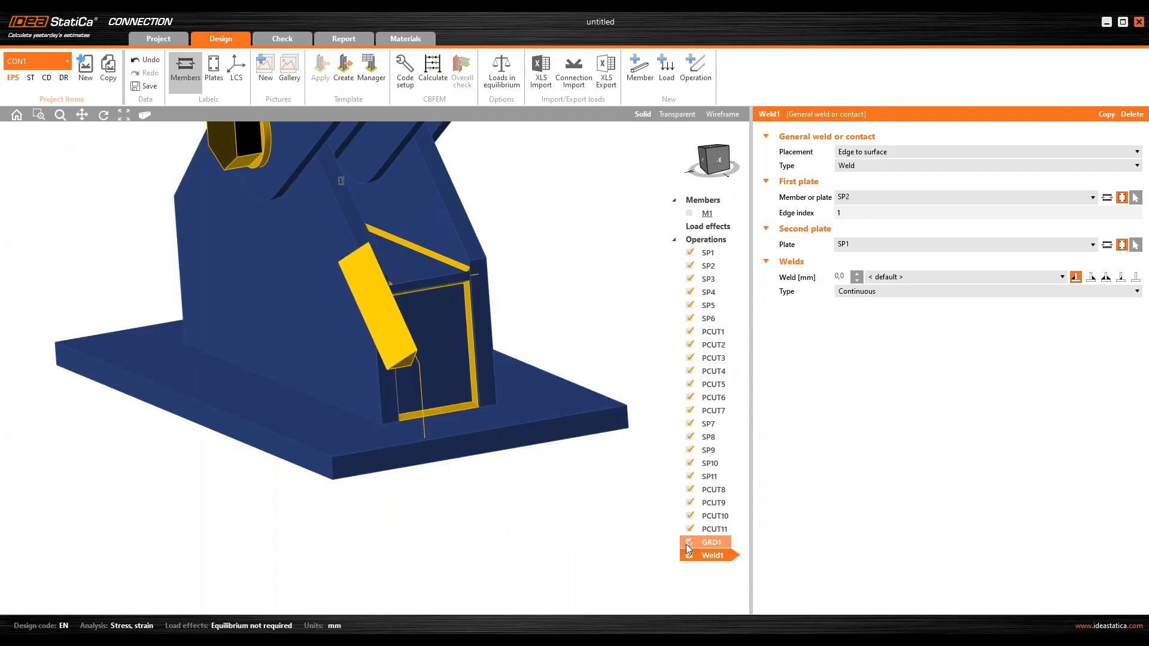
{"action": "right_click_drag", "start_coordinate": [459, 439], "coordinate": [463, 352]}
{"action": "scroll", "coordinate": [474, 327], "scroll_direction": "up", "scroll_amount": 2}
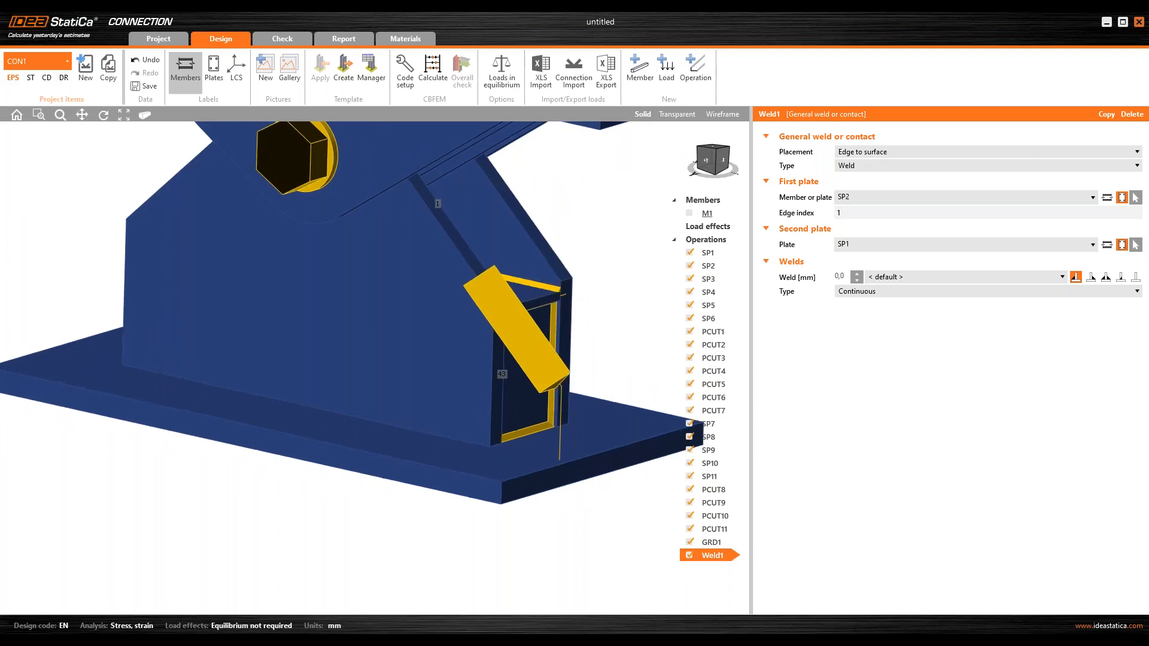
{"action": "left_click", "coordinate": [677, 114]}
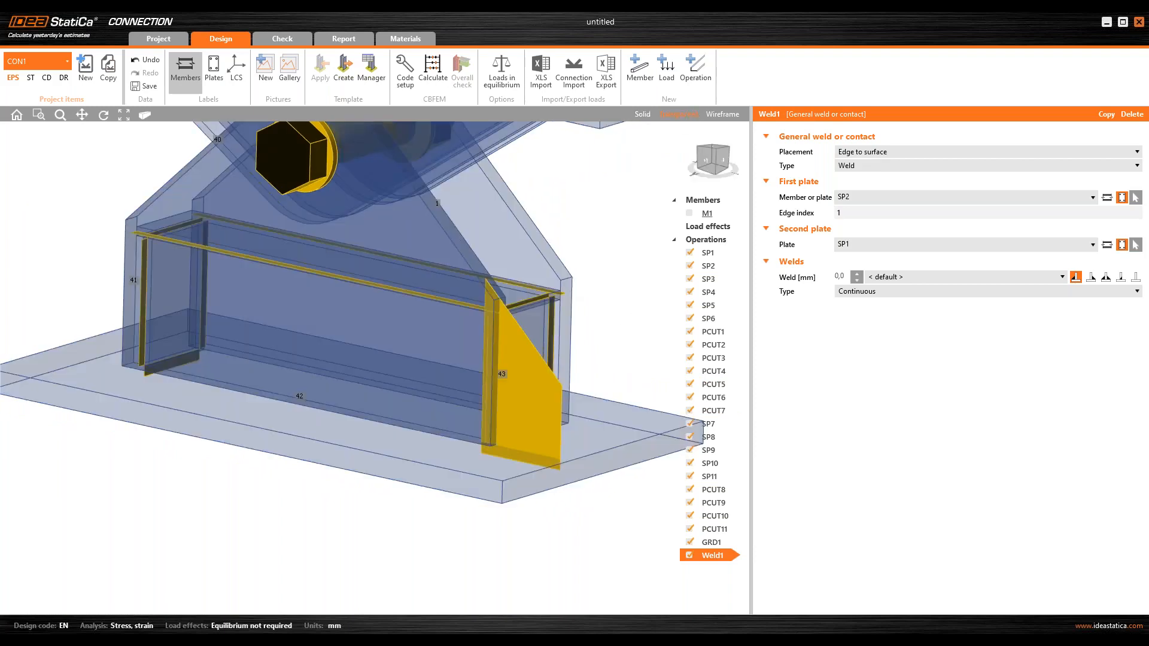
{"action": "right_click_drag", "start_coordinate": [515, 289], "coordinate": [522, 288]}
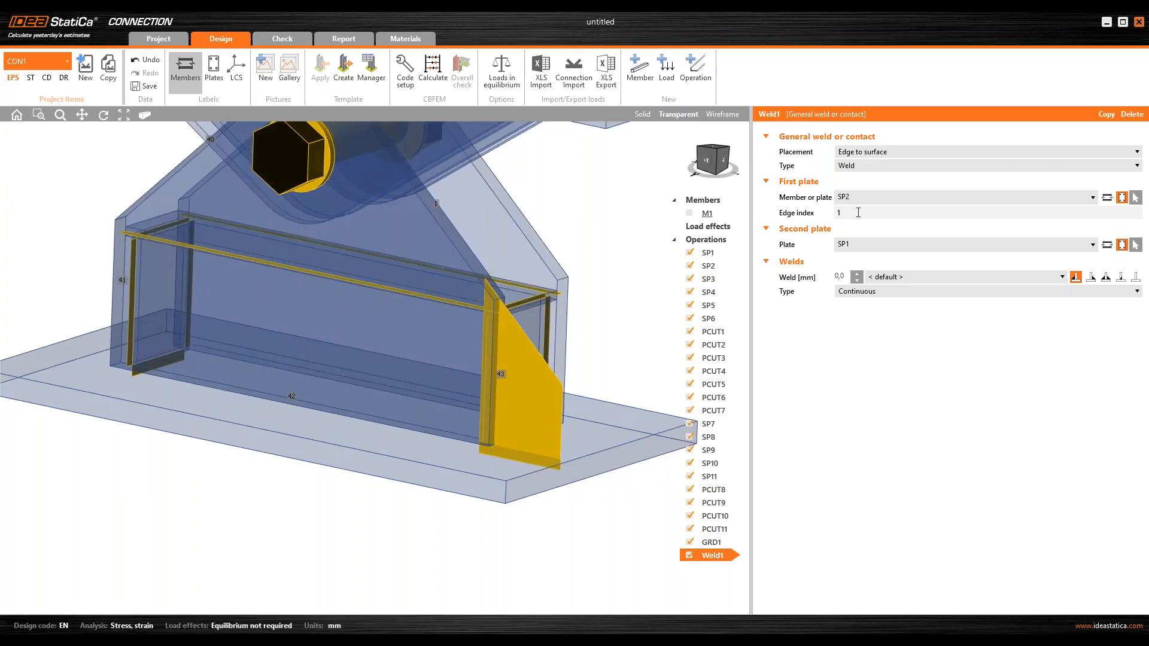
{"action": "middle_click_drag", "start_coordinate": [569, 290], "coordinate": [626, 340]}
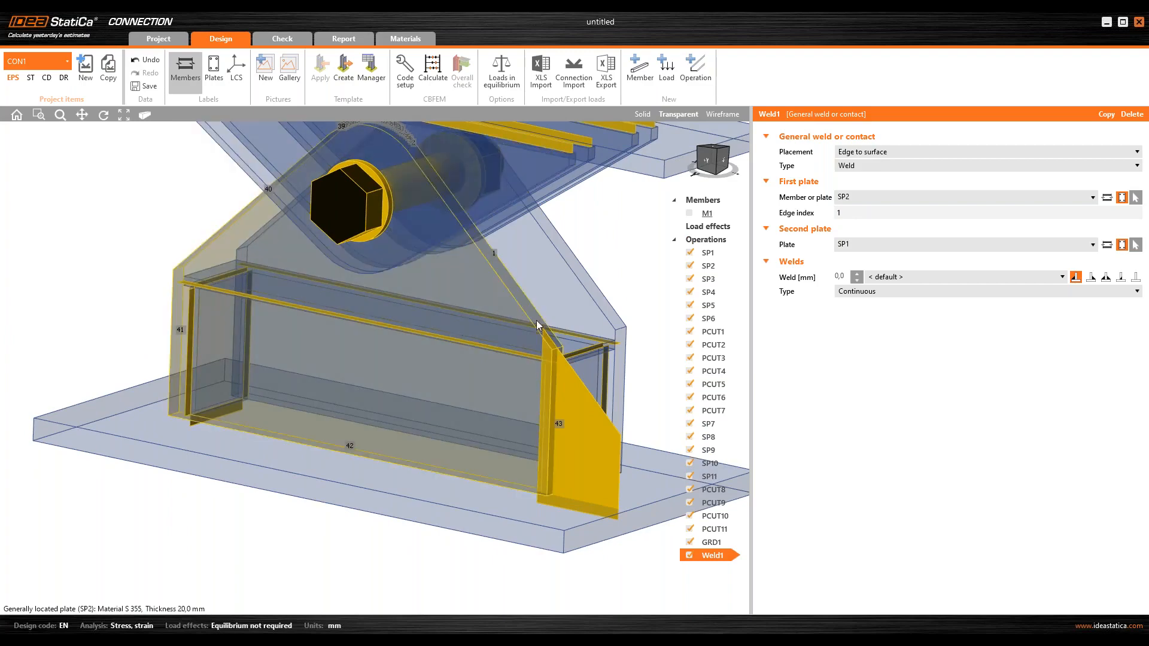
{"action": "scroll", "coordinate": [362, 452], "scroll_direction": "up", "scroll_amount": 2}
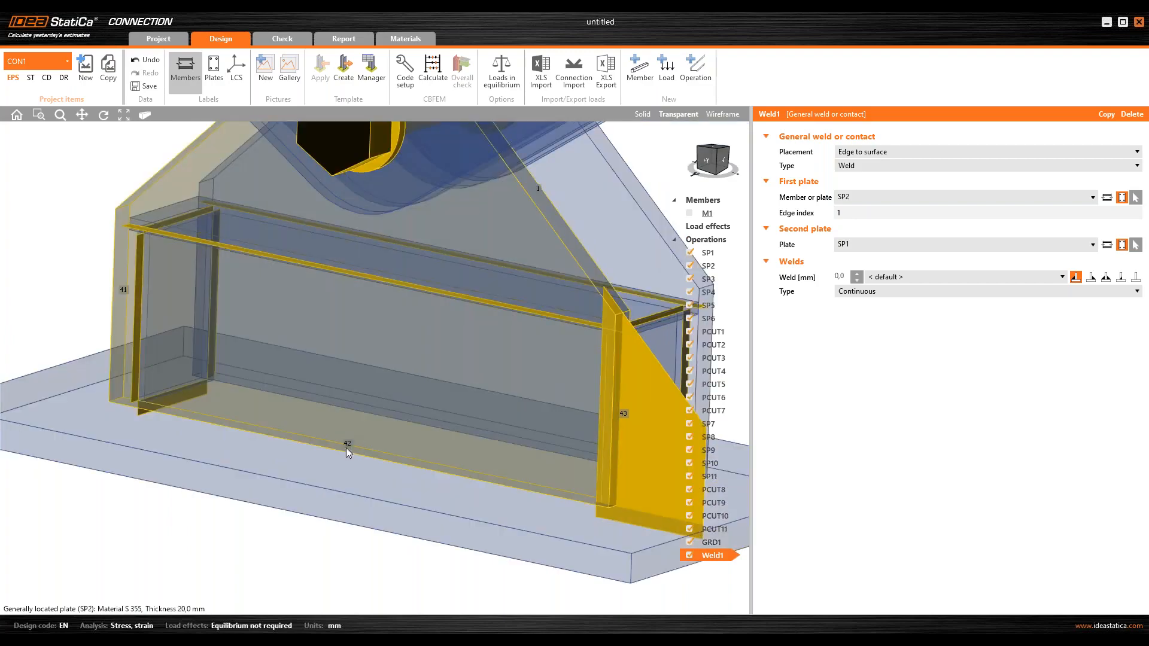
- Set the weld's edge index on SP2 to 42 so the plate's lower edge is welded to base plate SP1
{"action": "left_click", "coordinate": [808, 213]}
{"action": "type", "text": "43"}
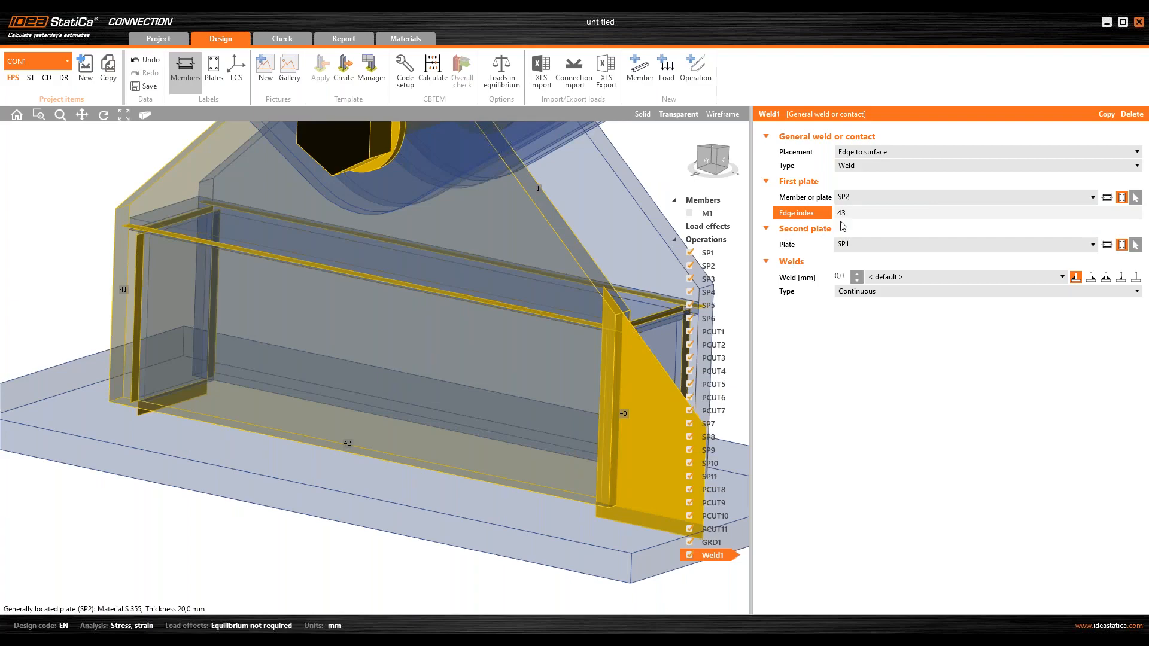
{"action": "key", "text": "BackSpace"}
{"action": "type", "text": "2"}
{"action": "key", "text": "Tab"}
{"action": "scroll", "coordinate": [465, 357], "scroll_direction": "down", "scroll_amount": 3}
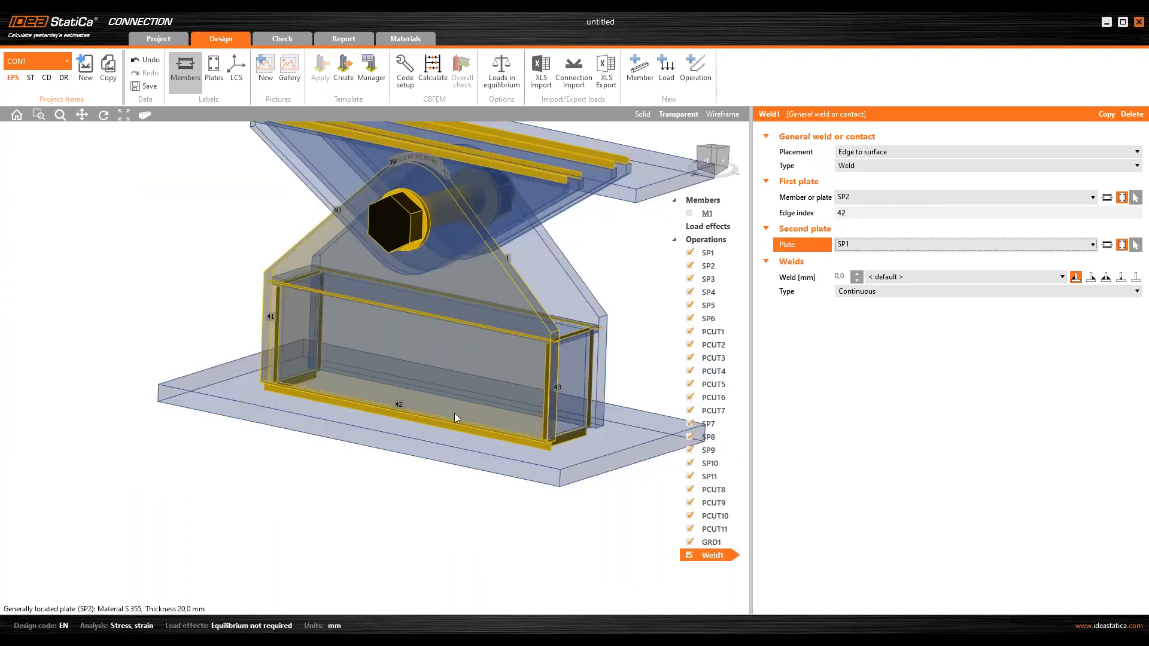
{"action": "right_click_drag", "start_coordinate": [454, 413], "coordinate": [494, 400]}
{"action": "scroll", "coordinate": [494, 400], "scroll_direction": "up", "scroll_amount": 2}
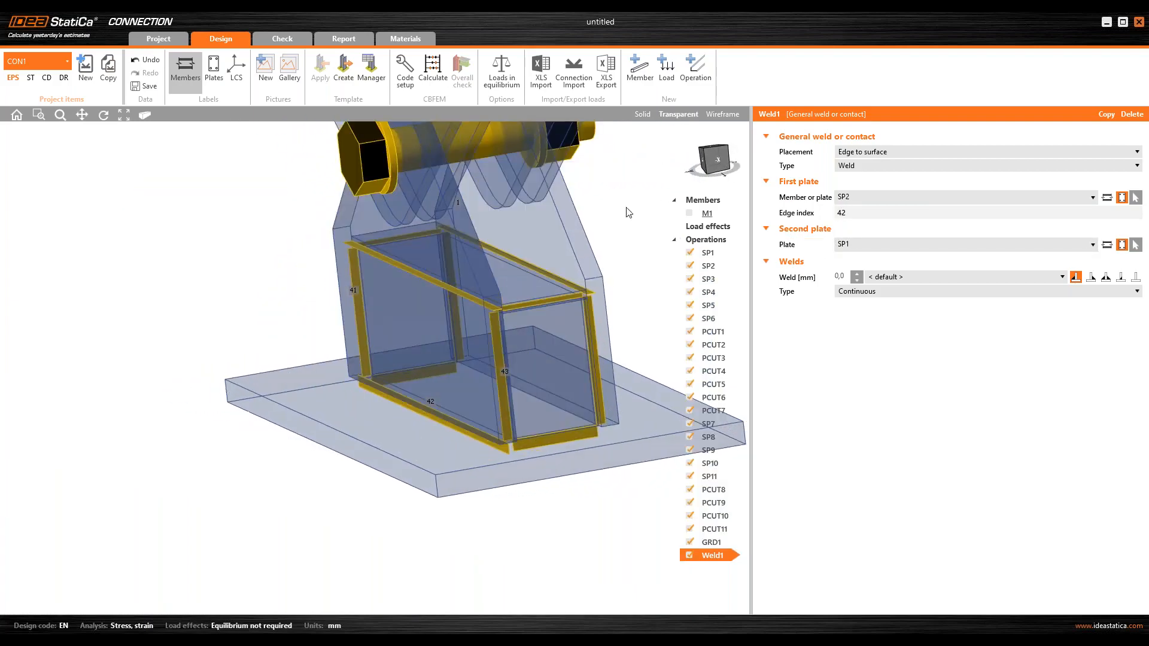
- Make the weld between SP2 and SP1 a 9 mm double-sided fillet and copy it to plate SP3
{"action": "left_click", "coordinate": [642, 115]}
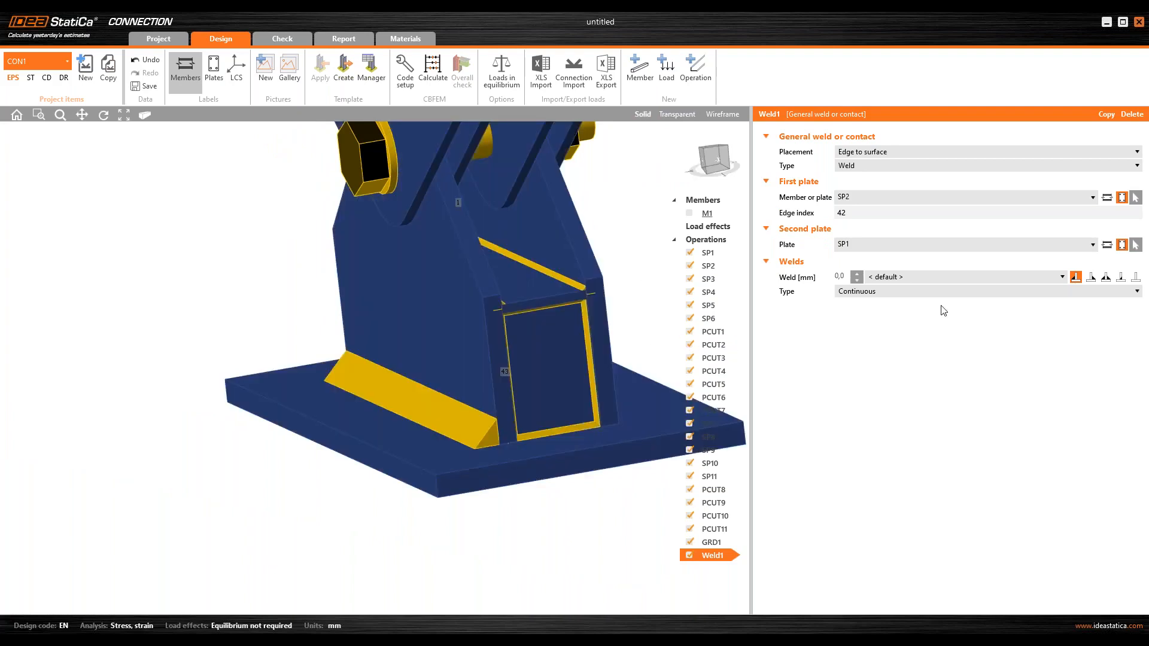
{"action": "left_click", "coordinate": [1106, 277]}
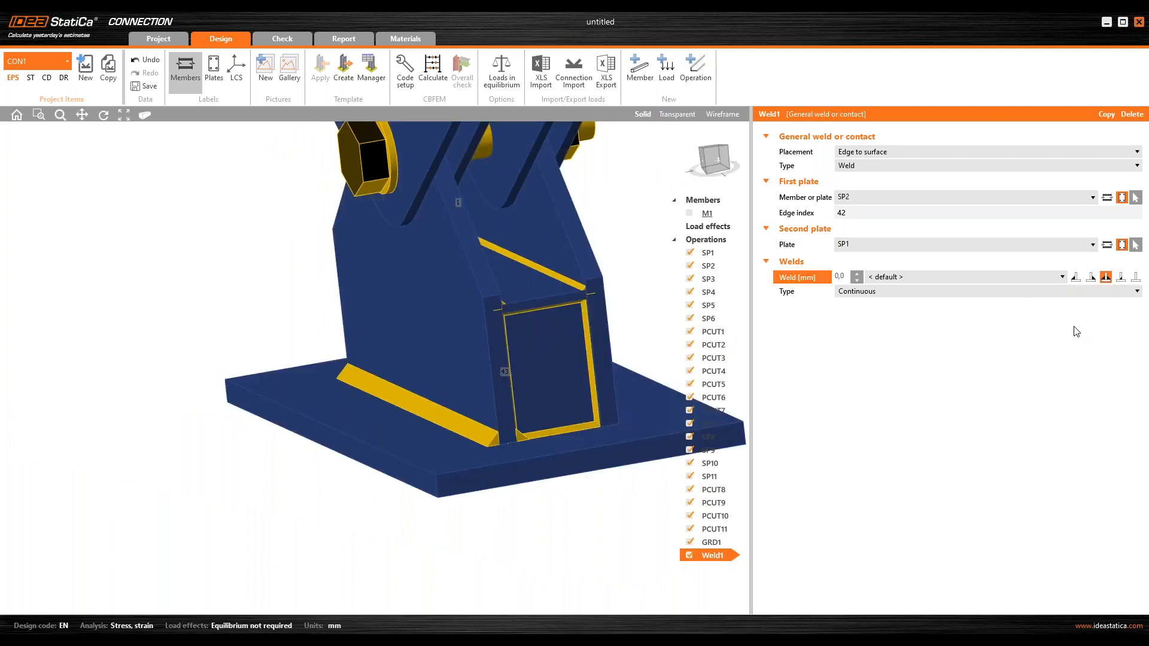
{"action": "left_click", "coordinate": [840, 276]}
{"action": "type", "text": "9"}
{"action": "key", "text": "Tab"}
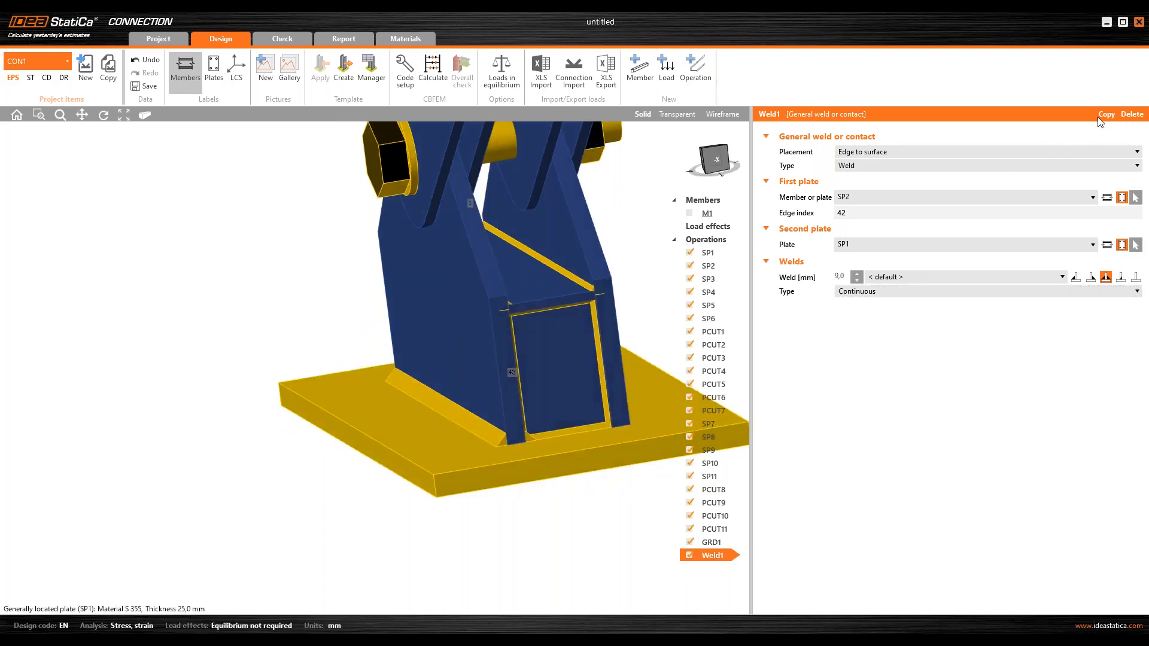
{"action": "left_click", "coordinate": [1107, 114]}
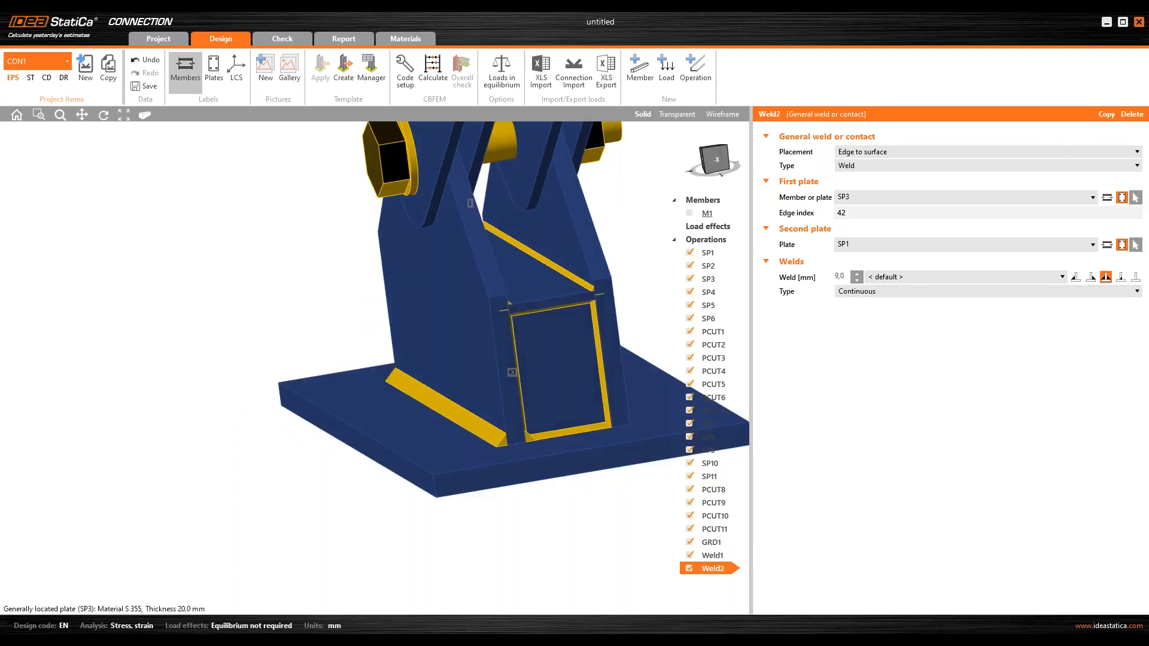
{"action": "left_click", "coordinate": [526, 429]}
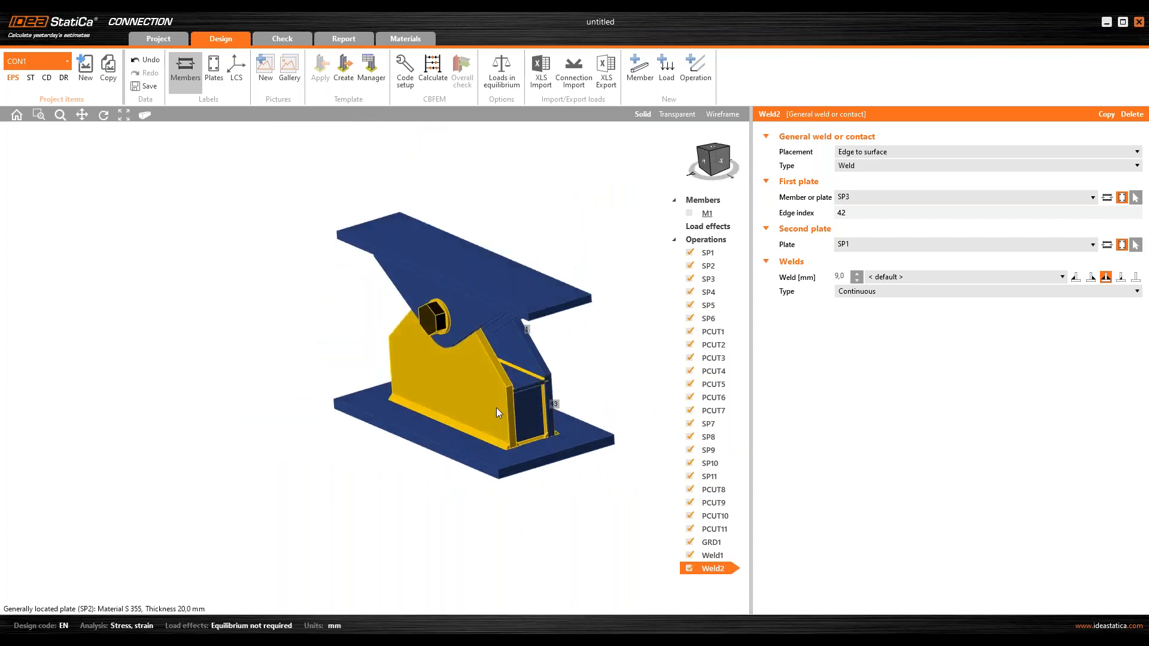
- Add a bolt/anchor grid operation with Anchors as the fastener and one connected item, plate SP1
{"action": "left_click", "coordinate": [709, 70]}
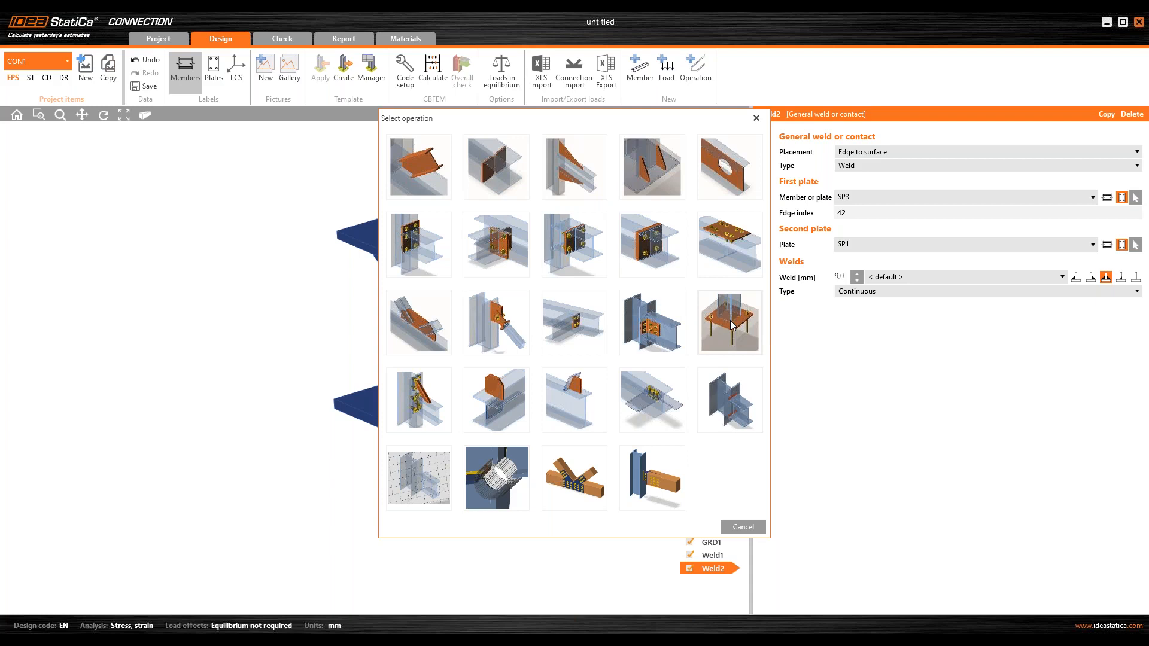
{"action": "left_click", "coordinate": [656, 395]}
{"action": "left_click", "coordinate": [889, 150]}
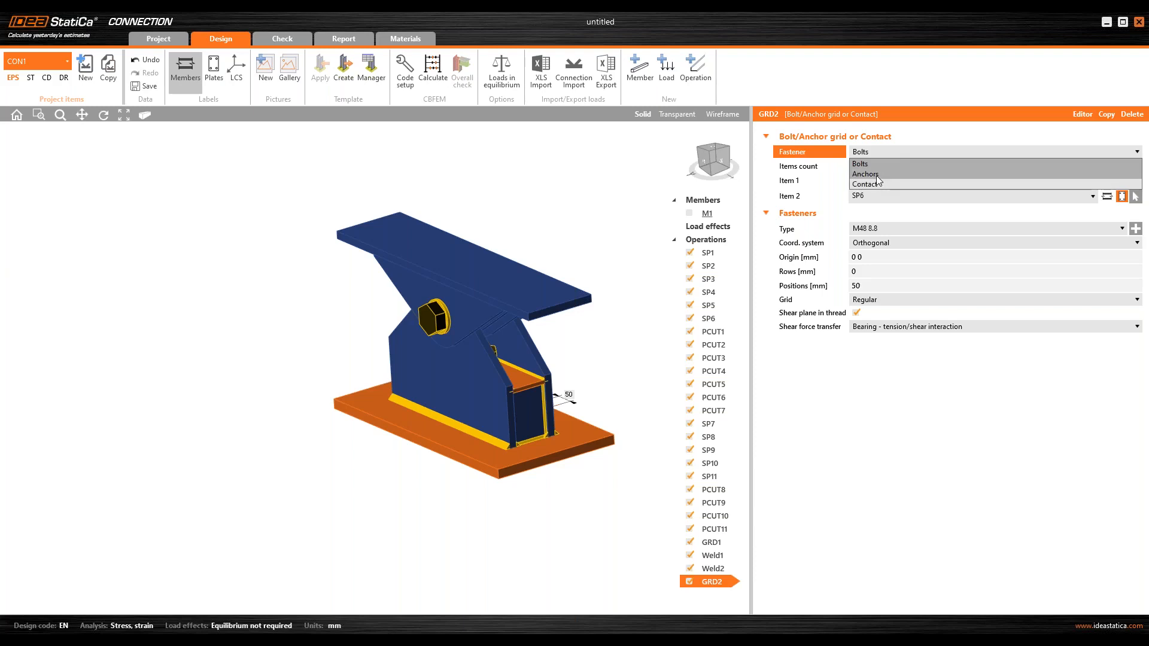
{"action": "left_click", "coordinate": [874, 174]}
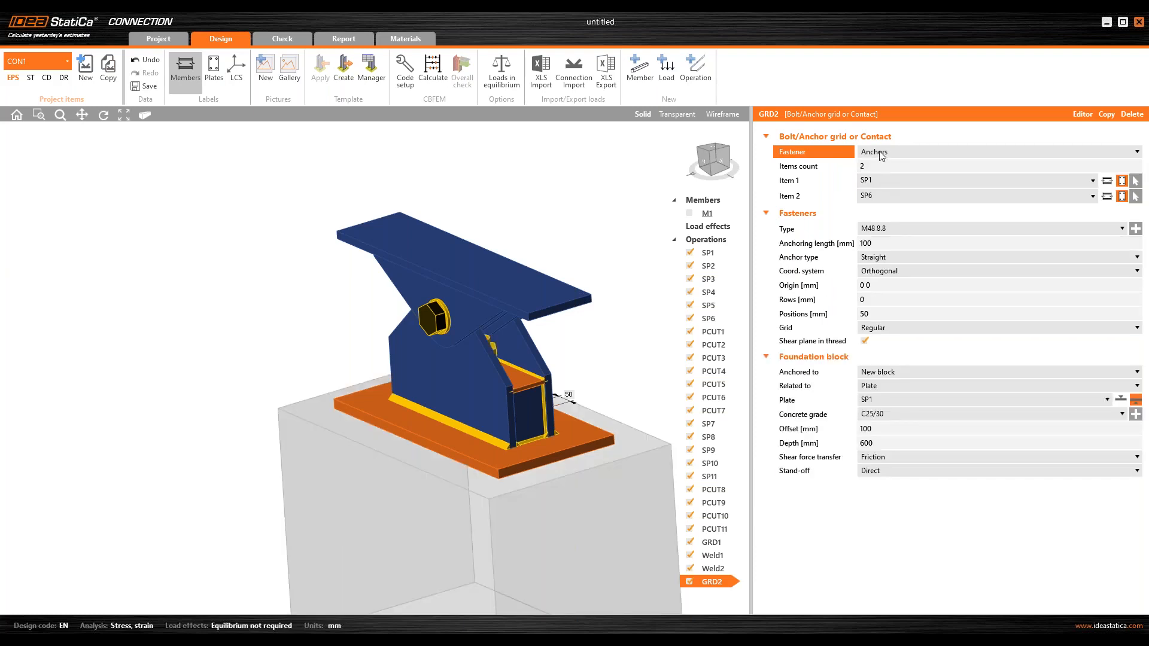
{"action": "left_click", "coordinate": [884, 165]}
{"action": "key", "text": "BackSpace"}
{"action": "type", "text": "1"}
{"action": "key", "text": "Tab"}
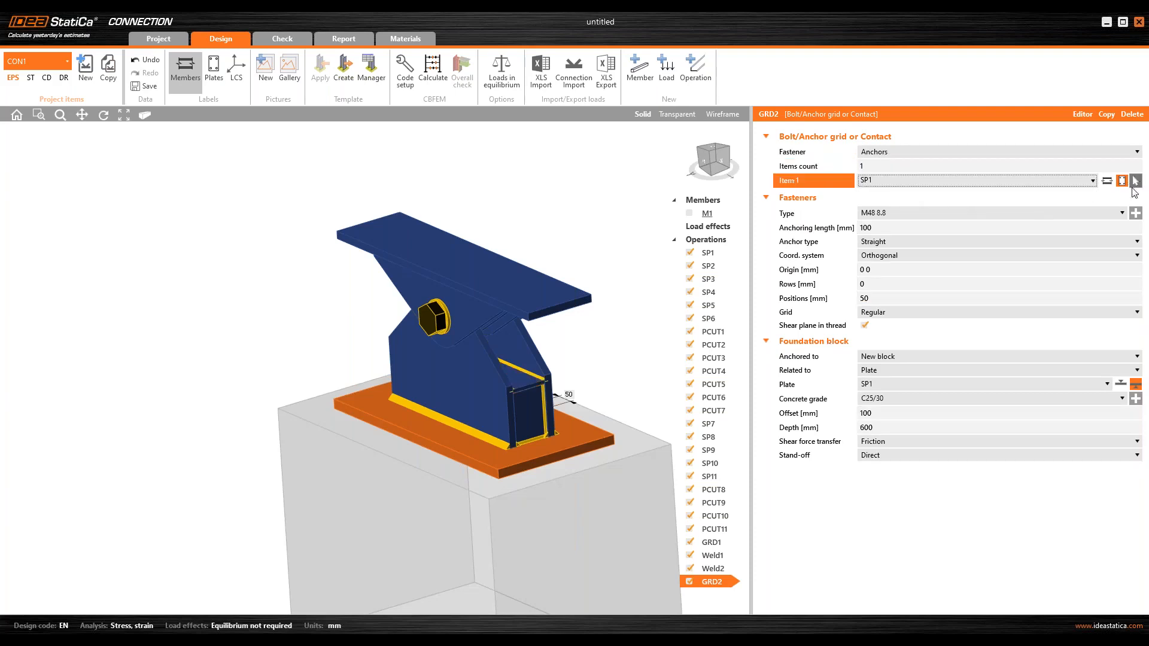
- Set the anchors to M16 8.8 with an anchoring length of 225 mm
{"action": "right_click_drag", "start_coordinate": [501, 458], "coordinate": [359, 485]}
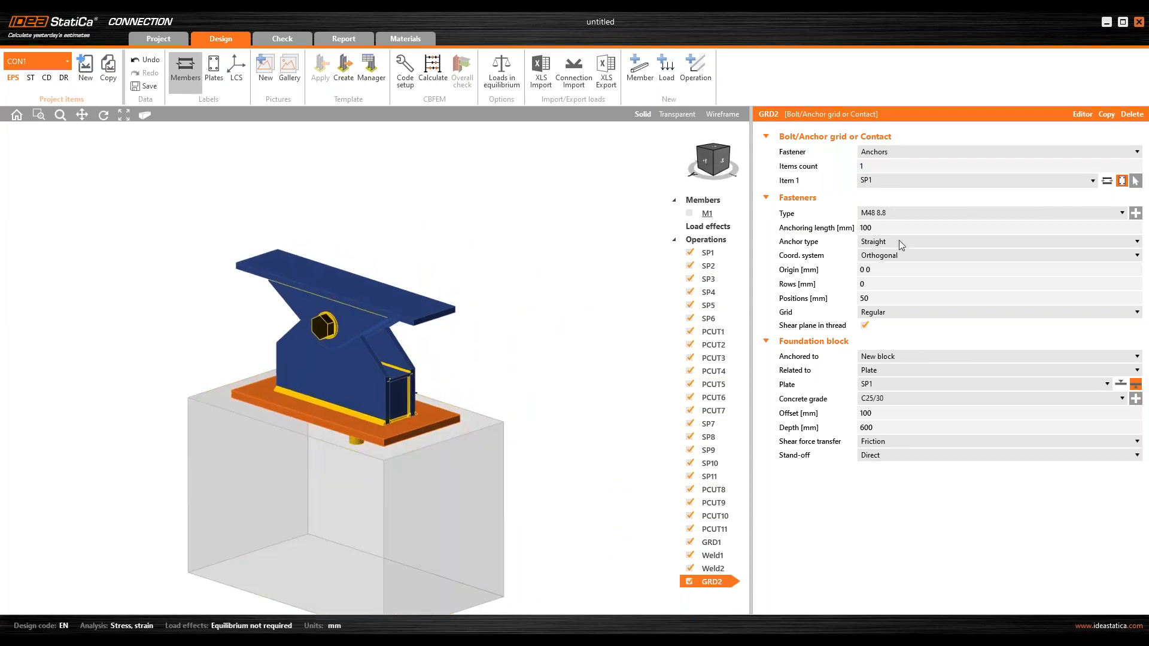
{"action": "middle_click_drag", "start_coordinate": [508, 335], "coordinate": [562, 323]}
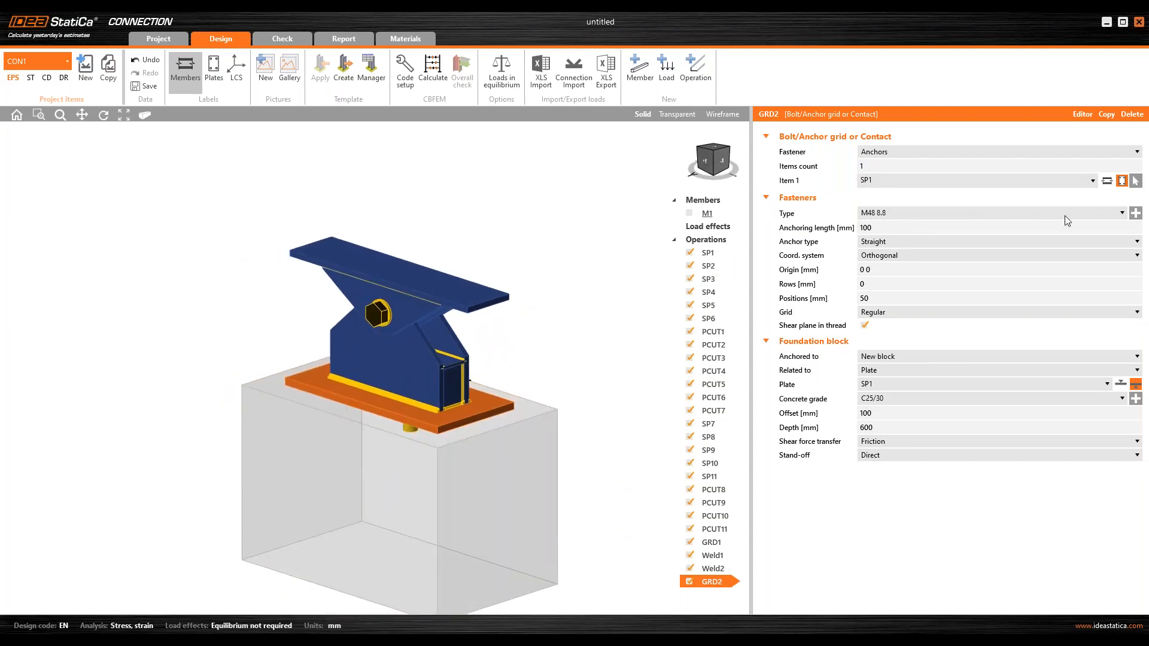
{"action": "left_click", "coordinate": [1137, 214]}
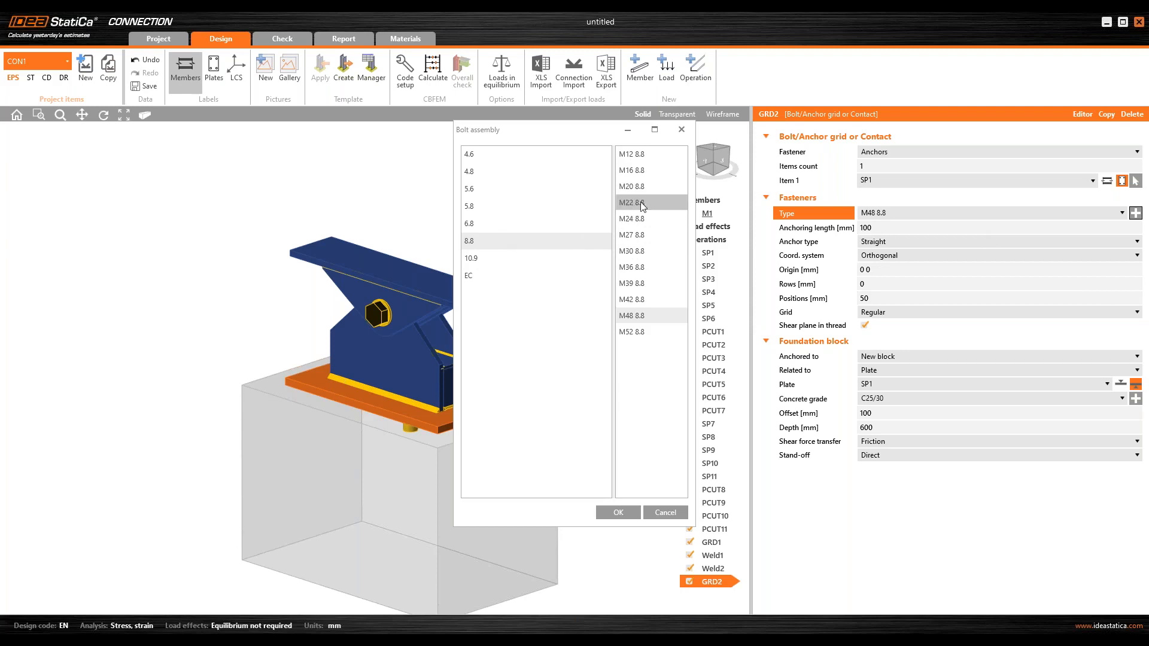
{"action": "left_click", "coordinate": [648, 173]}
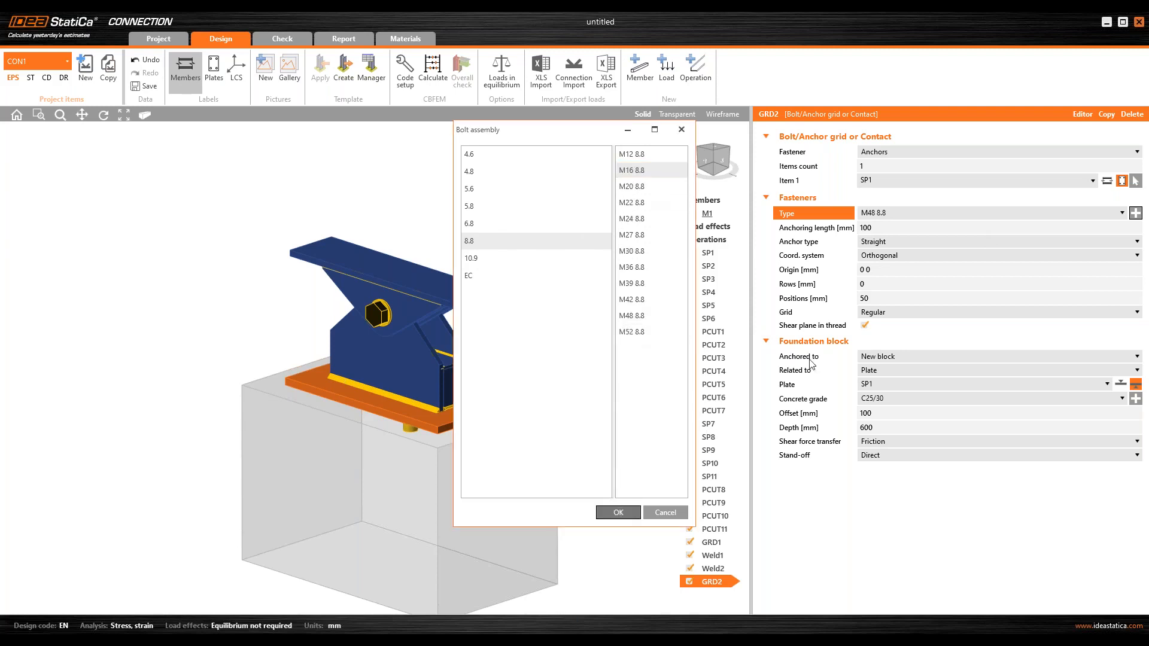
{"action": "key", "text": "Return"}
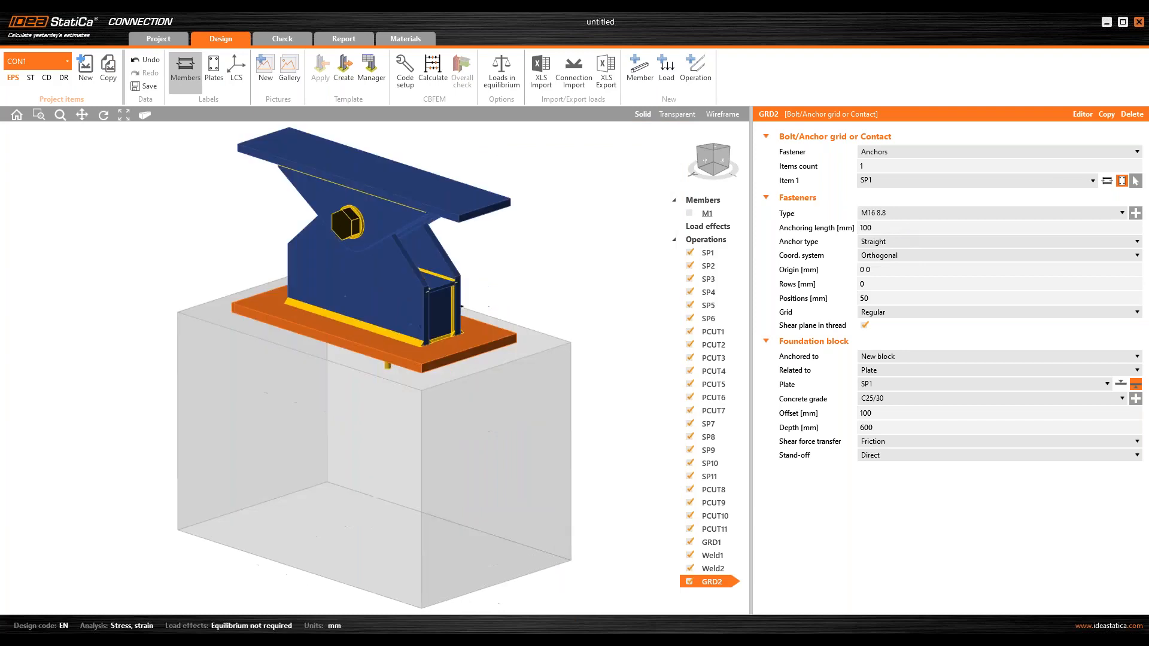
{"action": "left_click", "coordinate": [815, 223]}
{"action": "type", "text": "225"}
{"action": "key", "text": "Tab"}
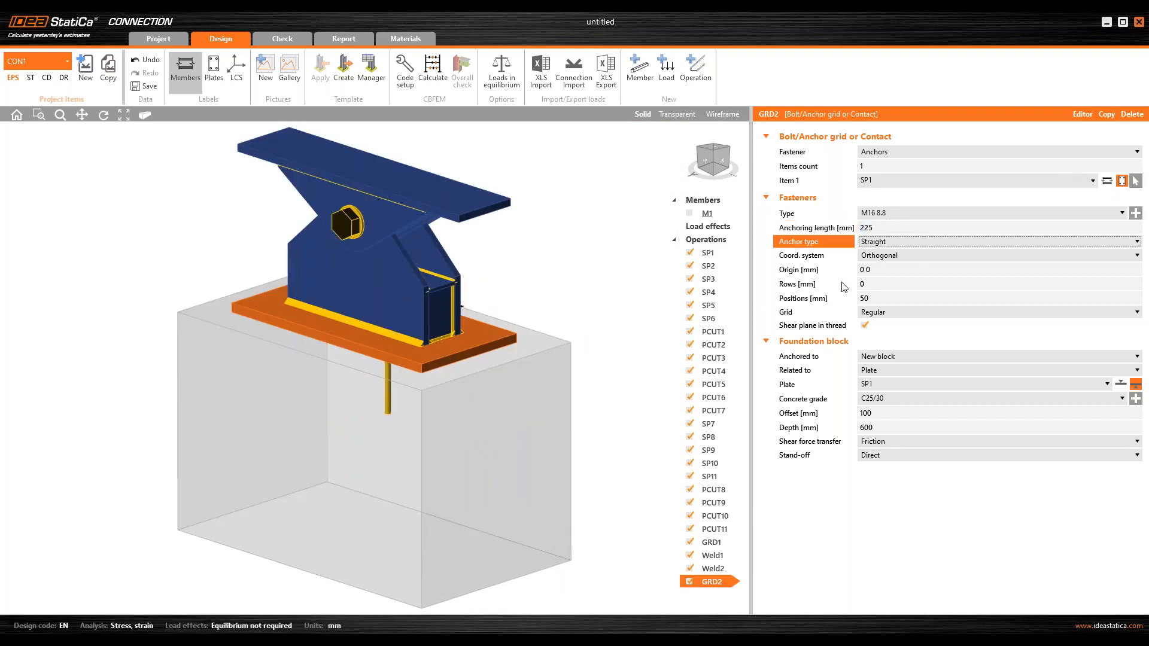
- Arrange the anchors with rows at 125; -125 mm and positions at 290; -290 mm
{"action": "left_click", "coordinate": [806, 285]}
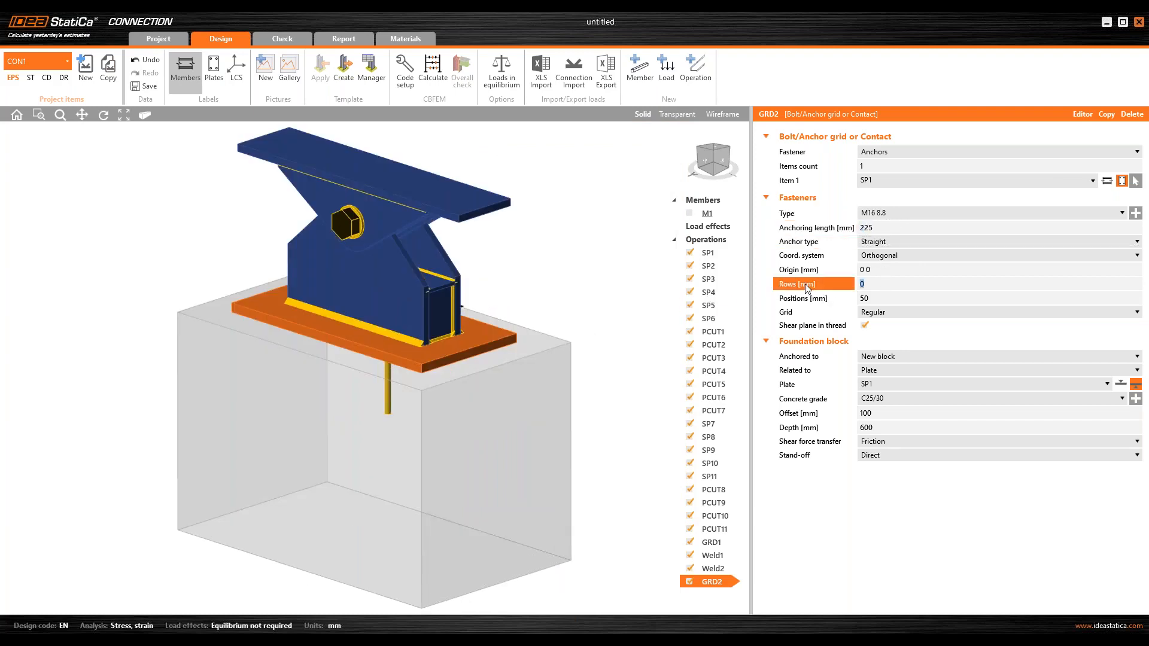
{"action": "type", "text": "125; 125"}
{"action": "key", "text": "Left"}
{"action": "key", "text": "Left"}
{"action": "key", "text": "Left"}
{"action": "key", "text": "BackSpace"}
{"action": "type", "text": "-"}
{"action": "key", "text": "Tab"}
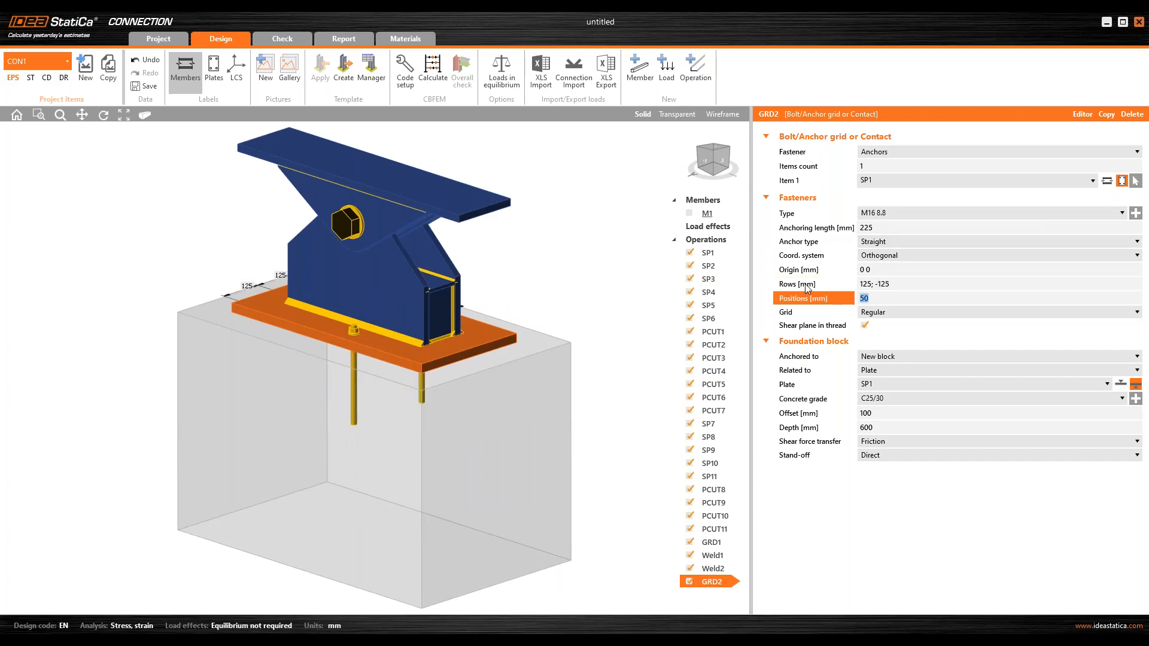
{"action": "type", "text": "290; -290"}
{"action": "key", "text": "Tab"}
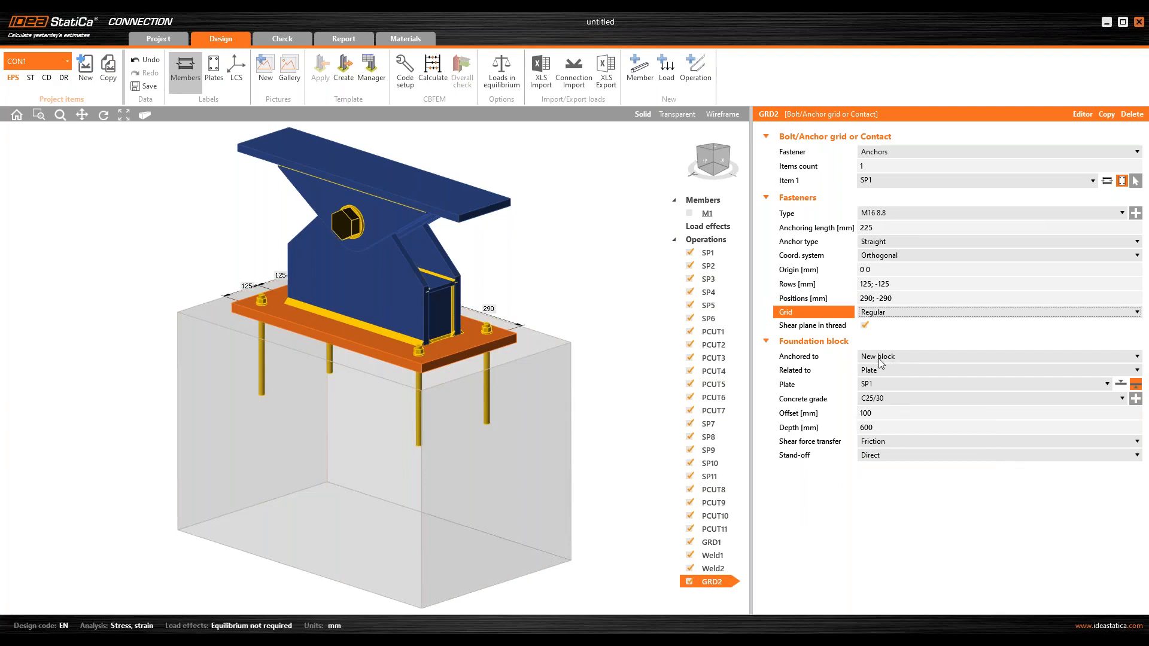
- Set the foundation block's offset to 860 mm and its depth to 2000 mm
{"action": "middle_click_drag", "start_coordinate": [616, 419], "coordinate": [607, 403]}
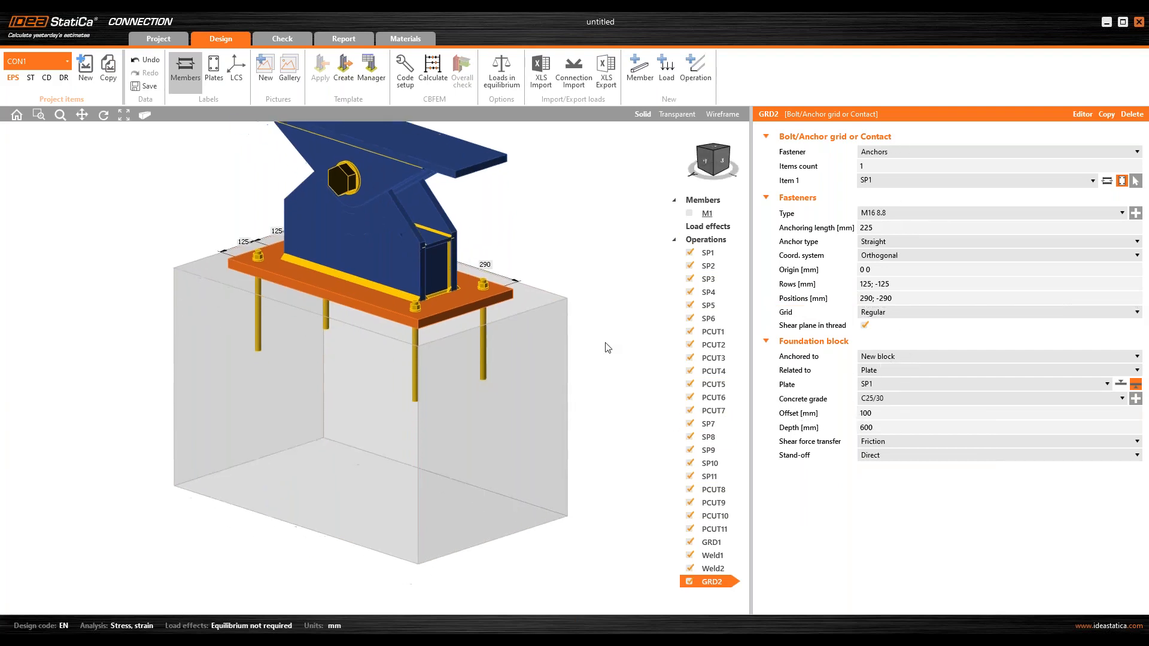
{"action": "left_click", "coordinate": [886, 413]}
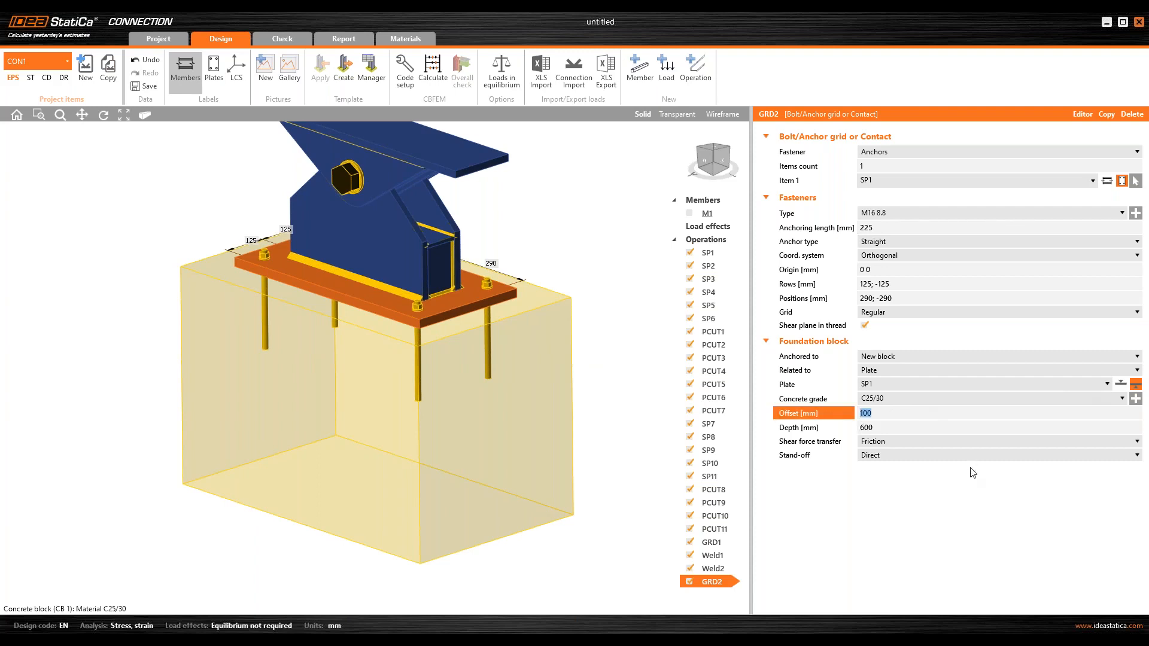
{"action": "type", "text": "860"}
{"action": "key", "text": "Tab"}
{"action": "type", "text": "200"}
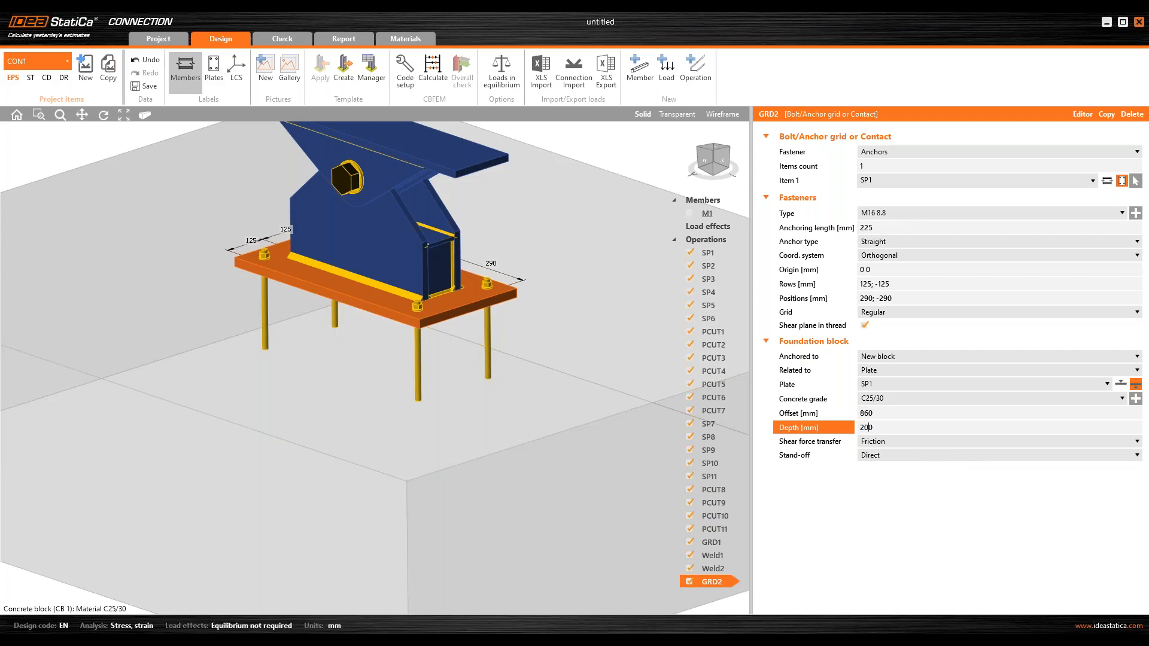
{"action": "key", "text": "Tab"}
{"action": "scroll", "coordinate": [412, 361], "scroll_direction": "down", "scroll_amount": 5}
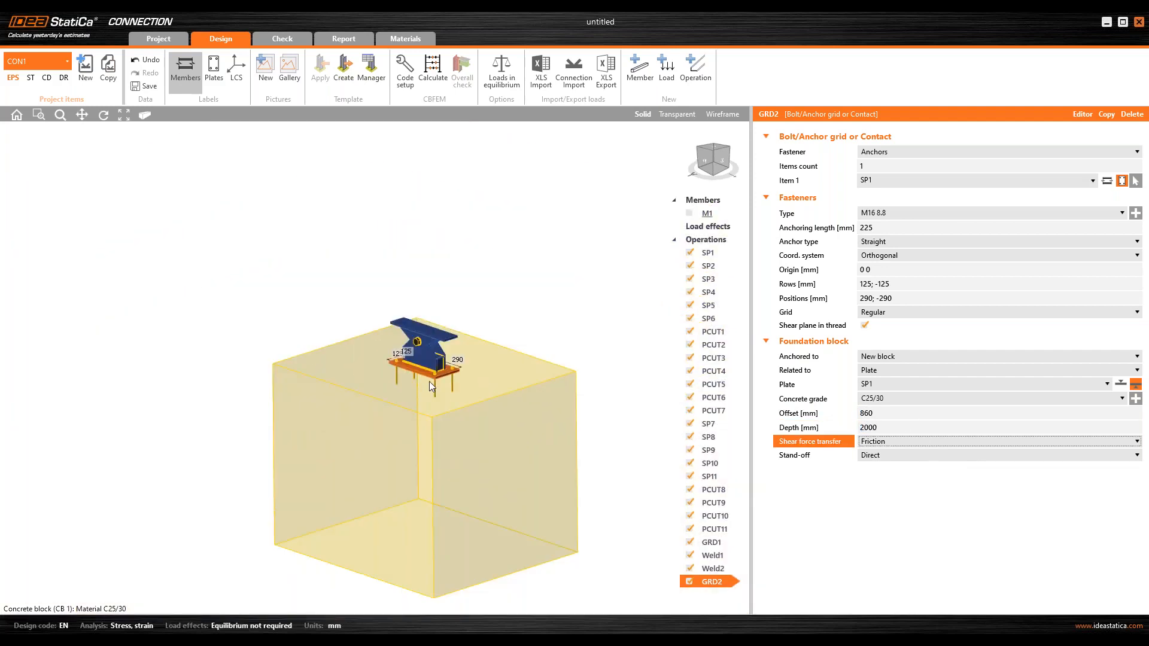
{"action": "right_click_drag", "start_coordinate": [429, 382], "coordinate": [427, 421]}
{"action": "left_click", "coordinate": [875, 413]}
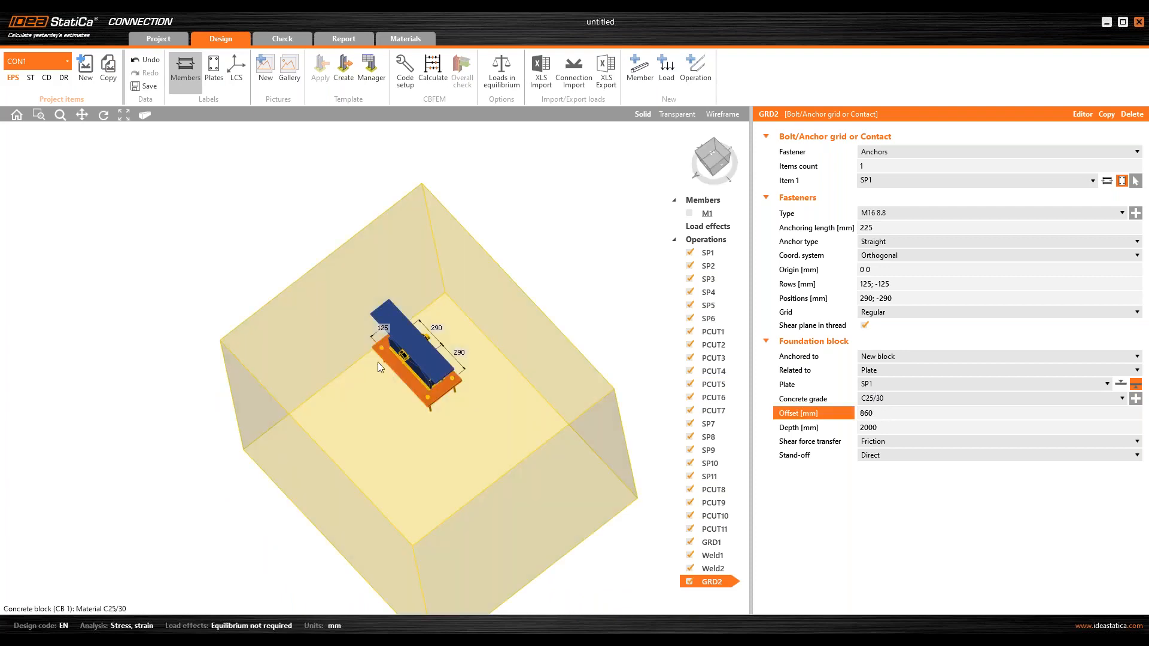
{"action": "middle_click_drag", "start_coordinate": [411, 404], "coordinate": [413, 412]}
{"action": "scroll", "coordinate": [413, 411], "scroll_direction": "up", "scroll_amount": 3}
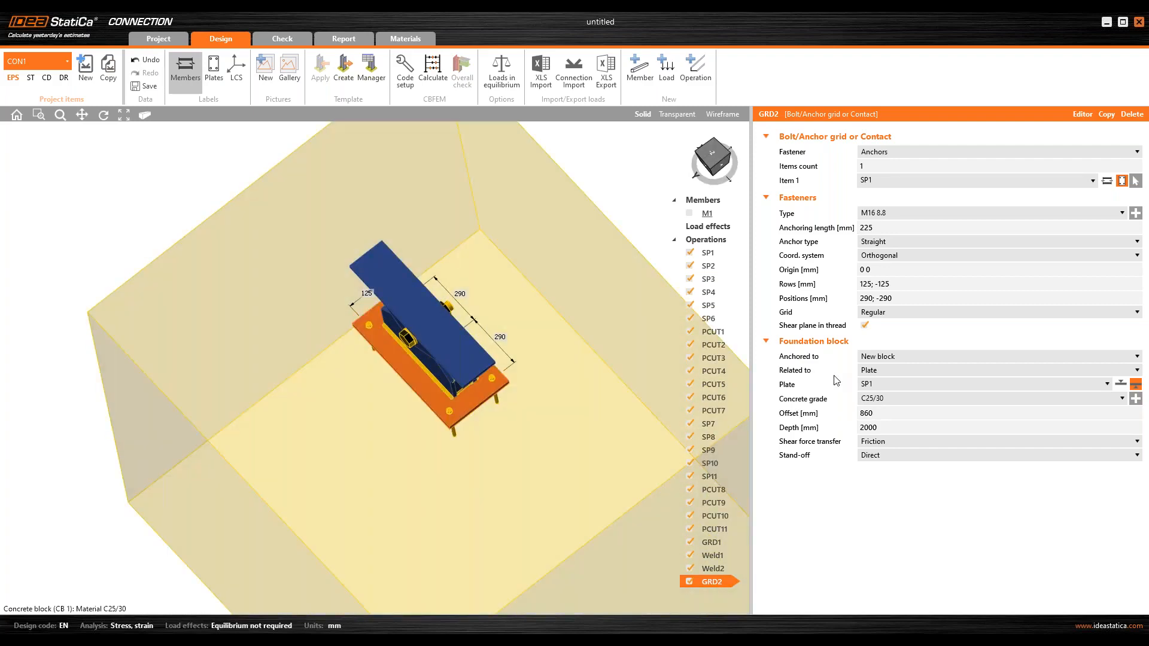
{"action": "double_click", "coordinate": [905, 412]}
{"action": "left_click", "coordinate": [900, 414]}
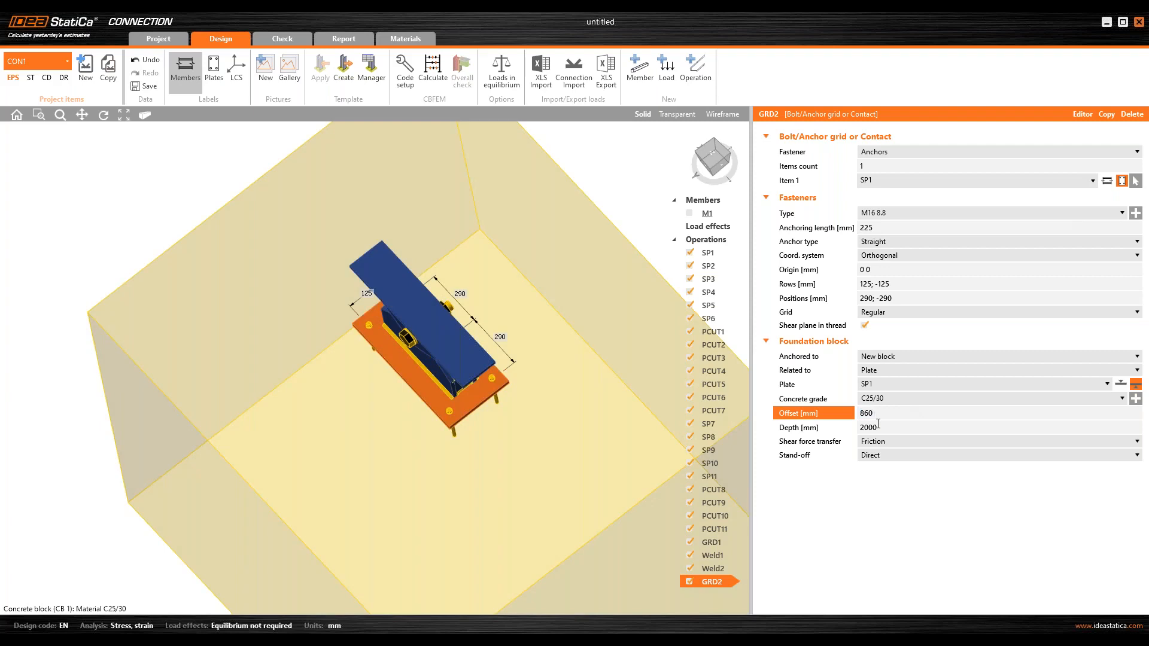
{"action": "type", "text": "860 1000 1000"}
{"action": "key", "text": "Tab"}
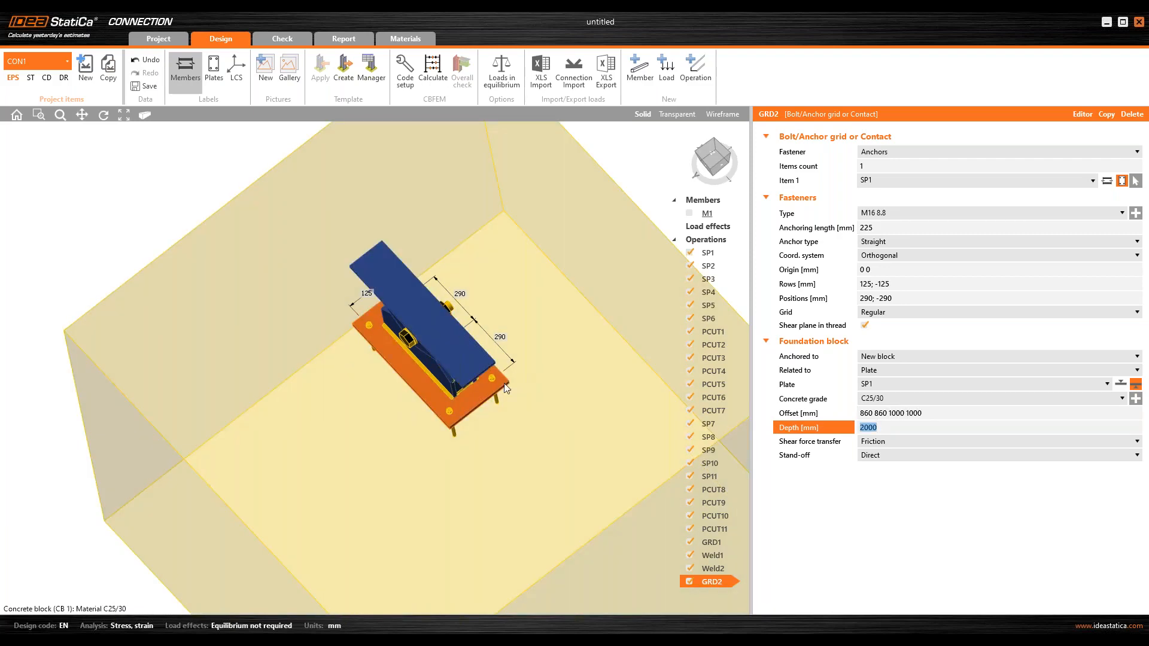
- Transfer the shear force through a shear lug and assign it a new rolled HEB100 cross-section
{"action": "right_click_drag", "start_coordinate": [456, 393], "coordinate": [353, 346]}
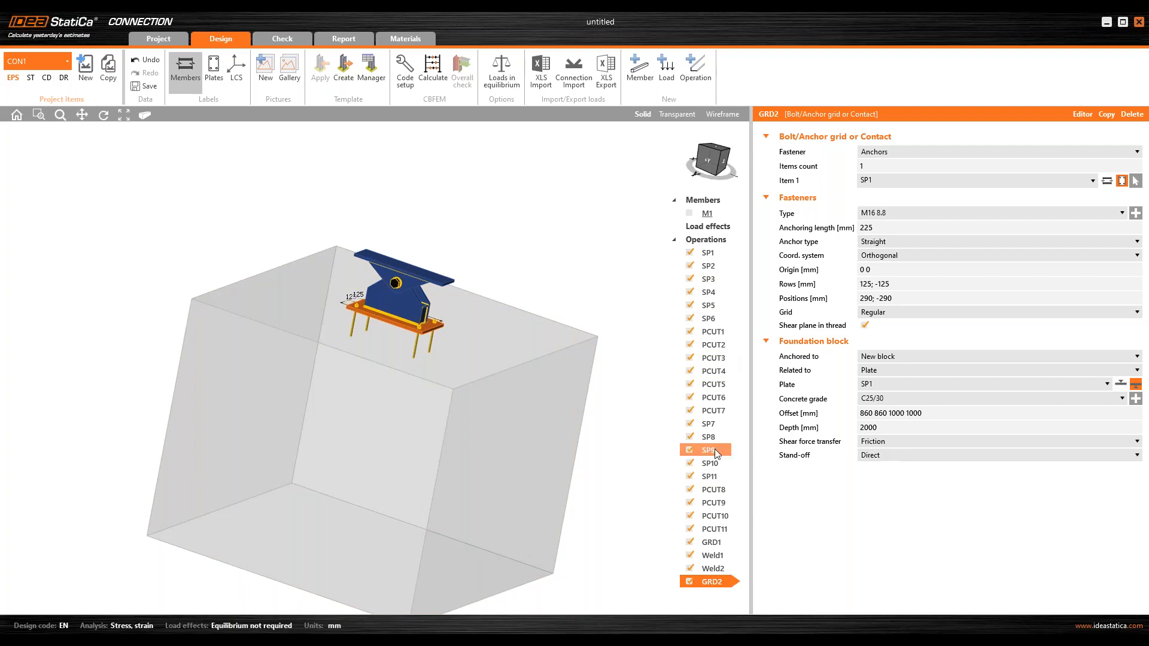
{"action": "left_click", "coordinate": [894, 445]}
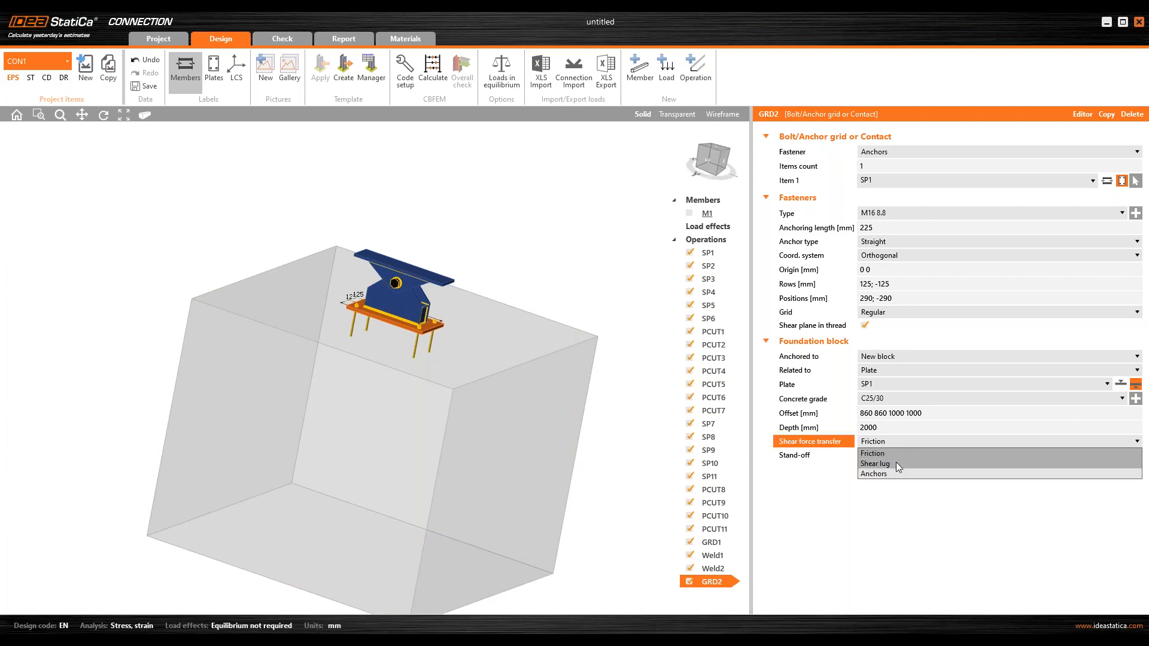
{"action": "left_click", "coordinate": [893, 465]}
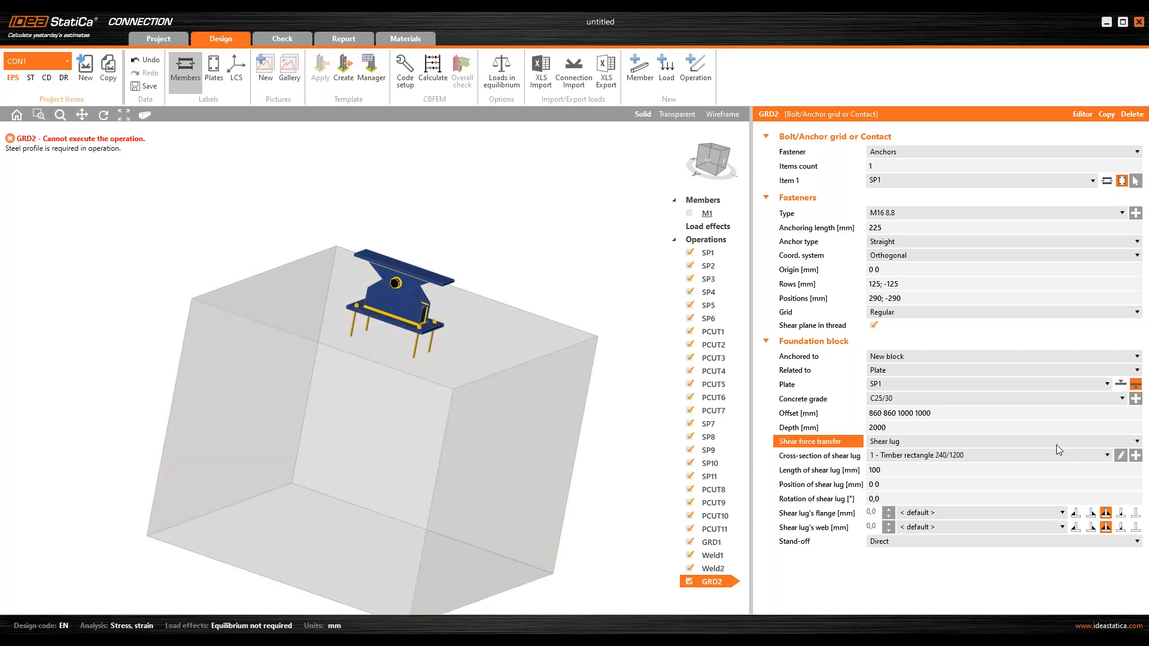
{"action": "left_click", "coordinate": [1135, 455]}
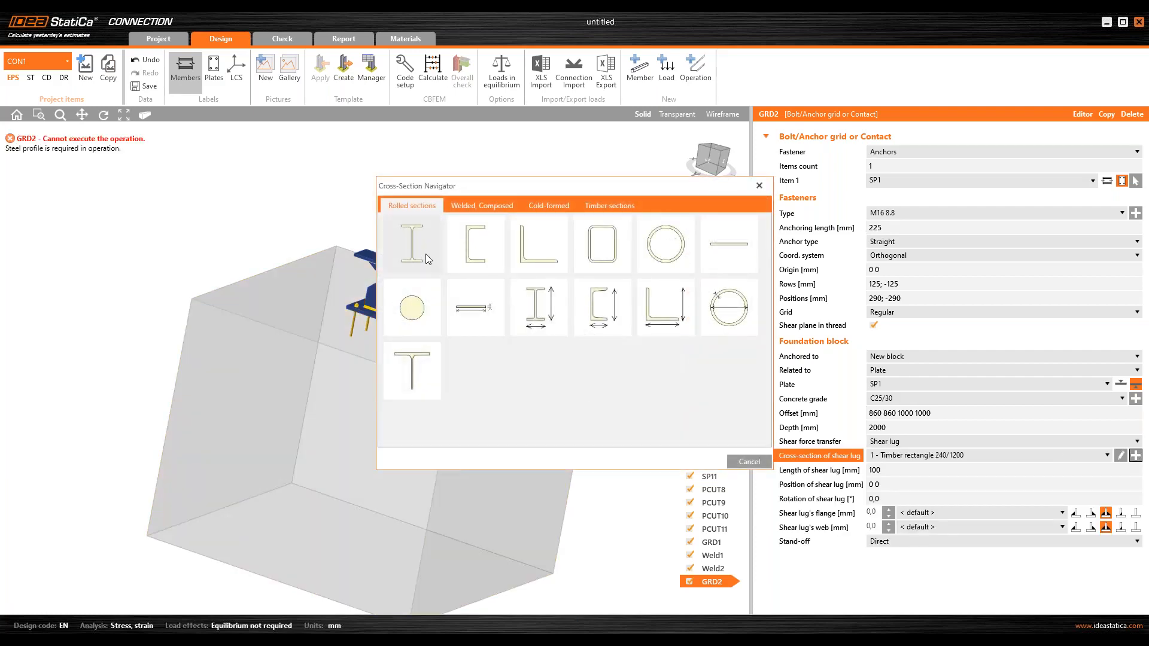
{"action": "left_click", "coordinate": [425, 254]}
{"action": "left_click", "coordinate": [522, 187]}
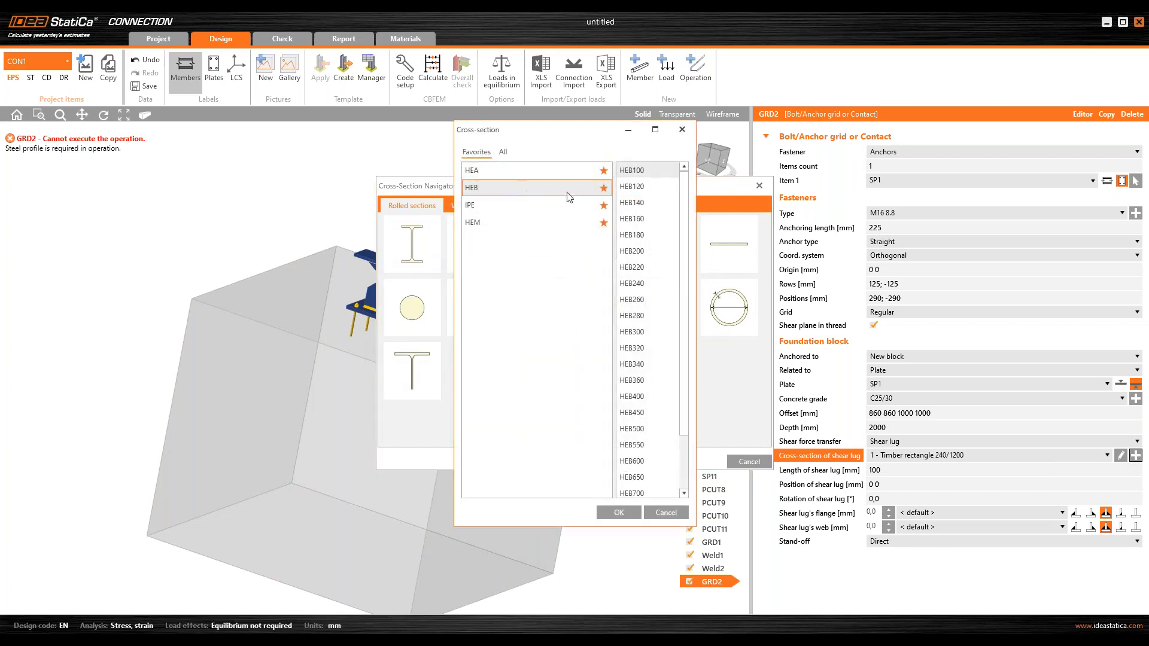
{"action": "left_click", "coordinate": [626, 513]}
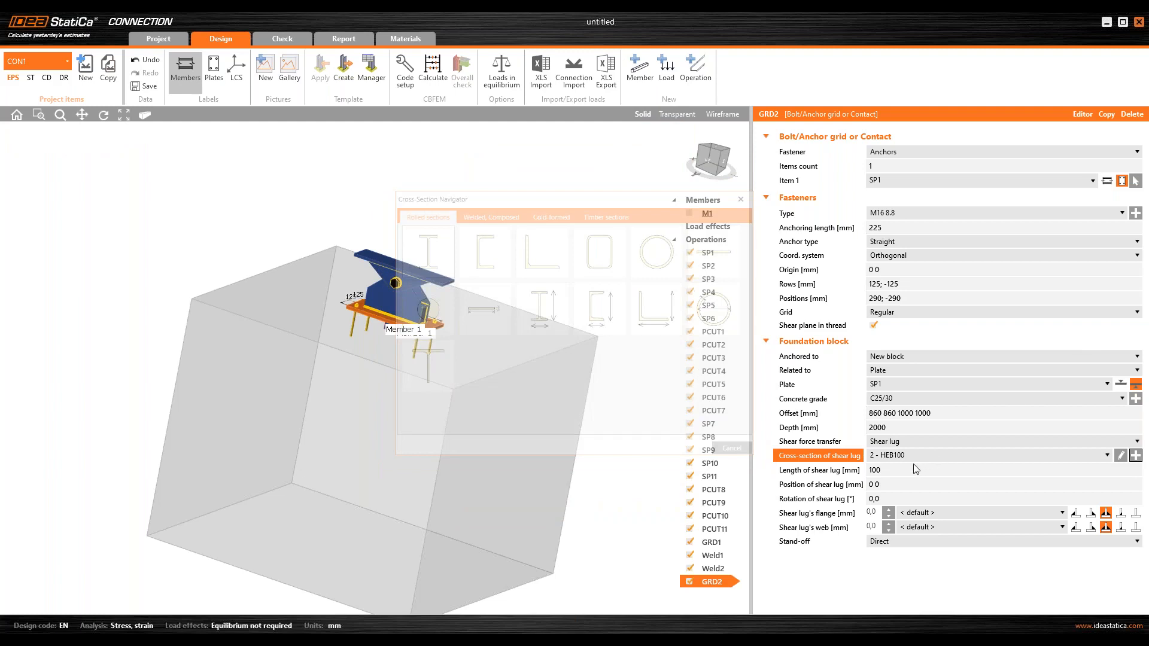
- Set the length of the shear lug to 130 mm
{"action": "left_click", "coordinate": [832, 474]}
{"action": "type", "text": "130"}
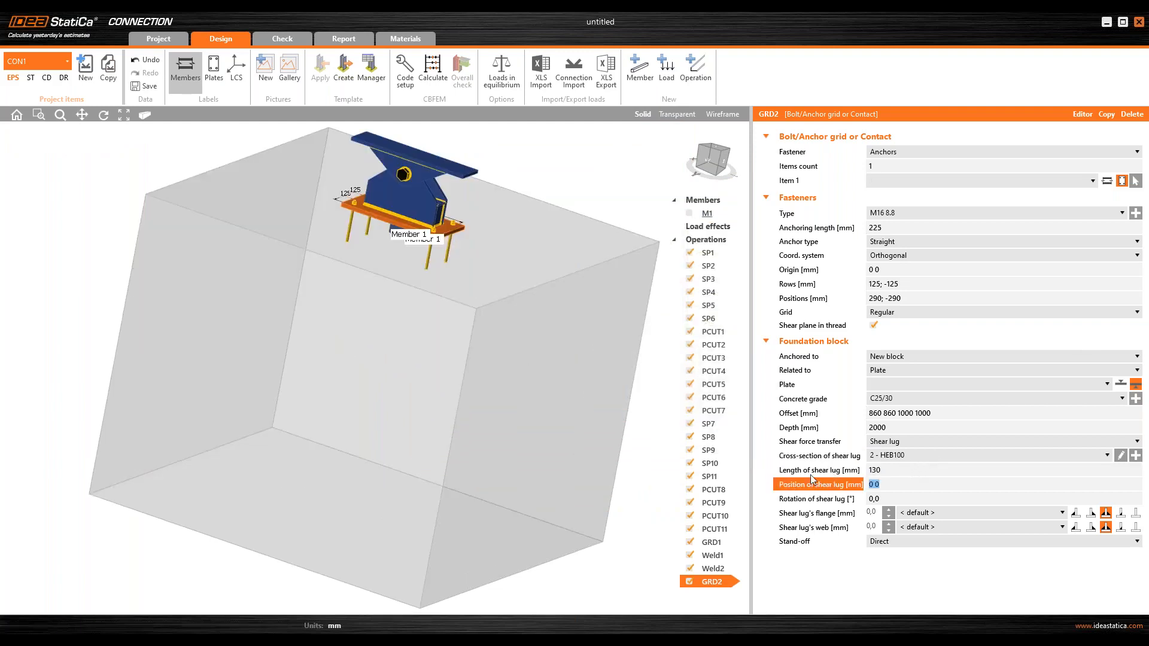
{"action": "key", "text": "Tab"}
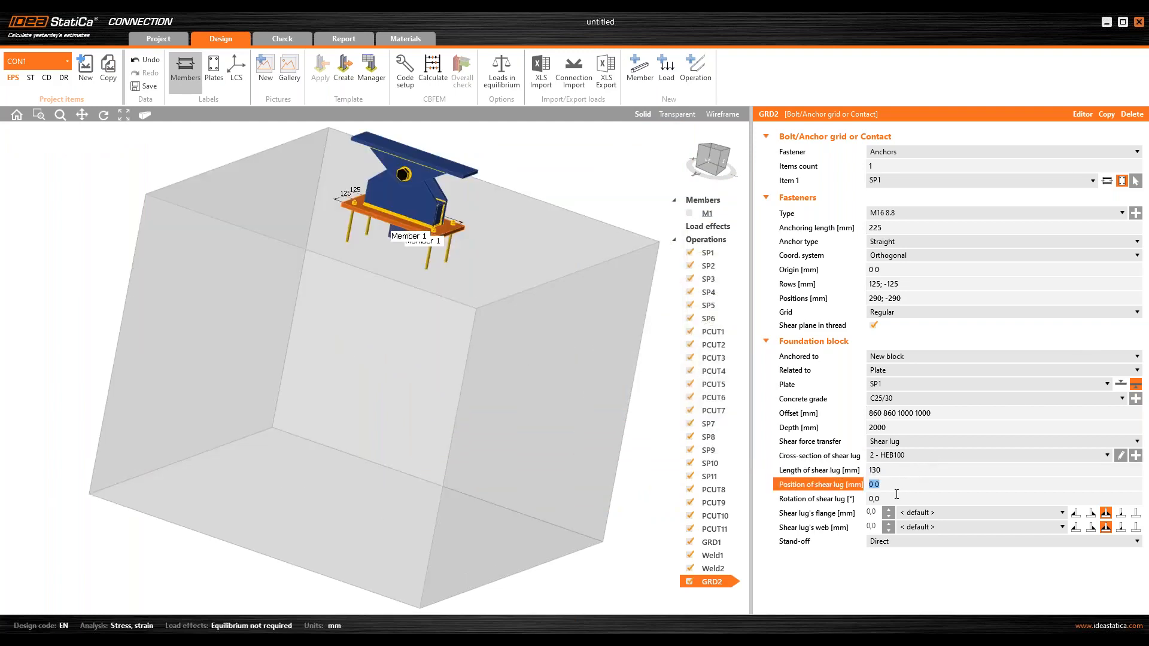
{"action": "scroll", "coordinate": [396, 222], "scroll_direction": "up", "scroll_amount": 4}
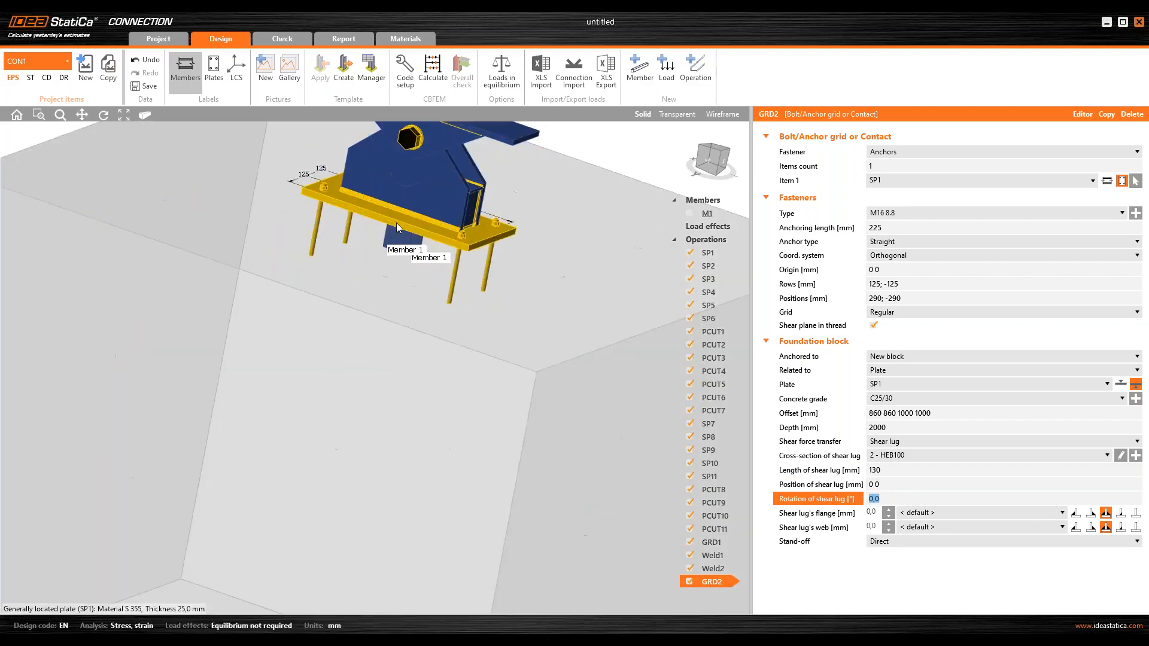
- Set the rotation of the shear lug to 90°
{"action": "right_click_drag", "start_coordinate": [505, 257], "coordinate": [492, 237]}
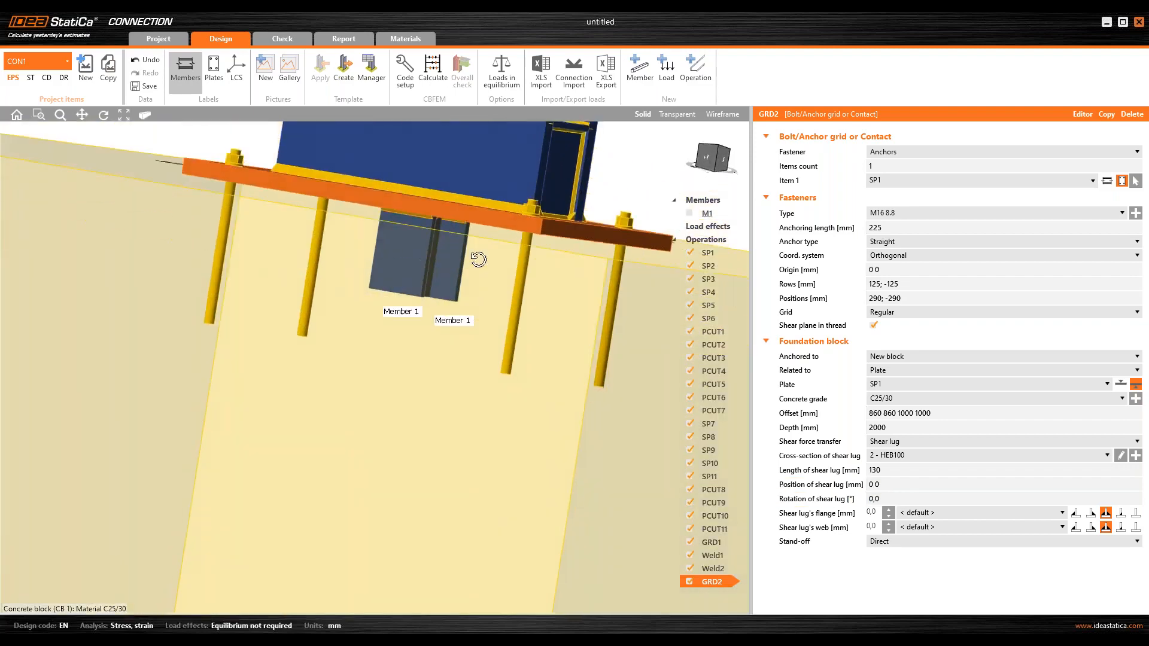
{"action": "left_click", "coordinate": [874, 499]}
{"action": "type", "text": "90"}
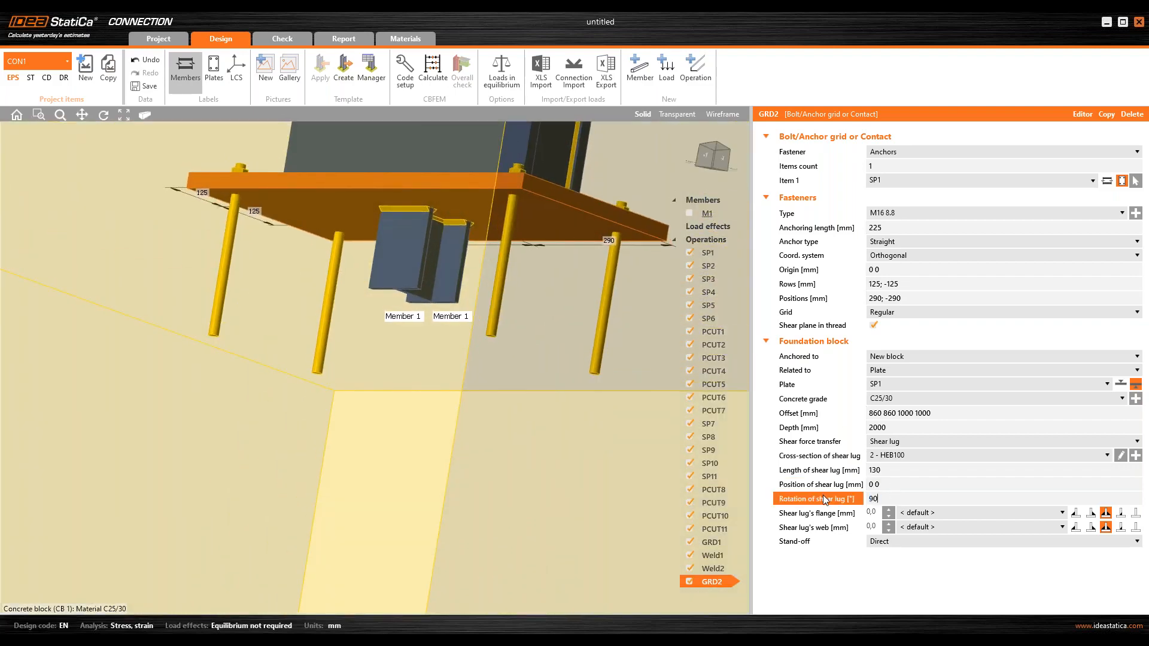
{"action": "key", "text": "Tab"}
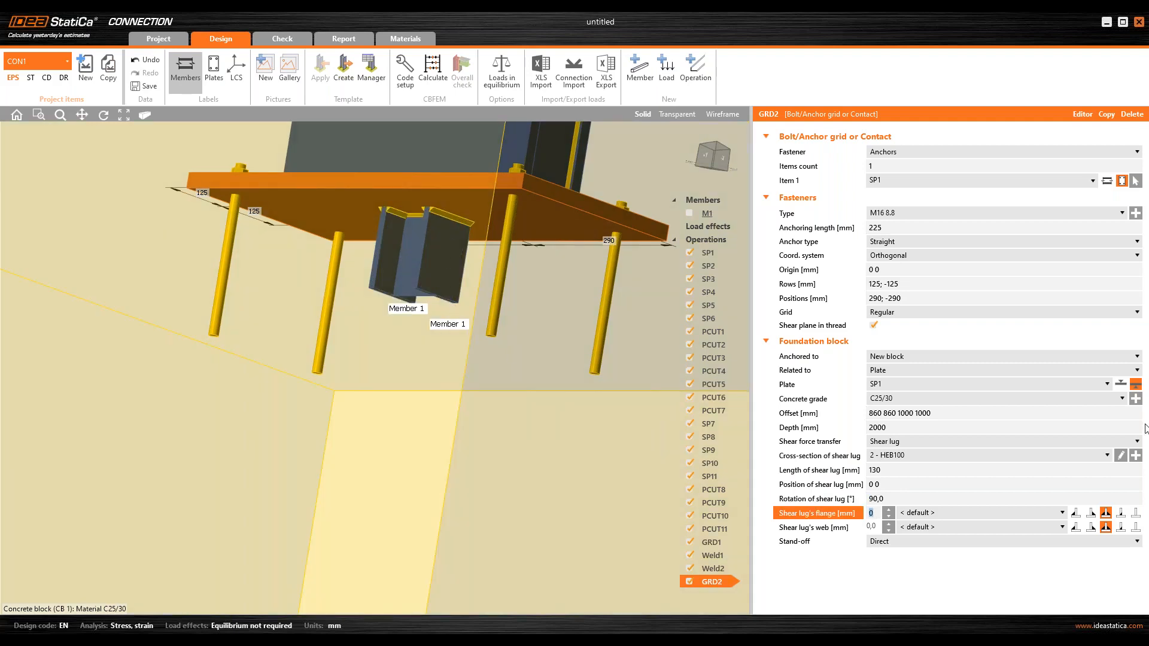
- Set the weld sizes of the shear lug's flange and web to 5 mm each
{"action": "type", "text": "5"}
{"action": "key", "text": "Tab"}
{"action": "type", "text": "5"}
{"action": "key", "text": "Tab"}
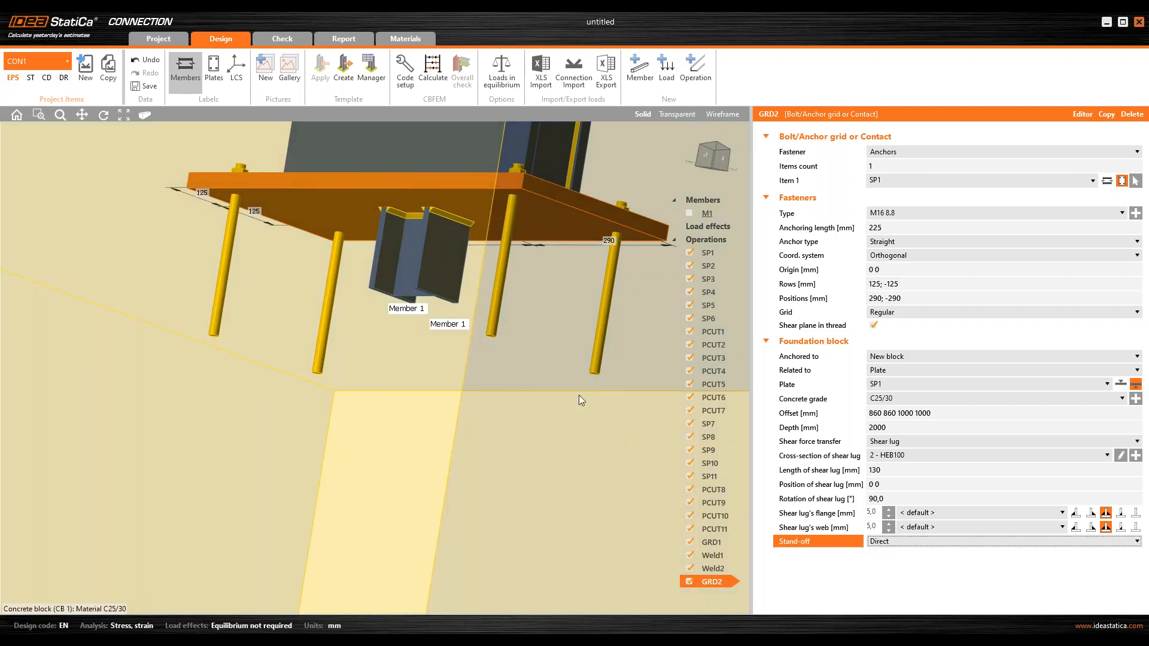
- Change the foundation block's stand-off to a mortar joint with a thickness of 25 mm
{"action": "right_click_drag", "start_coordinate": [415, 299], "coordinate": [488, 305]}
{"action": "middle_click_drag", "start_coordinate": [487, 301], "coordinate": [420, 338]}
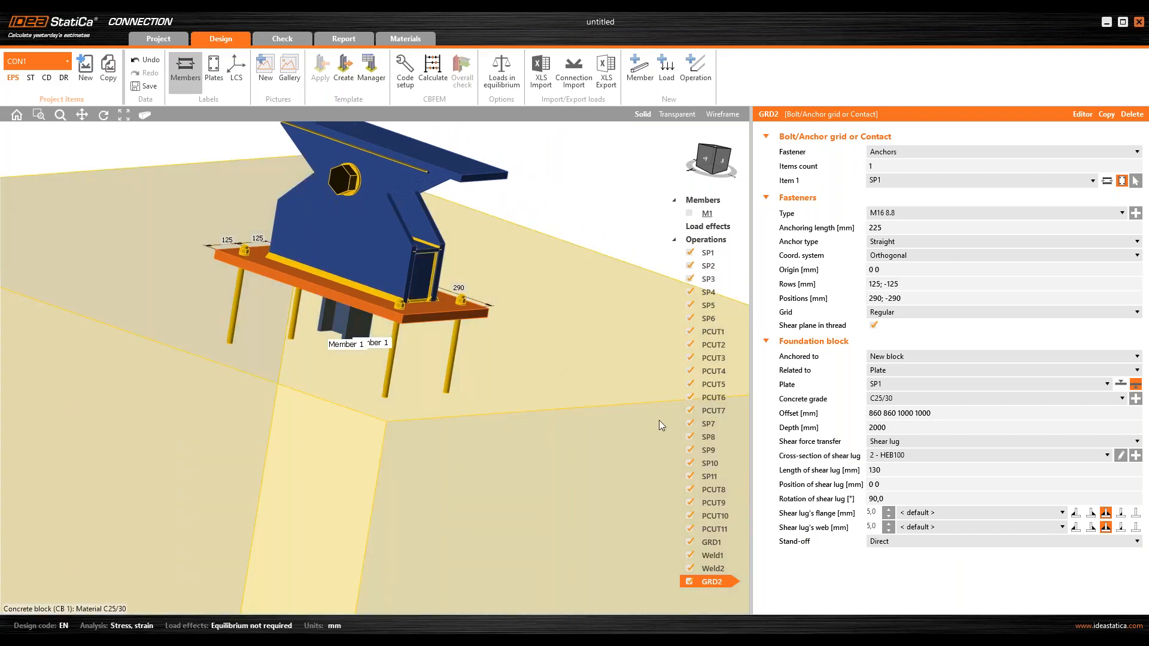
{"action": "left_click", "coordinate": [895, 543]}
{"action": "left_click", "coordinate": [907, 562]}
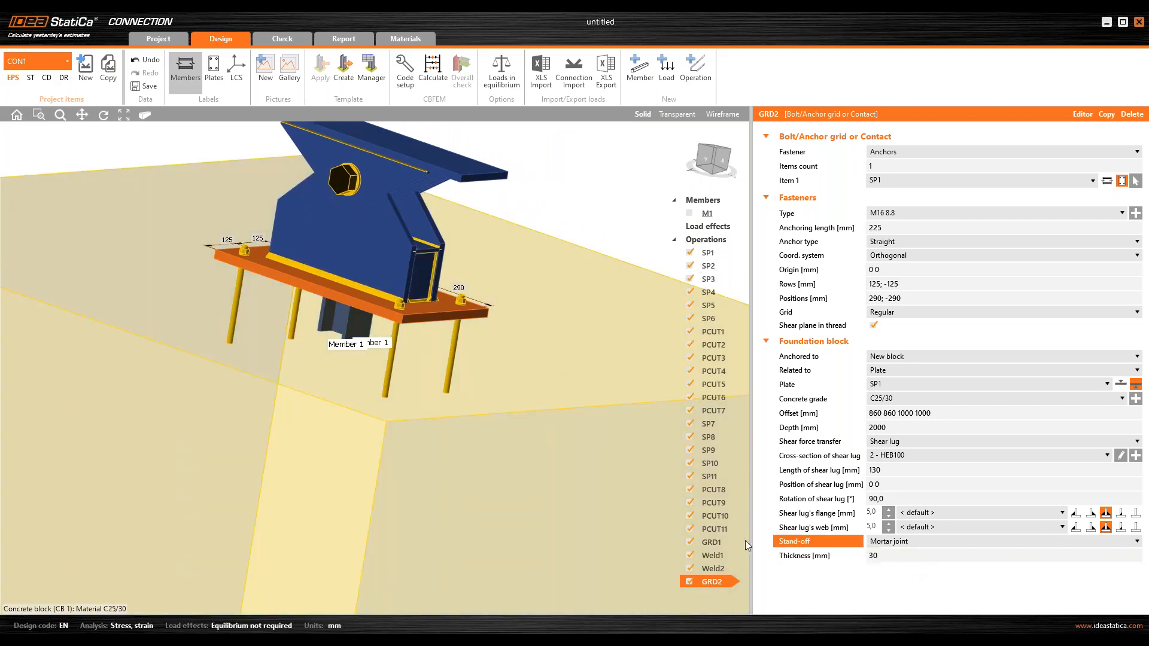
{"action": "double_click", "coordinate": [889, 555]}
{"action": "type", "text": "25"}
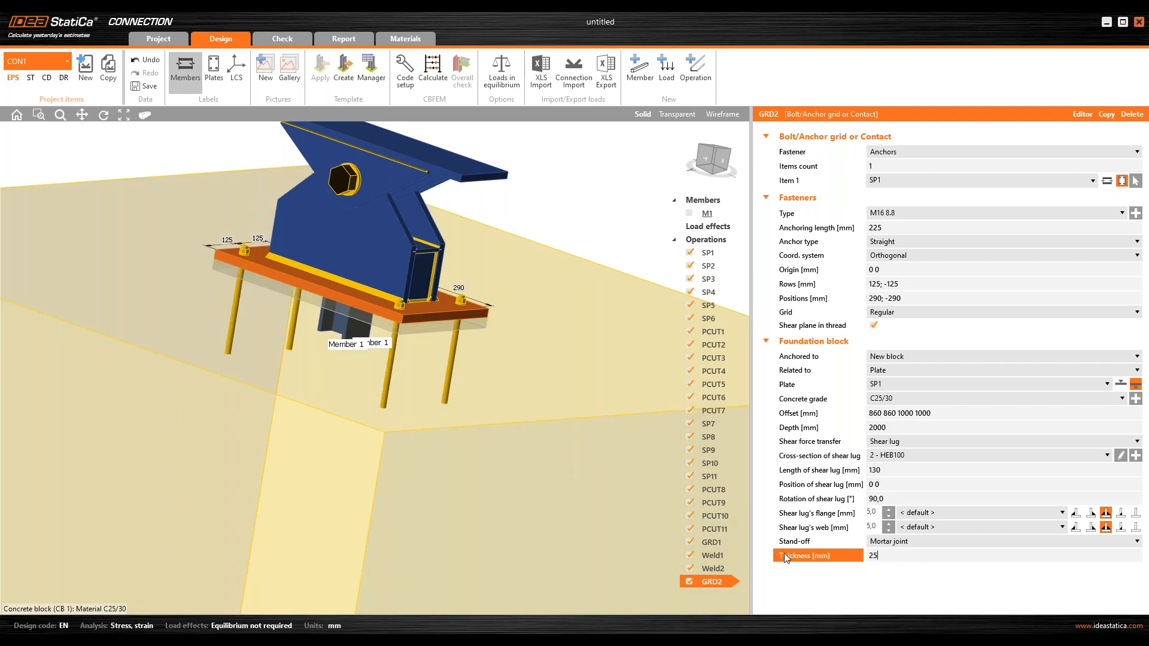
{"action": "key", "text": "Return"}
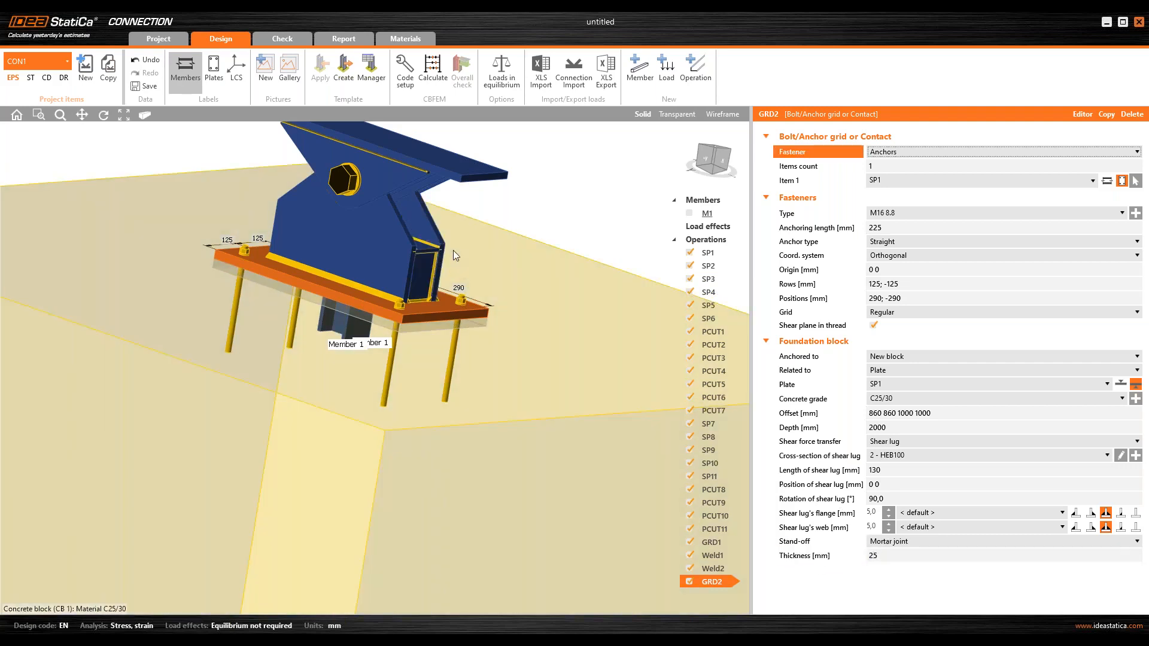
- Examine the support with its anchors, shear lug and mortar joint, and inspect the properties of its top plate
{"action": "right_click_drag", "start_coordinate": [453, 250], "coordinate": [435, 246]}
{"action": "scroll", "coordinate": [419, 269], "scroll_direction": "down", "scroll_amount": 3}
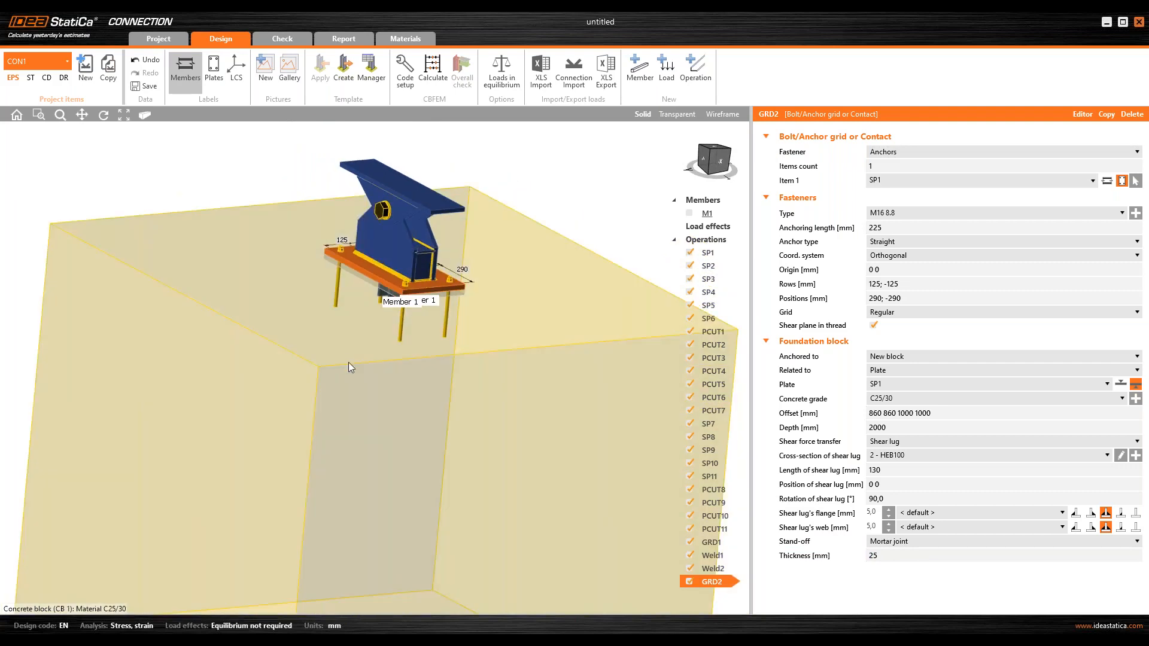
{"action": "right_click_drag", "start_coordinate": [348, 362], "coordinate": [316, 318]}
{"action": "middle_click_drag", "start_coordinate": [317, 318], "coordinate": [348, 400]}
{"action": "scroll", "coordinate": [348, 400], "scroll_direction": "up", "scroll_amount": 4}
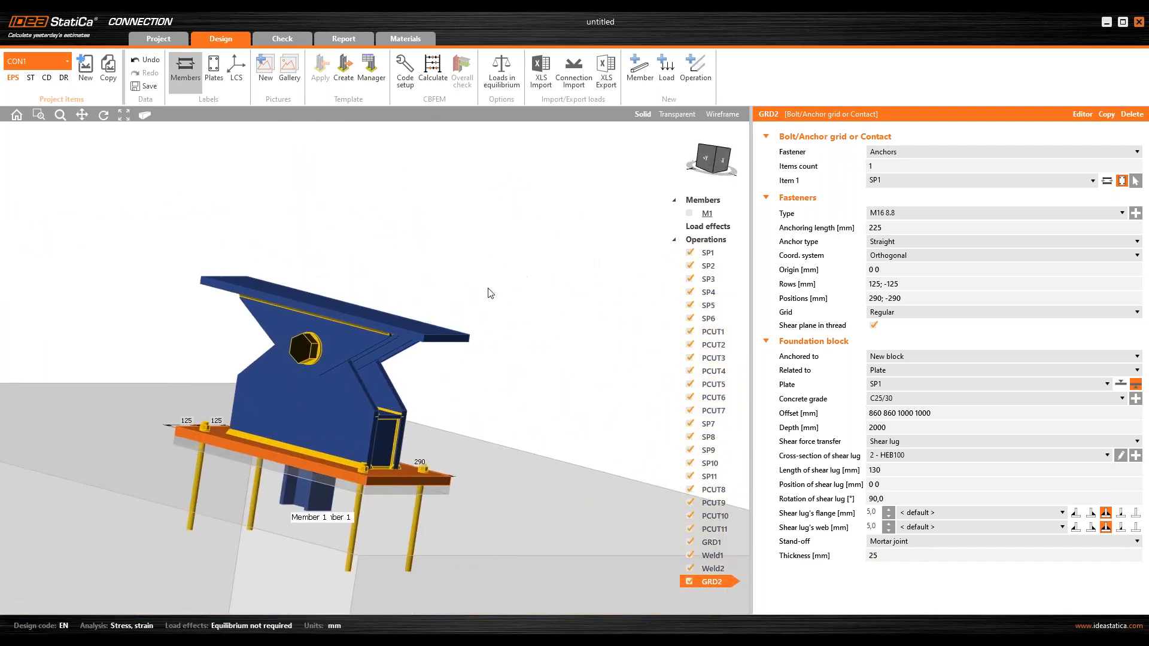
{"action": "right_click_drag", "start_coordinate": [325, 265], "coordinate": [328, 277]}
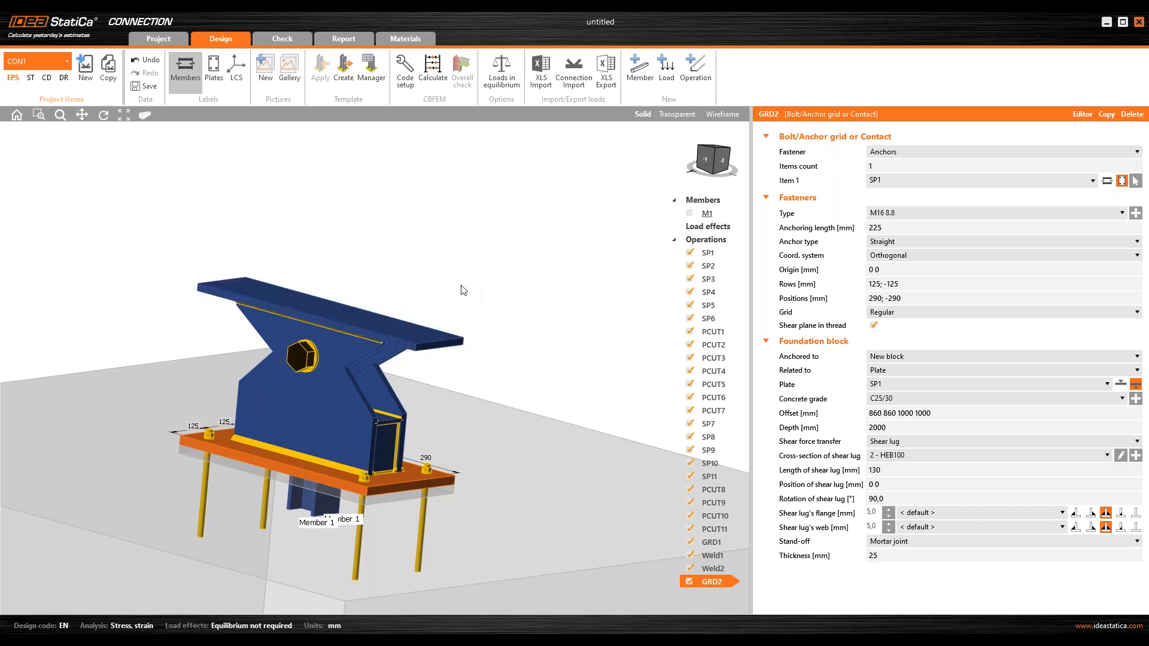
{"action": "right_click_drag", "start_coordinate": [461, 287], "coordinate": [454, 287]}
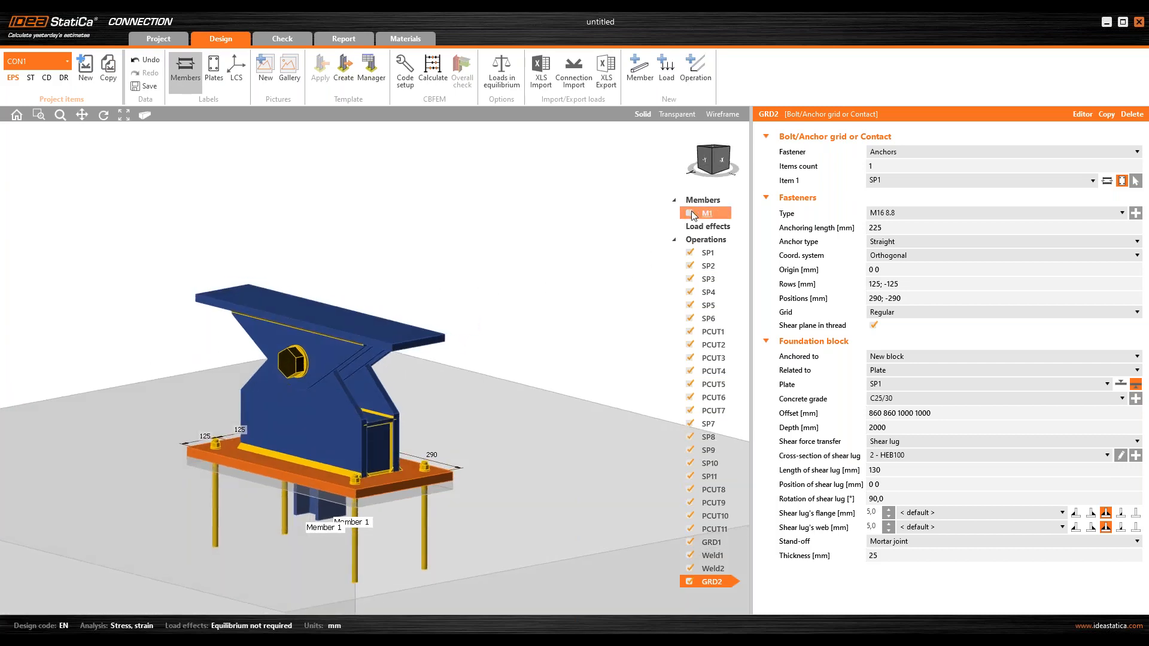
{"action": "left_click", "coordinate": [404, 334]}
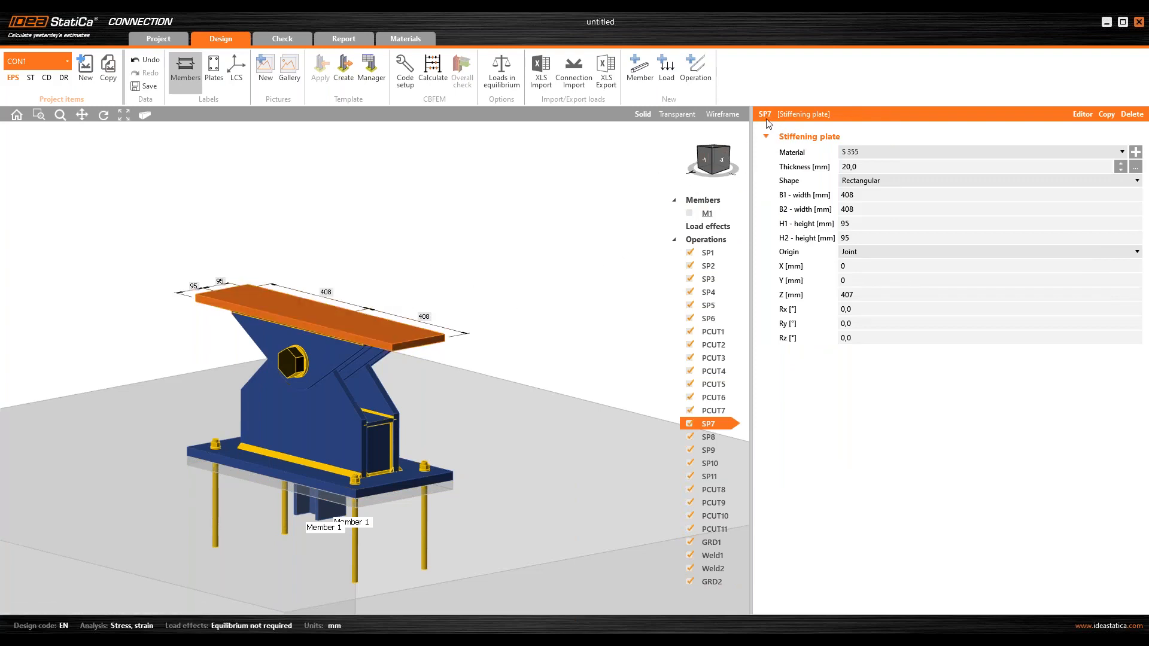
- Turn the bearing timber member M1 back on in the model
{"action": "left_click", "coordinate": [709, 213]}
{"action": "left_click", "coordinate": [689, 213]}
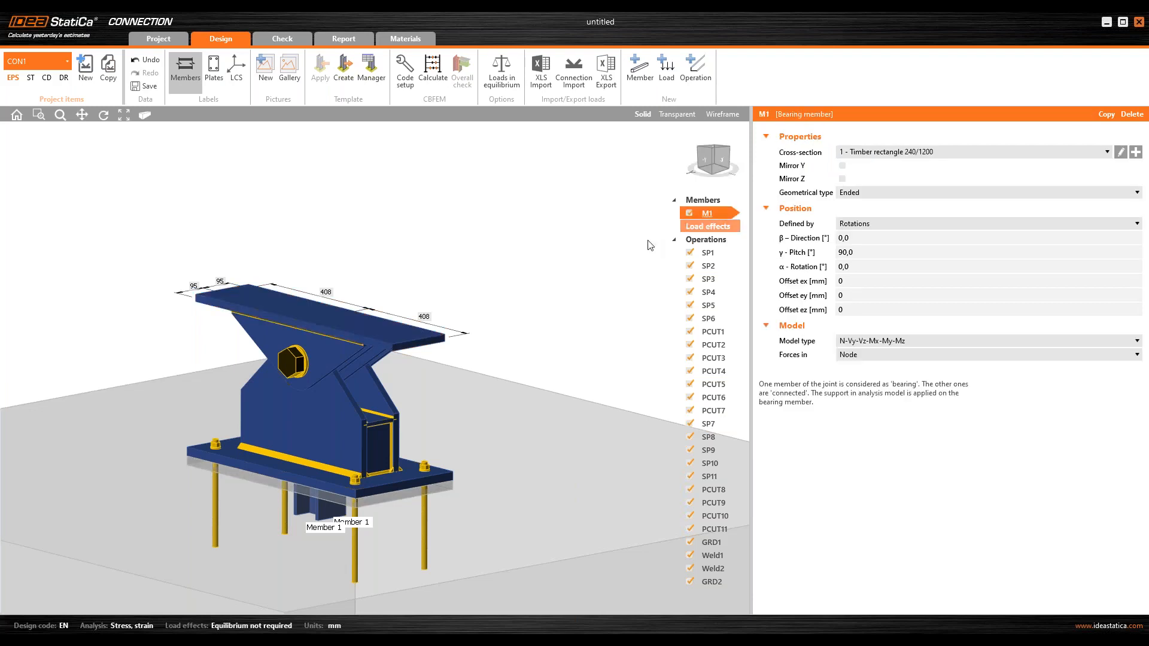
{"action": "scroll", "coordinate": [474, 303], "scroll_direction": "down", "scroll_amount": 3}
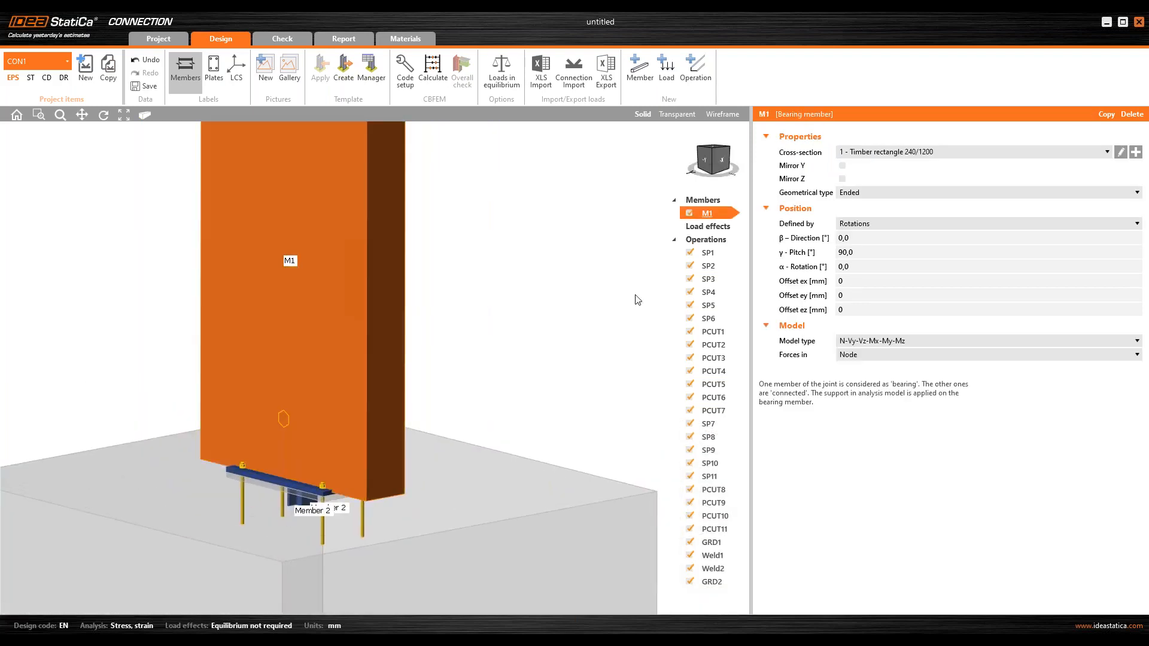
- Add a member cut that trims timber member M1 by stiffening plate SP7
{"action": "left_click", "coordinate": [695, 69]}
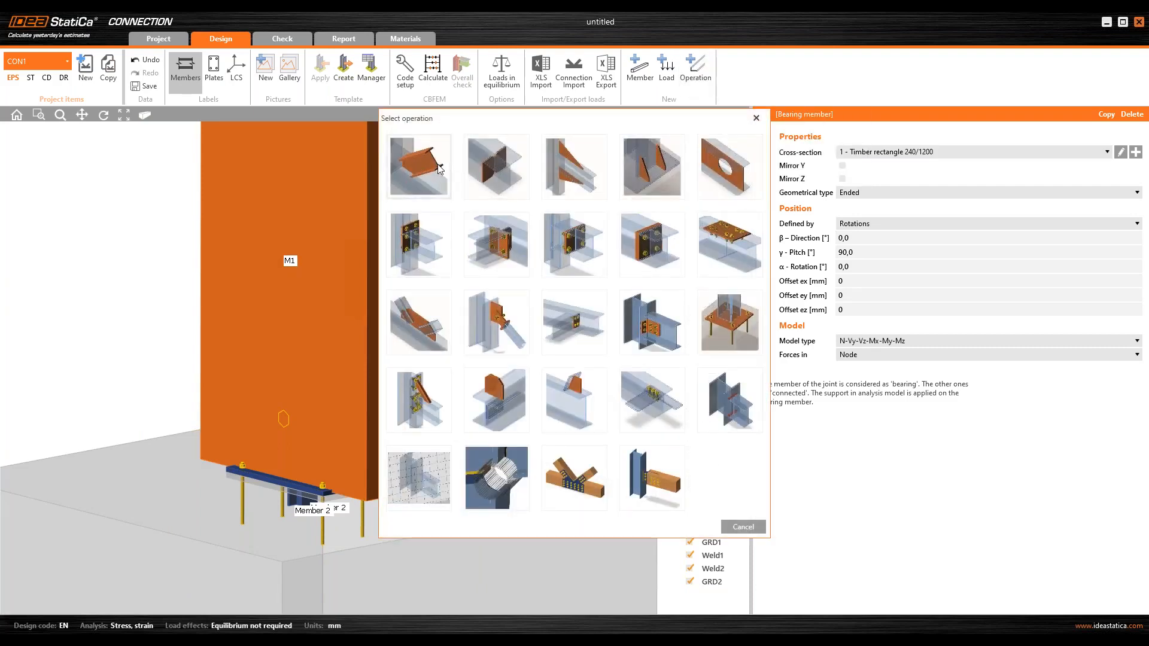
{"action": "left_click", "coordinate": [438, 165]}
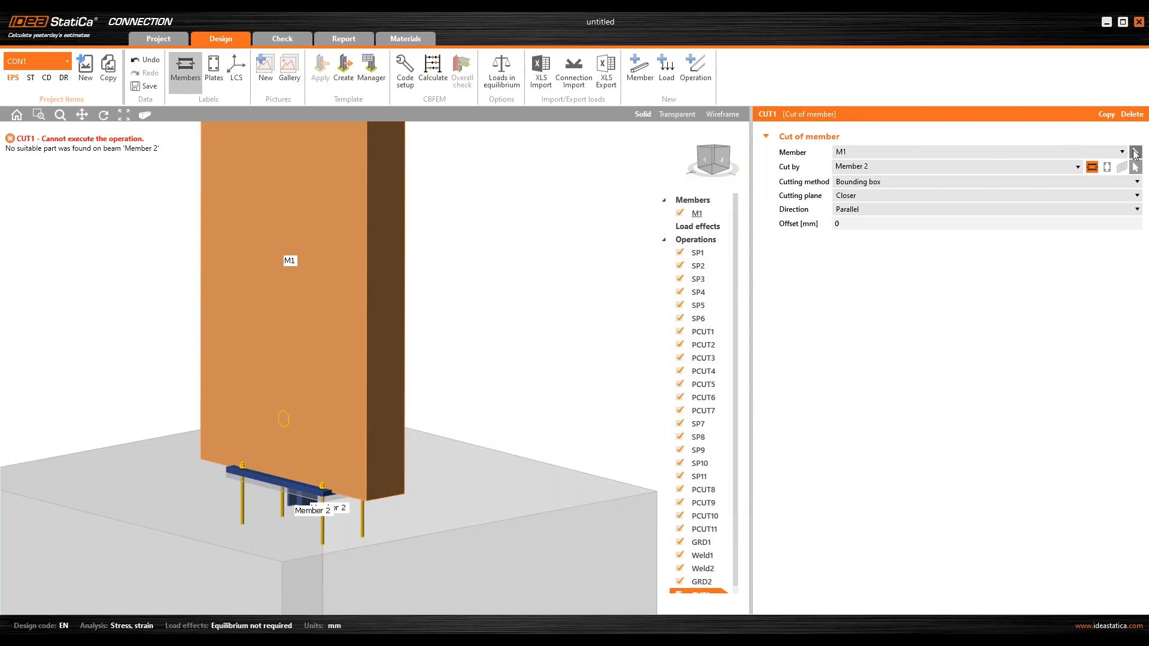
{"action": "left_click", "coordinate": [1108, 167]}
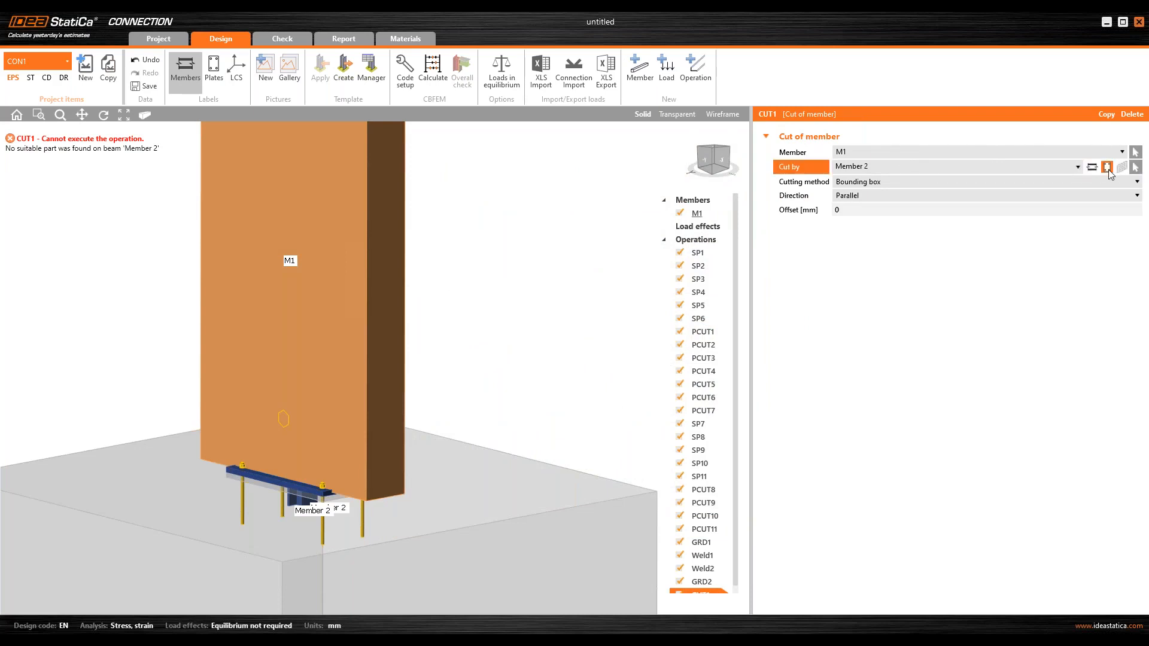
{"action": "left_click", "coordinate": [965, 166]}
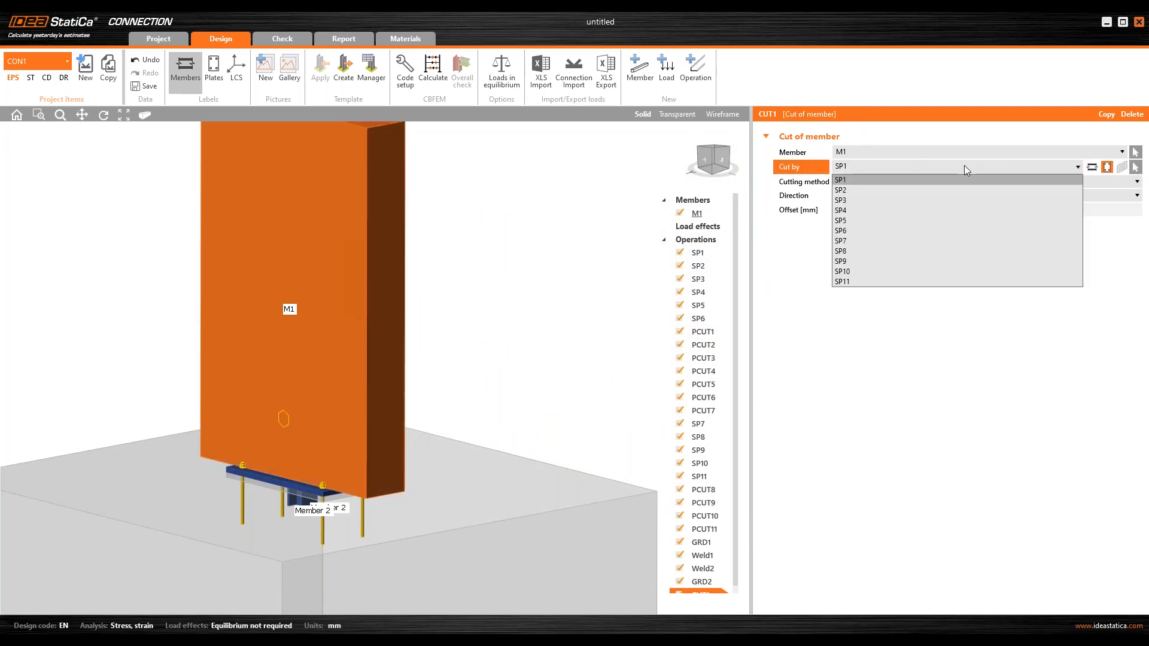
{"action": "left_click", "coordinate": [911, 241]}
{"action": "right_click_drag", "start_coordinate": [371, 367], "coordinate": [310, 411]}
{"action": "scroll", "coordinate": [316, 416], "scroll_direction": "up", "scroll_amount": 5}
{"action": "scroll", "coordinate": [352, 353], "scroll_direction": "up", "scroll_amount": 3}
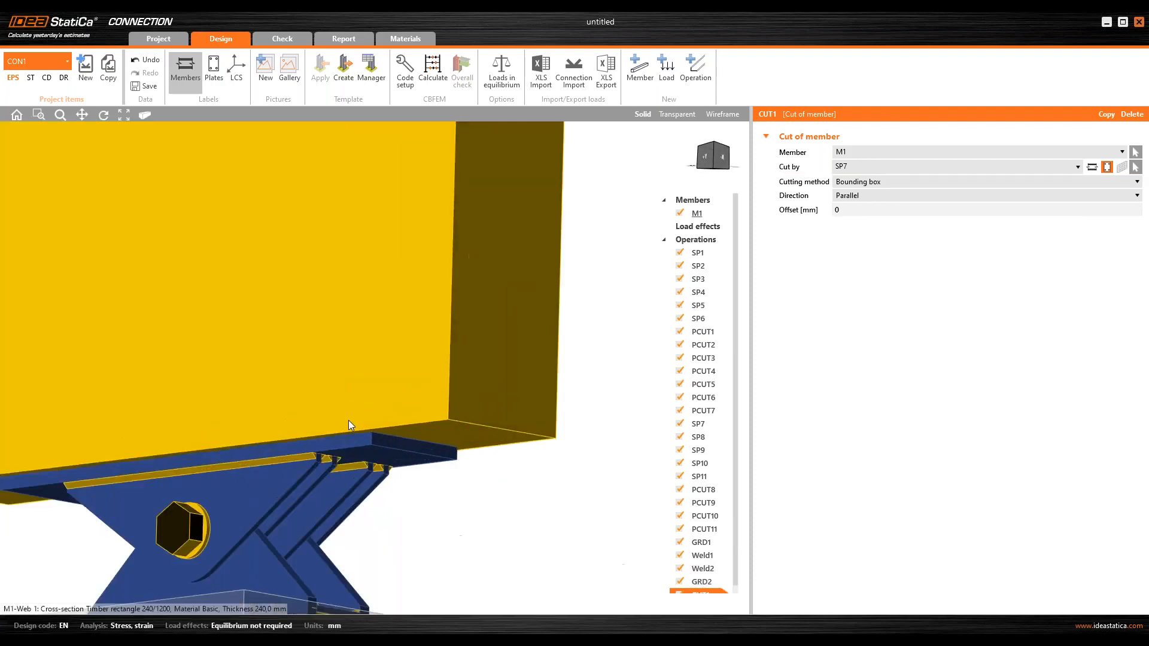
{"action": "scroll", "coordinate": [341, 390], "scroll_direction": "down", "scroll_amount": 2}
{"action": "scroll", "coordinate": [336, 389], "scroll_direction": "down", "scroll_amount": 2}
{"action": "left_click", "coordinate": [342, 386]}
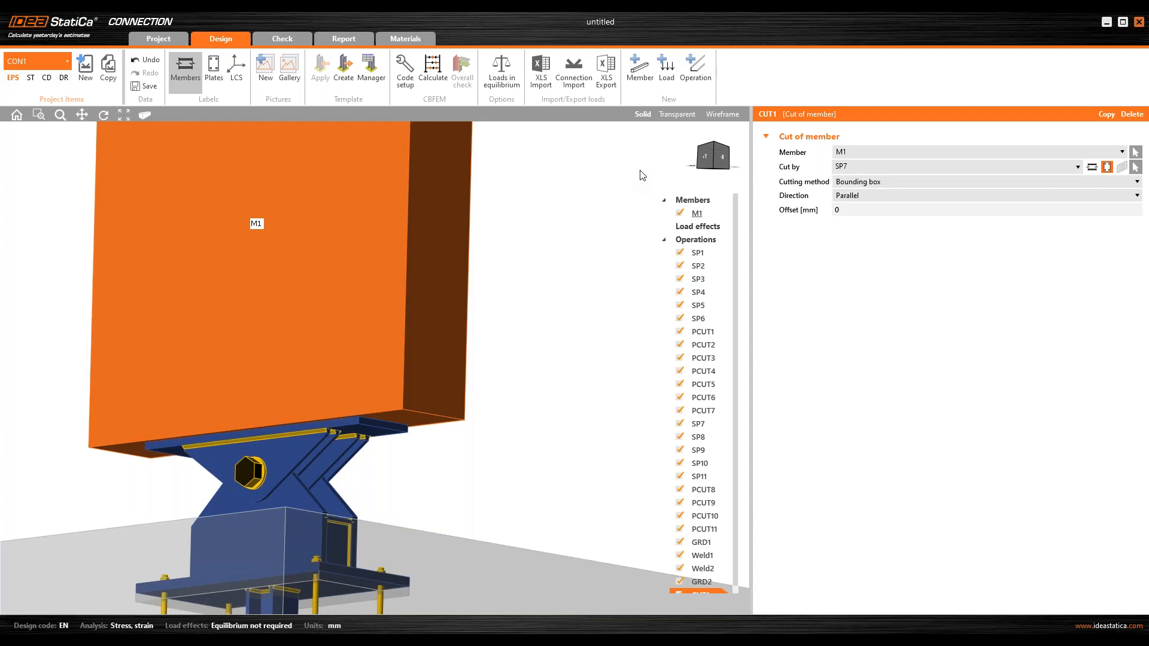
- Add a gusset plate for timber members and set its count of members to 1
{"action": "left_click", "coordinate": [697, 78]}
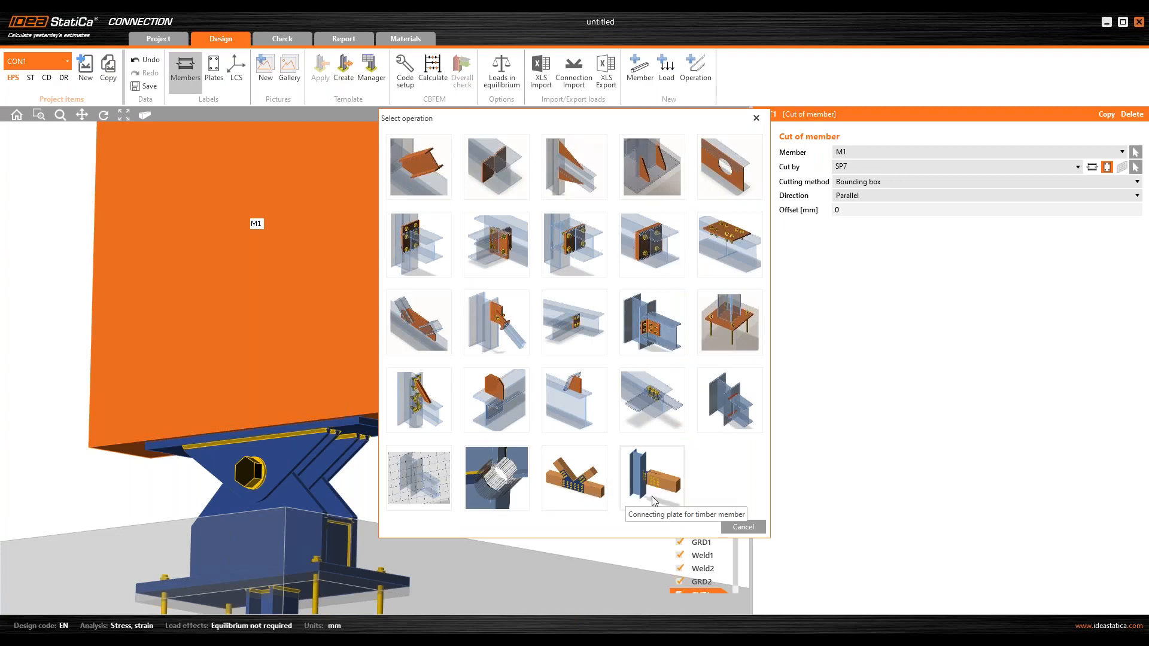
{"action": "left_click", "coordinate": [576, 477]}
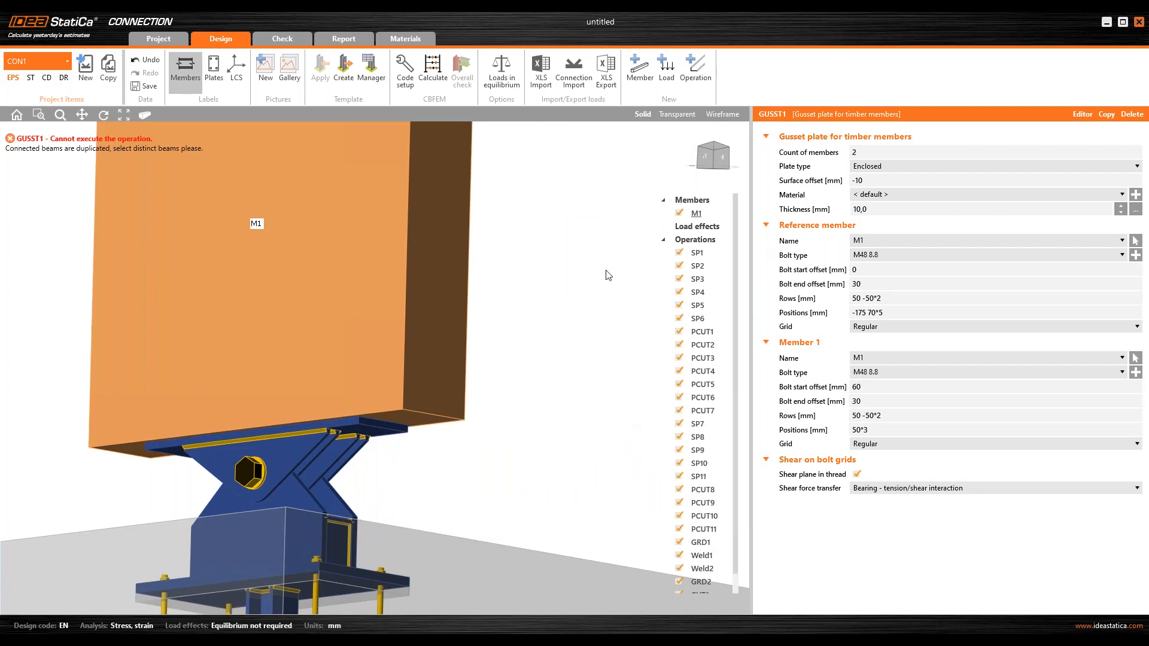
{"action": "scroll", "coordinate": [522, 258], "scroll_direction": "down", "scroll_amount": 3}
{"action": "middle_click_drag", "start_coordinate": [522, 258], "coordinate": [476, 303]}
{"action": "left_click", "coordinate": [862, 152]}
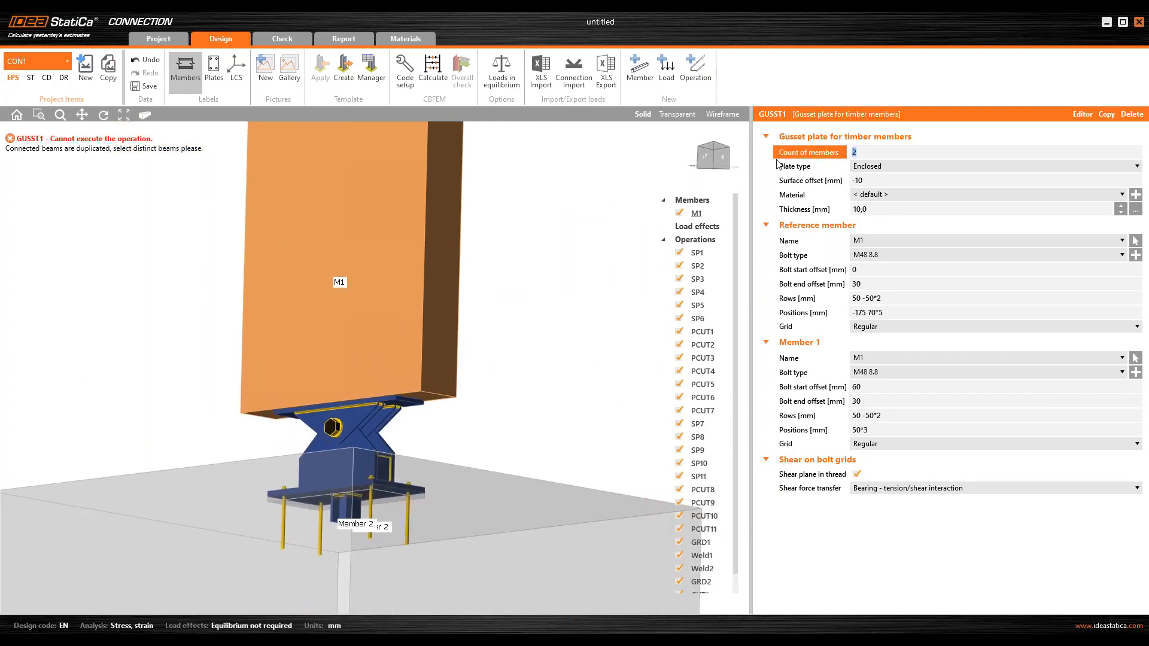
{"action": "type", "text": "1"}
{"action": "key", "text": "Return"}
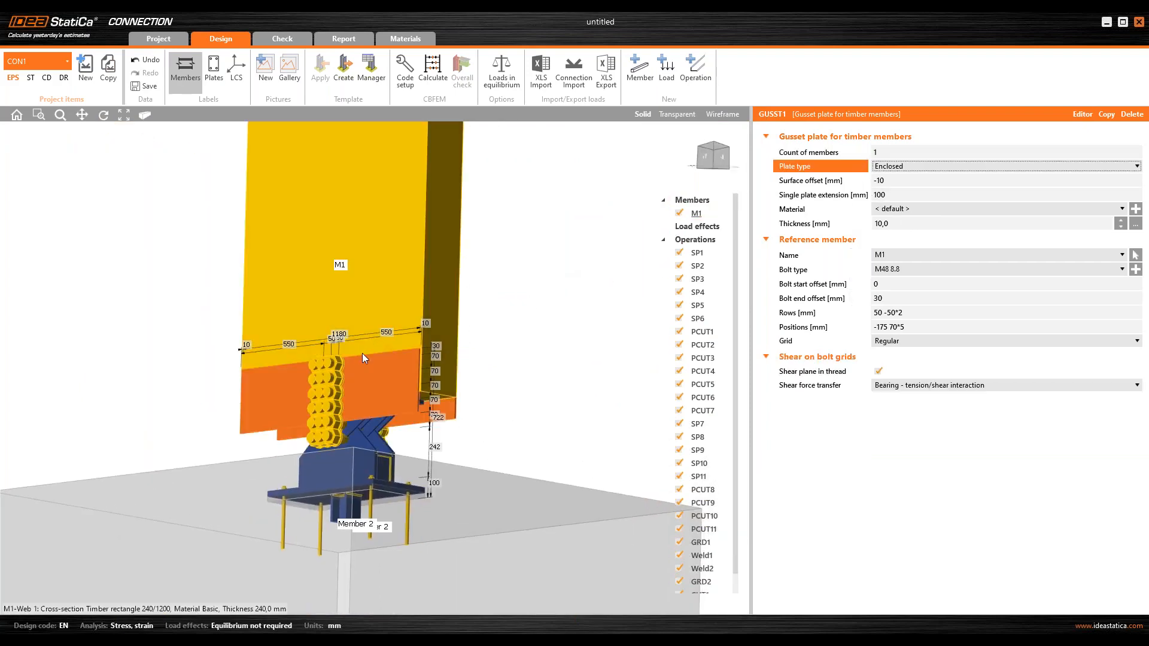
- Keep M1 as the gusset plate's reference member and change the plate type to Inserted
{"action": "left_click", "coordinate": [892, 254]}
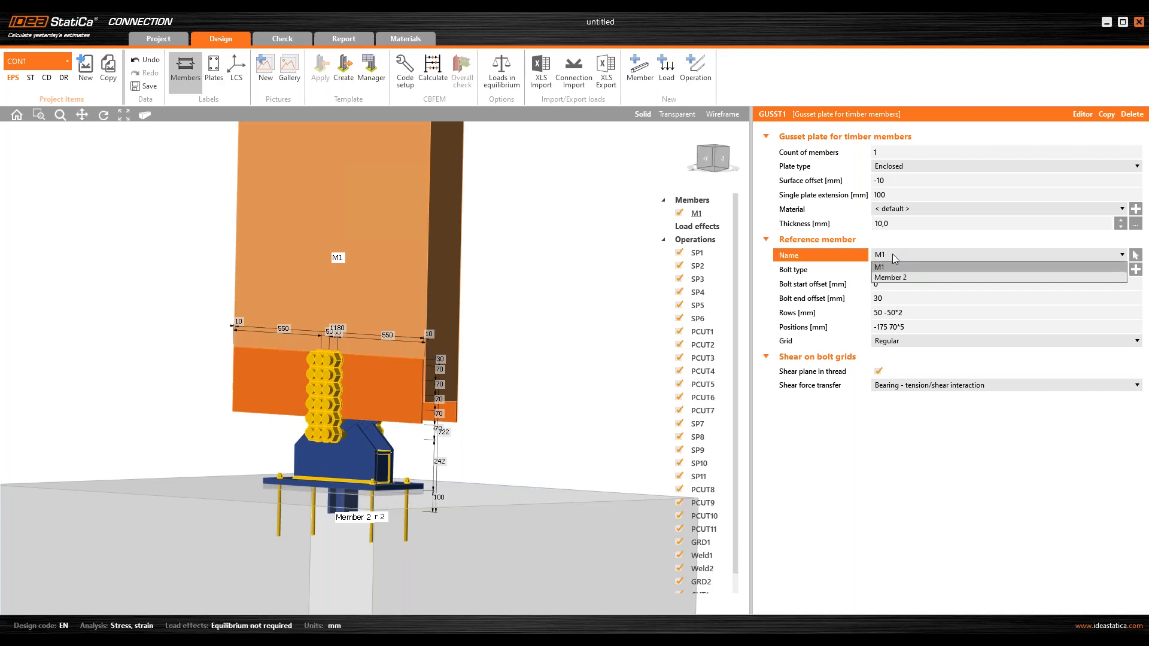
{"action": "left_click", "coordinate": [892, 254]}
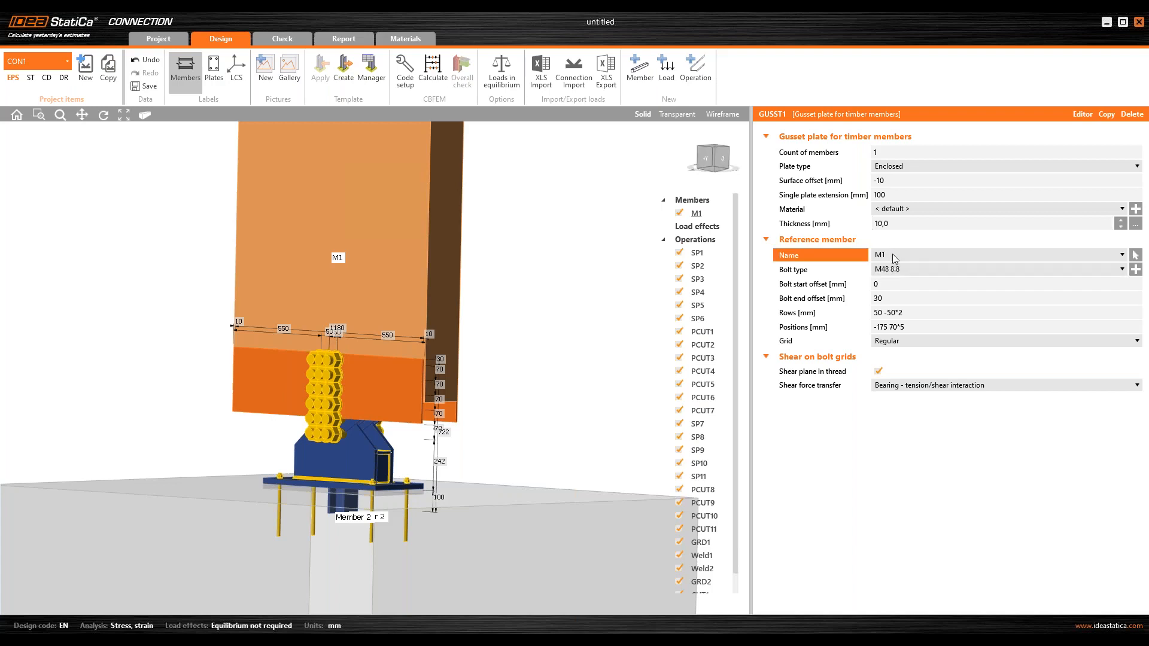
{"action": "right_click_drag", "start_coordinate": [253, 289], "coordinate": [411, 276]}
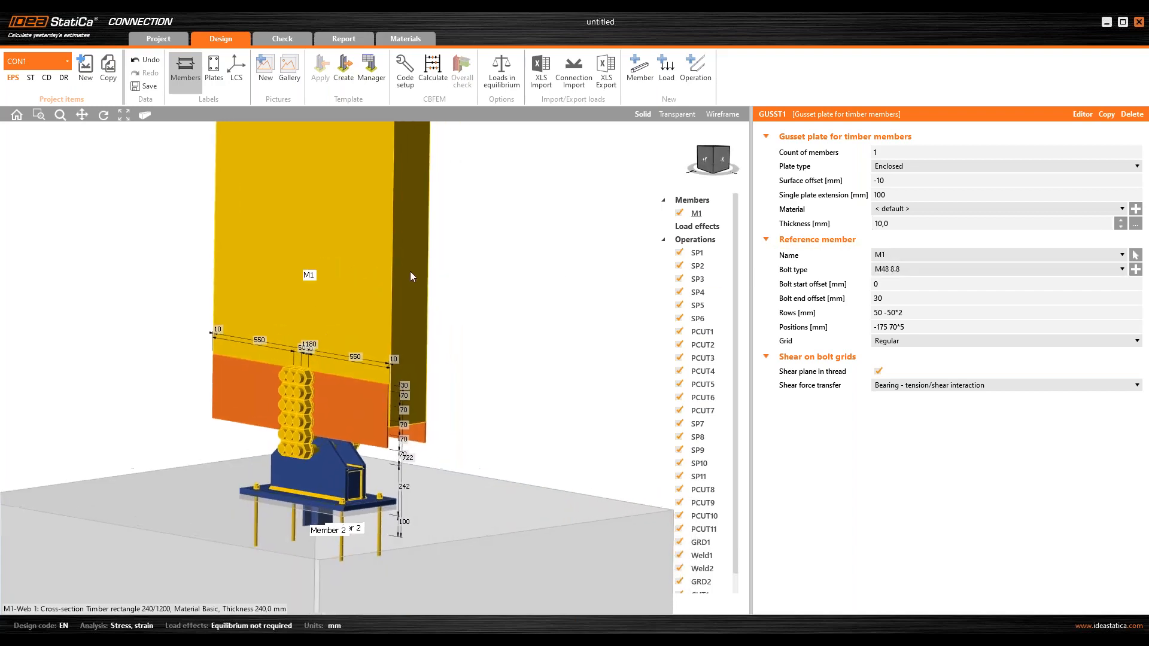
{"action": "scroll", "coordinate": [378, 284], "scroll_direction": "up", "scroll_amount": 3}
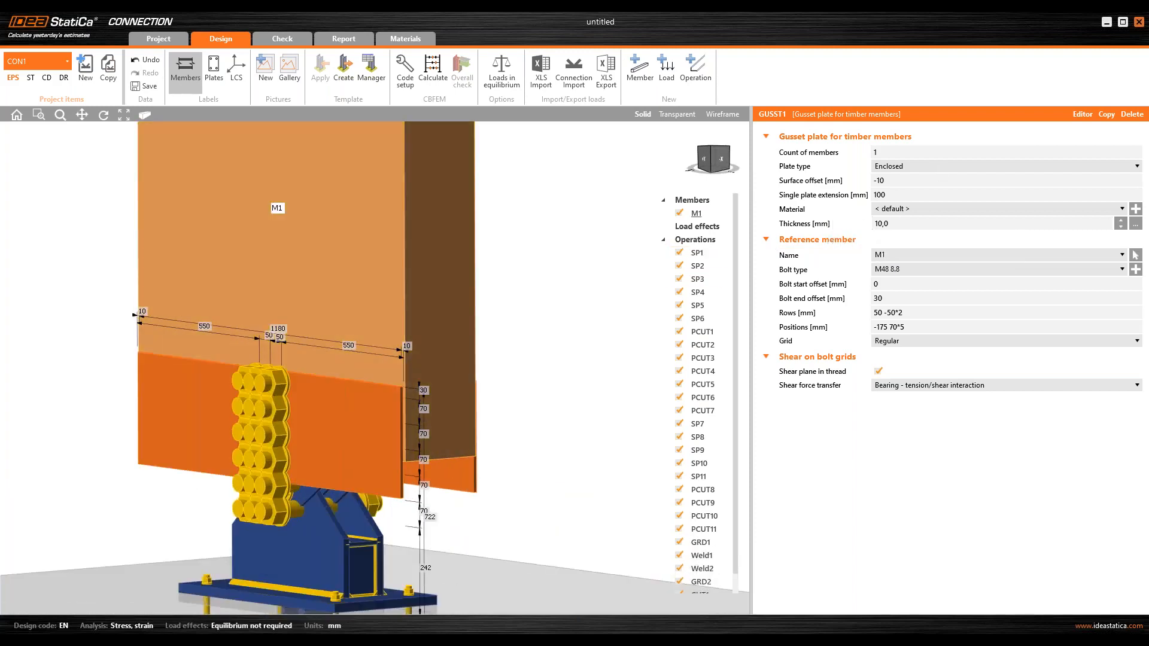
{"action": "left_click", "coordinate": [908, 167]}
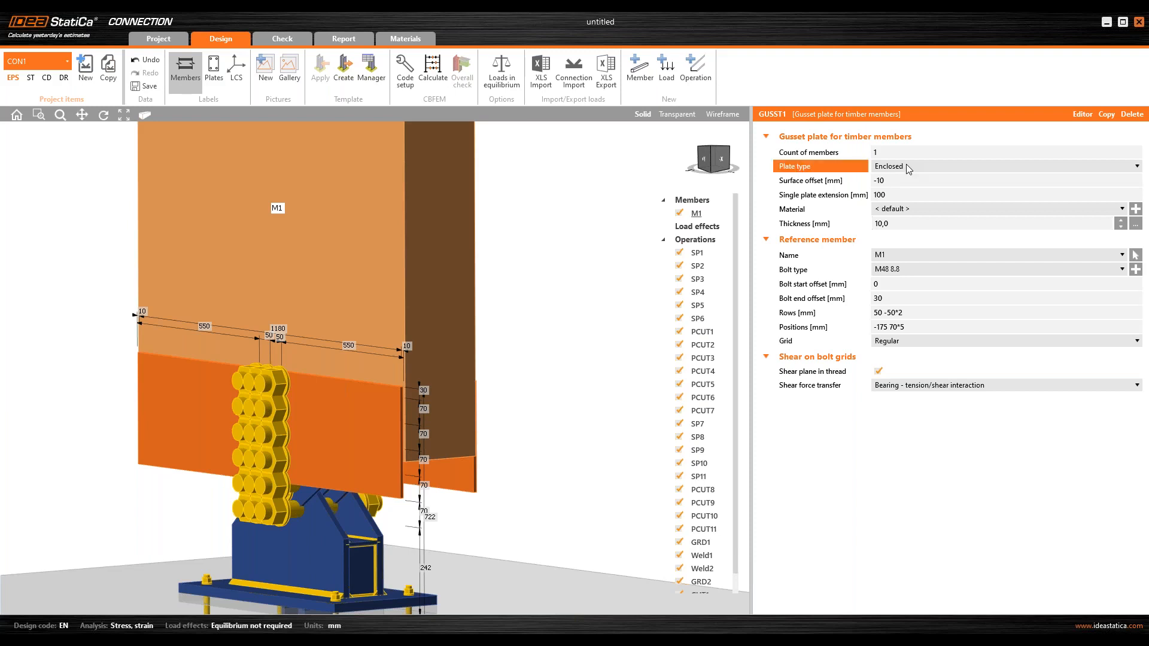
{"action": "left_click", "coordinate": [905, 192]}
{"action": "right_click_drag", "start_coordinate": [422, 395], "coordinate": [526, 443]}
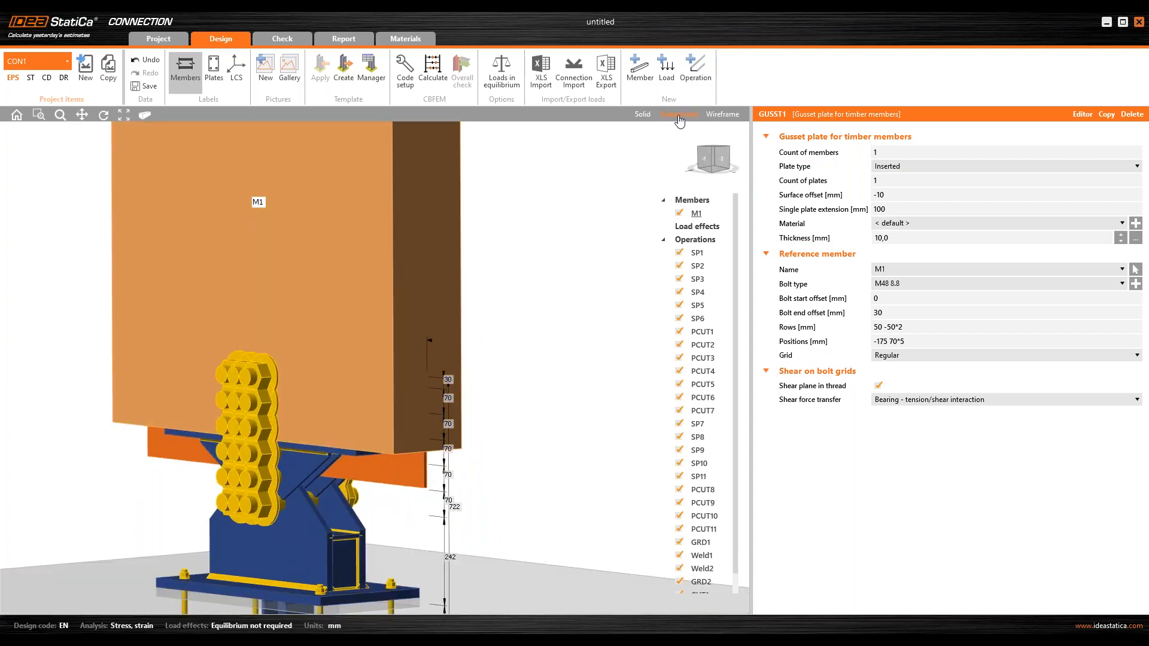
- Display the model as transparent and set the number of inserted gusset plates to 2
{"action": "left_click", "coordinate": [679, 114]}
{"action": "right_click_drag", "start_coordinate": [372, 399], "coordinate": [428, 390]}
{"action": "left_click", "coordinate": [835, 181]}
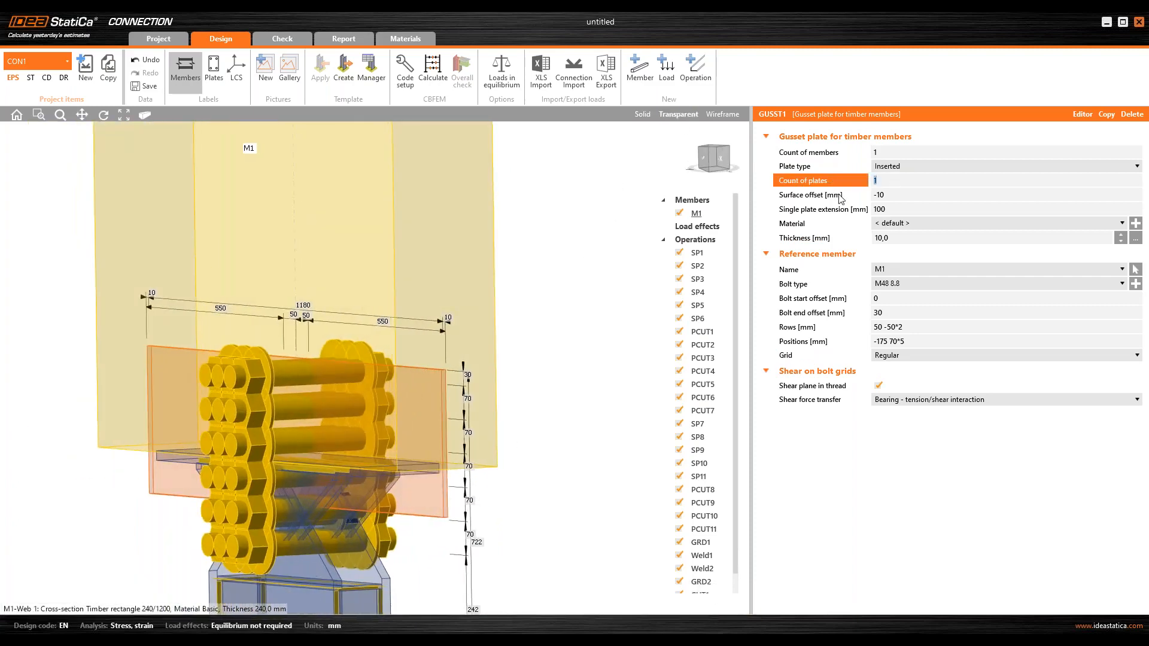
{"action": "left_click", "coordinate": [1004, 288]}
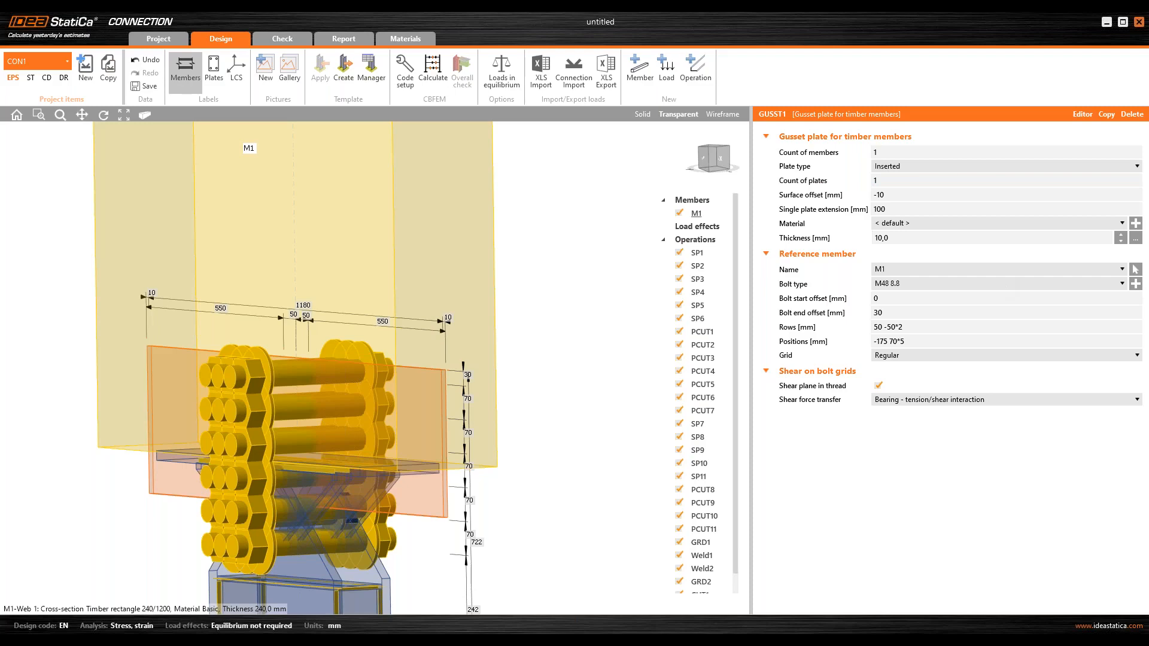
{"action": "left_click", "coordinate": [871, 181]}
{"action": "type", "text": "2"}
{"action": "key", "text": "Return"}
- Set the gusset plate's surface offset to -70 mm and its single plate extension to 0 mm
{"action": "right_click_drag", "start_coordinate": [513, 311], "coordinate": [751, 286]}
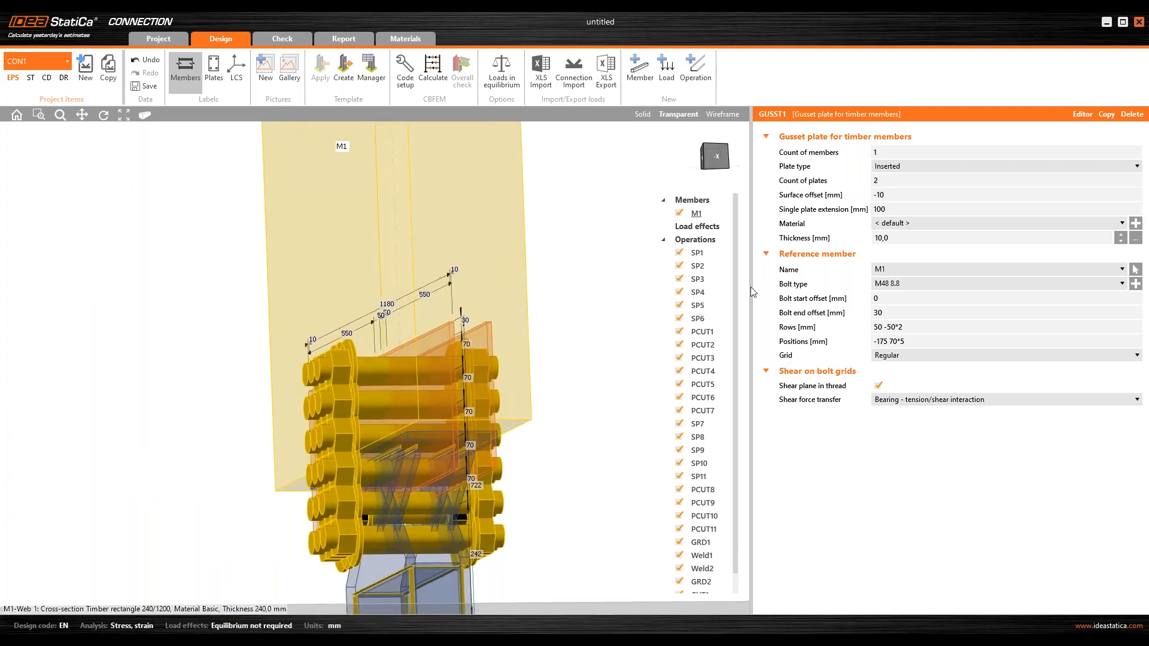
{"action": "left_click", "coordinate": [907, 194]}
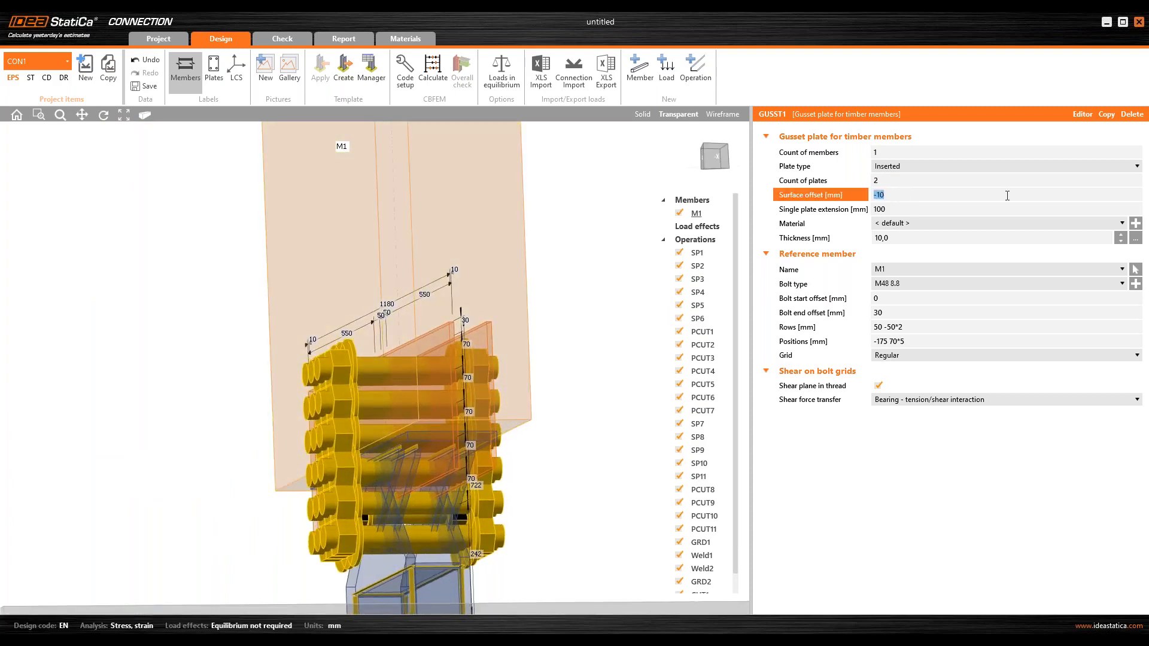
{"action": "type", "text": "-70"}
{"action": "key", "text": "Tab"}
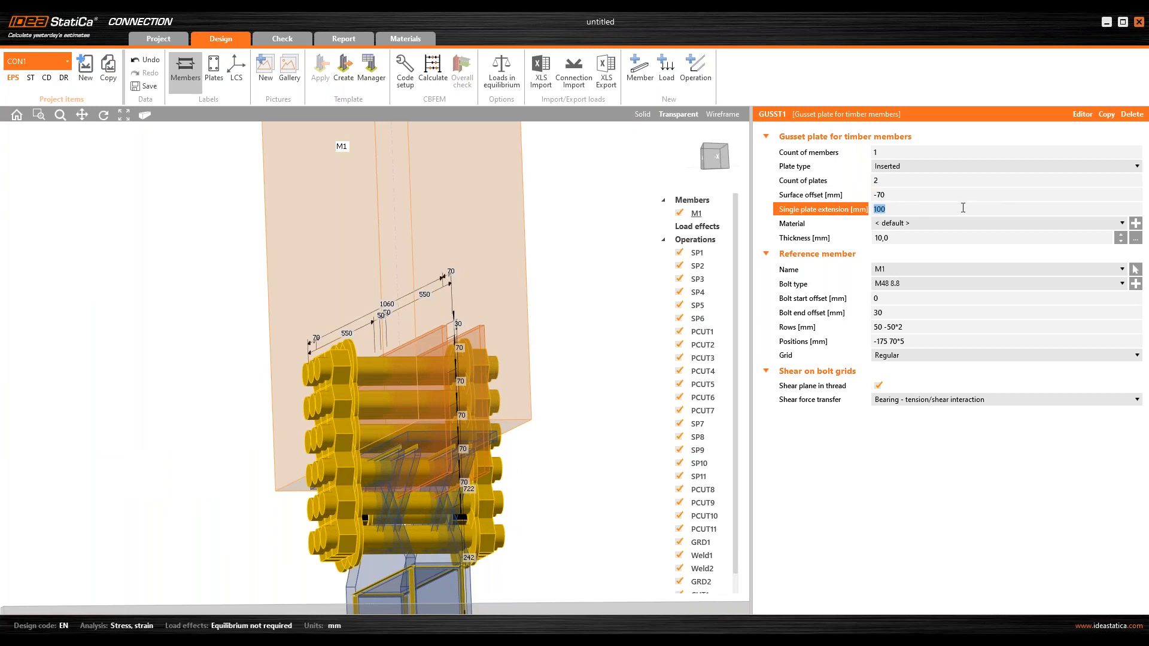
{"action": "type", "text": "0"}
{"action": "key", "text": "Tab"}
- Set the gusset plates' thickness to 6 mm and their material to S 355
{"action": "key", "text": "Tab"}
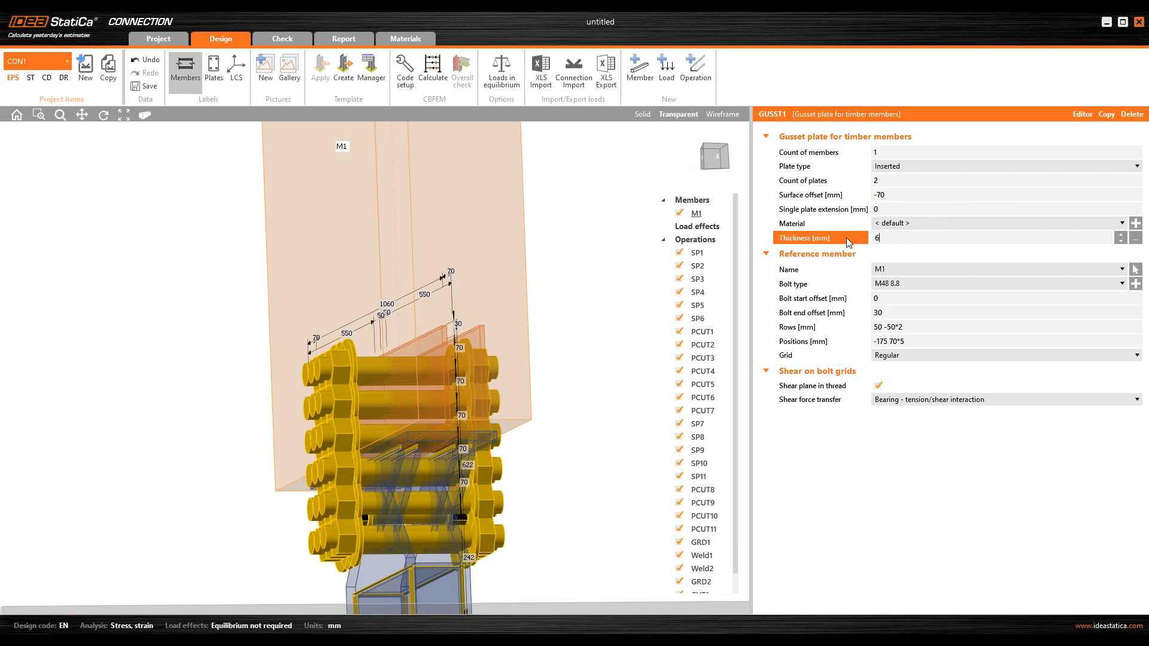
{"action": "key", "text": "Tab"}
{"action": "left_click", "coordinate": [900, 225]}
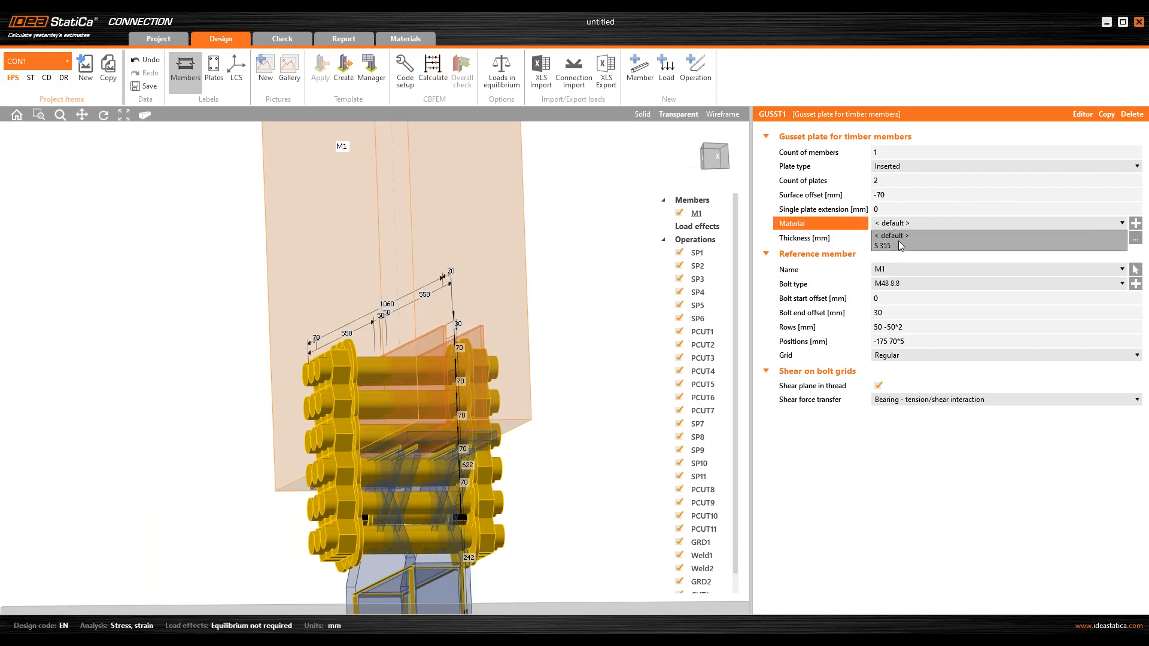
{"action": "left_click", "coordinate": [902, 246]}
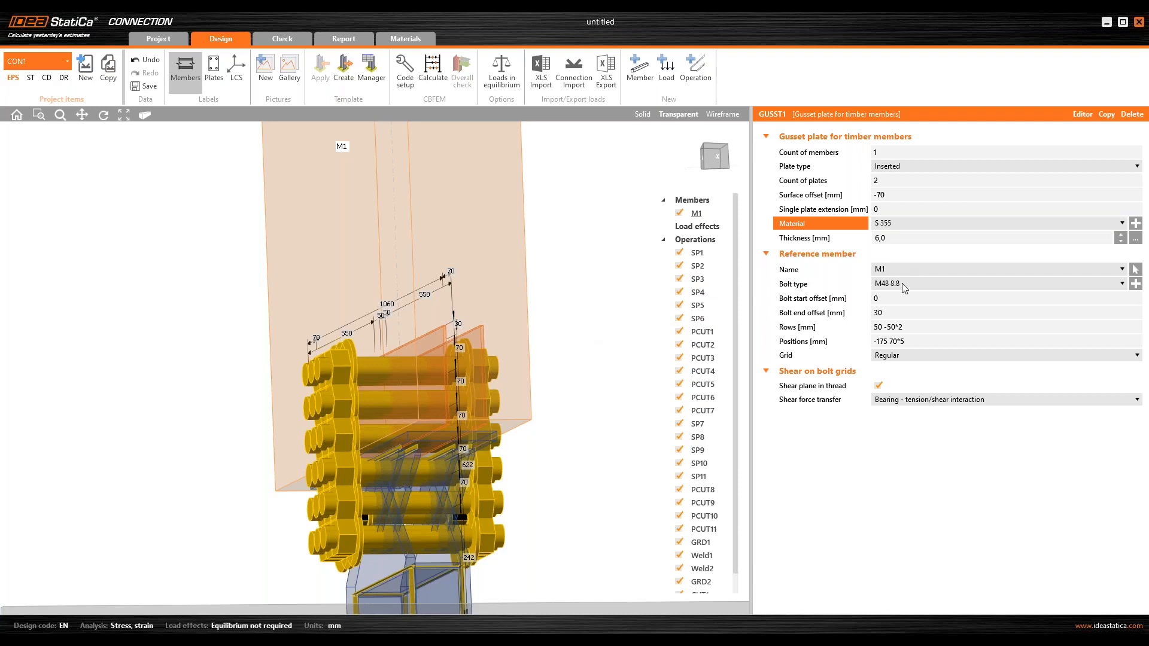
- Assign the M12 8.8 bolt assembly to the gusset plate's reference member
{"action": "left_click", "coordinate": [1135, 284]}
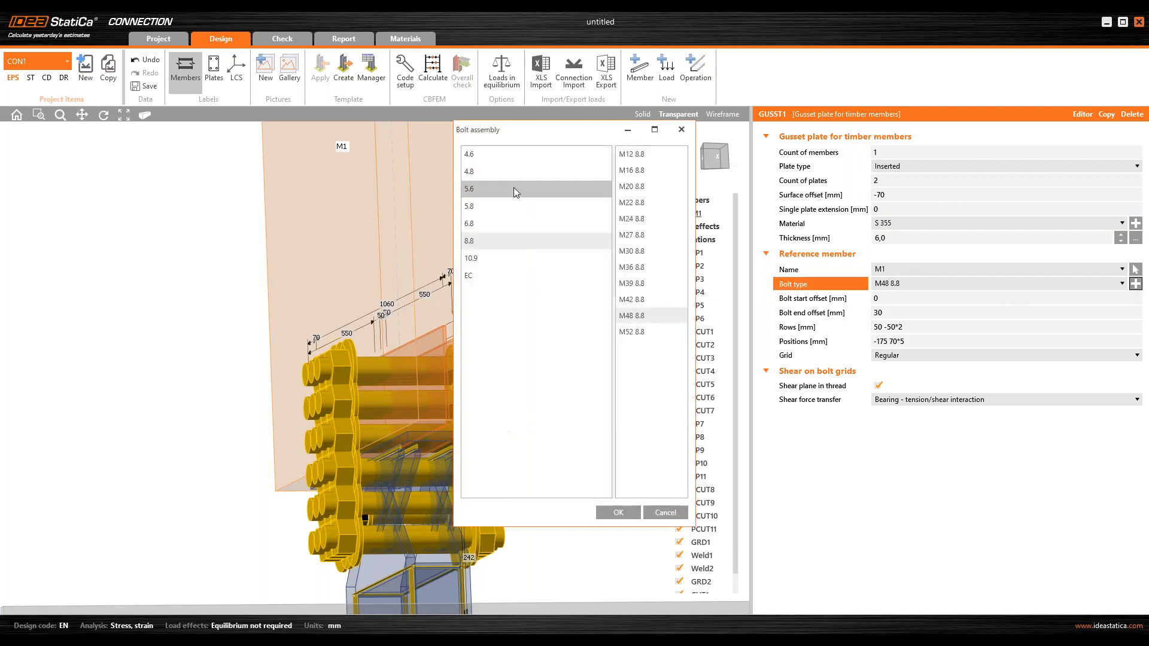
{"action": "left_click", "coordinate": [656, 154]}
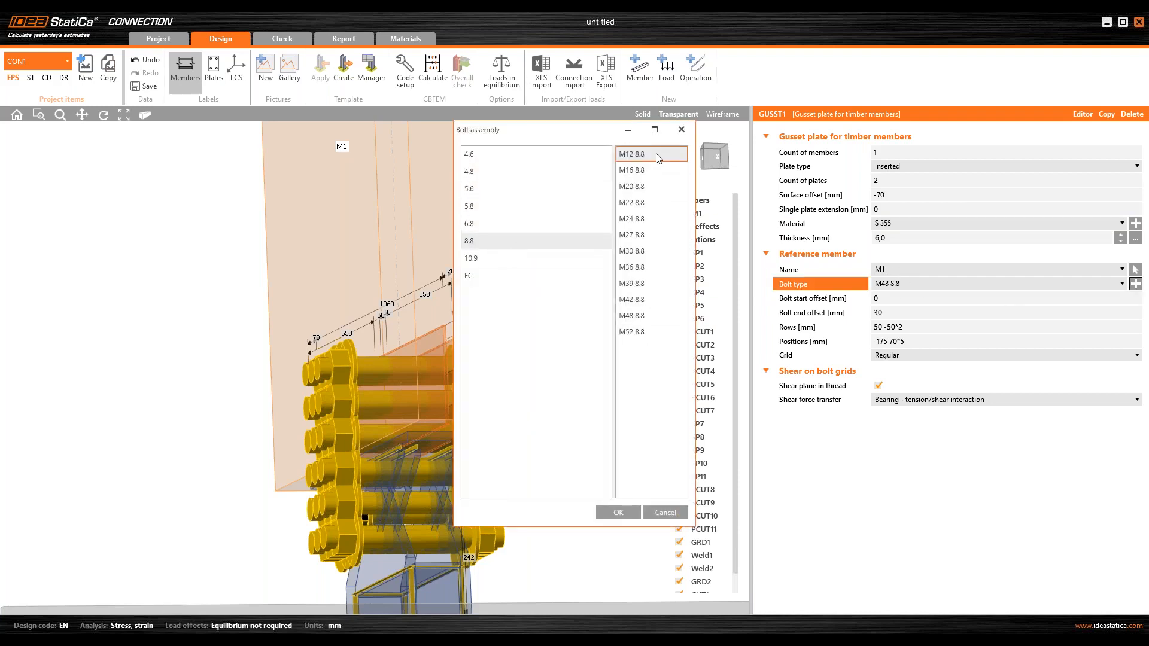
{"action": "left_click", "coordinate": [620, 512]}
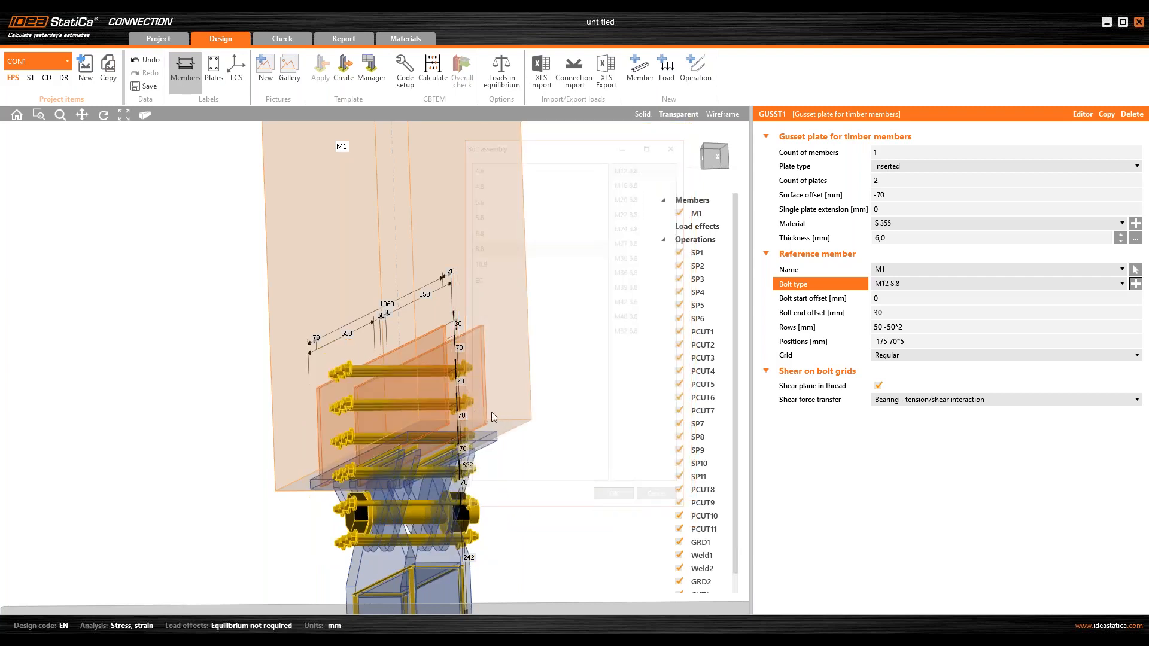
- Define the gusset plate's bolt grid with rows 50 -50*10; 50*10 and positions 70 50
{"action": "scroll", "coordinate": [483, 410], "scroll_direction": "down", "scroll_amount": 10}
{"action": "right_click_drag", "start_coordinate": [484, 410], "coordinate": [422, 360]}
{"action": "scroll", "coordinate": [423, 360], "scroll_direction": "up", "scroll_amount": 10}
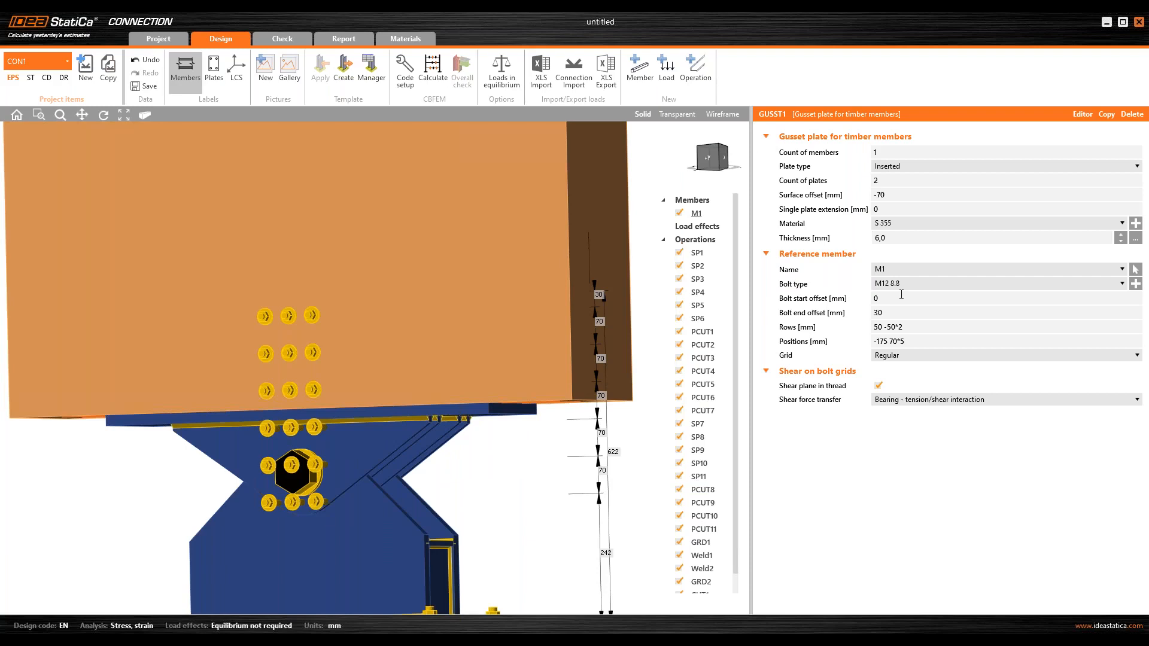
{"action": "left_click", "coordinate": [929, 329]}
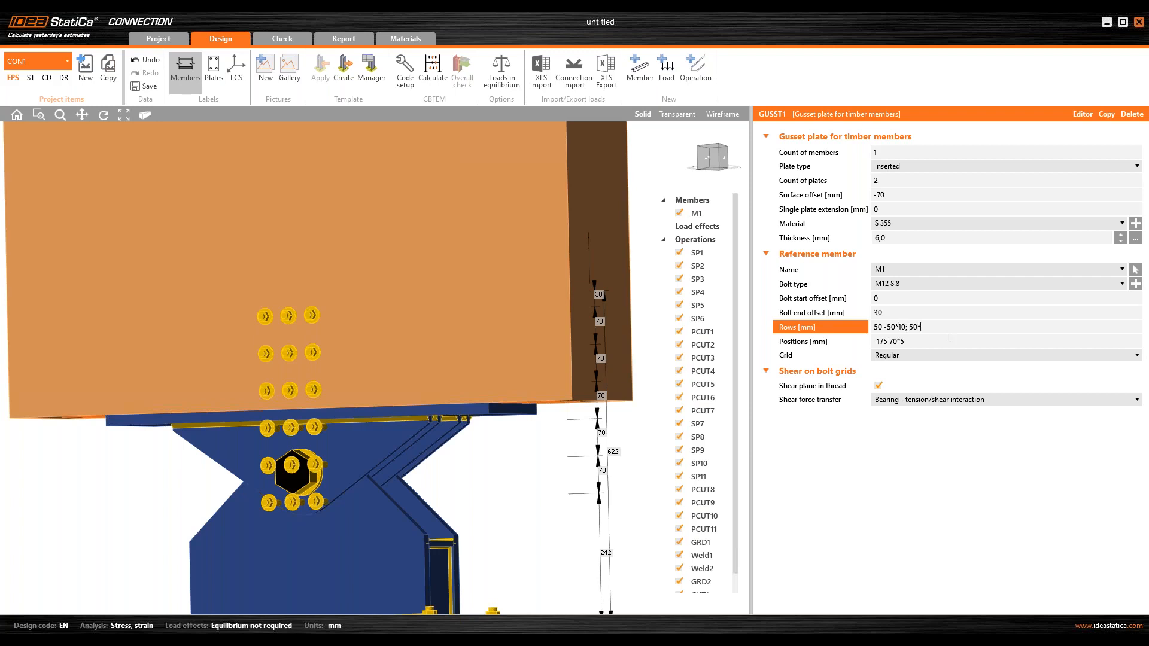
{"action": "key", "text": "Tab"}
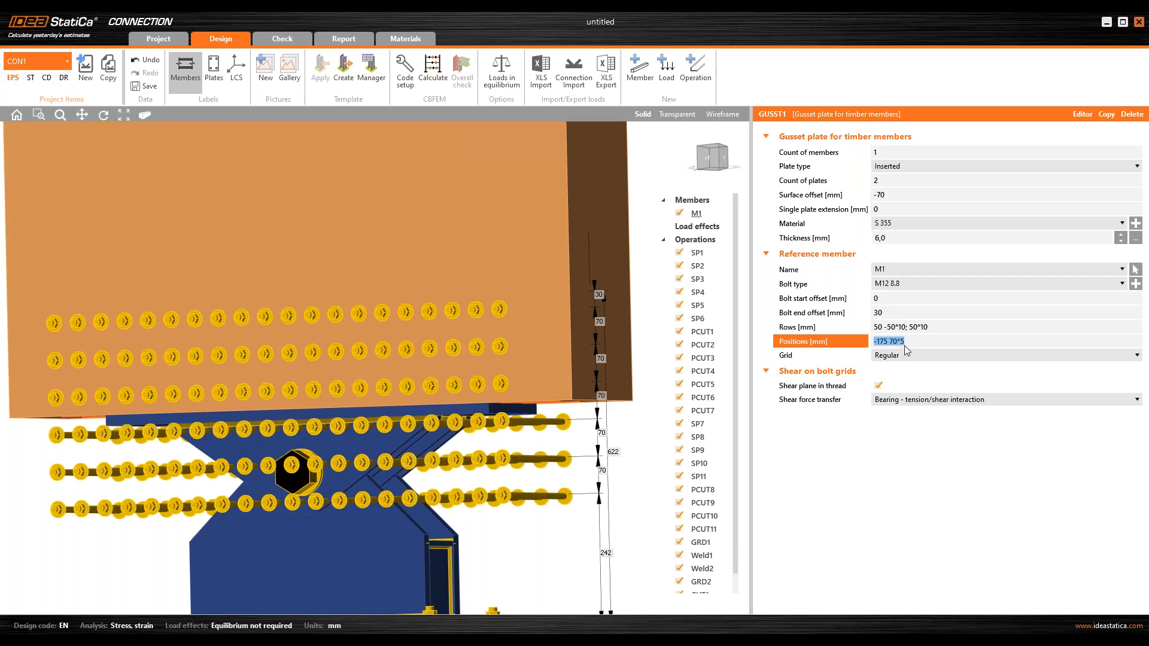
{"action": "type", "text": "70 50"}
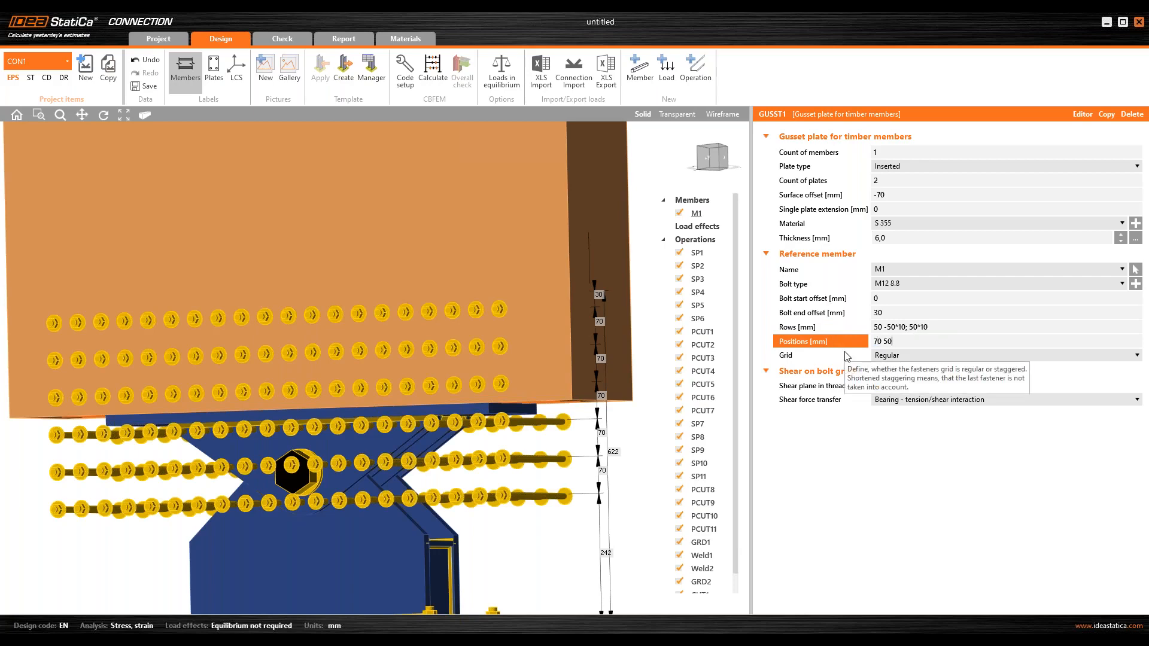
{"action": "left_click", "coordinate": [848, 357]}
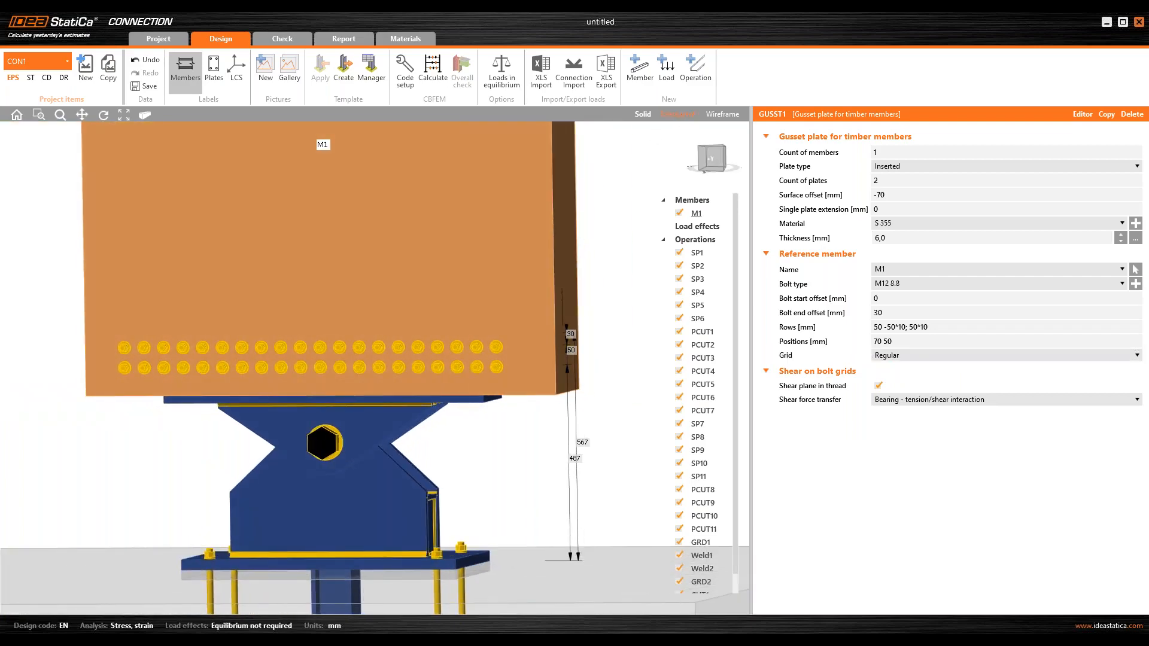
- Examine the inserted gusset plates and their bolt grid in the timber member in transparent and solid display
{"action": "left_click", "coordinate": [679, 114]}
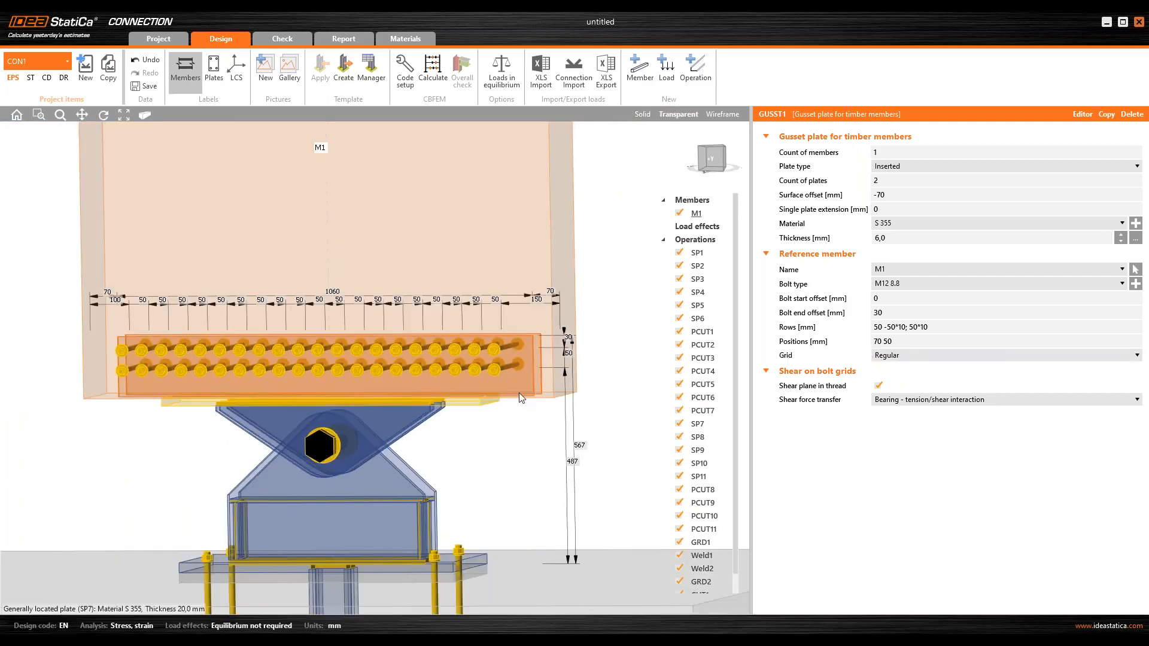
{"action": "right_click_drag", "start_coordinate": [521, 397], "coordinate": [539, 329]}
{"action": "scroll", "coordinate": [538, 329], "scroll_direction": "up", "scroll_amount": 5}
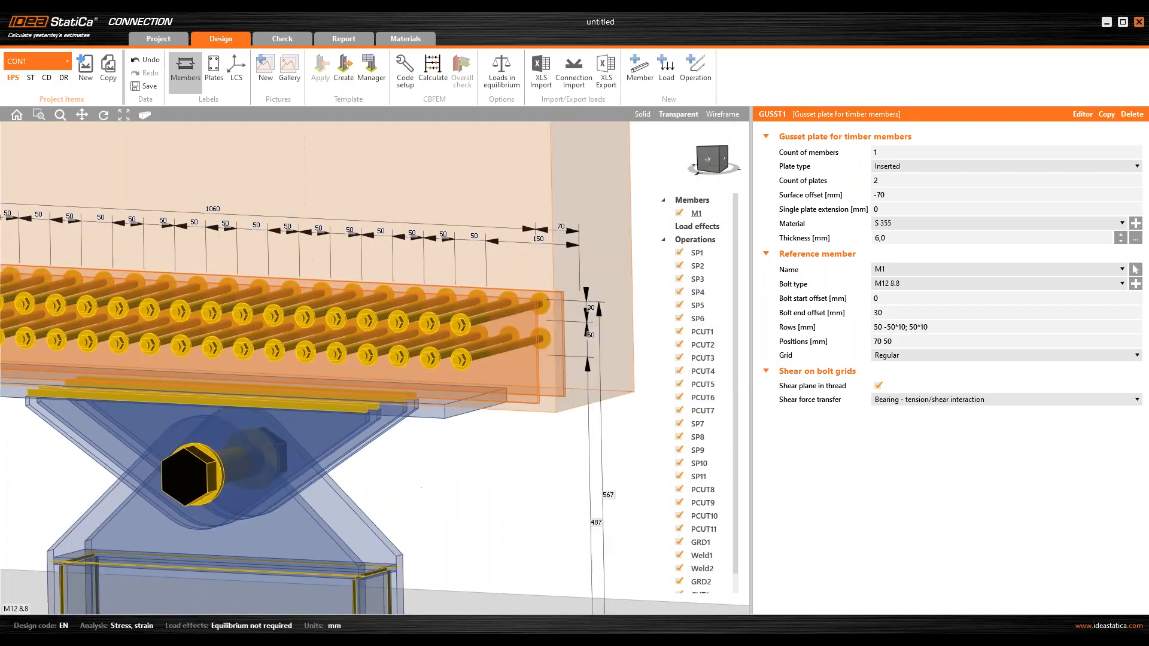
{"action": "scroll", "coordinate": [461, 328], "scroll_direction": "down", "scroll_amount": 2}
{"action": "right_click_drag", "start_coordinate": [483, 322], "coordinate": [528, 308]}
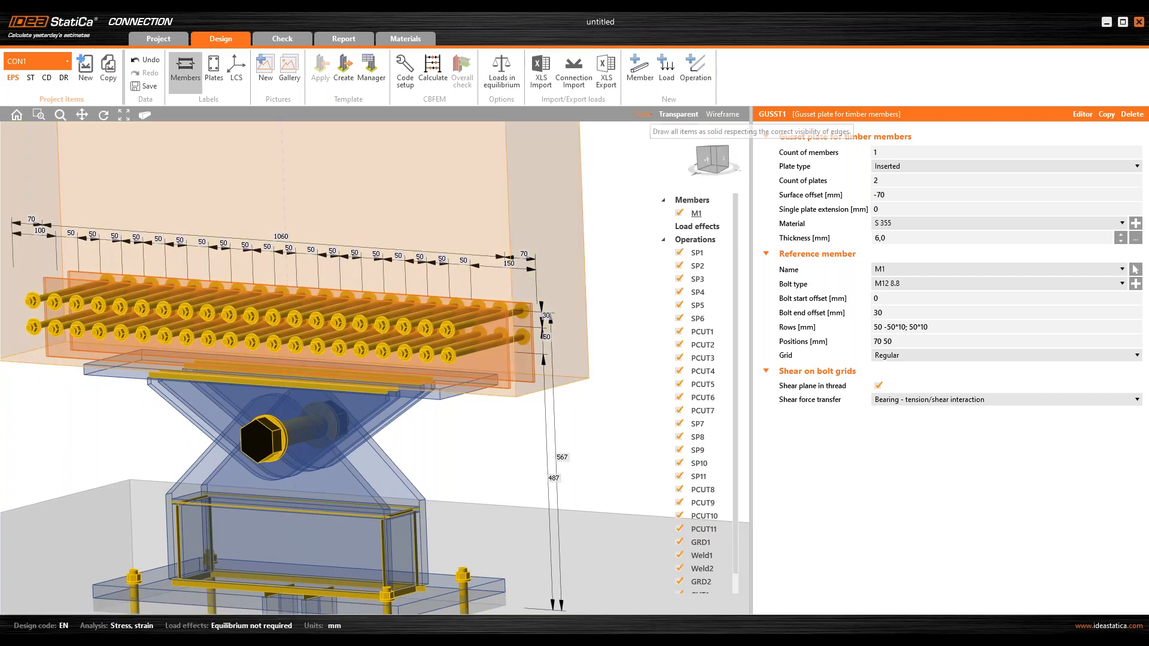
{"action": "left_click", "coordinate": [642, 114]}
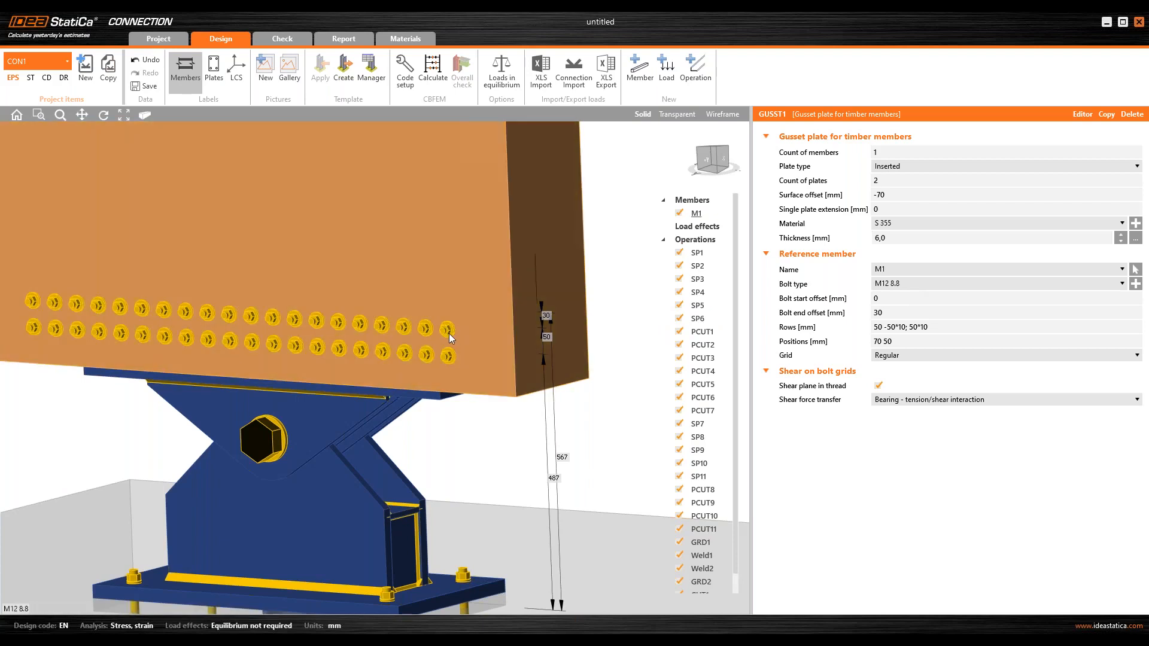
{"action": "scroll", "coordinate": [461, 335], "scroll_direction": "down", "scroll_amount": 3}
{"action": "scroll", "coordinate": [448, 383], "scroll_direction": "up", "scroll_amount": 2}
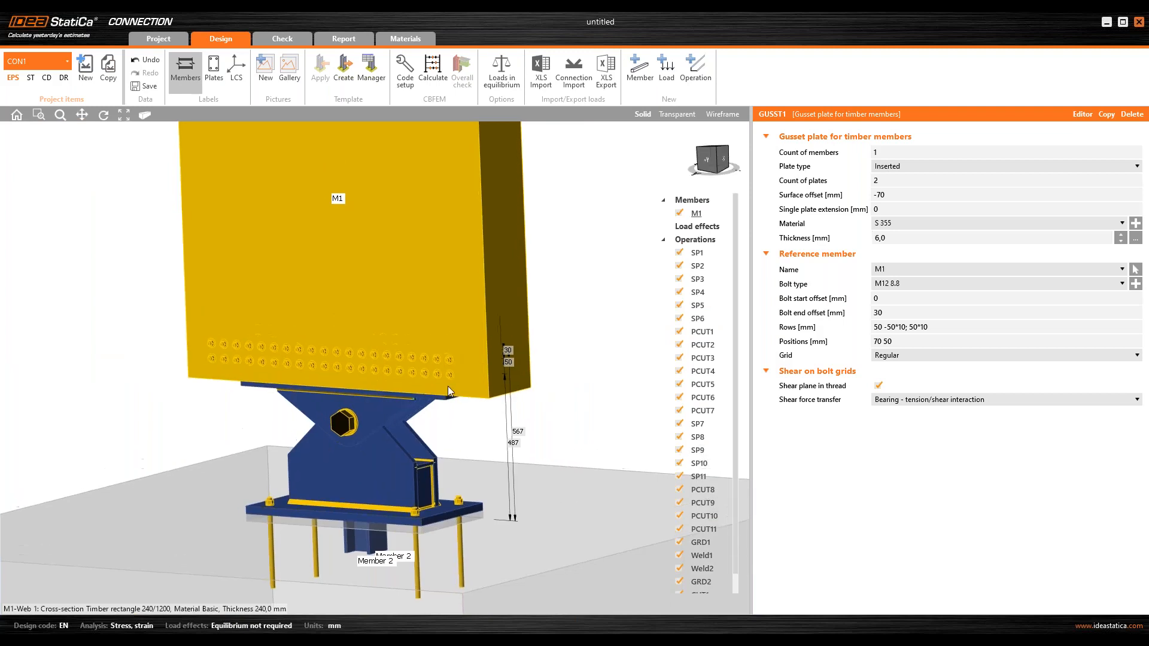
{"action": "scroll", "coordinate": [452, 382], "scroll_direction": "up", "scroll_amount": 3}
{"action": "scroll", "coordinate": [436, 359], "scroll_direction": "up", "scroll_amount": 2}
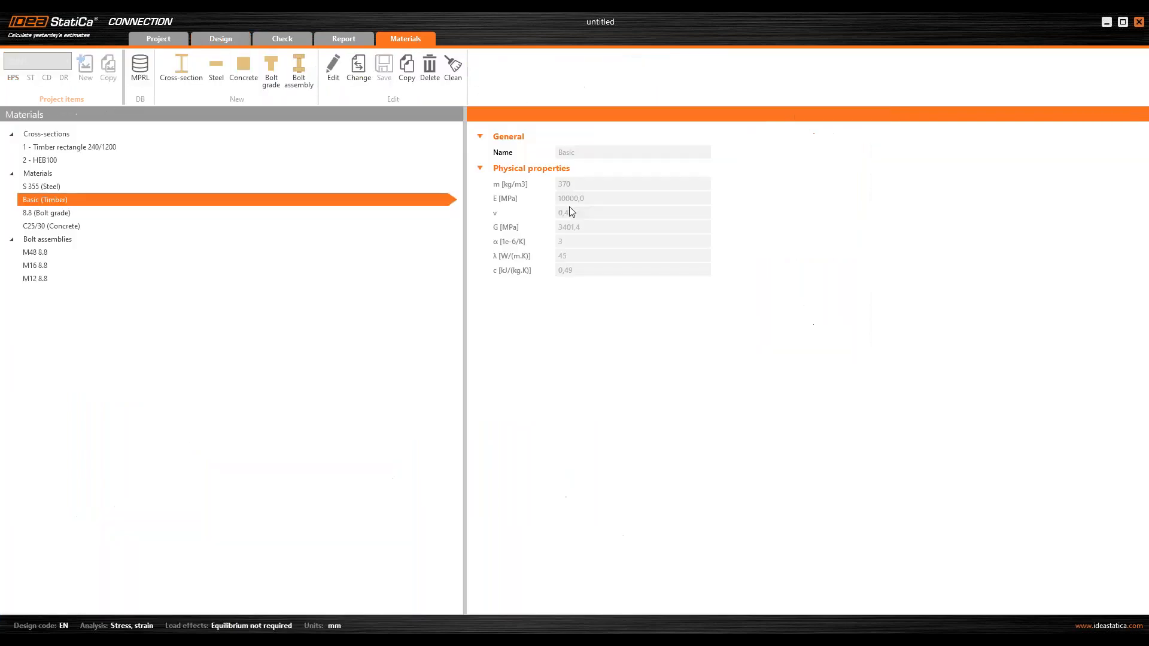
- Open the M12 8.8 bolt assembly in the project materials for editing and rename it ws7
{"action": "left_click", "coordinate": [207, 279]}
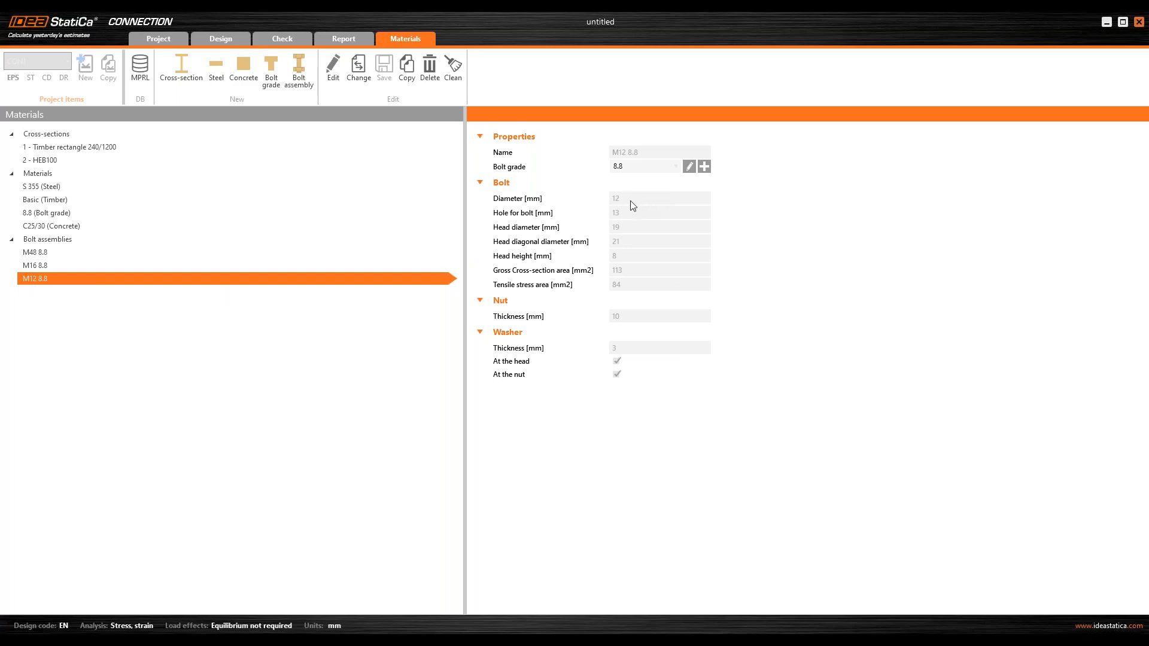
{"action": "left_click", "coordinate": [334, 70]}
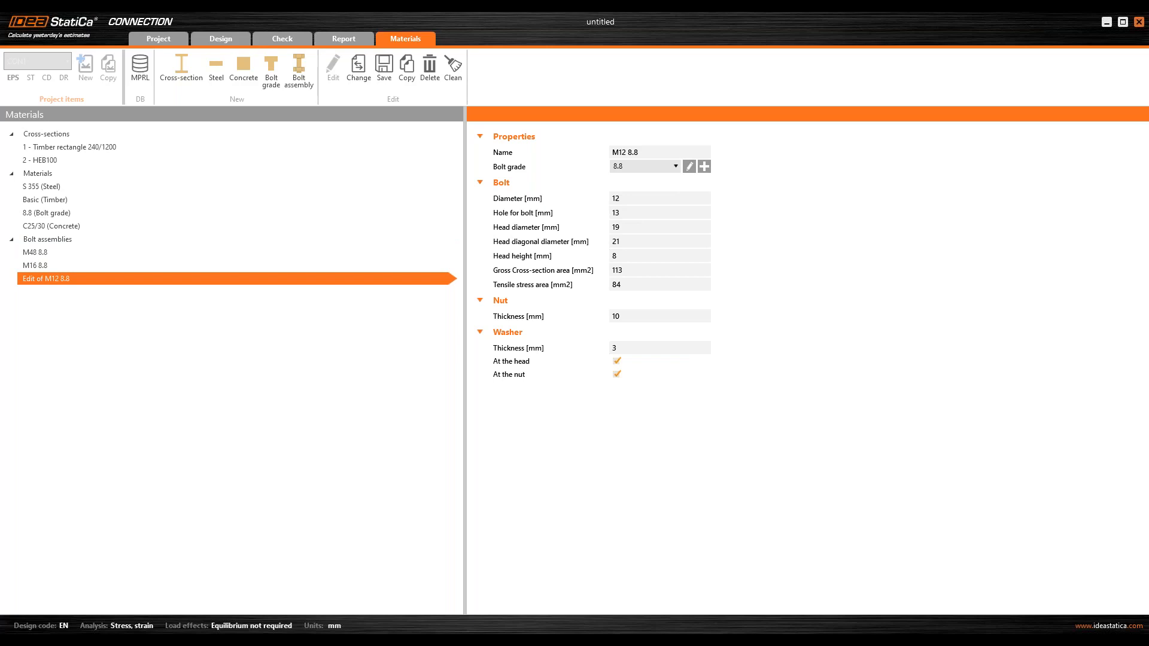
{"action": "left_click_drag", "start_coordinate": [652, 152], "coordinate": [611, 152]}
{"action": "type", "text": "ws"}
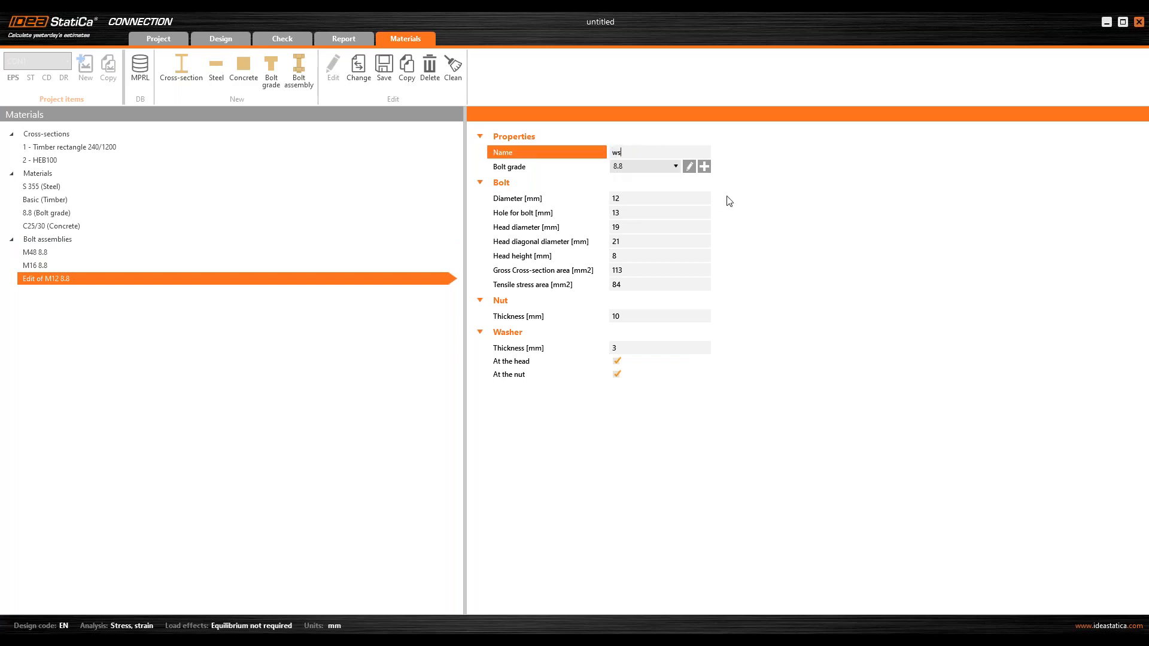
{"action": "type", "text": "7"}
- Set the diameter and the bolt hole of the ws7 assembly to 7 mm each
{"action": "left_click", "coordinate": [640, 201]}
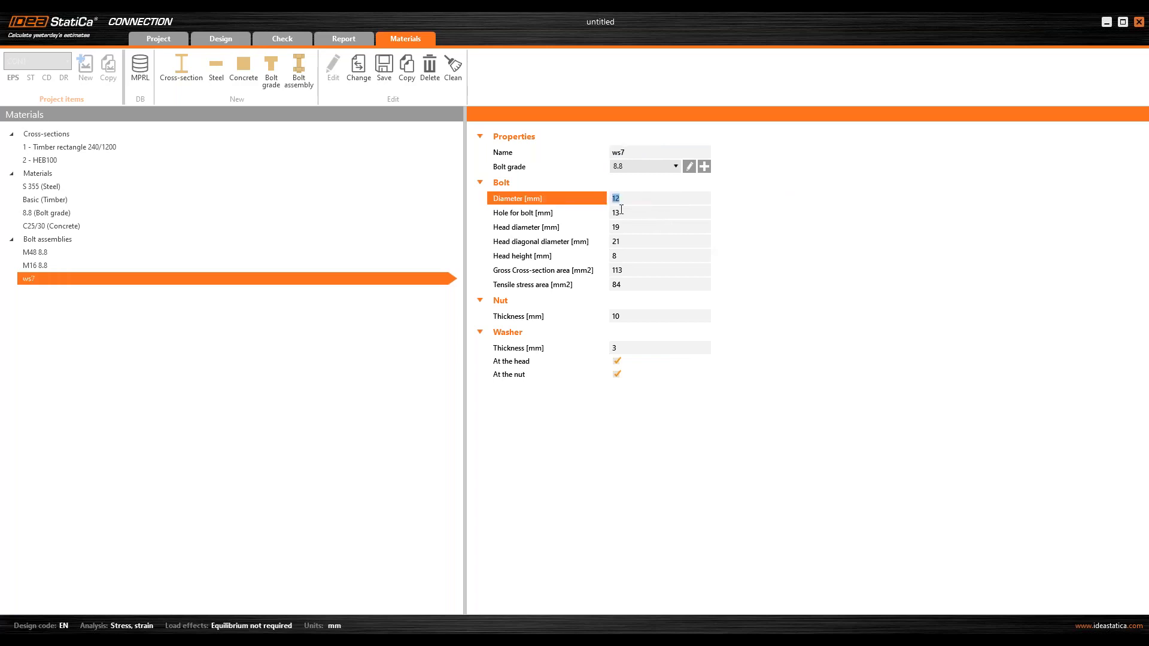
{"action": "type", "text": "7"}
{"action": "key", "text": "Tab"}
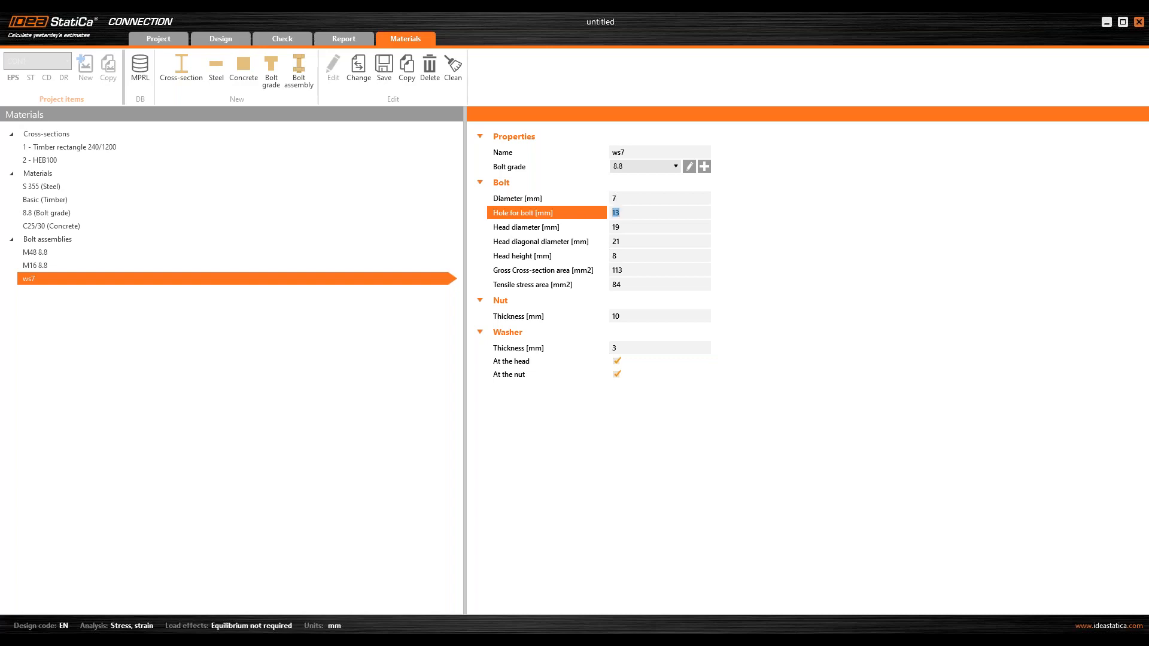
{"action": "type", "text": "7"}
{"action": "key", "text": "Tab"}
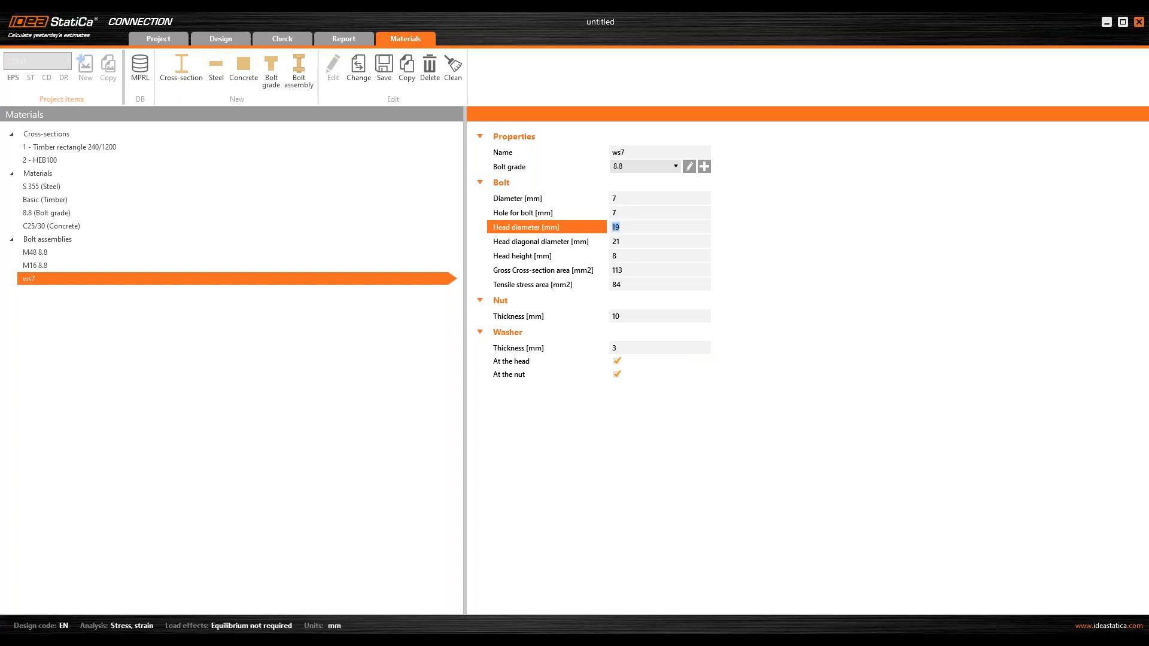
- Set the head diameter and head diagonal diameter of the ws7 assembly to 8 mm each
{"action": "type", "text": "8"}
{"action": "key", "text": "Tab"}
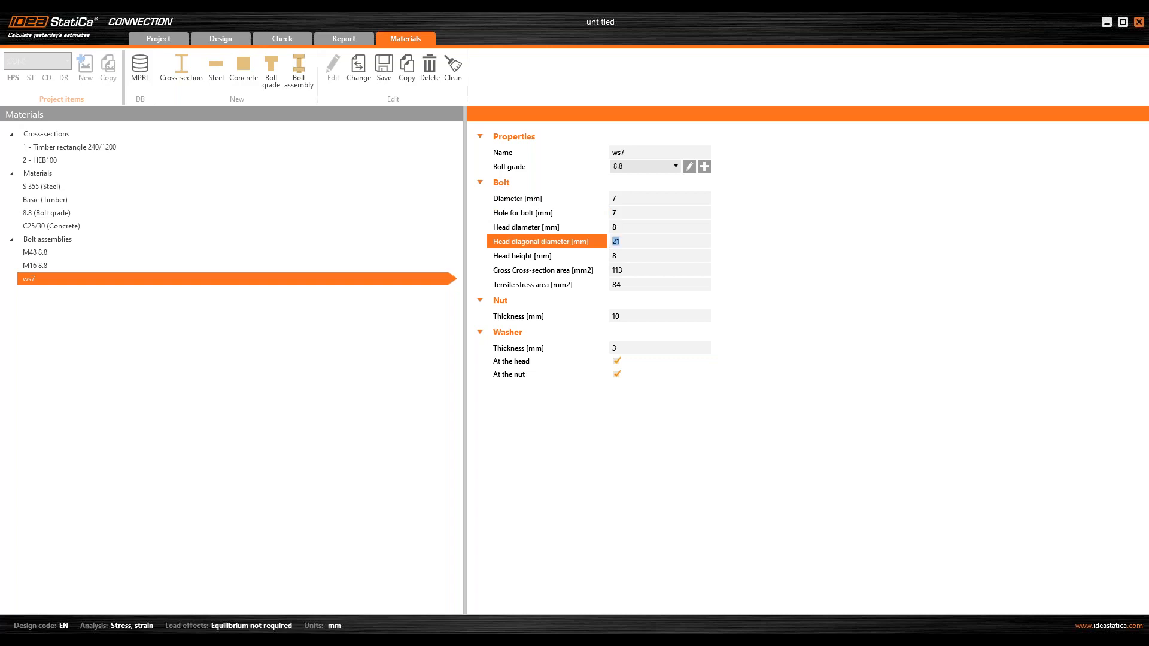
{"action": "type", "text": "8"}
{"action": "key", "text": "Tab"}
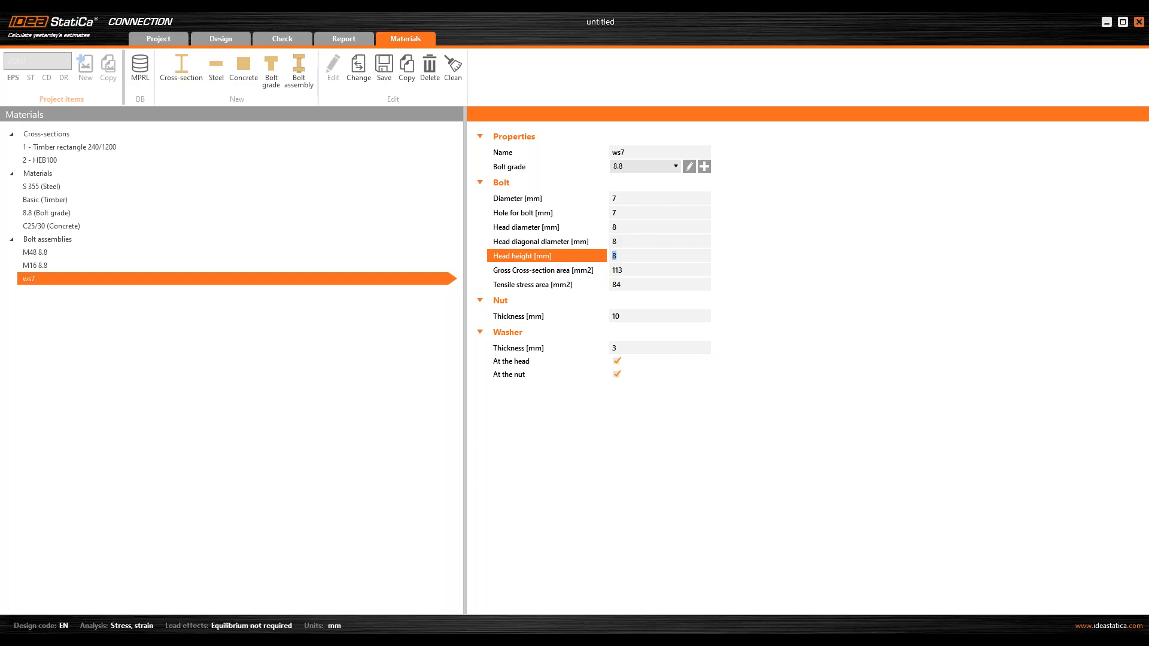
- Set the gross cross-section area and tensile stress area of the ws7 assembly to 38 mm2 each
{"action": "key", "text": "Tab"}
{"action": "type", "text": "38"}
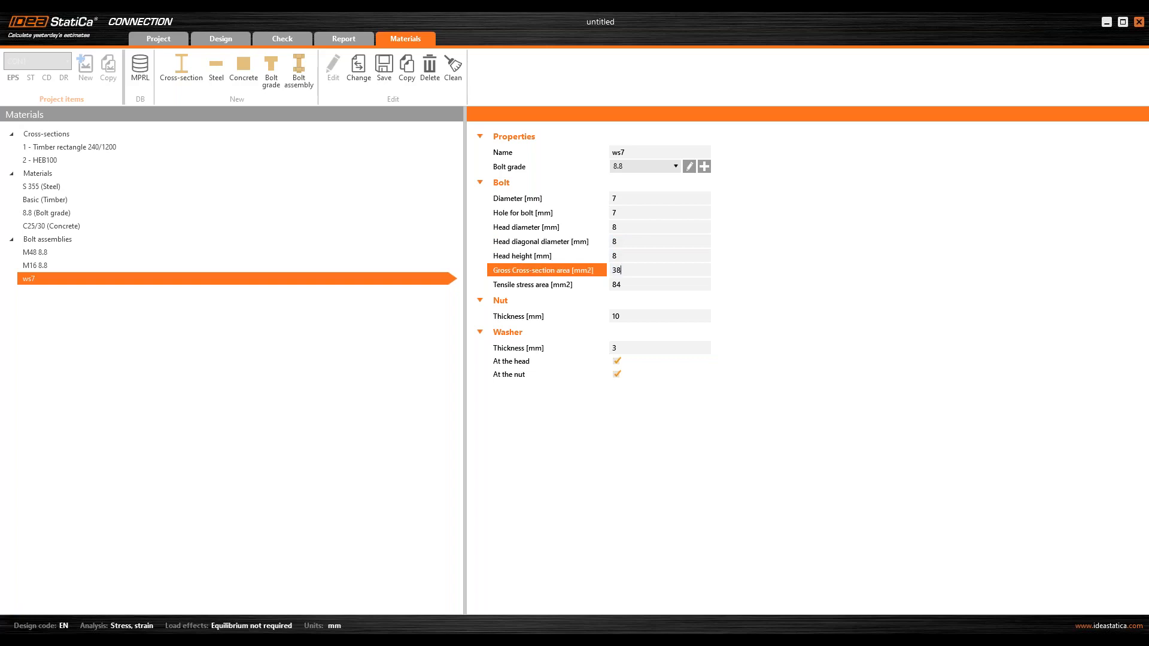
{"action": "key", "text": "Tab"}
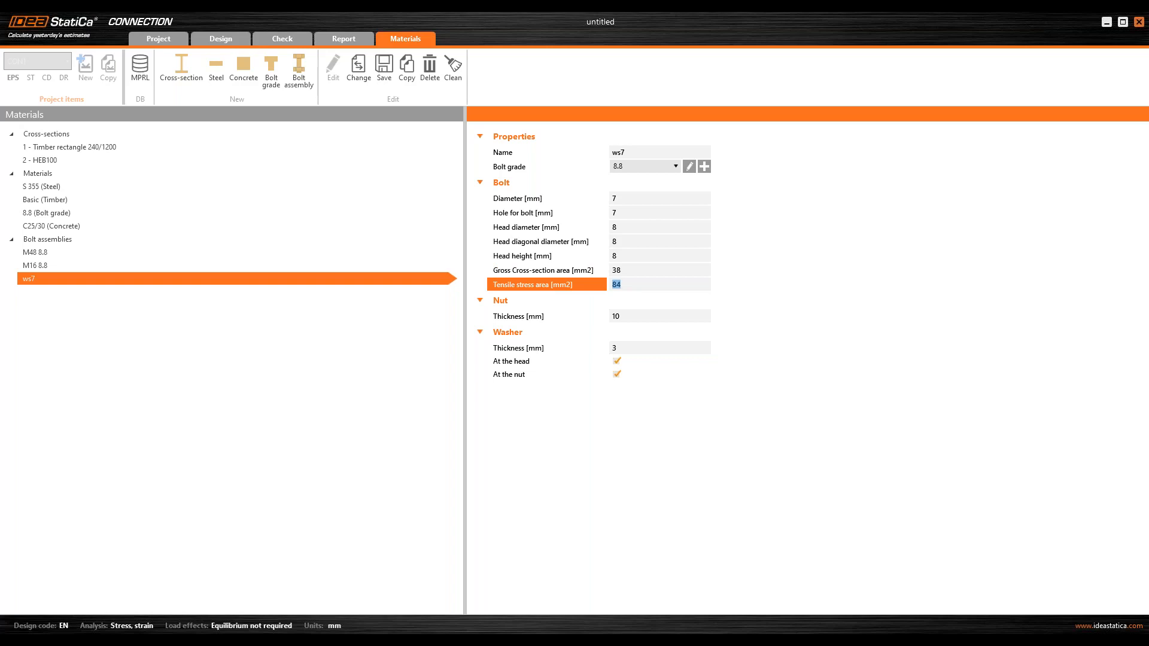
{"action": "type", "text": "38"}
{"action": "key", "text": "Tab"}
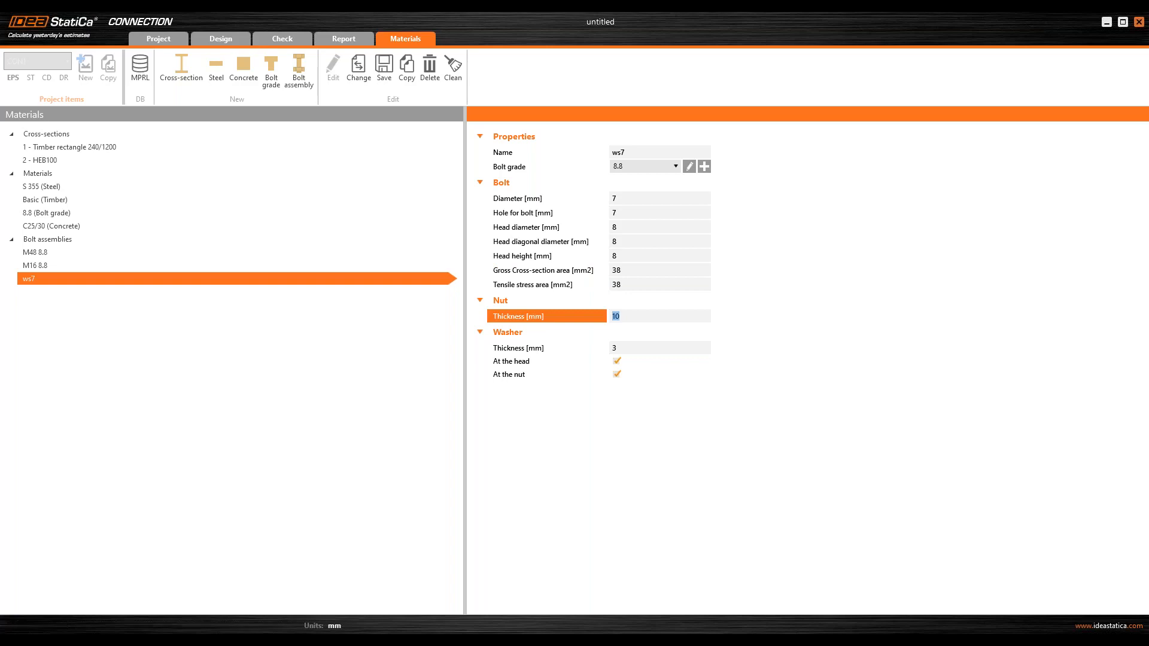
- Set the ws7 nut thickness to 4 mm and turn off the washers at the head and at the nut
{"action": "type", "text": "4"}
{"action": "left_click", "coordinate": [618, 362]}
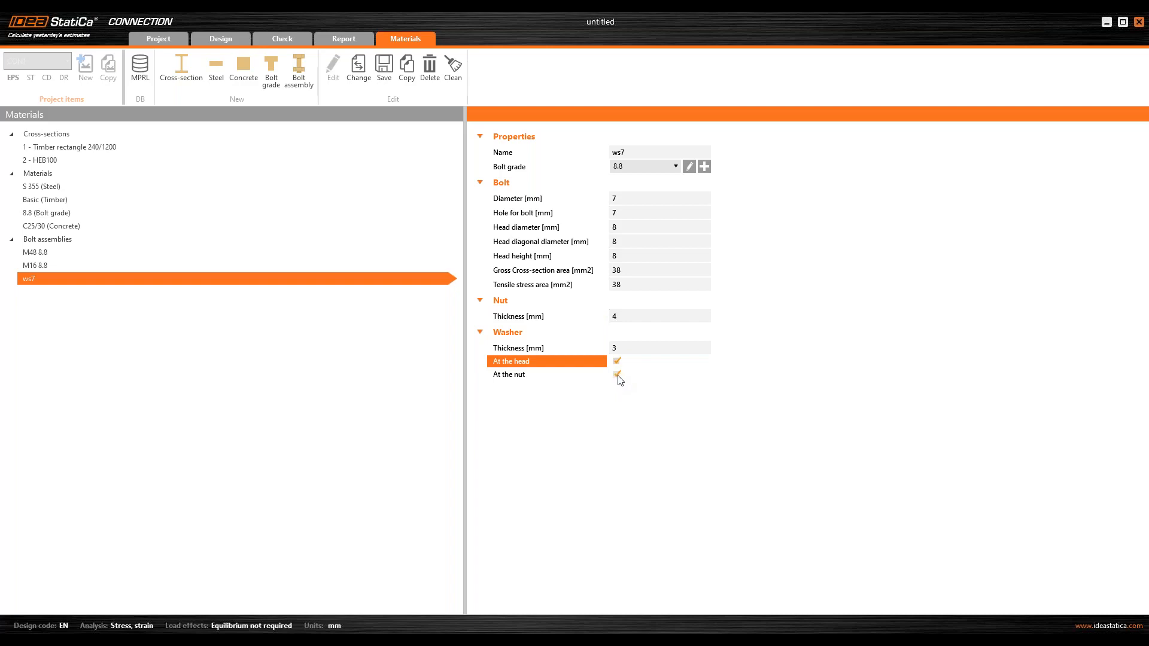
{"action": "key", "text": "space"}
{"action": "left_click", "coordinate": [616, 375]}
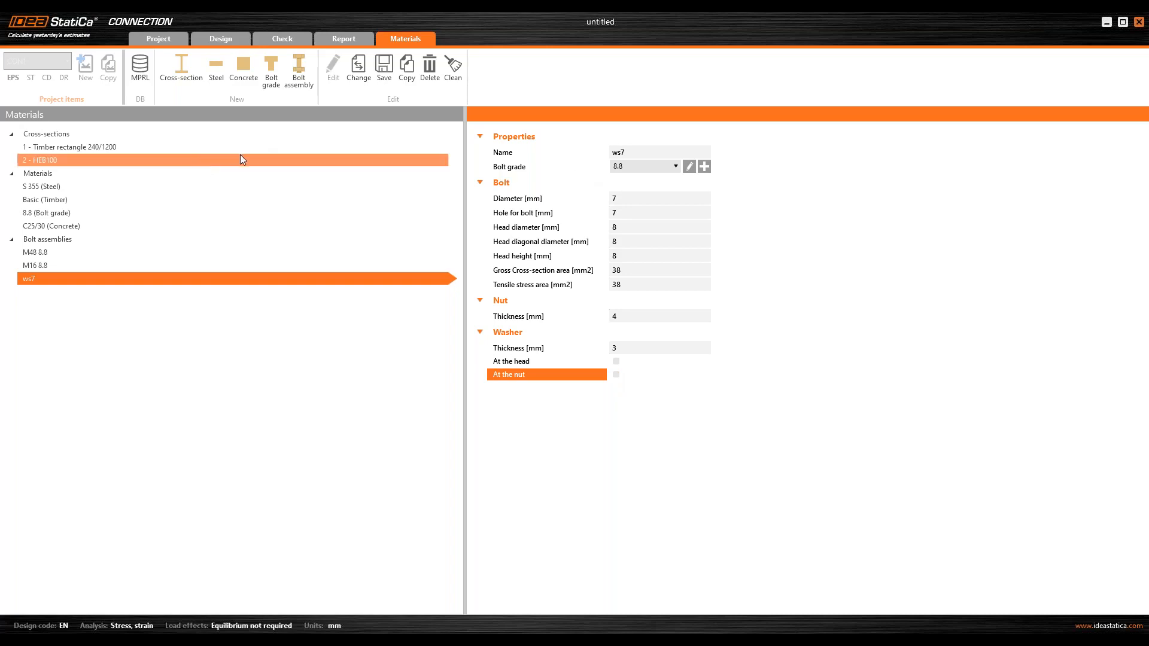
- Save the ws7 bolt assembly to the MPRL library under the name ws7 timber and select it
{"action": "left_click", "coordinate": [383, 66]}
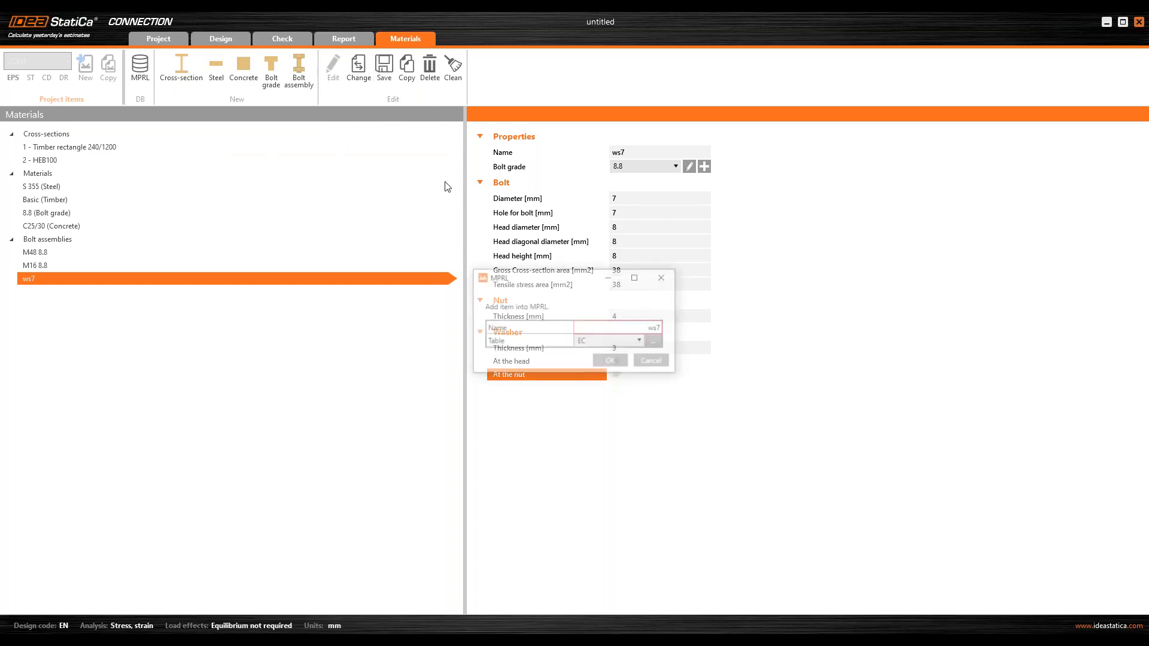
{"action": "left_click", "coordinate": [639, 329]}
{"action": "type", "text": "timber"}
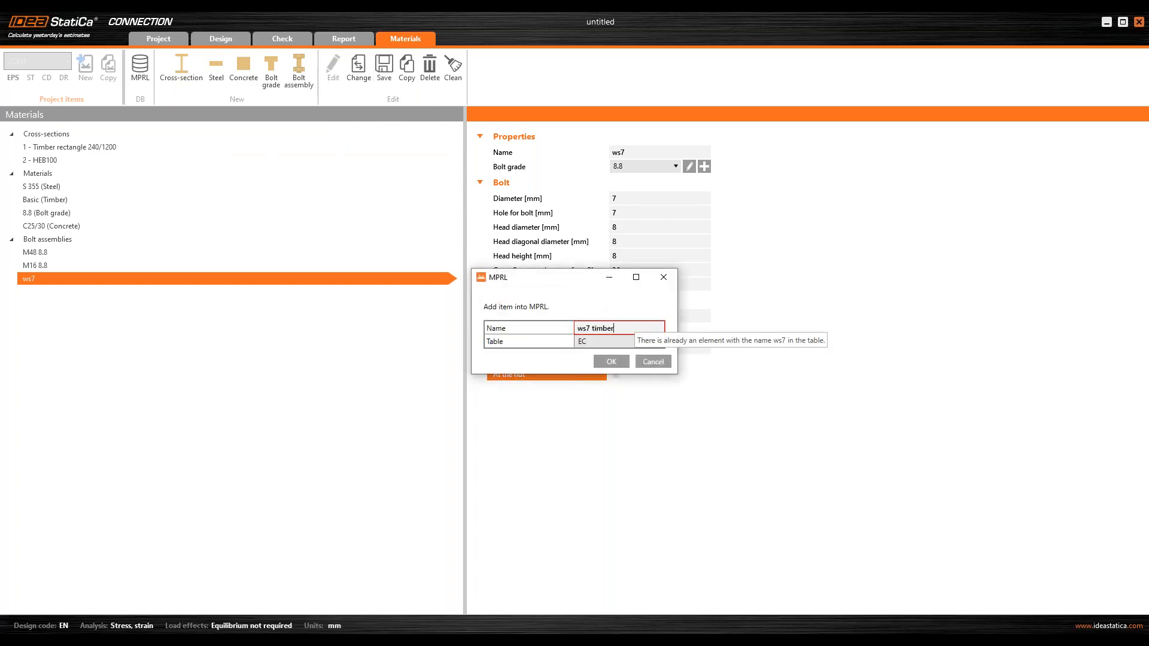
{"action": "left_click", "coordinate": [616, 362]}
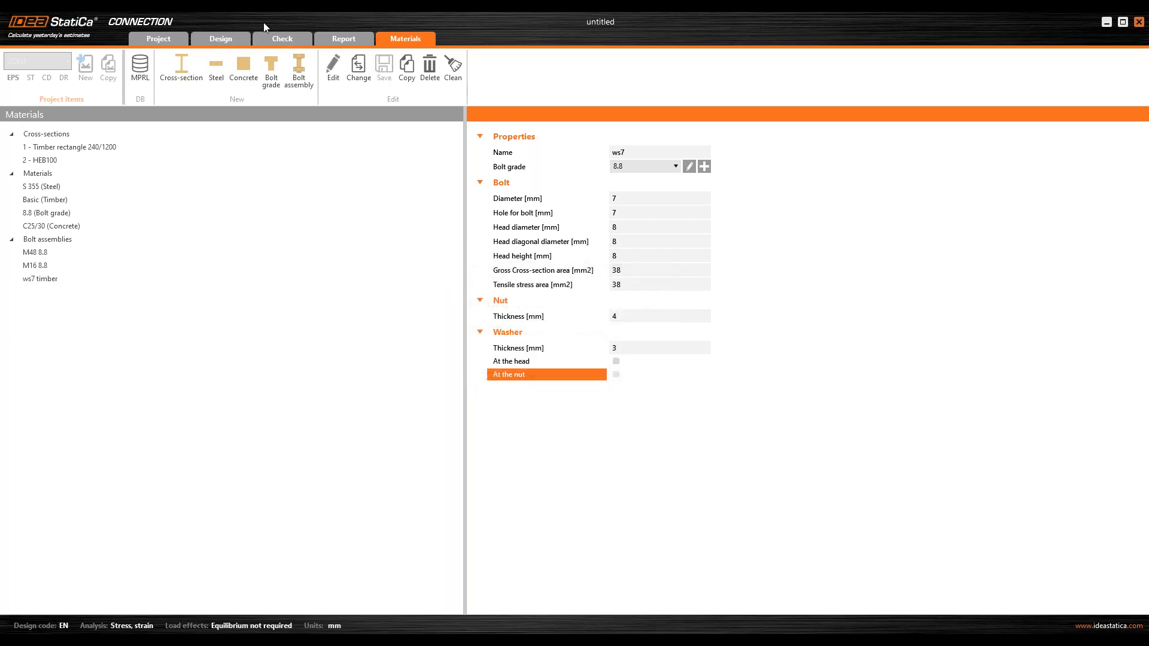
{"action": "left_click", "coordinate": [47, 279]}
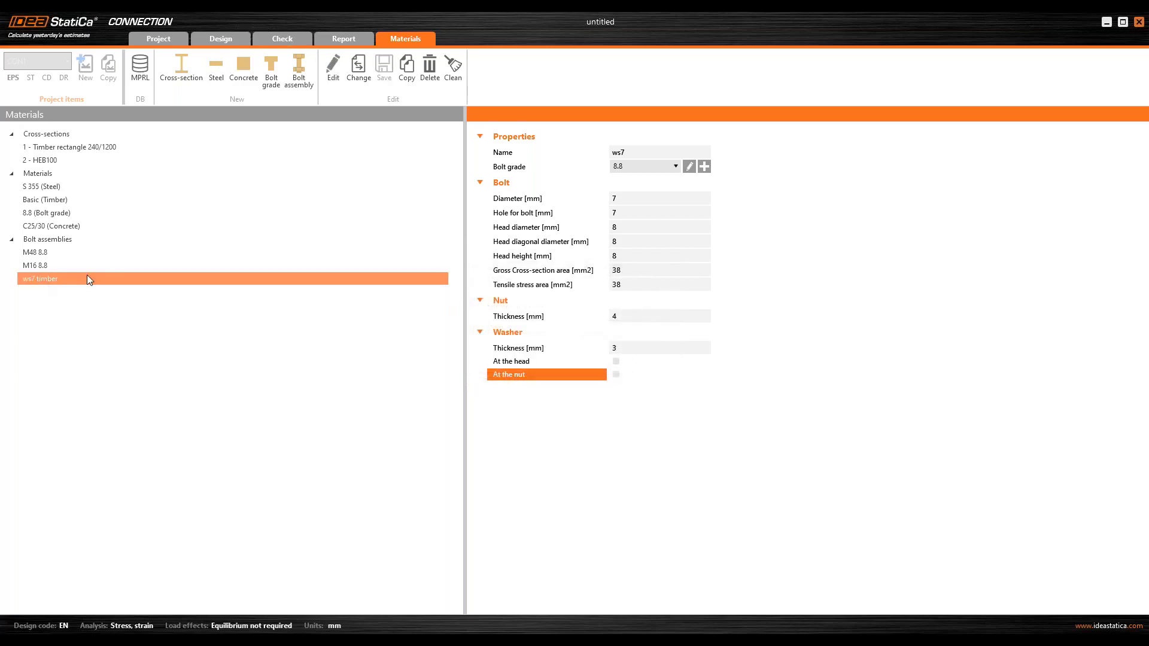
{"action": "left_click", "coordinate": [52, 280]}
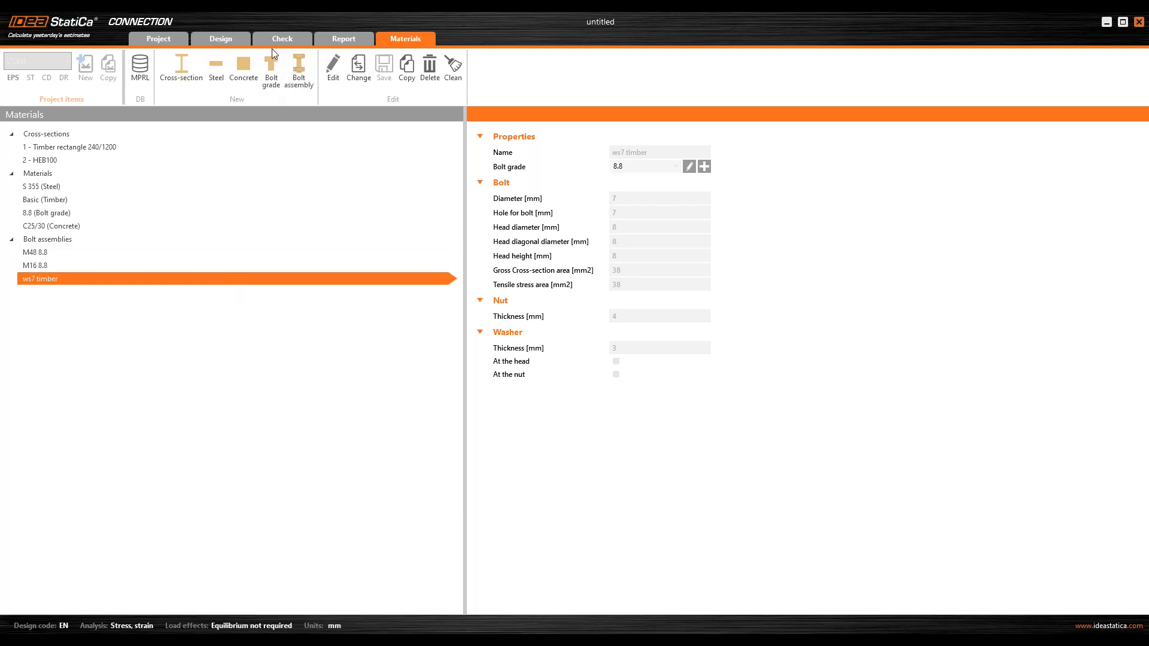
- Return to the connection design and examine the gusset plate's bolt type and the dowel rows in timber member M1
{"action": "left_click", "coordinate": [221, 39]}
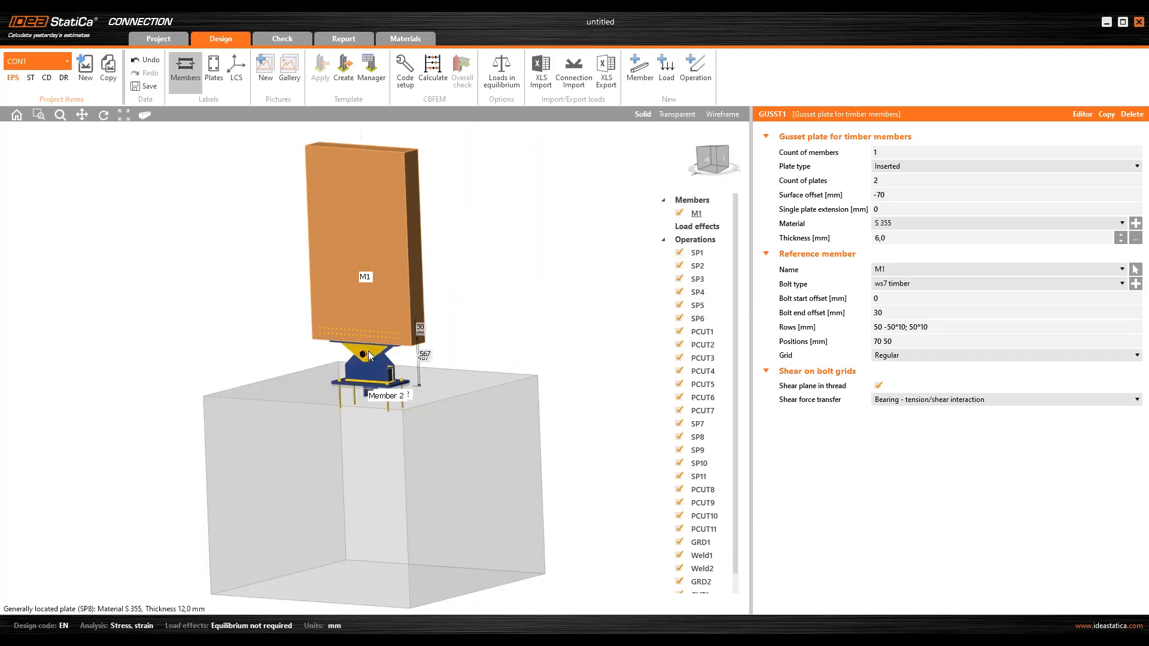
{"action": "scroll", "coordinate": [370, 374], "scroll_direction": "up", "scroll_amount": 3}
{"action": "left_click", "coordinate": [903, 285]}
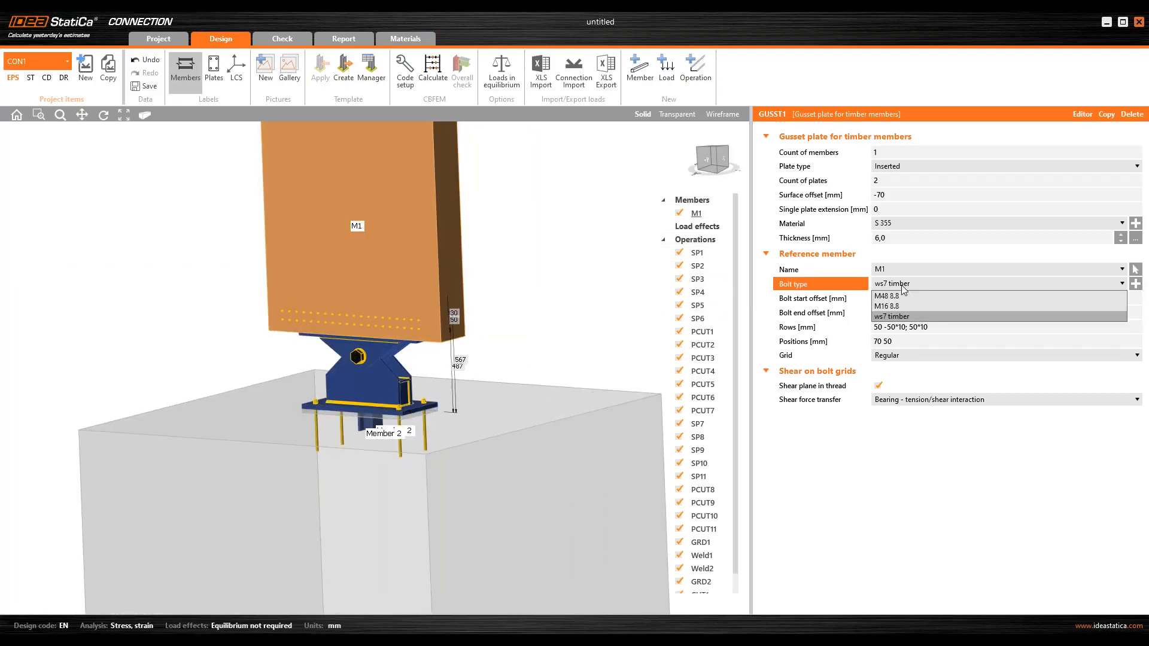
{"action": "left_click", "coordinate": [903, 286]}
{"action": "scroll", "coordinate": [449, 330], "scroll_direction": "up", "scroll_amount": 6}
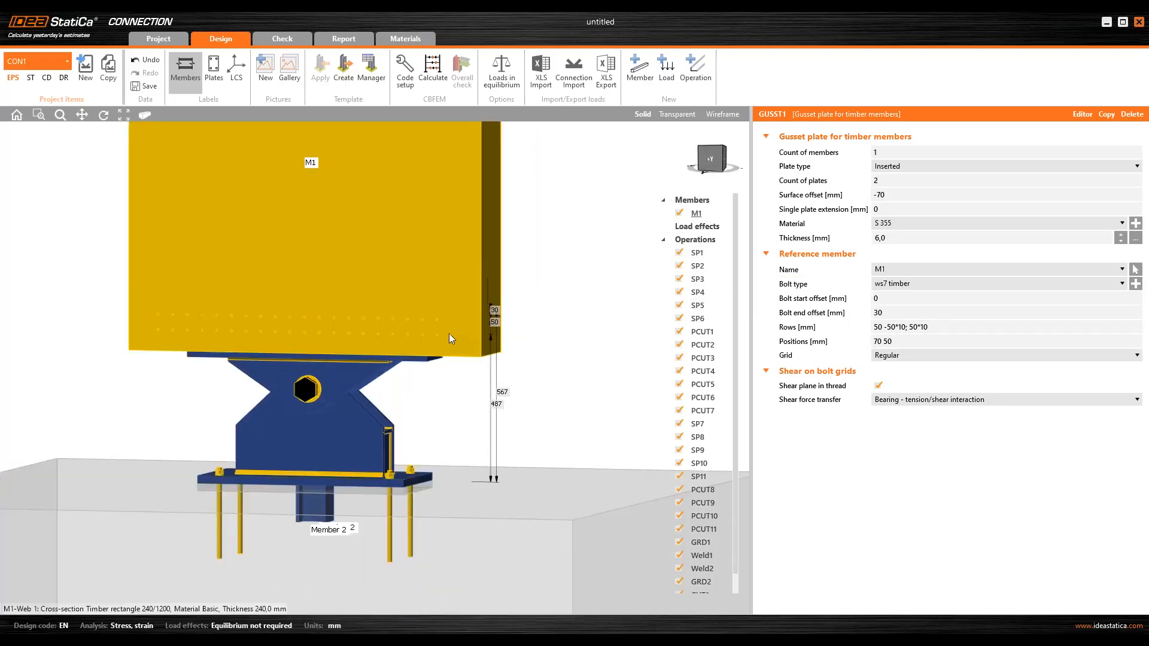
{"action": "scroll", "coordinate": [518, 482], "scroll_direction": "down", "scroll_amount": 5}
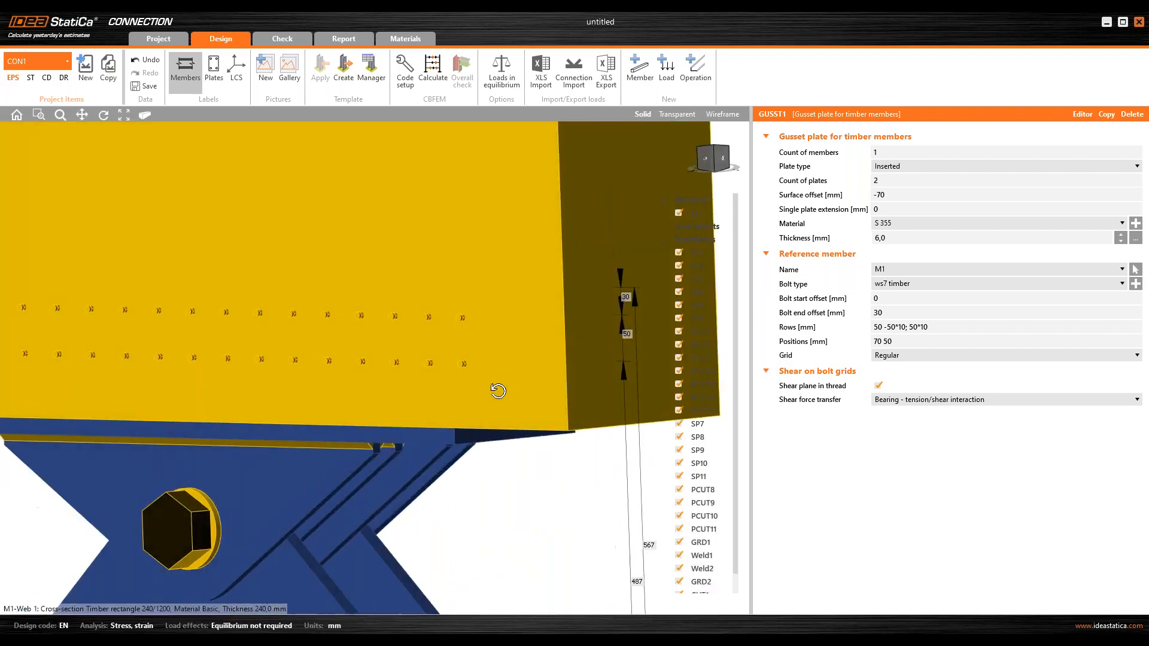
{"action": "mouse_move", "coordinate": [516, 358]}
{"action": "right_mouse_down"}
{"action": "mouse_move", "coordinate": [344, 321]}
{"action": "mouse_move", "coordinate": [506, 326]}
{"action": "mouse_move", "coordinate": [259, 343]}
{"action": "mouse_move", "coordinate": [437, 313]}
{"action": "mouse_move", "coordinate": [384, 302]}
{"action": "mouse_move", "coordinate": [402, 297]}
{"action": "mouse_move", "coordinate": [455, 320]}
{"action": "mouse_move", "coordinate": [343, 326]}
{"action": "mouse_move", "coordinate": [483, 342]}
{"action": "right_mouse_up"}
{"action": "scroll", "coordinate": [483, 341], "scroll_direction": "down", "scroll_amount": 3}
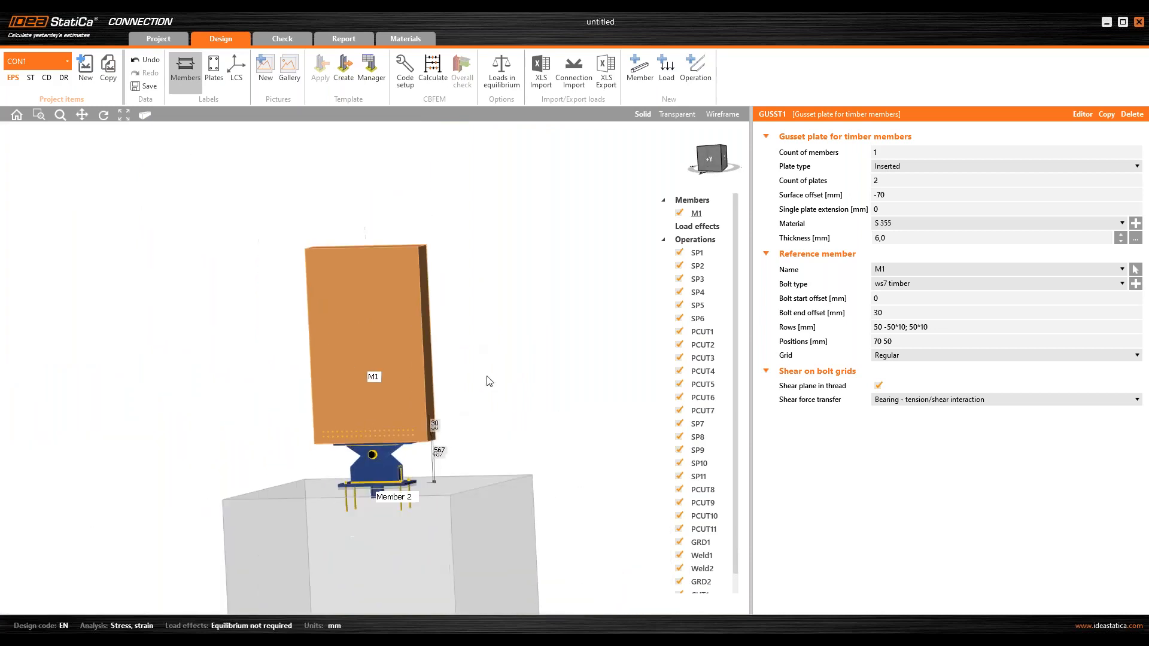
- Add a load effect on member M1 with N = -385 kN and Vz = -150 kN
{"action": "left_click", "coordinate": [698, 214]}
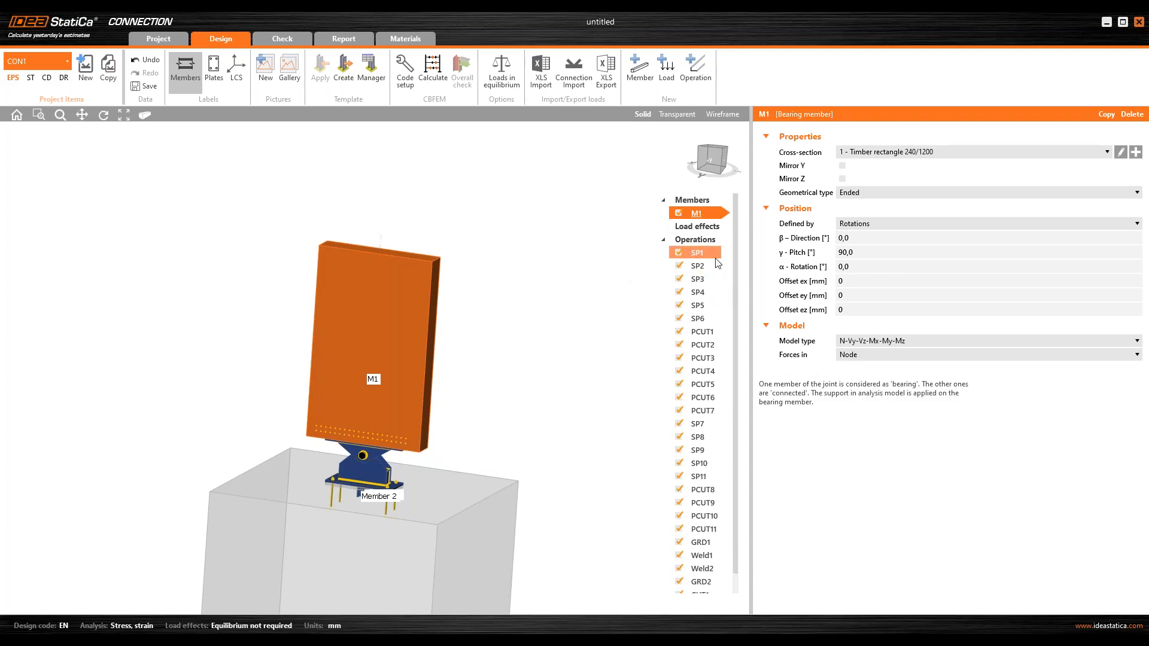
{"action": "left_click", "coordinate": [709, 225]}
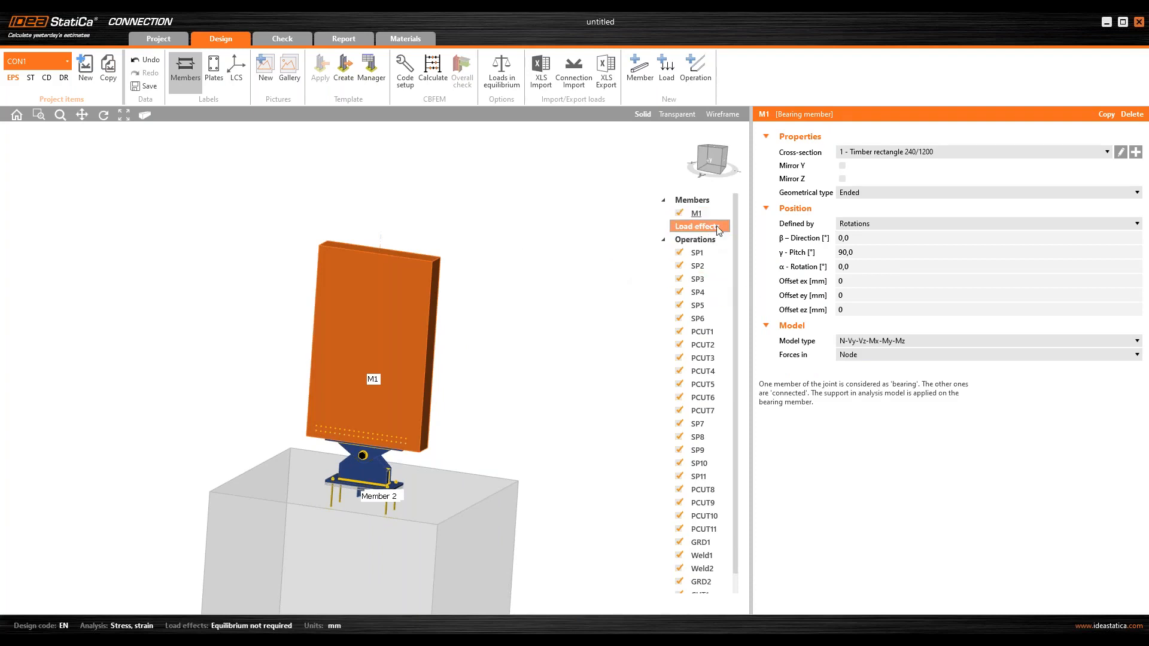
{"action": "left_click", "coordinate": [667, 67]}
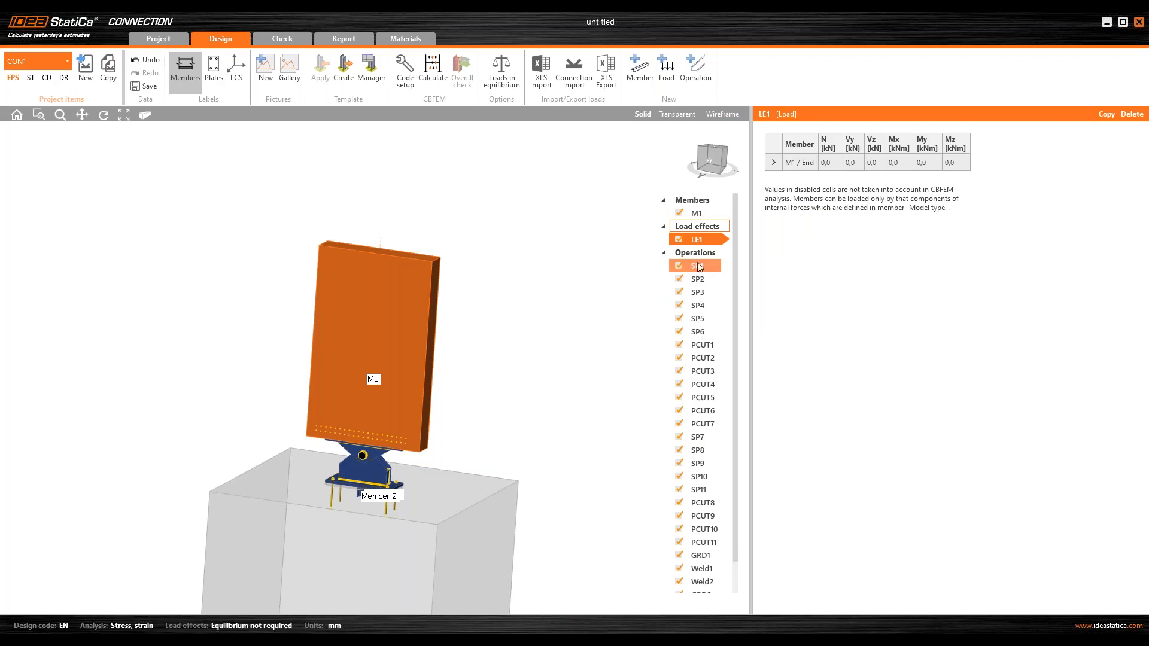
{"action": "left_click", "coordinate": [835, 166]}
{"action": "double_click", "coordinate": [834, 161]}
{"action": "double_click", "coordinate": [831, 163]}
{"action": "type", "text": "-385"}
{"action": "key", "text": "Tab"}
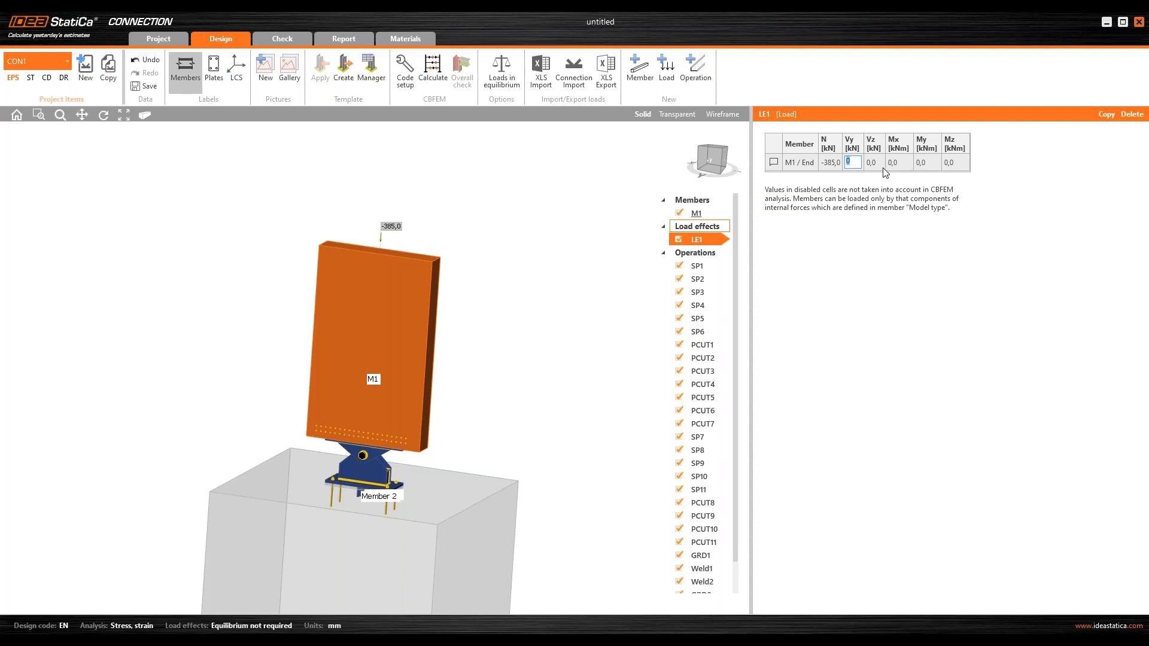
{"action": "key", "text": "Tab"}
{"action": "type", "text": "-150"}
{"action": "key", "text": "Tab"}
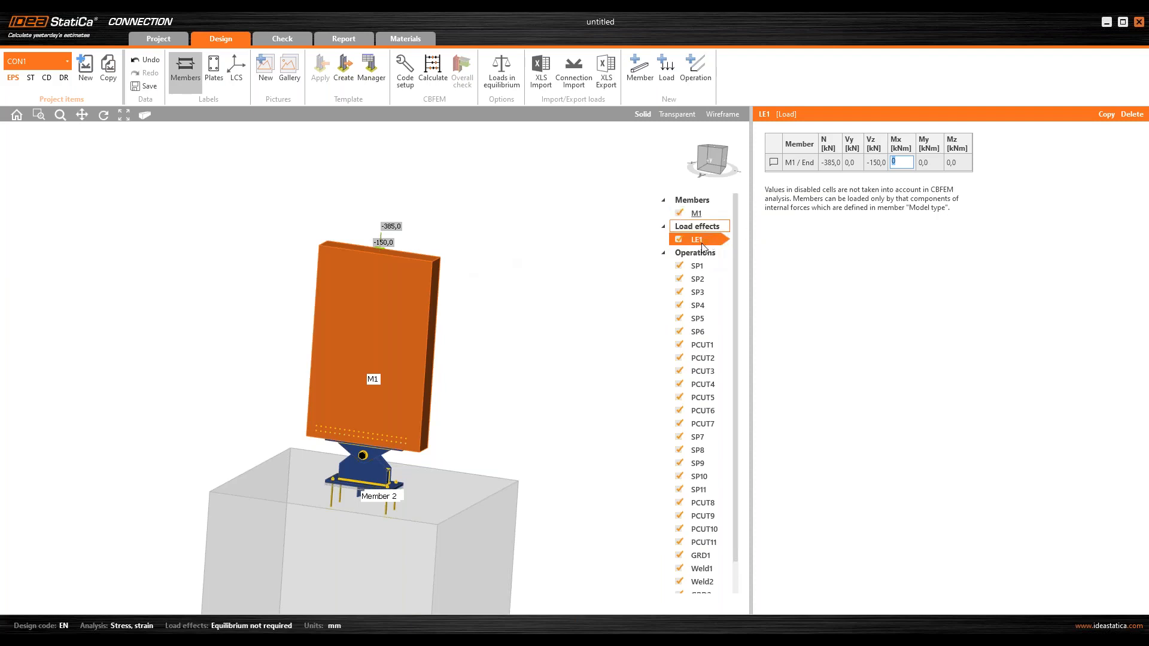
- Add a second load effect on member M1 with N = 20 kN and Vz = 10 kN
{"action": "right_click_drag", "start_coordinate": [487, 308], "coordinate": [425, 310]}
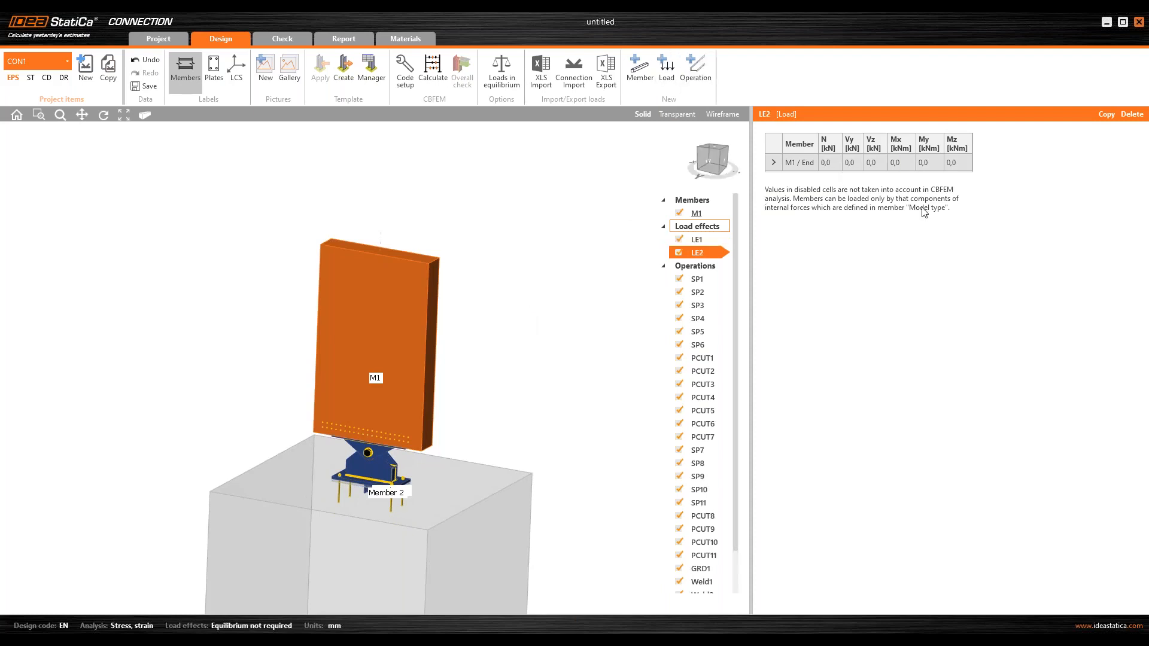
{"action": "left_click", "coordinate": [832, 163]}
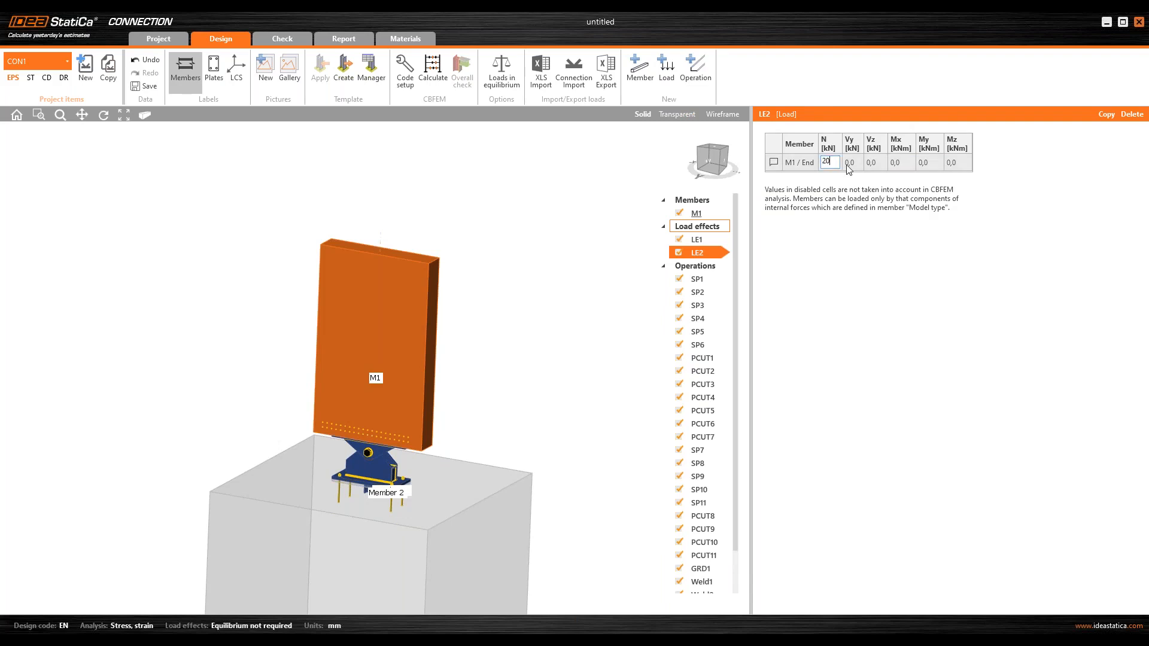
{"action": "key", "text": "Tab"}
{"action": "type", "text": "10"}
{"action": "key", "text": "Tab"}
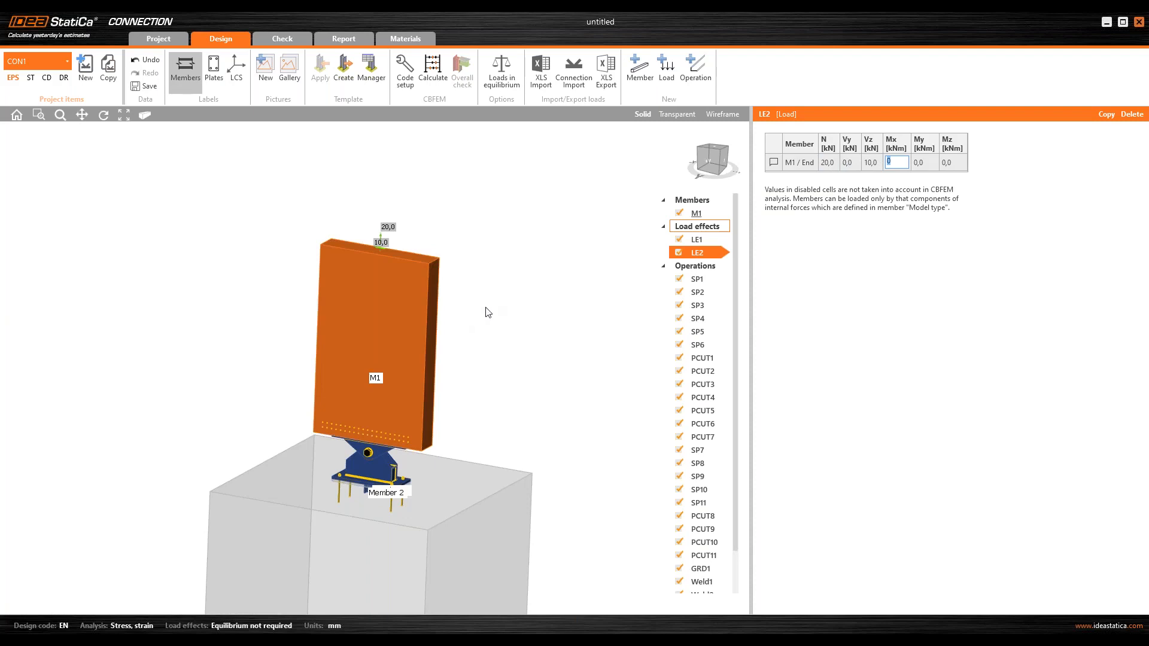
- Examine in wireframe where load effect LE1 acts relative to the M48 pin, then restore the solid display
{"action": "left_click", "coordinate": [698, 239]}
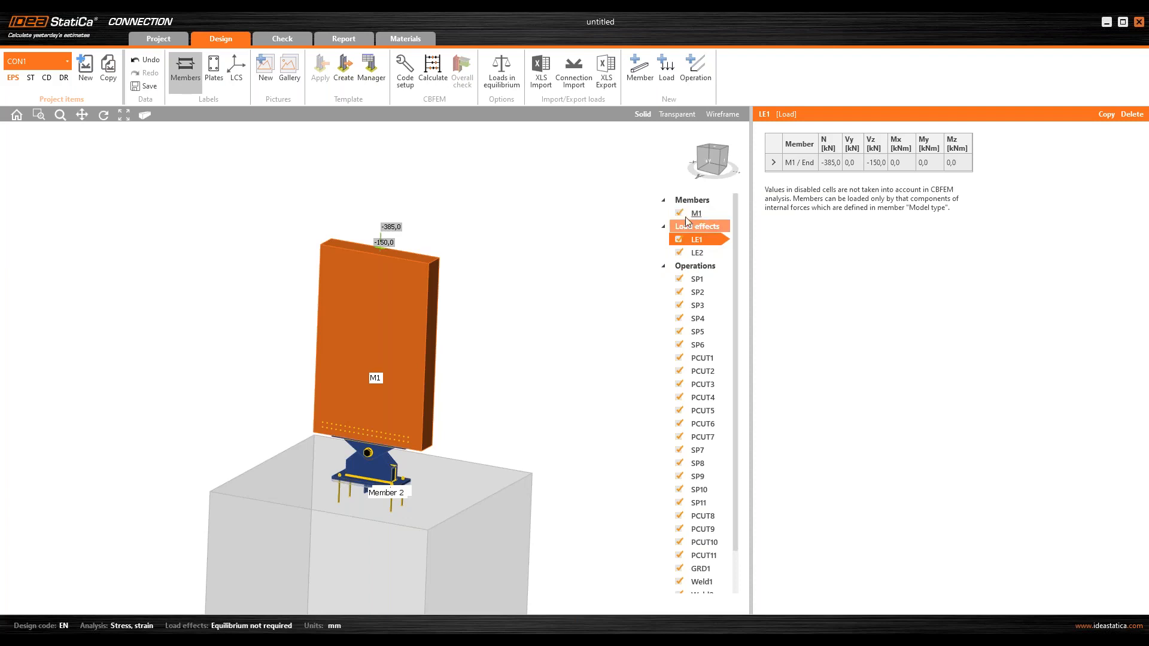
{"action": "left_click", "coordinate": [724, 114]}
{"action": "right_click_drag", "start_coordinate": [575, 287], "coordinate": [393, 451]}
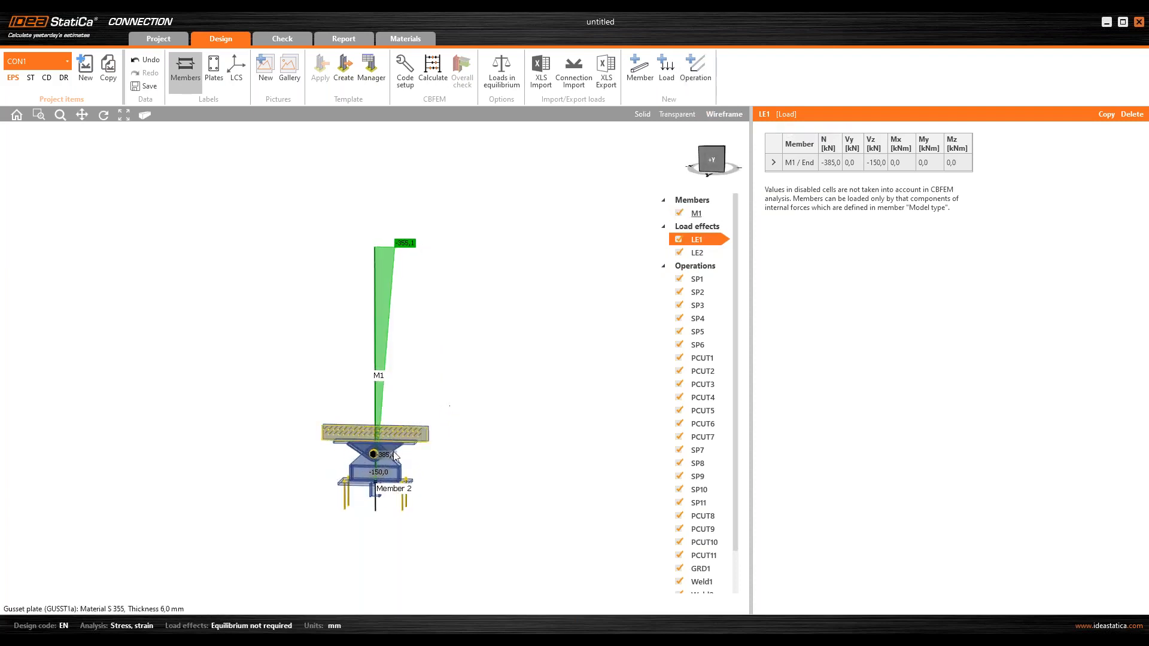
{"action": "scroll", "coordinate": [390, 455], "scroll_direction": "up", "scroll_amount": 3}
{"action": "scroll", "coordinate": [359, 485], "scroll_direction": "up", "scroll_amount": 5}
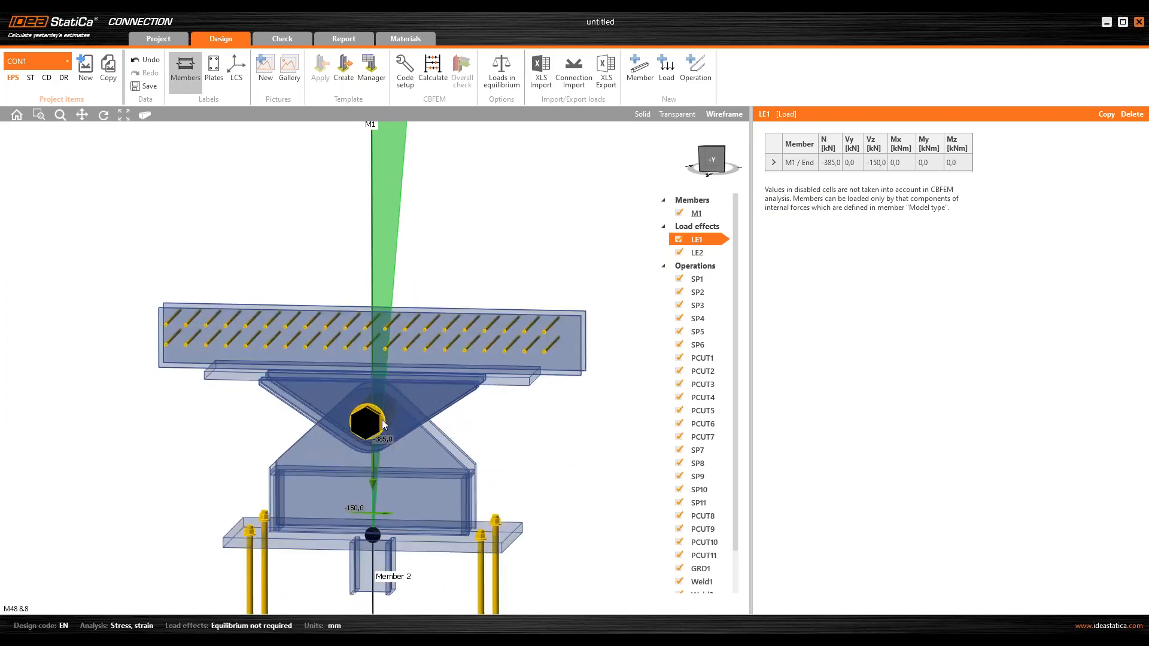
{"action": "scroll", "coordinate": [374, 422], "scroll_direction": "up", "scroll_amount": 2}
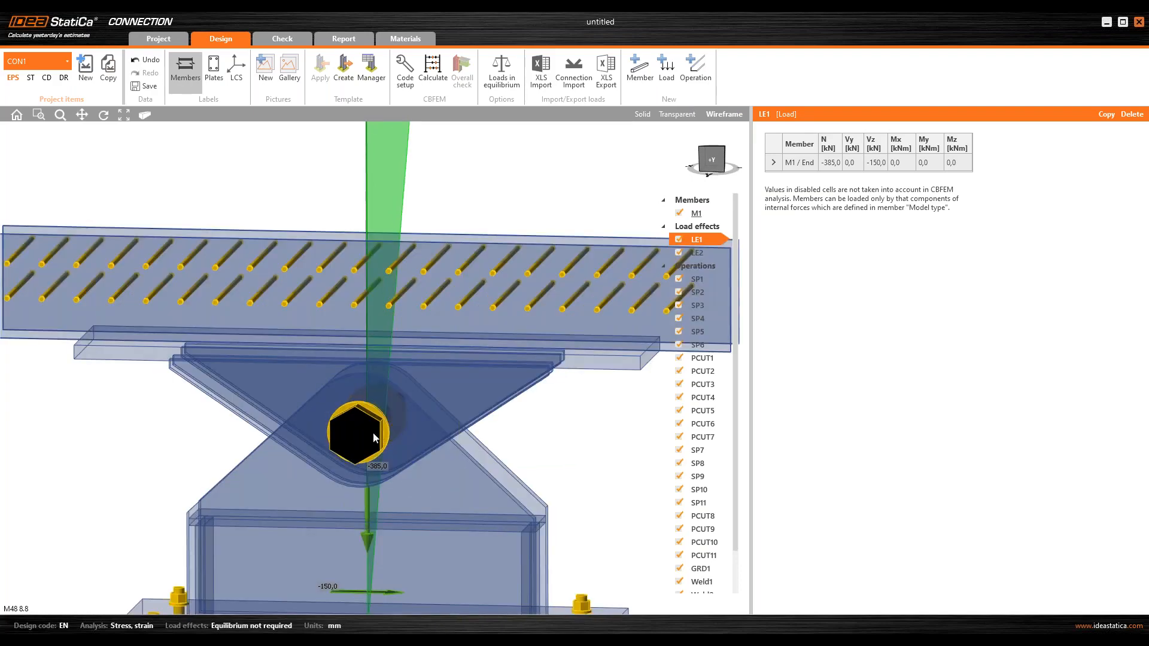
{"action": "scroll", "coordinate": [383, 422], "scroll_direction": "down", "scroll_amount": 5}
{"action": "right_click_drag", "start_coordinate": [385, 434], "coordinate": [549, 353]}
{"action": "left_click", "coordinate": [643, 114]}
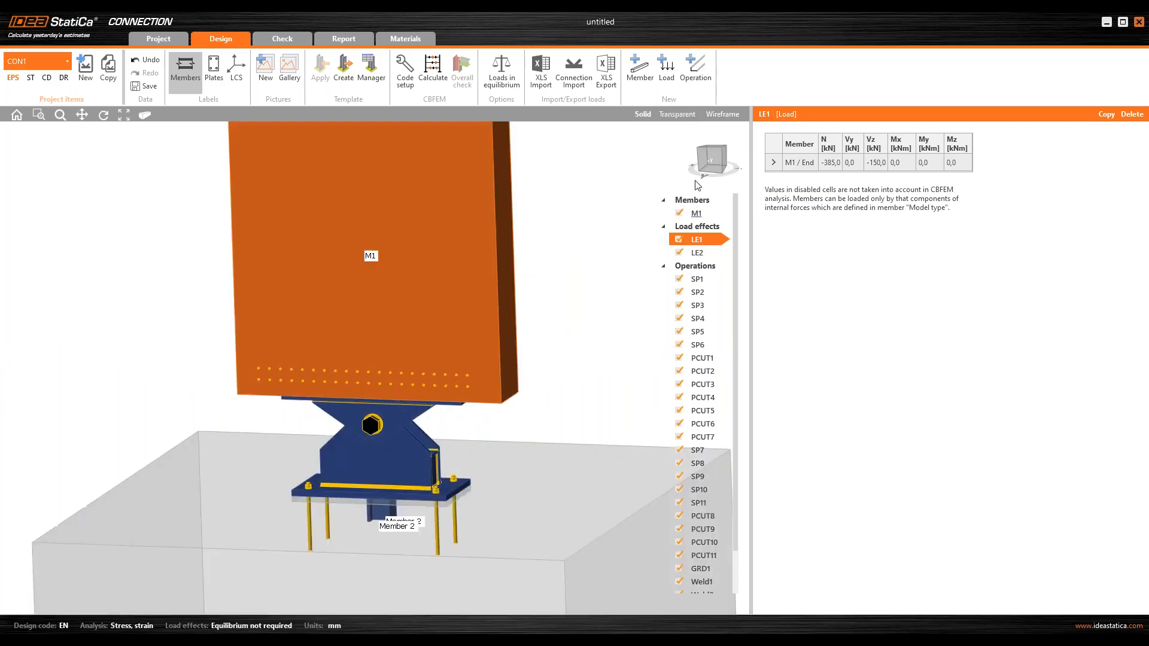
- Set member M1's forces to act in the bolts and its model type to N-Vy-Vz
{"action": "left_click", "coordinate": [698, 214]}
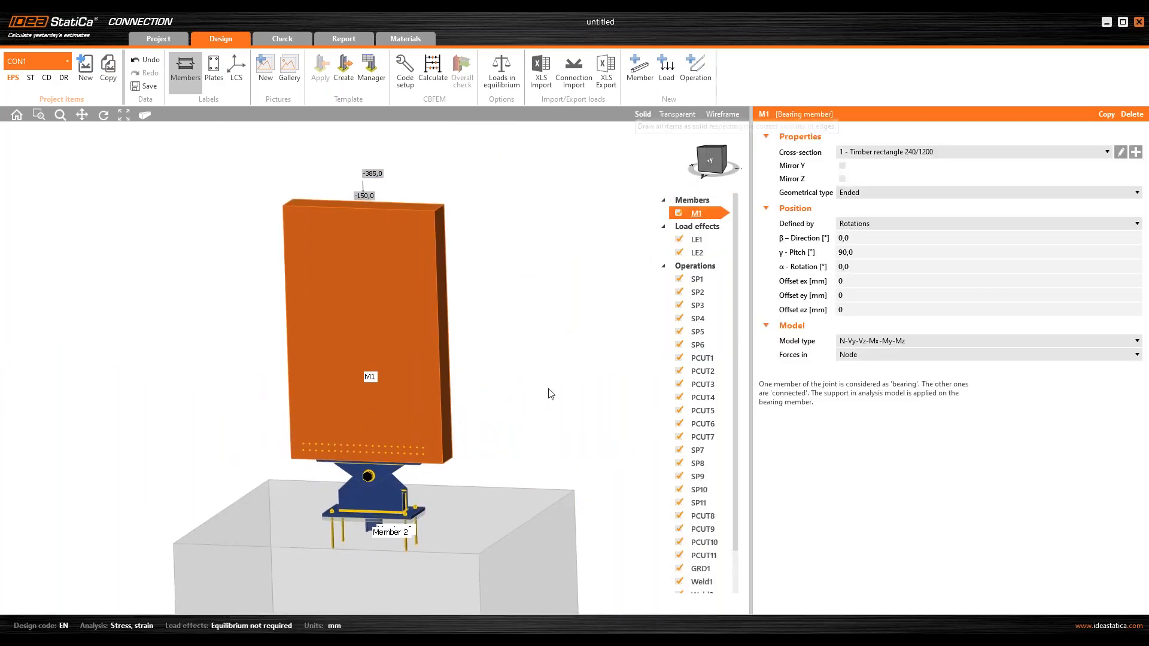
{"action": "left_click", "coordinate": [851, 355]}
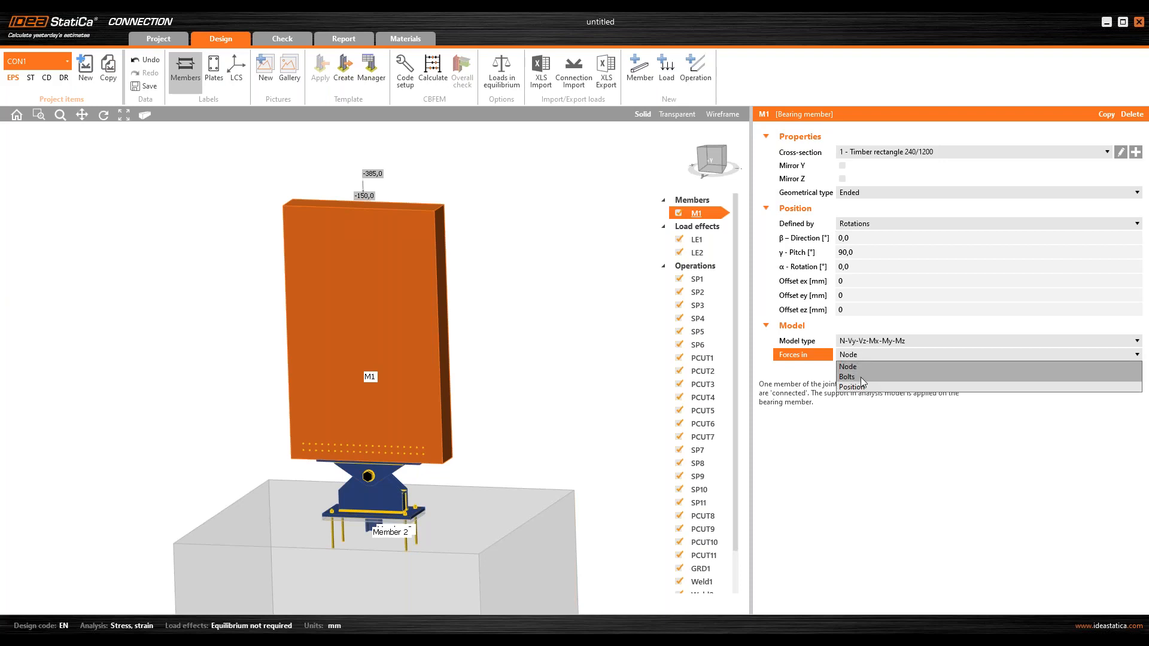
{"action": "left_click", "coordinate": [861, 377]}
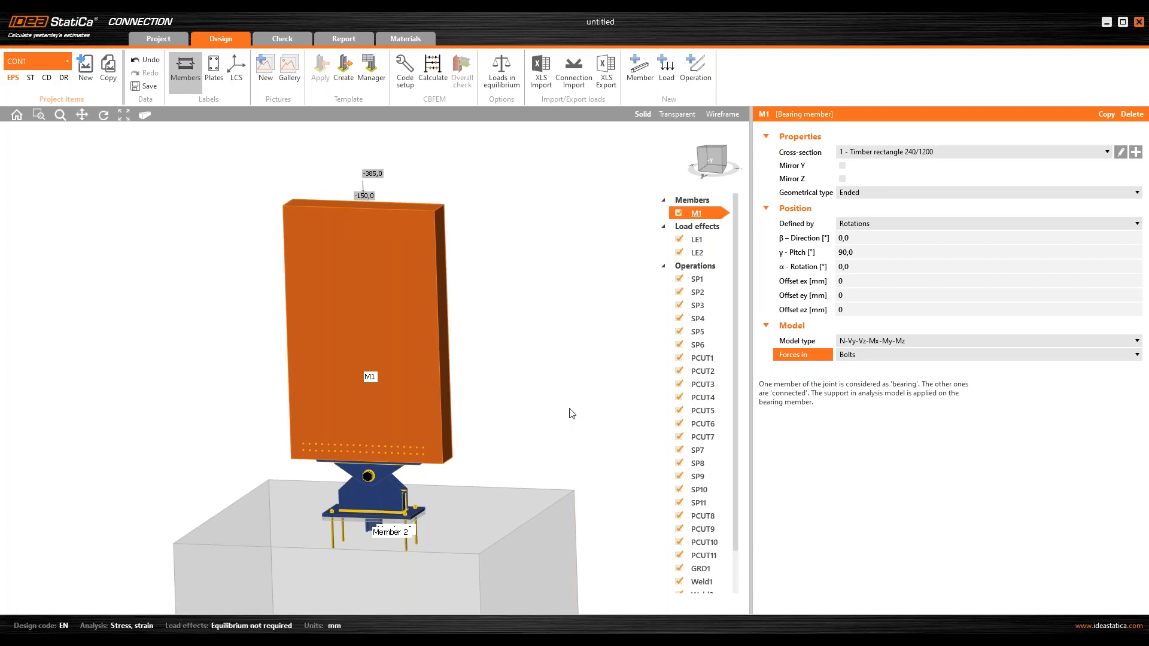
{"action": "left_click", "coordinate": [874, 343]}
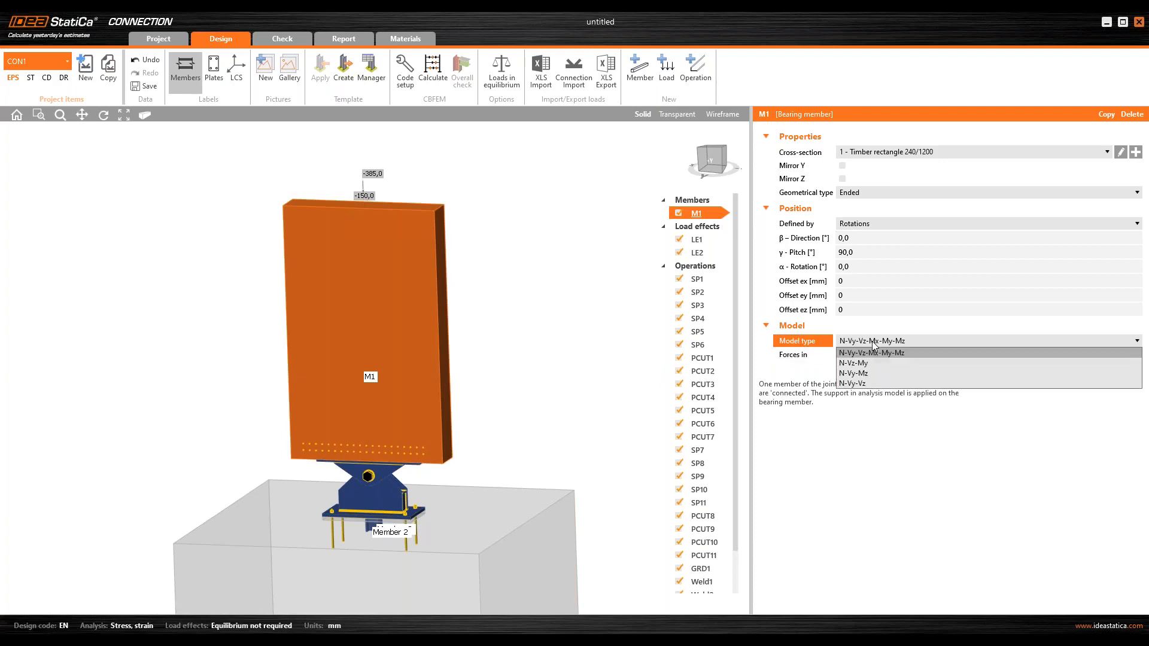
{"action": "left_click", "coordinate": [861, 384]}
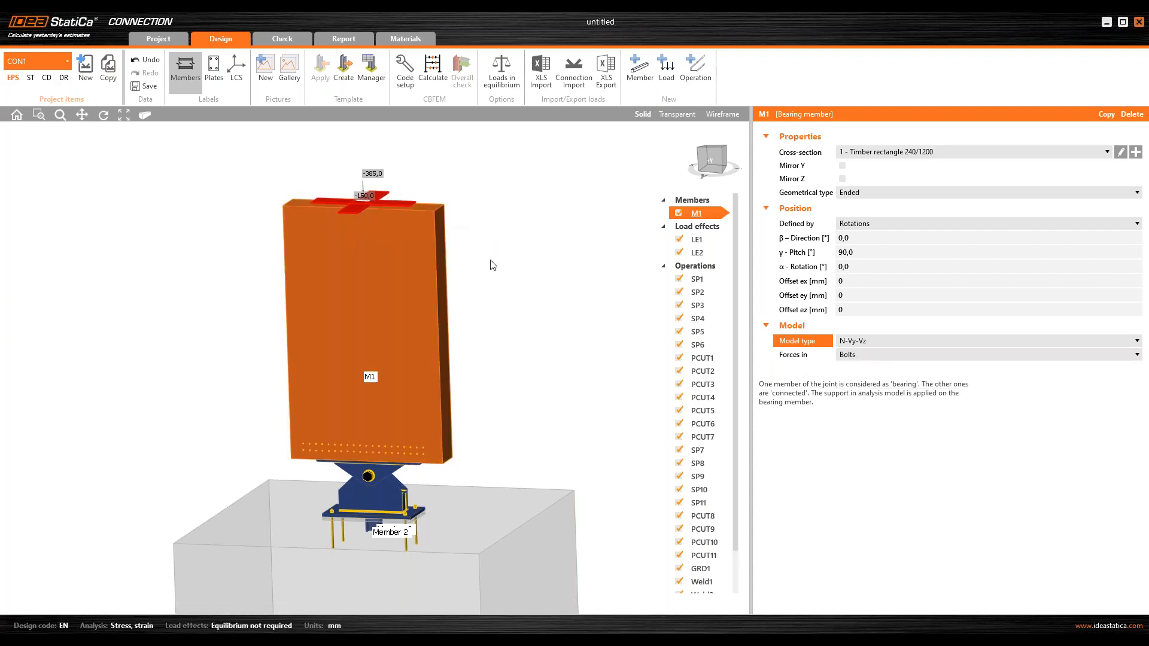
- Inspect the pinned support from several angles and open the check stage with its calculation options
{"action": "right_click_drag", "start_coordinate": [526, 372], "coordinate": [521, 393]}
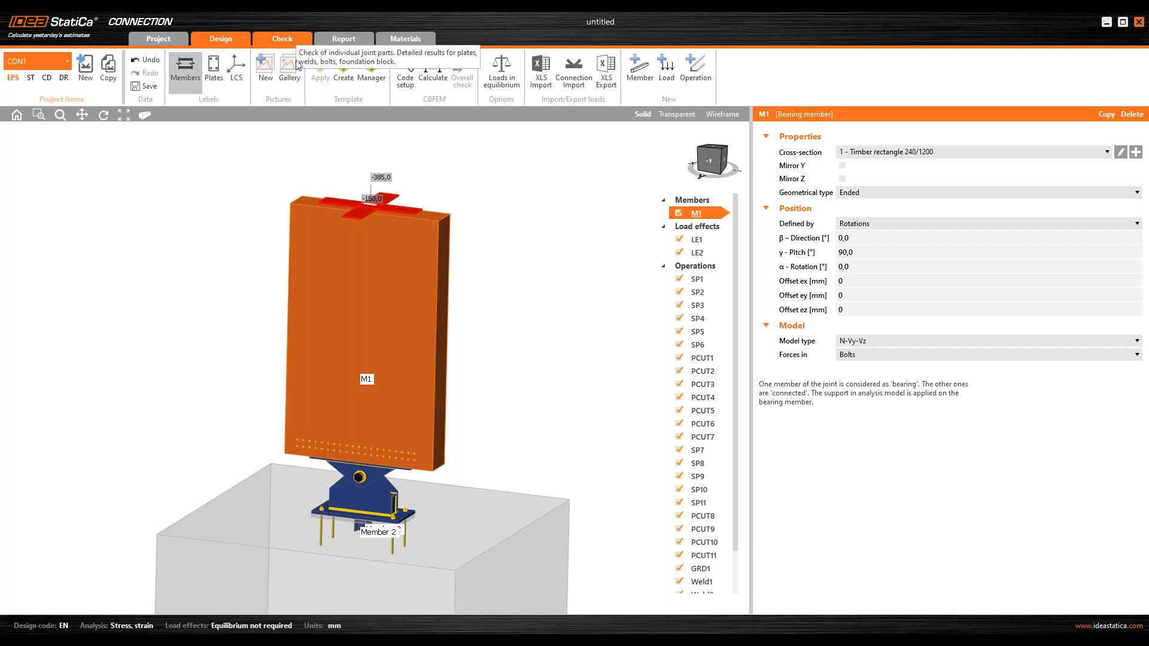
{"action": "right_click_drag", "start_coordinate": [367, 490], "coordinate": [407, 480]}
{"action": "scroll", "coordinate": [386, 484], "scroll_direction": "up", "scroll_amount": 4}
{"action": "scroll", "coordinate": [351, 476], "scroll_direction": "down", "scroll_amount": 4}
{"action": "scroll", "coordinate": [413, 431], "scroll_direction": "down", "scroll_amount": 2}
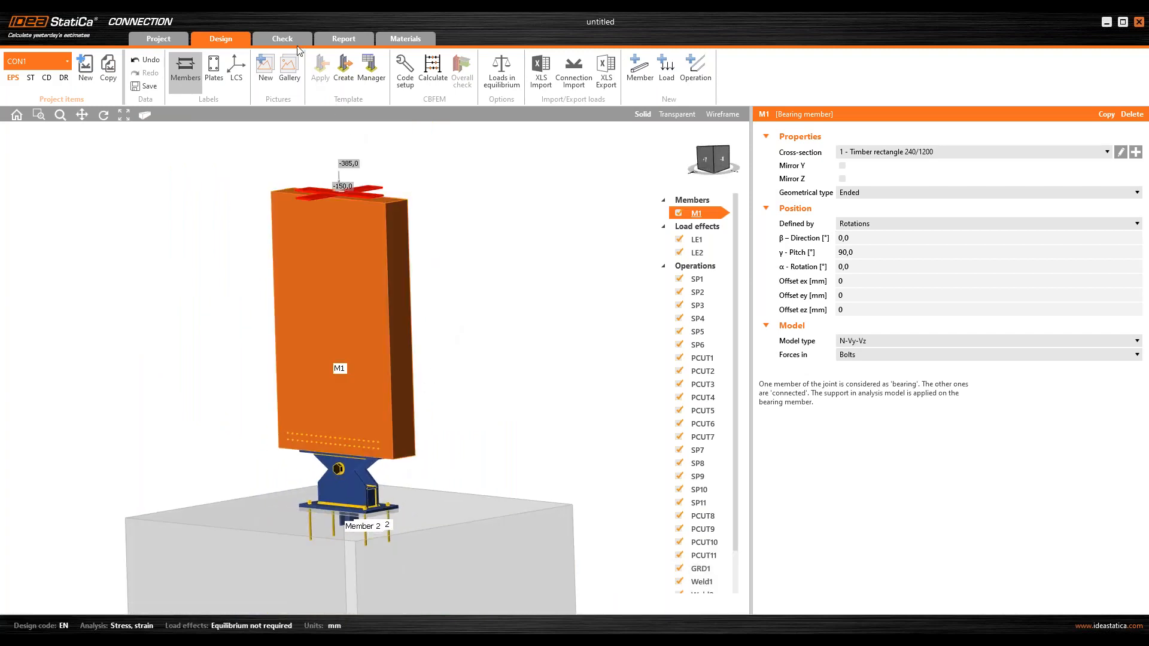
{"action": "left_click", "coordinate": [282, 38]}
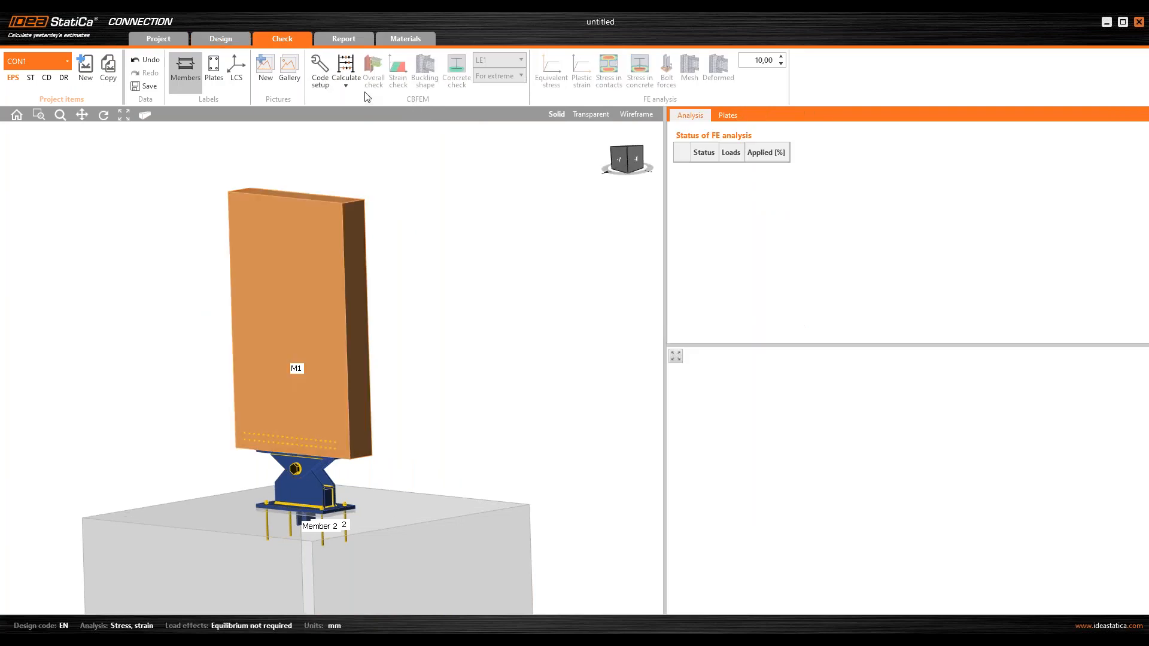
{"action": "left_click", "coordinate": [347, 87]}
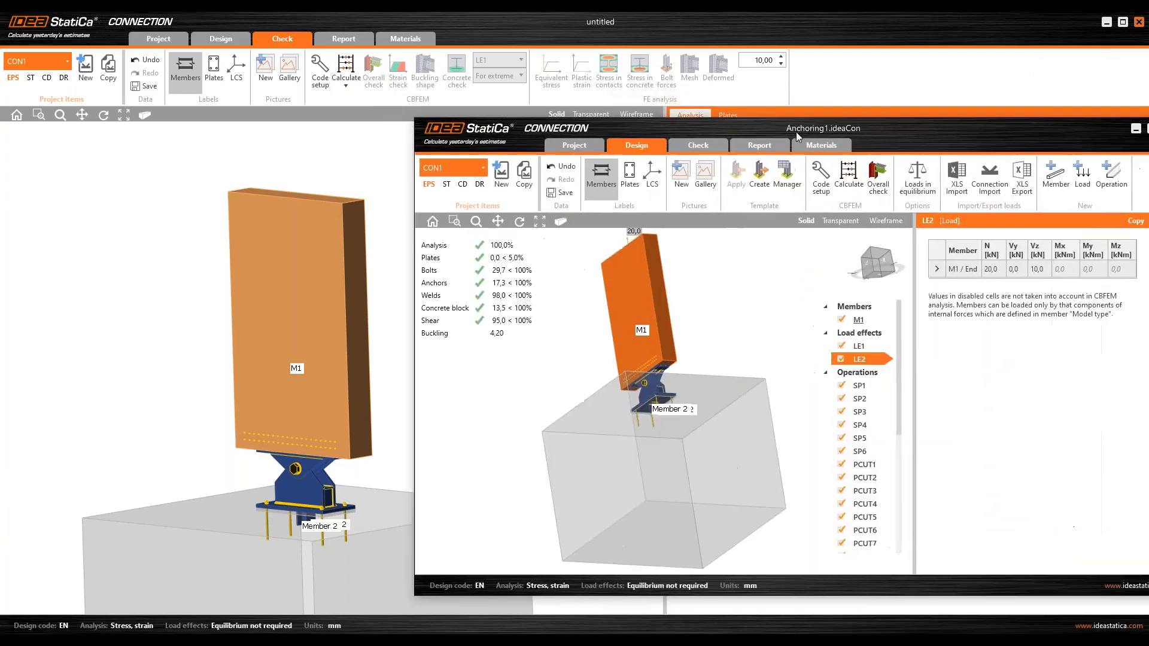
- Bring up the already calculated Anchoring1.ideaCon project in full size and display the overall check on its model
{"action": "left_click_drag", "start_coordinate": [683, 110], "coordinate": [531, 110]}
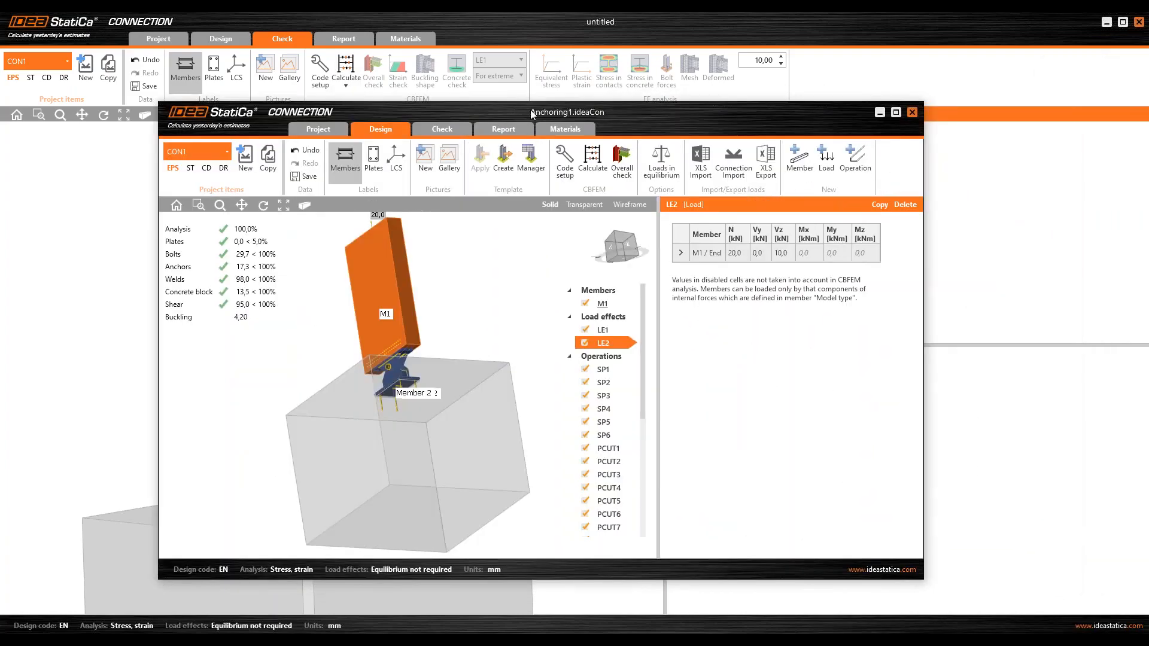
{"action": "double_click", "coordinate": [525, 110]}
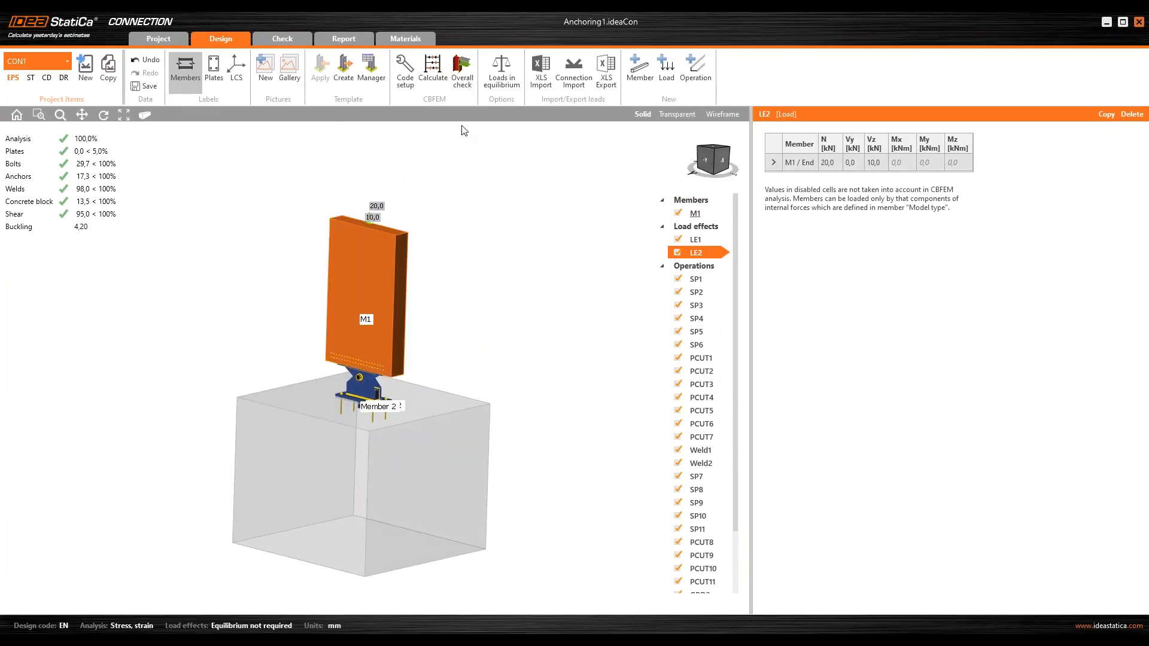
{"action": "left_click", "coordinate": [463, 80]}
{"action": "scroll", "coordinate": [396, 381], "scroll_direction": "up", "scroll_amount": 3}
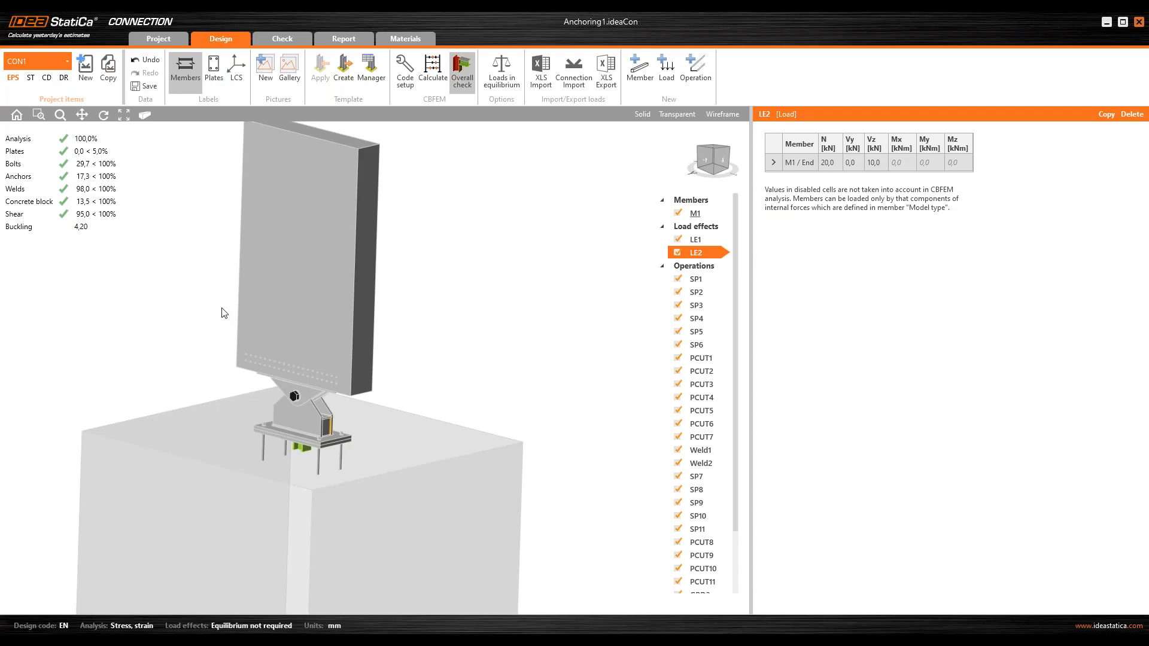
- View the calculated anchoring model in the check stage and bring up the timber bolt results for the extreme load effect
{"action": "right_click_drag", "start_coordinate": [387, 359], "coordinate": [455, 326]}
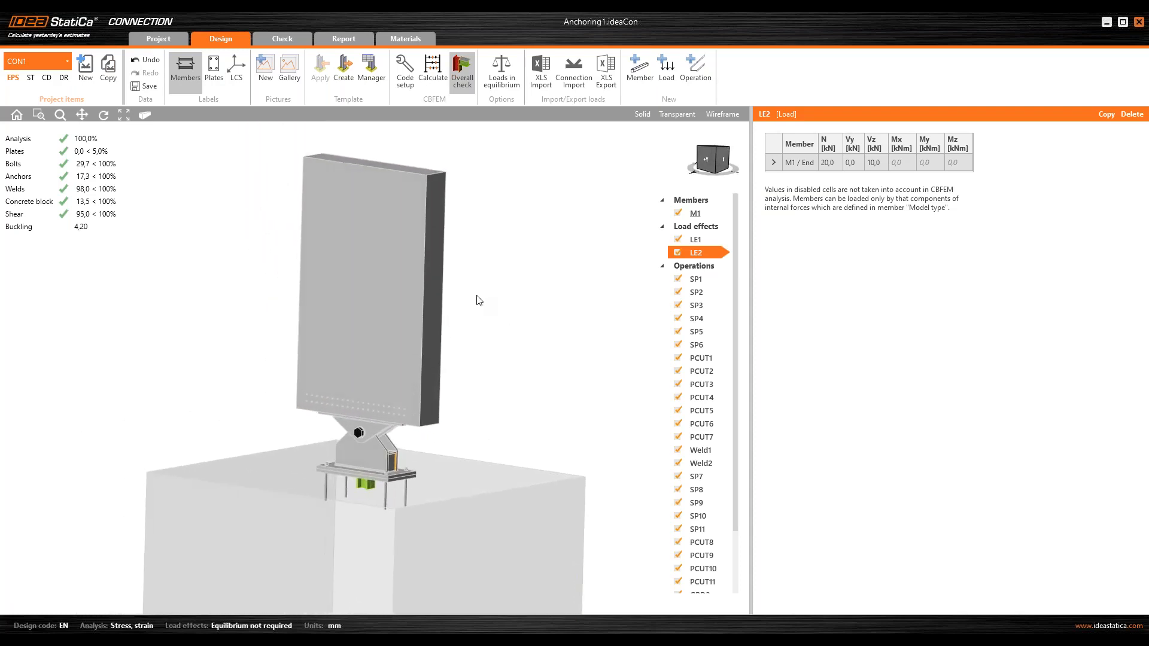
{"action": "scroll", "coordinate": [458, 407], "scroll_direction": "up", "scroll_amount": 3}
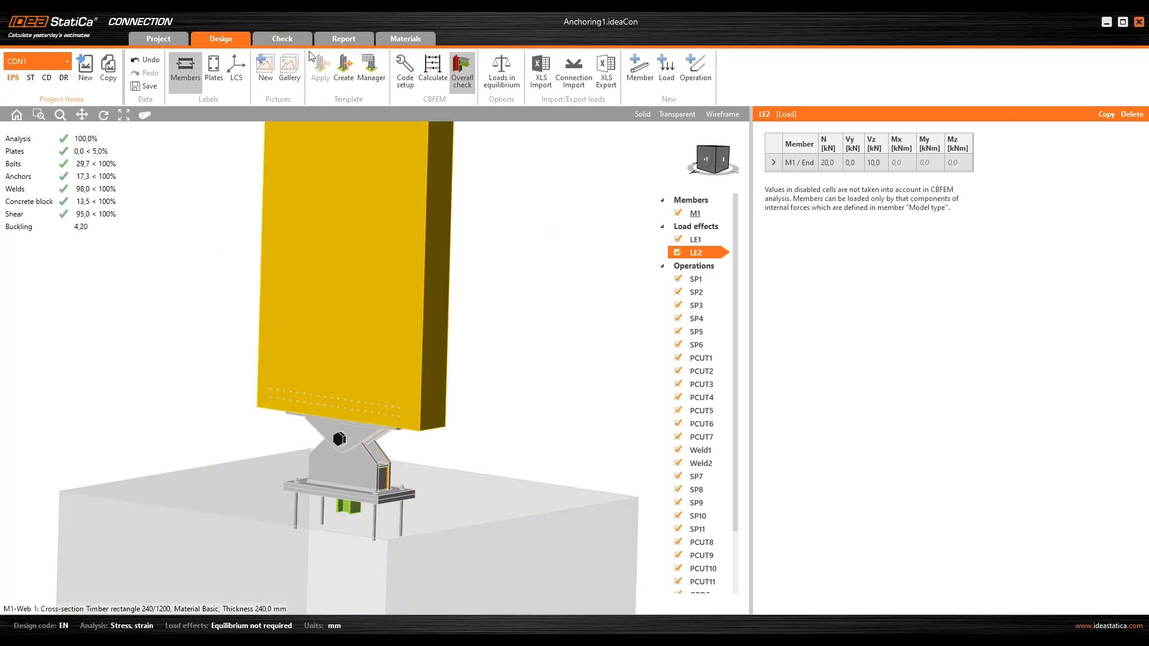
{"action": "left_click", "coordinate": [298, 40]}
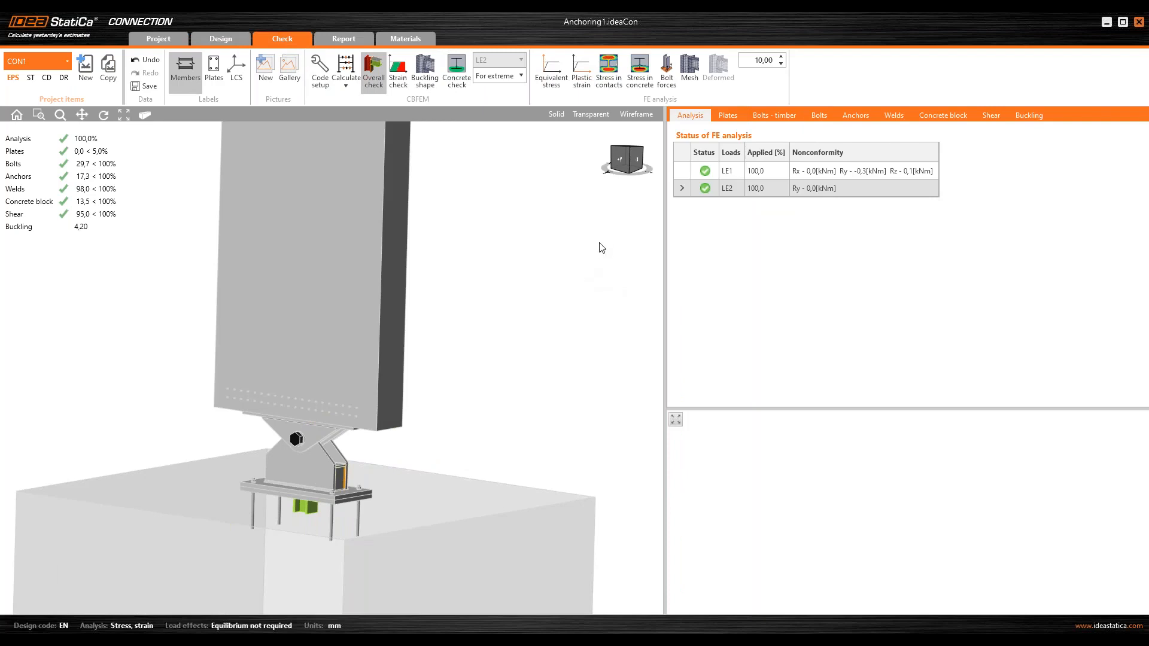
{"action": "middle_click_drag", "start_coordinate": [572, 231], "coordinate": [557, 243]}
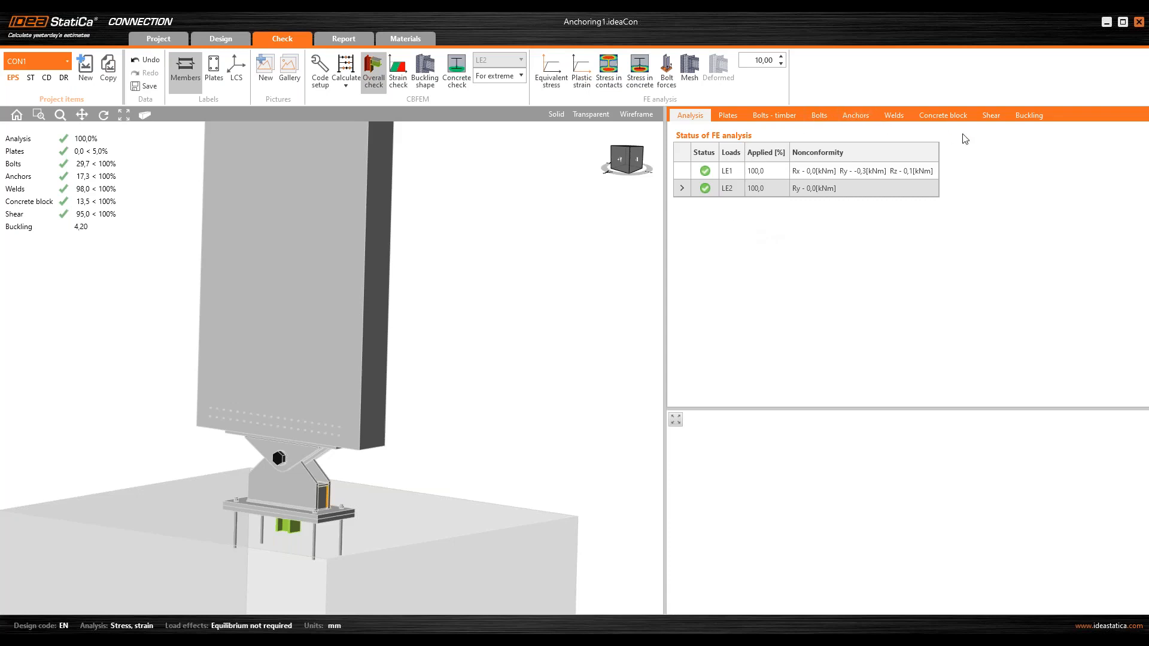
{"action": "left_click", "coordinate": [776, 116]}
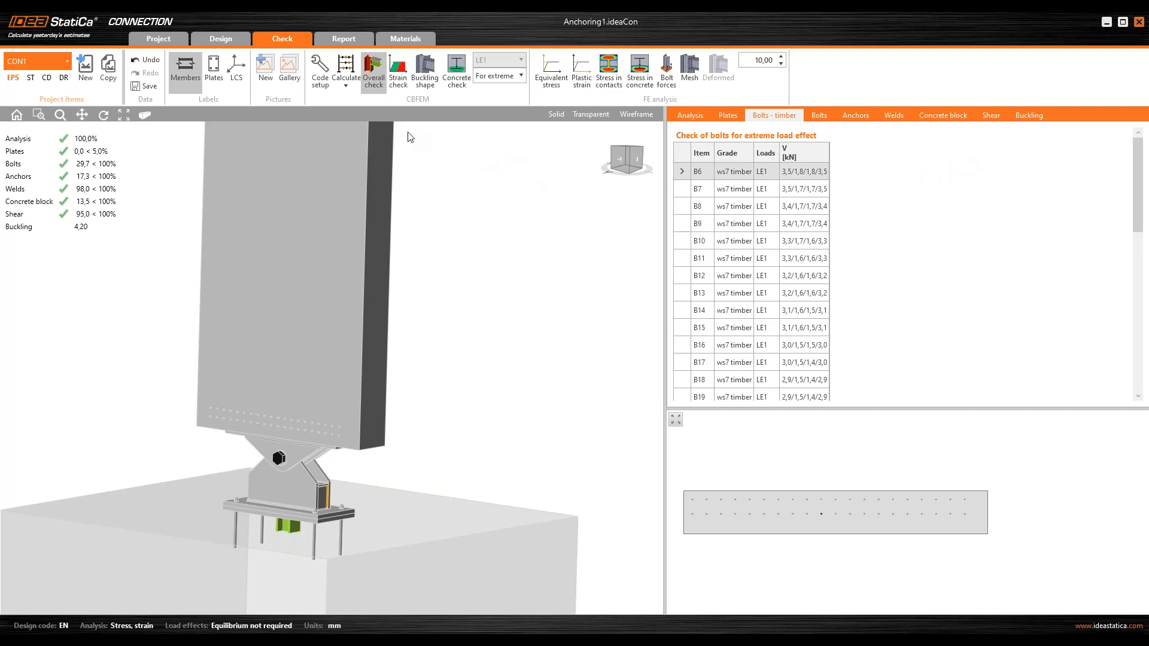
- Display the deformed buckling shape with its mesh, list the buckling factors, and examine shape 1 of LE1 from several angles
{"action": "left_click", "coordinate": [425, 70]}
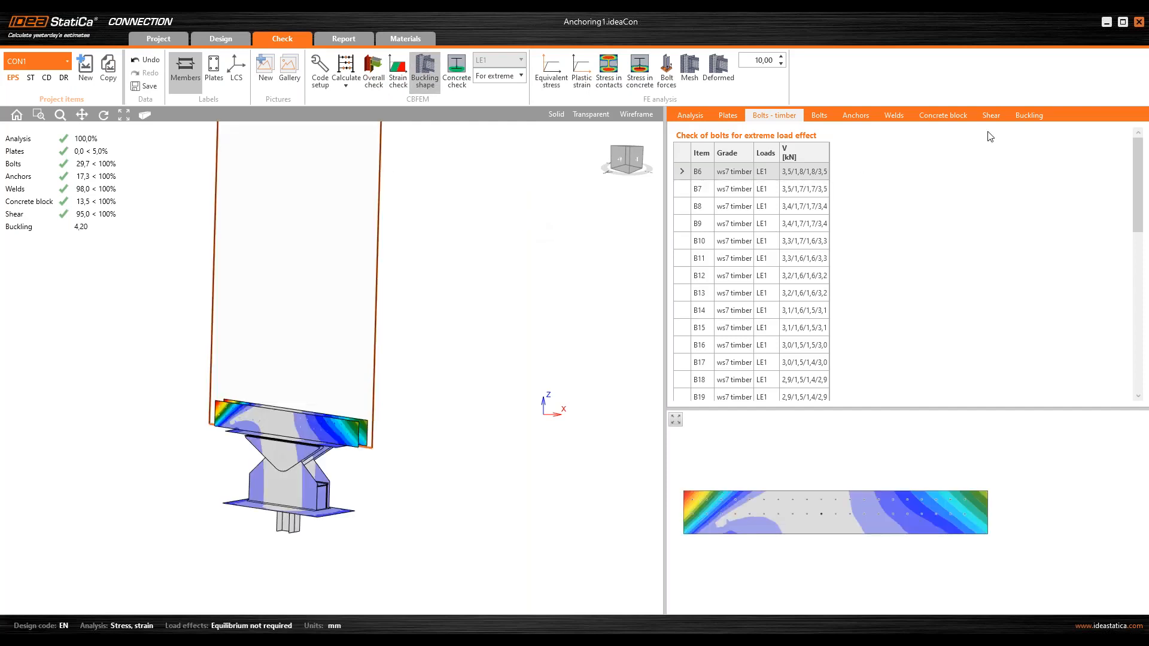
{"action": "left_click", "coordinate": [1027, 117]}
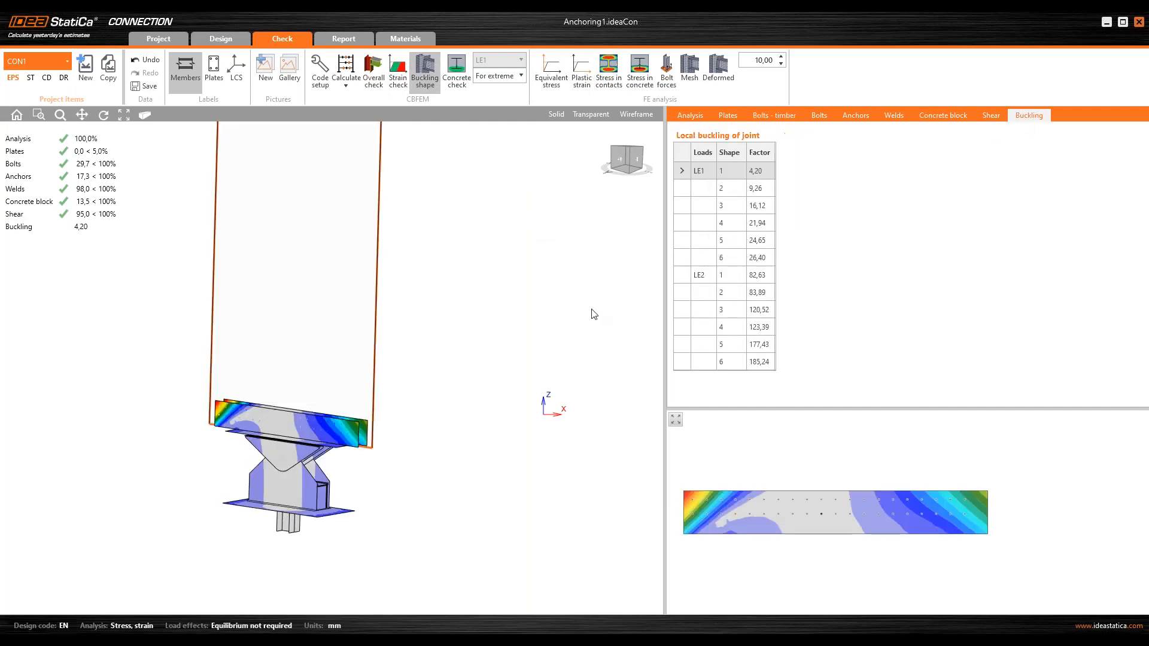
{"action": "left_click", "coordinate": [694, 75]}
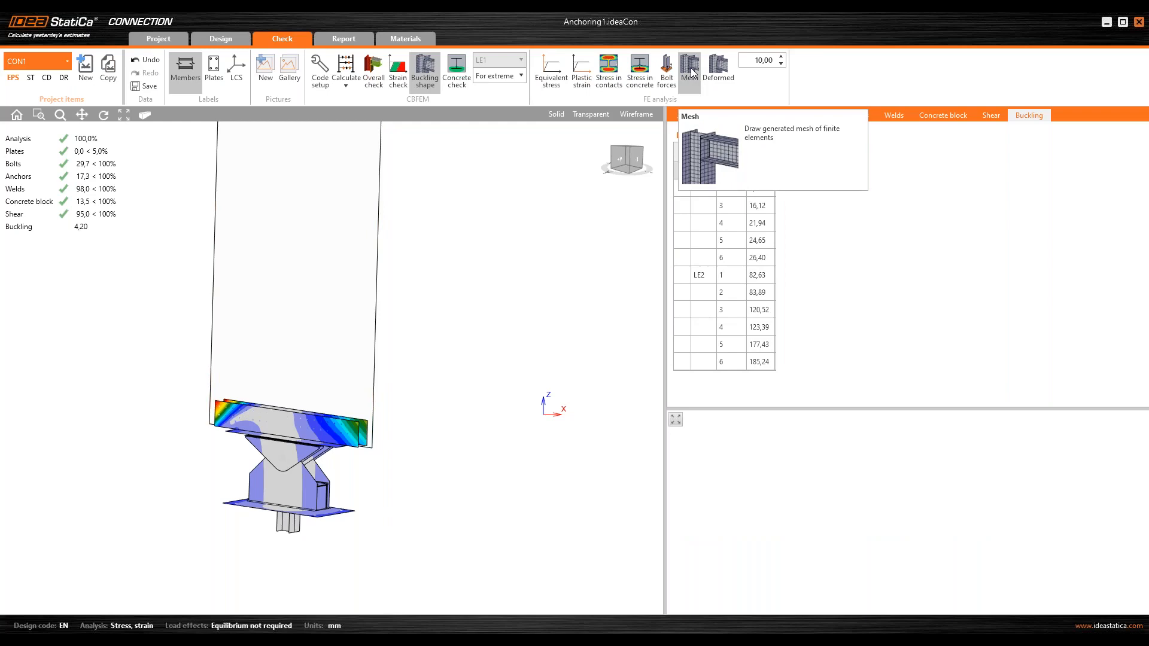
{"action": "left_click", "coordinate": [720, 69]}
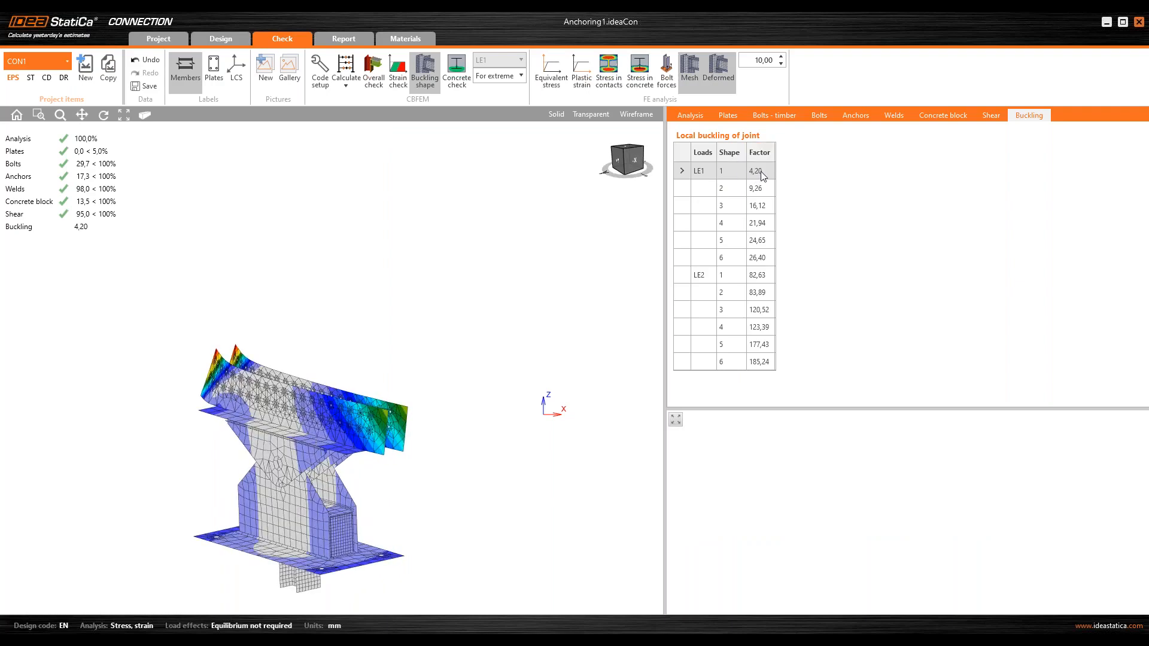
{"action": "right_click_drag", "start_coordinate": [367, 475], "coordinate": [353, 436]}
{"action": "scroll", "coordinate": [386, 434], "scroll_direction": "up", "scroll_amount": 3}
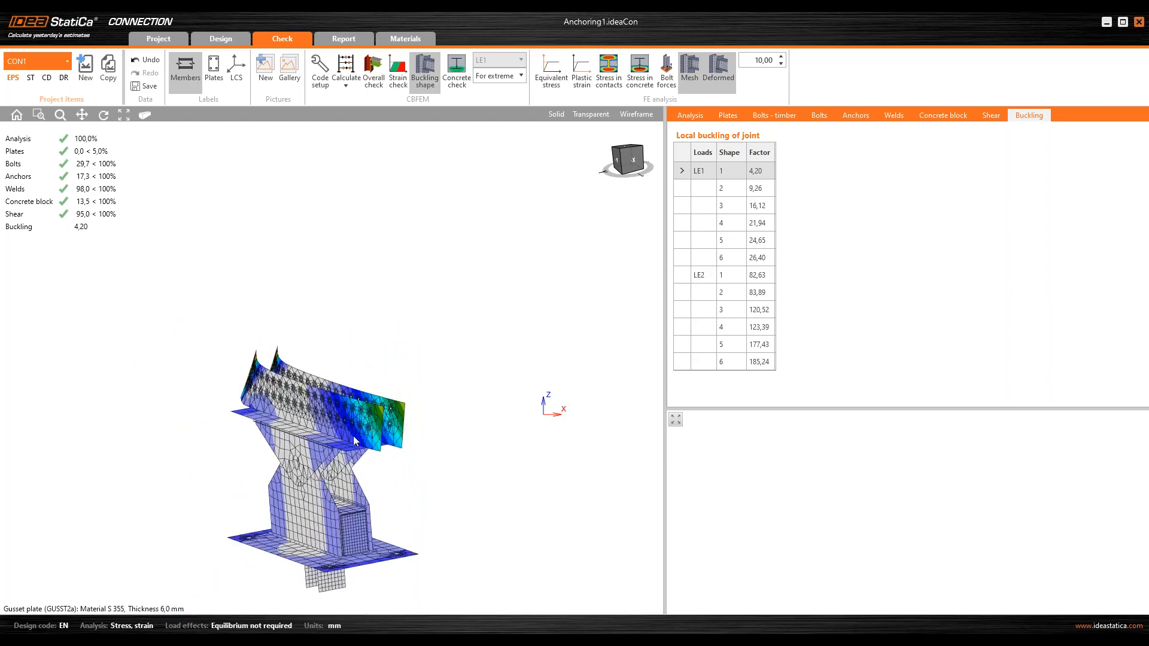
{"action": "scroll", "coordinate": [352, 432], "scroll_direction": "up", "scroll_amount": 3}
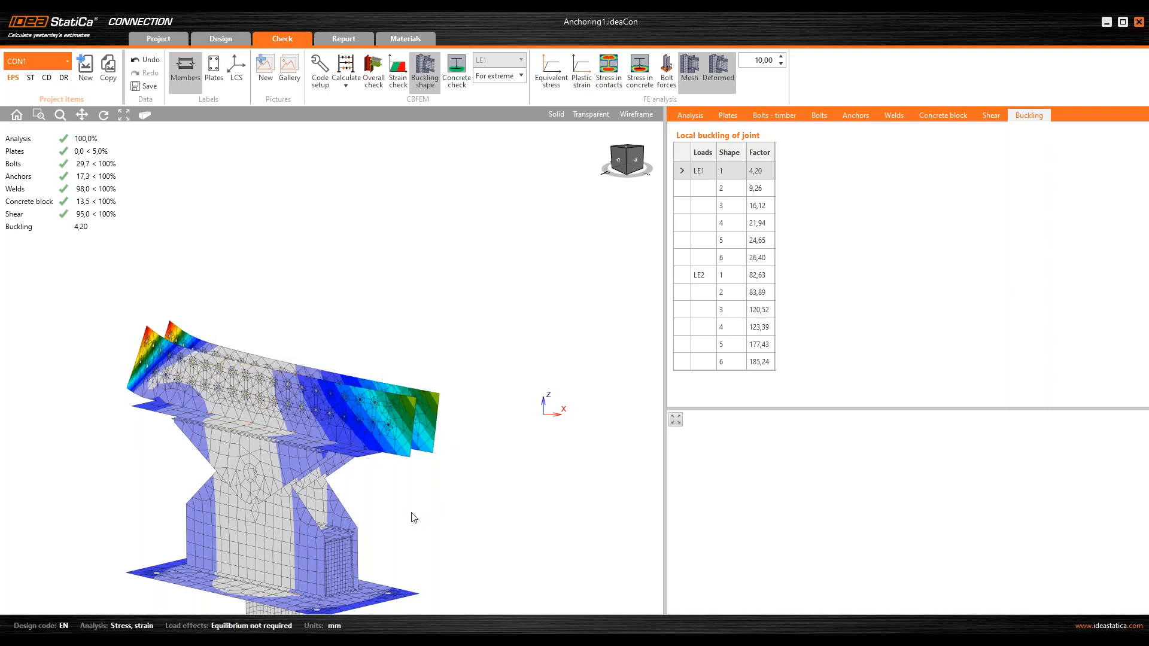
{"action": "right_click_drag", "start_coordinate": [412, 517], "coordinate": [390, 479]}
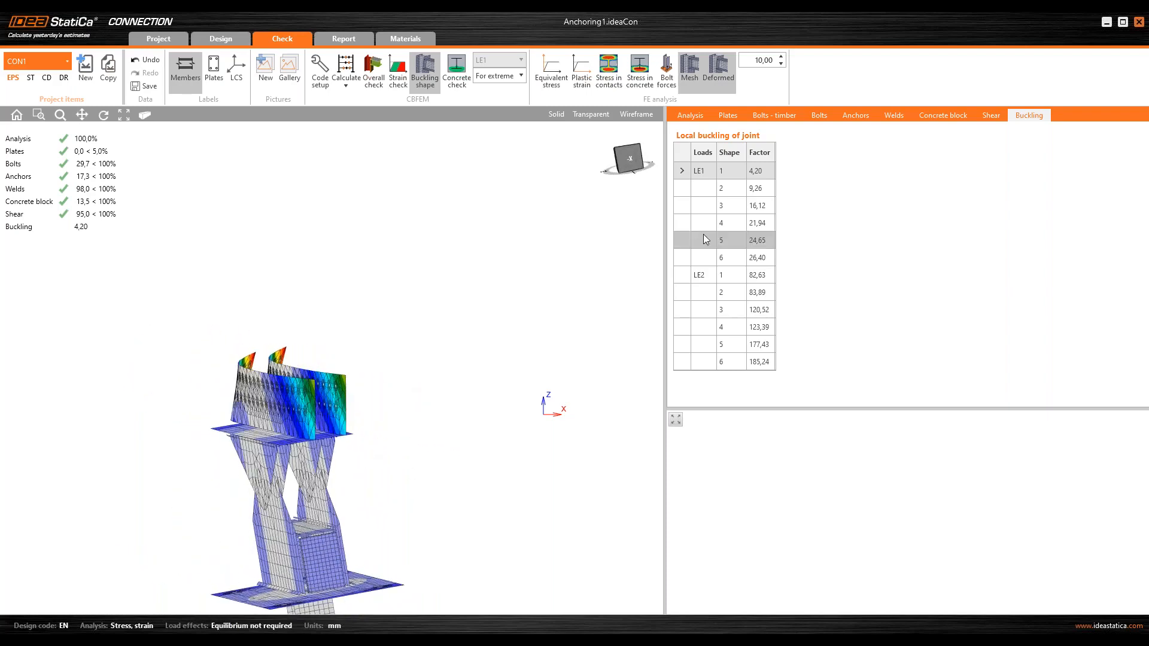
- Compare LE1's buckling shapes 2, 3 and 4 on the deformed model, viewing shape 4 from several angles
{"action": "left_click", "coordinate": [750, 189]}
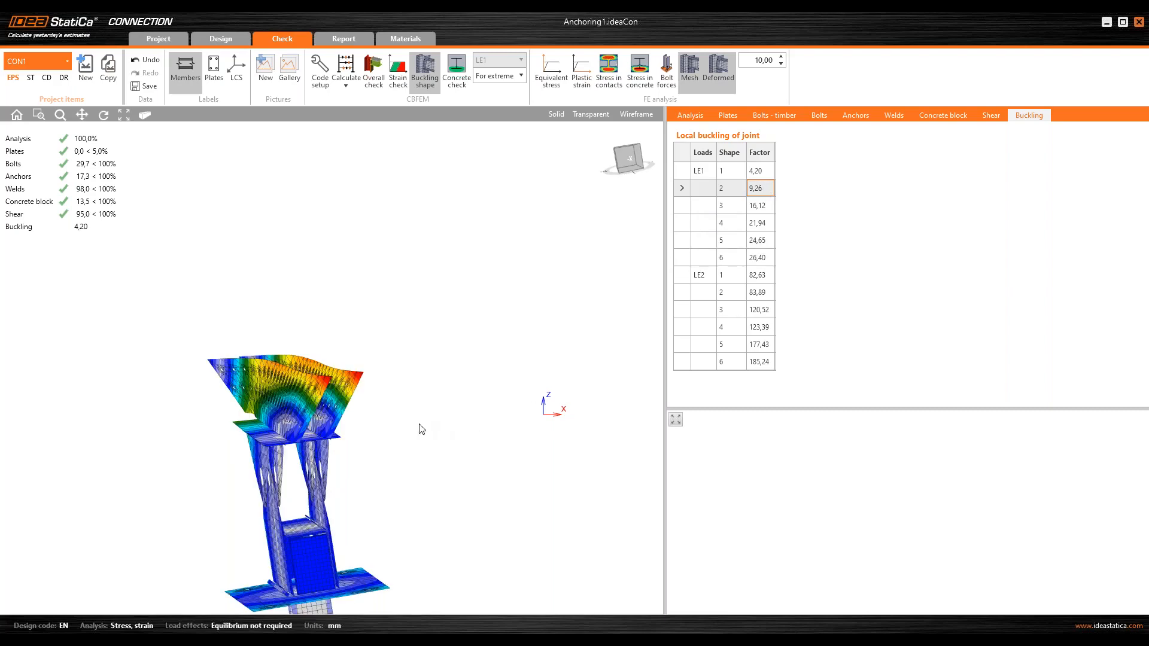
{"action": "right_click_drag", "start_coordinate": [367, 452], "coordinate": [282, 368]}
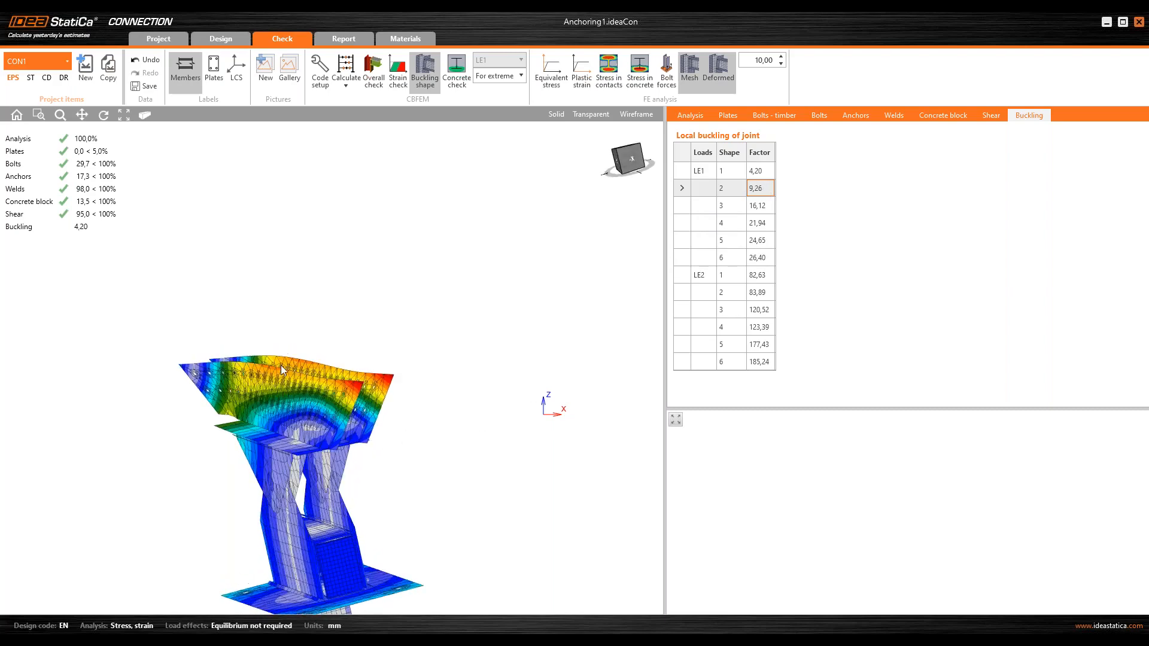
{"action": "left_click", "coordinate": [765, 206]}
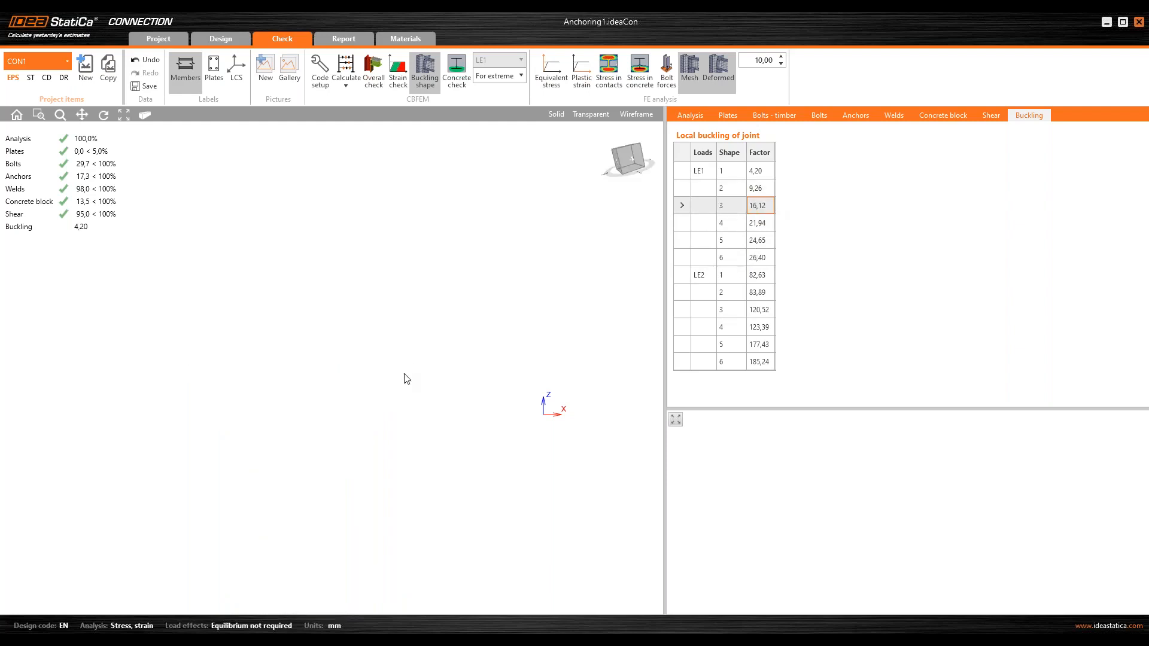
{"action": "left_click", "coordinate": [761, 224]}
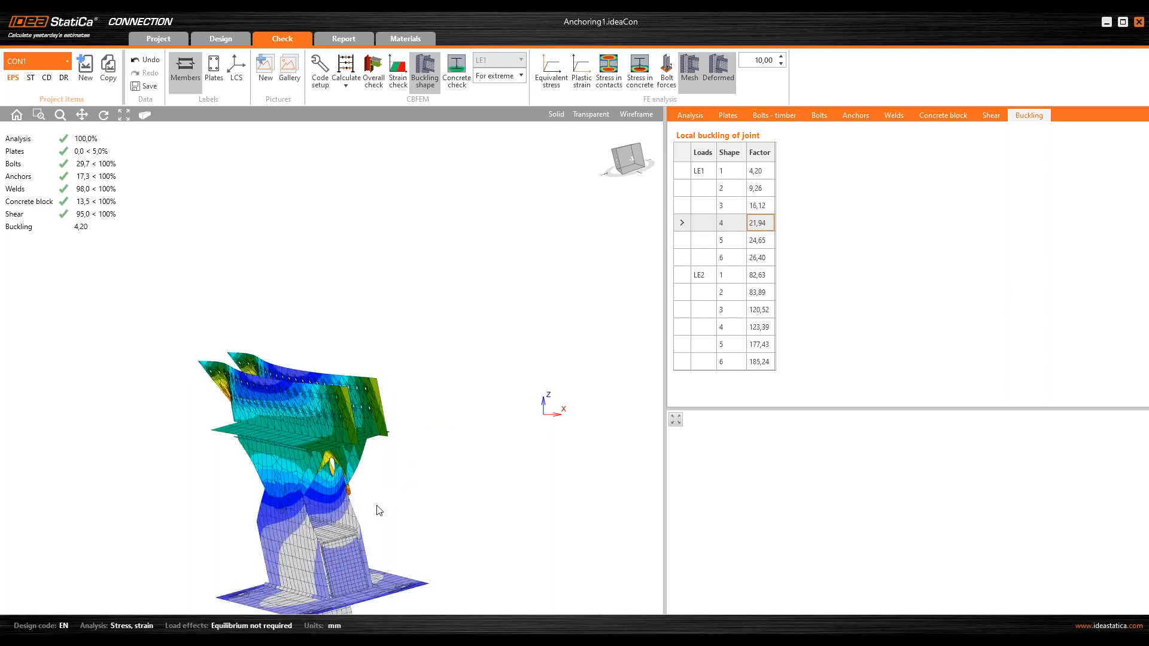
{"action": "right_click_drag", "start_coordinate": [380, 510], "coordinate": [516, 398]}
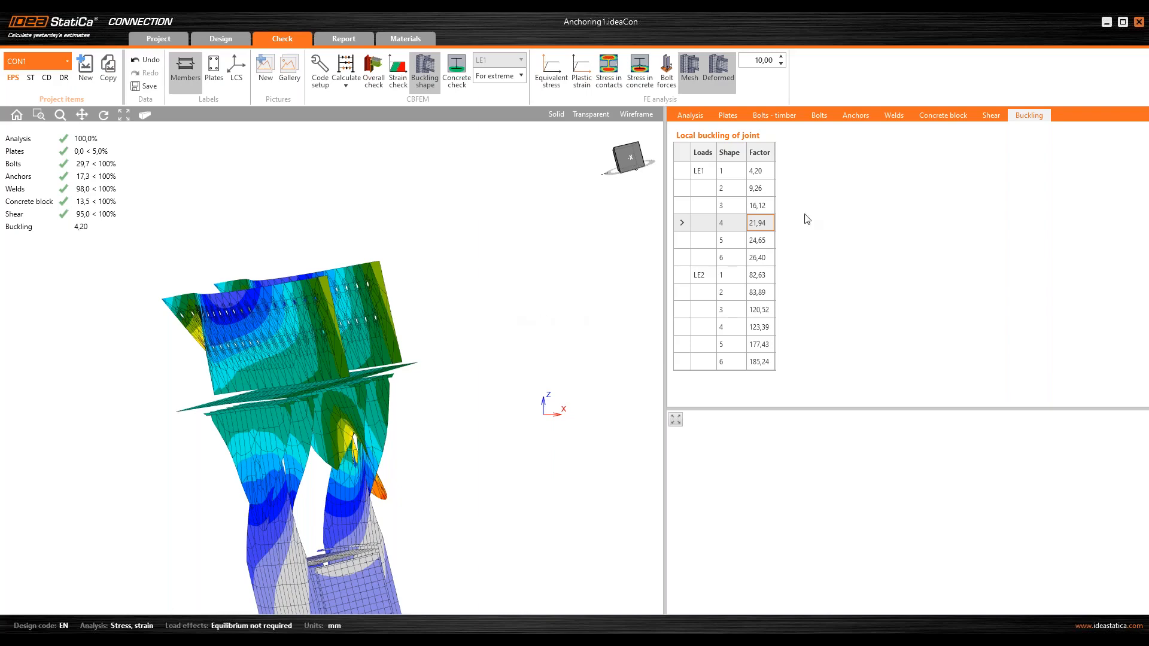
{"action": "right_click_drag", "start_coordinate": [299, 389], "coordinate": [431, 410]}
{"action": "right_click_drag", "start_coordinate": [410, 271], "coordinate": [477, 276]}
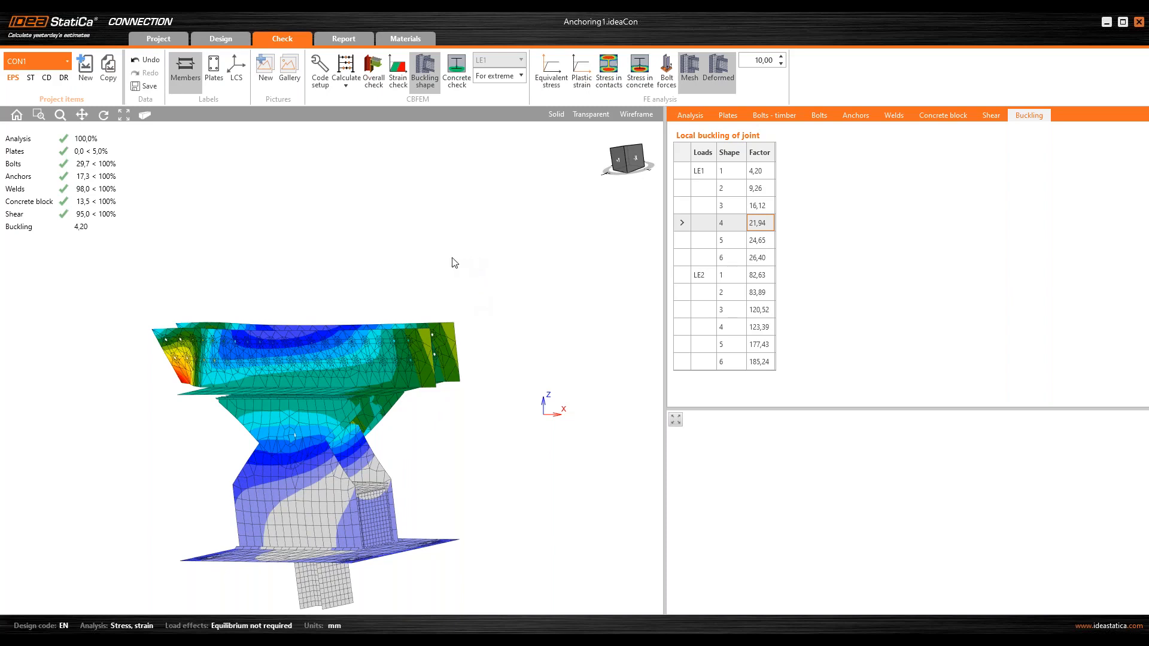
{"action": "middle_click_drag", "start_coordinate": [437, 254], "coordinate": [462, 253]}
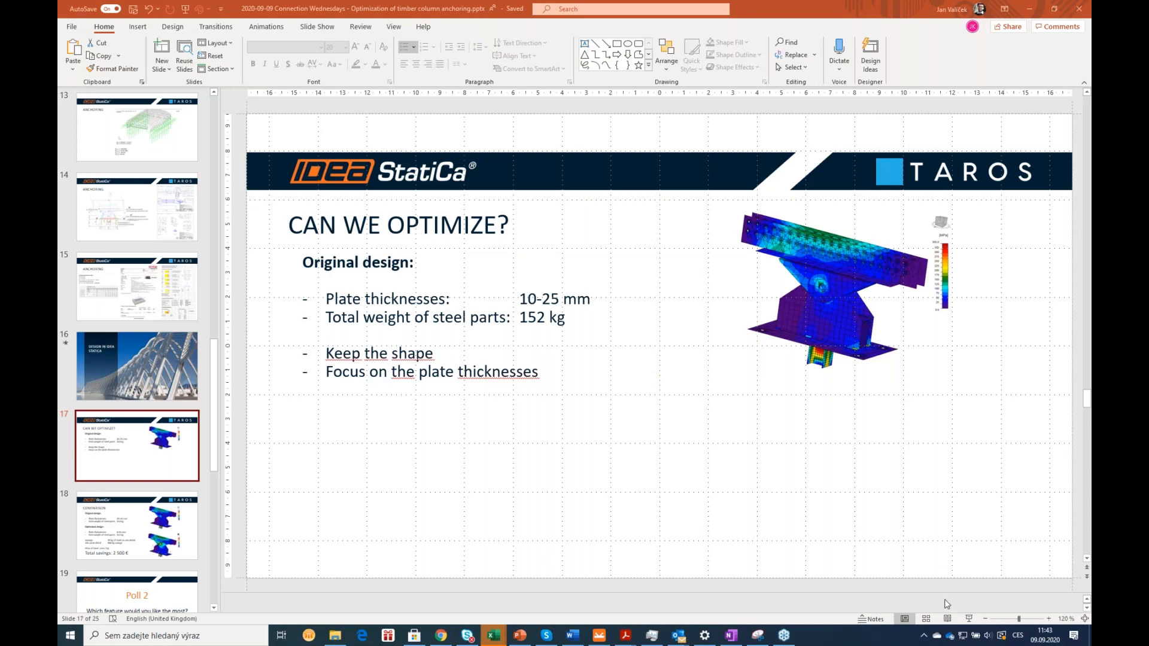
- Switch to PowerPoint and present the slide titled "Can we optimize?" as a slide show
{"action": "left_click", "coordinate": [969, 619]}
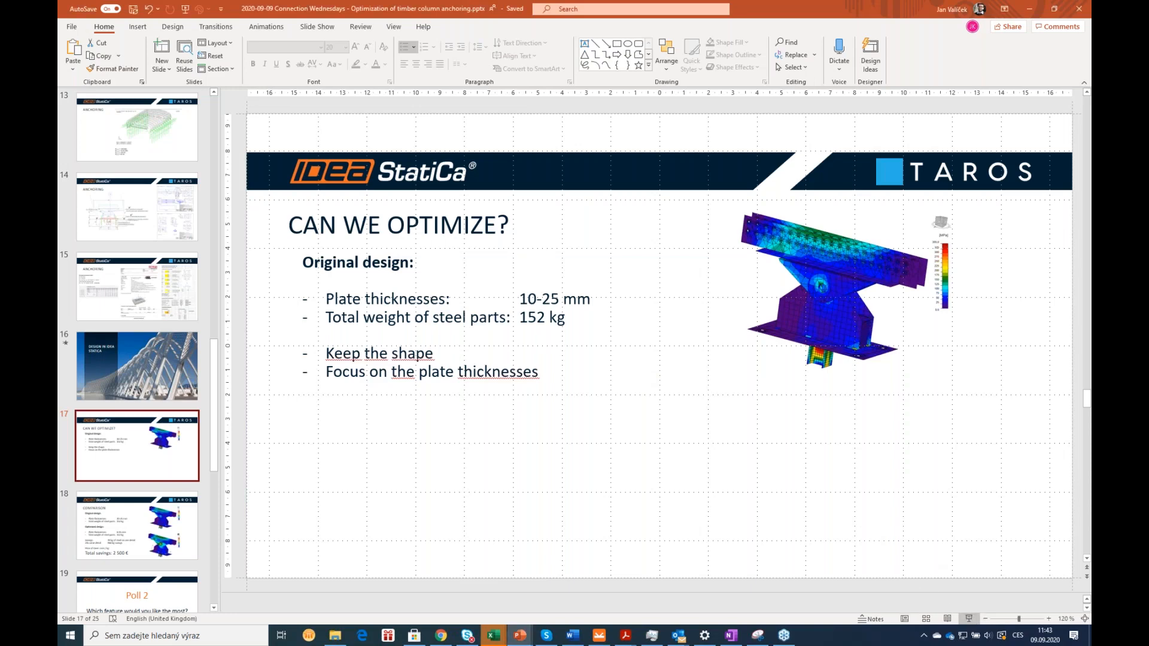
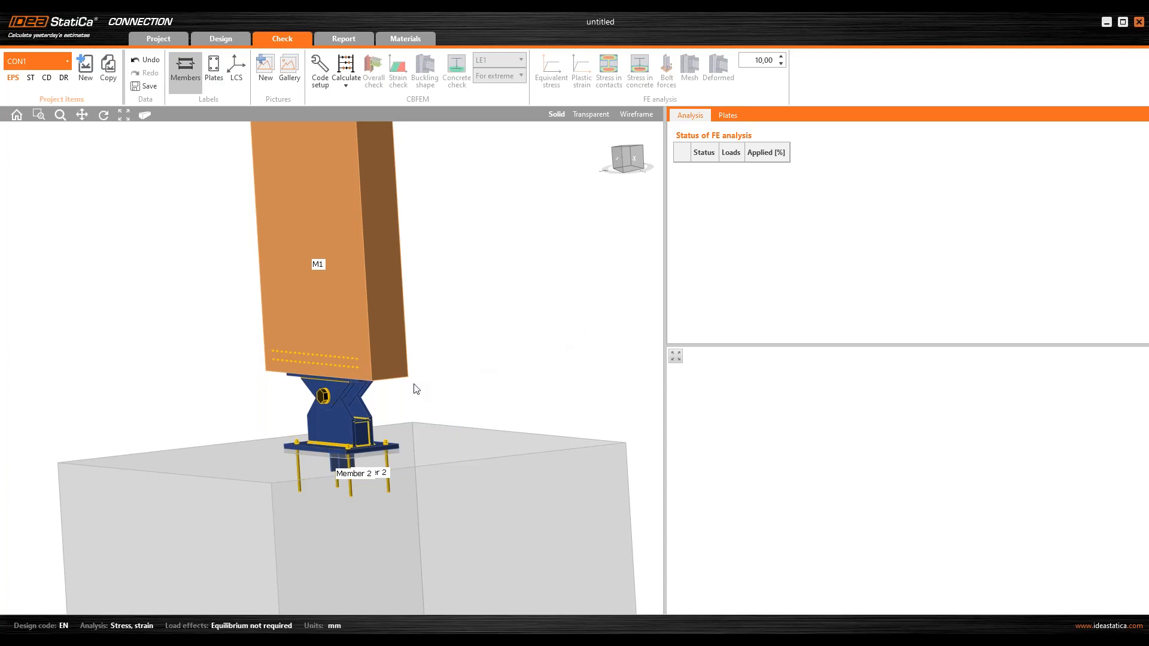
- Examine the pinned support and base plate of the untitled model up close in an enlarged 3D view
{"action": "mouse_move", "coordinate": [417, 389]}
{"action": "right_mouse_down"}
{"action": "mouse_move", "coordinate": [431, 375]}
{"action": "mouse_move", "coordinate": [423, 400]}
{"action": "mouse_move", "coordinate": [393, 390]}
{"action": "mouse_move", "coordinate": [396, 399]}
{"action": "right_mouse_up"}
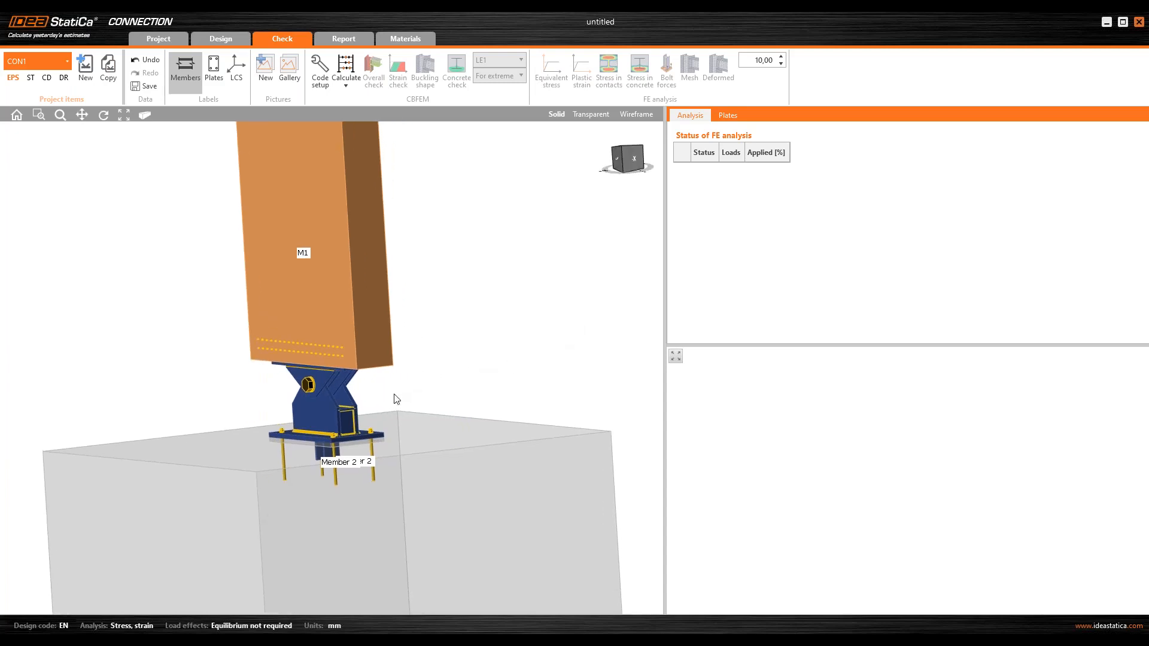
{"action": "scroll", "coordinate": [388, 399], "scroll_direction": "up", "scroll_amount": 1}
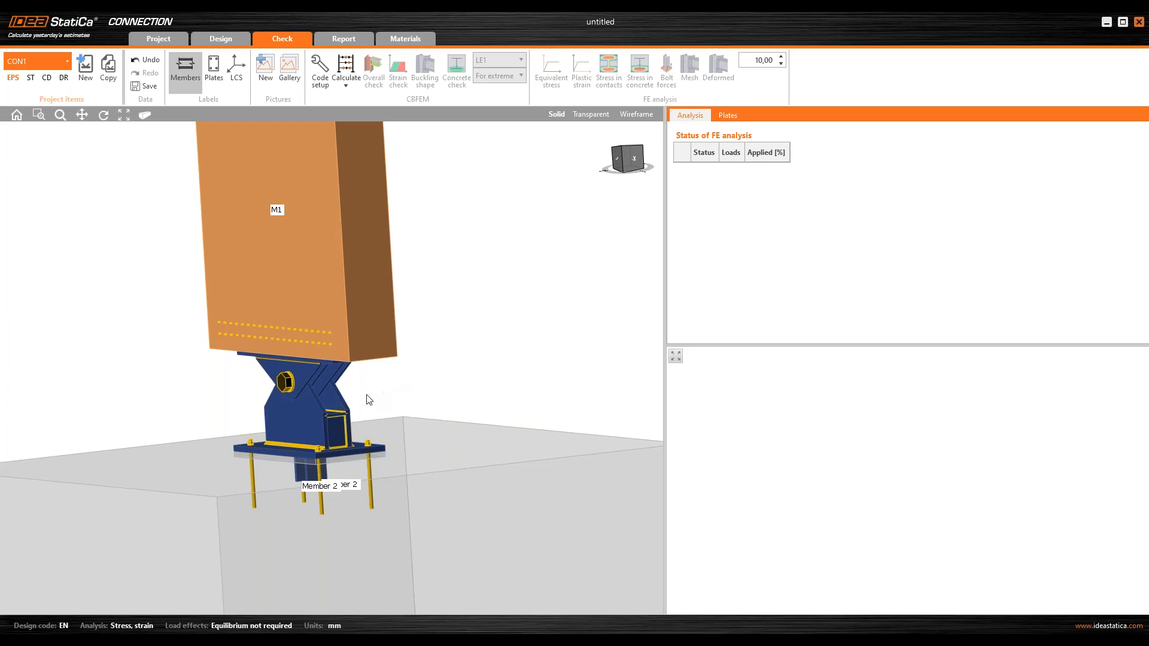
{"action": "right_click_drag", "start_coordinate": [367, 400], "coordinate": [335, 419]}
{"action": "scroll", "coordinate": [350, 429], "scroll_direction": "up", "scroll_amount": 5}
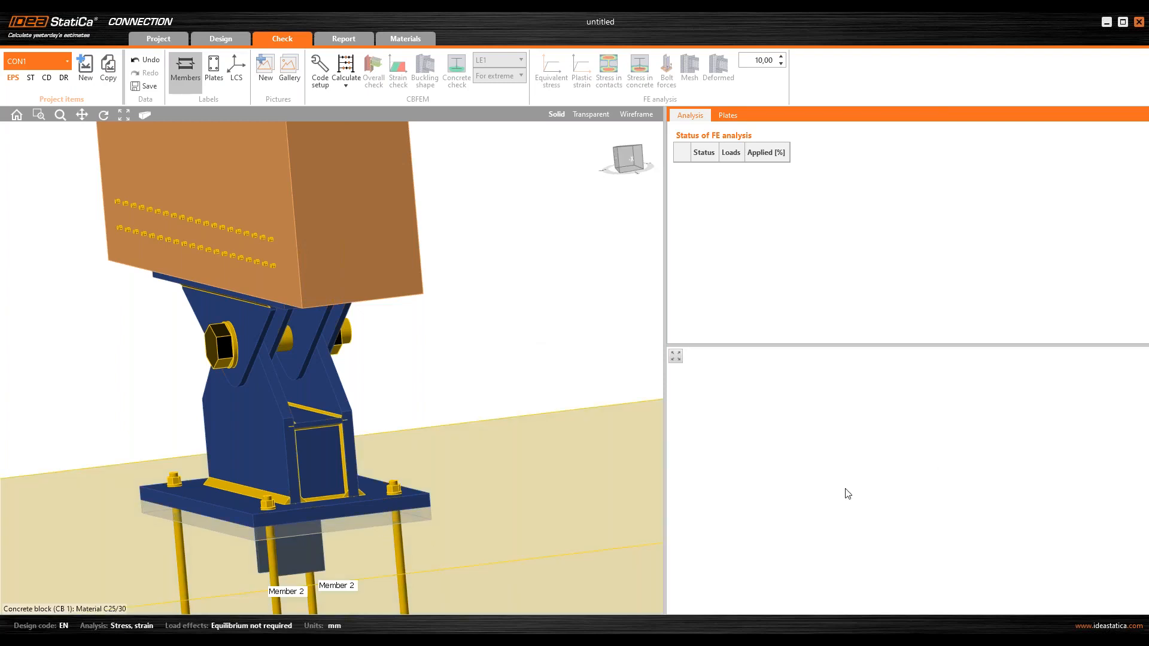
{"action": "middle_click_drag", "start_coordinate": [357, 486], "coordinate": [479, 347]}
{"action": "left_click_drag", "start_coordinate": [665, 290], "coordinate": [832, 292]}
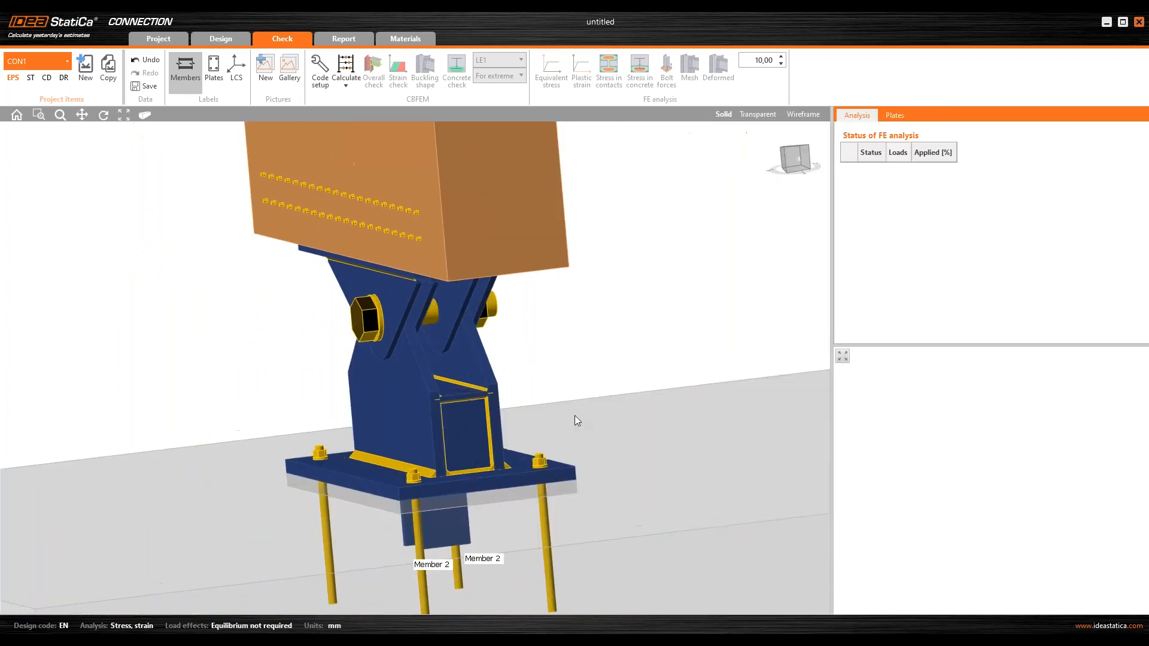
{"action": "right_click_drag", "start_coordinate": [476, 475], "coordinate": [516, 469]}
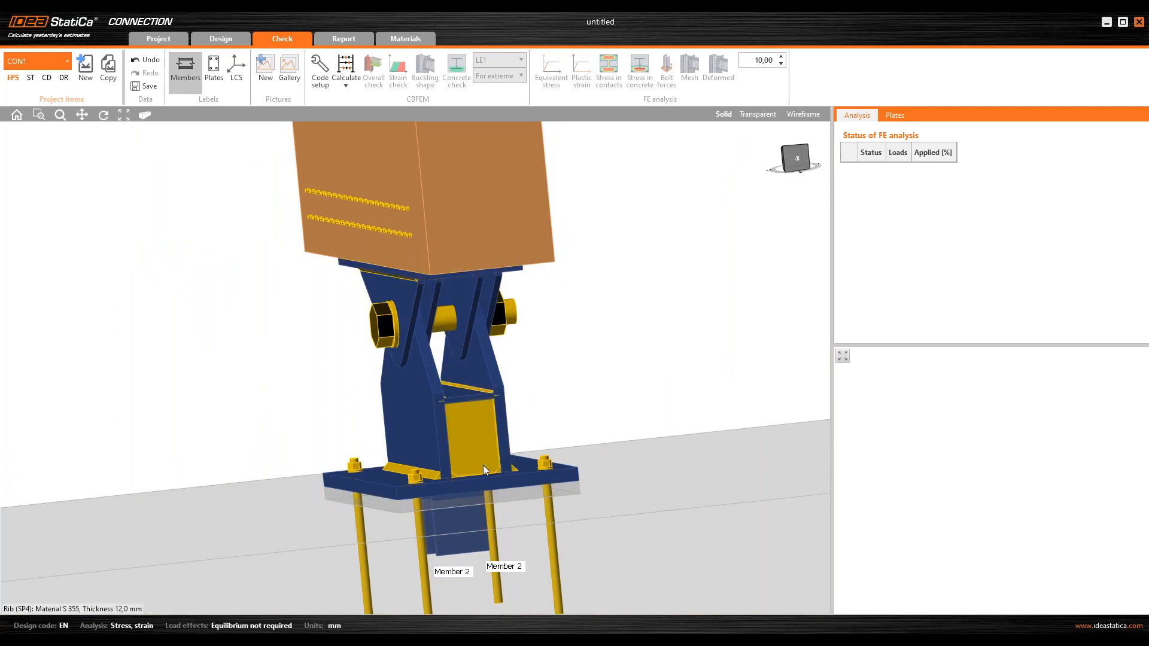
{"action": "scroll", "coordinate": [483, 465], "scroll_direction": "up", "scroll_amount": 2}
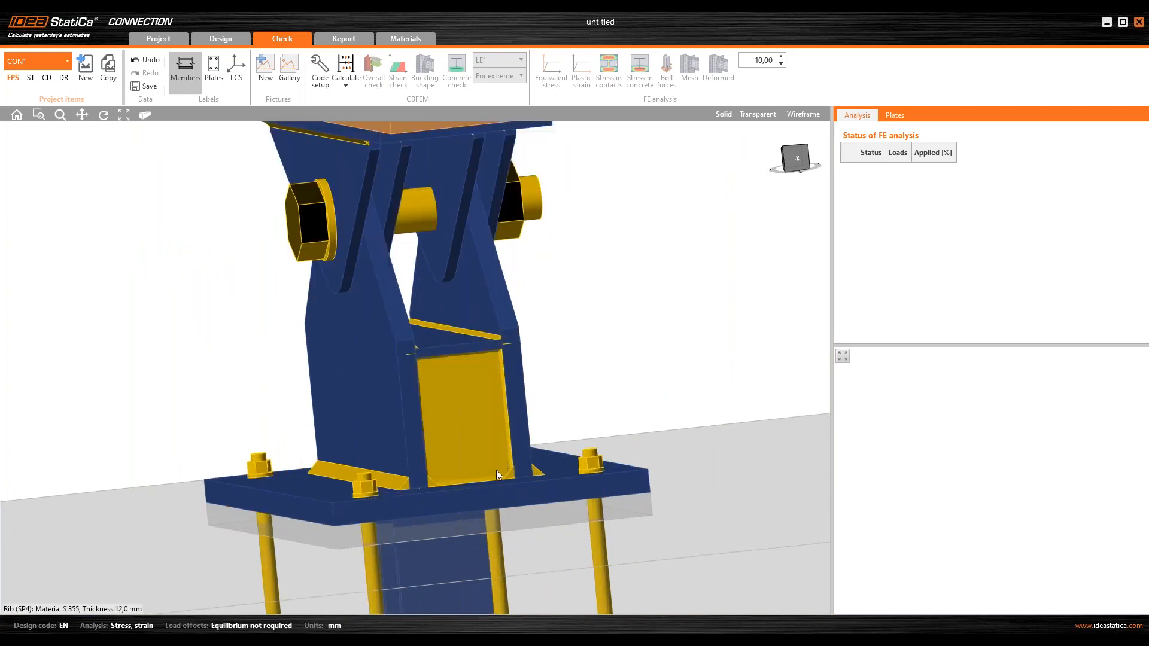
{"action": "scroll", "coordinate": [494, 478], "scroll_direction": "up", "scroll_amount": 2}
{"action": "middle_click_drag", "start_coordinate": [490, 493], "coordinate": [464, 483]}
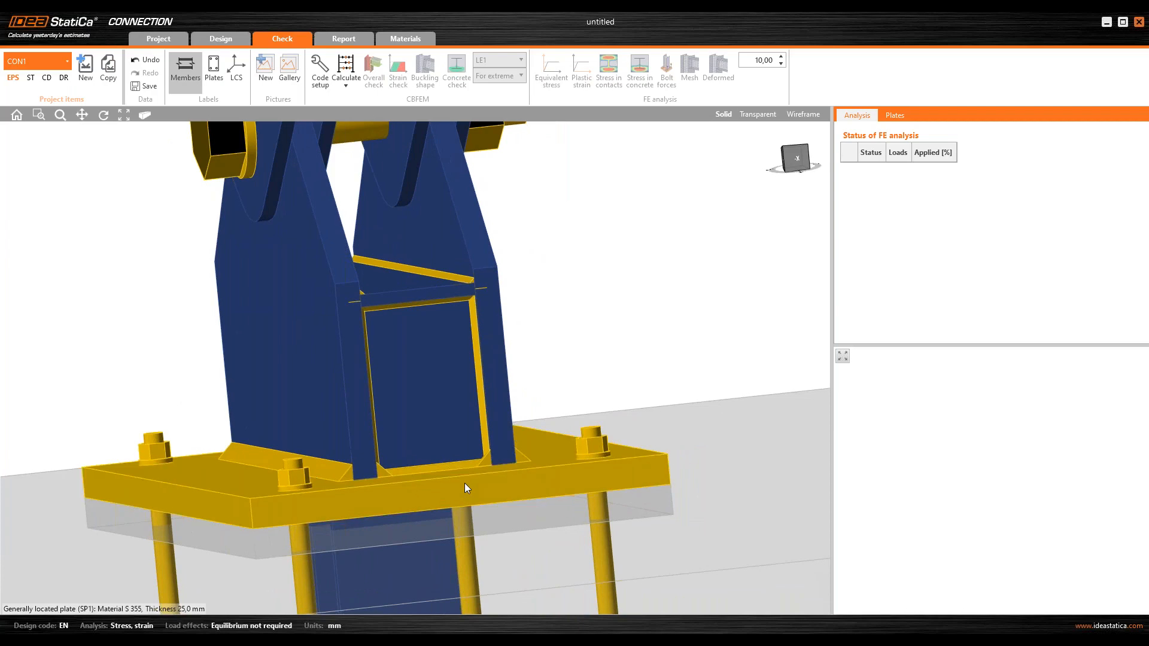
- Set the thickness of base plate SP1 to 15 mm in the design stage
{"action": "left_click", "coordinate": [464, 483]}
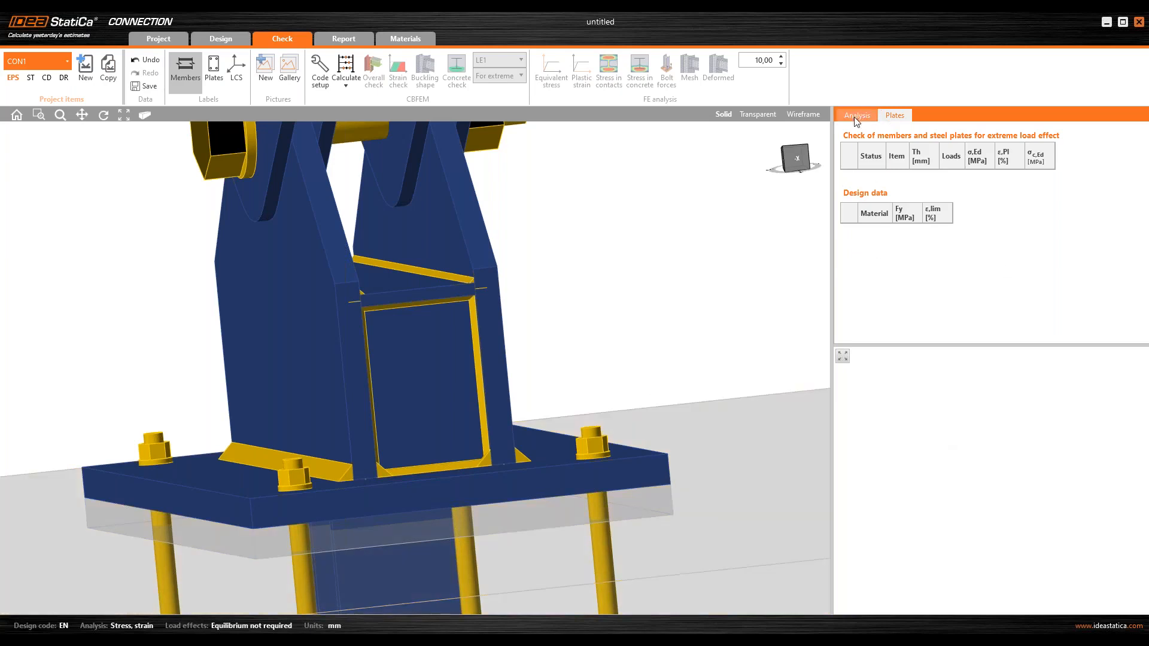
{"action": "left_click", "coordinate": [223, 36]}
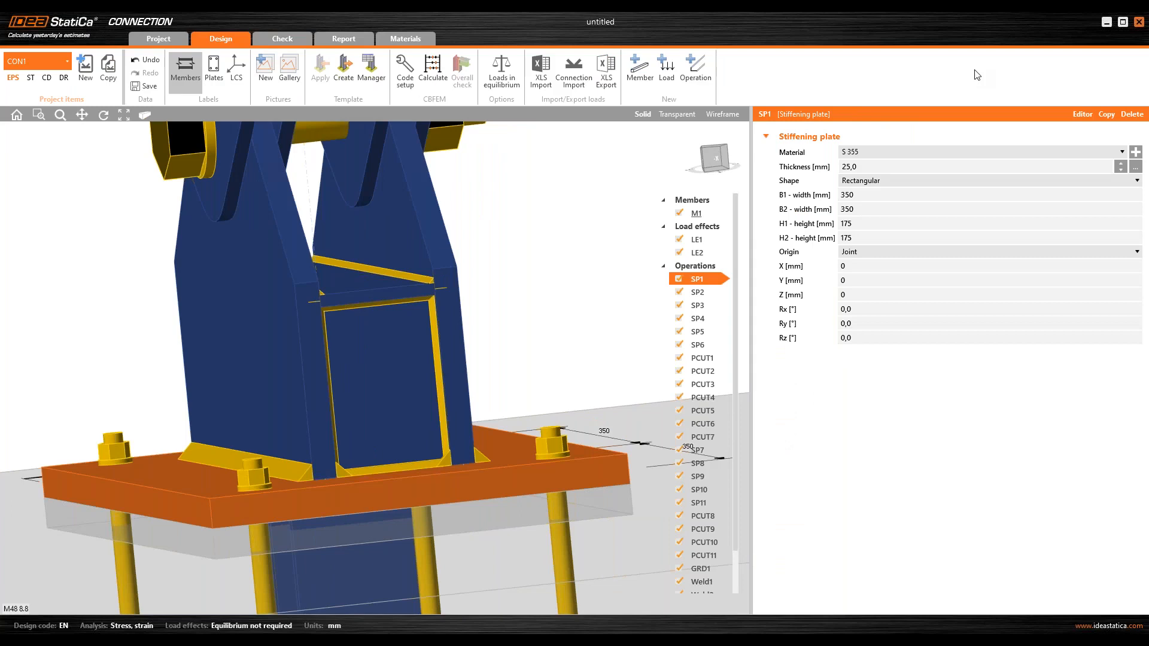
{"action": "left_click", "coordinate": [958, 166]}
{"action": "type", "text": "15"}
{"action": "key", "text": "Tab"}
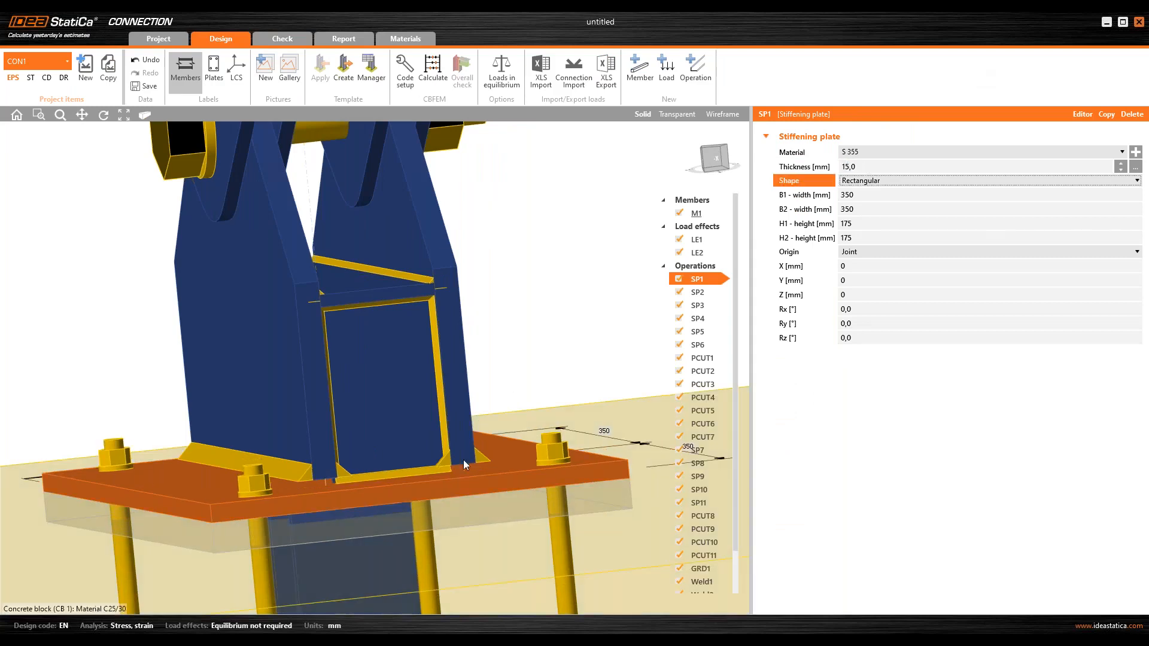
{"action": "right_click_drag", "start_coordinate": [463, 460], "coordinate": [440, 473]}
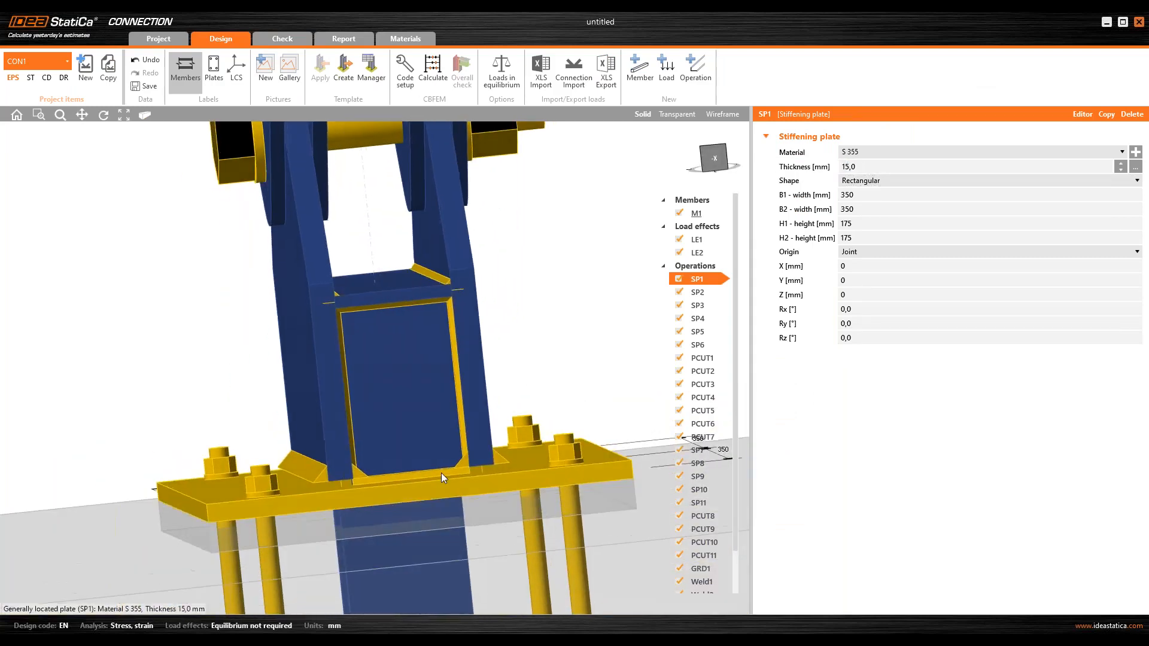
- Set base plate SP1's Z position to 5 mm and look at its contact with the upright plates
{"action": "left_click", "coordinate": [853, 295]}
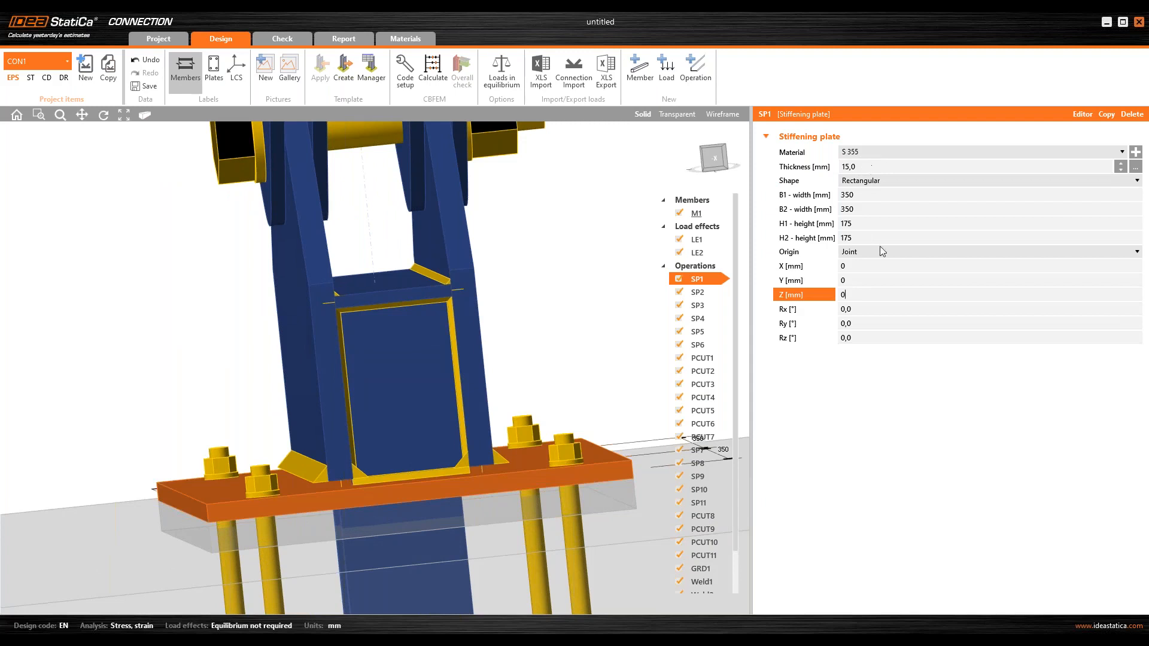
{"action": "key", "text": "BackSpace"}
{"action": "type", "text": "5"}
{"action": "key", "text": "Tab"}
{"action": "right_click_drag", "start_coordinate": [414, 491], "coordinate": [338, 410]}
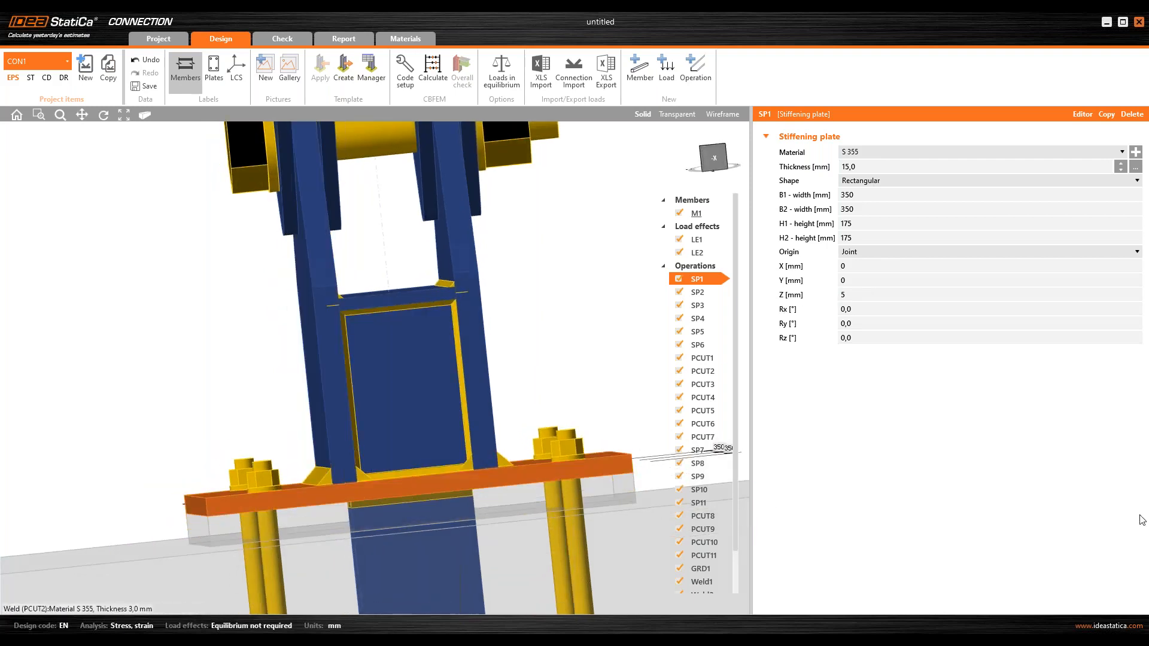
- Set the thickness of the two upright support plates SP2 and SP3 to 15 mm
{"action": "left_click", "coordinate": [317, 386]}
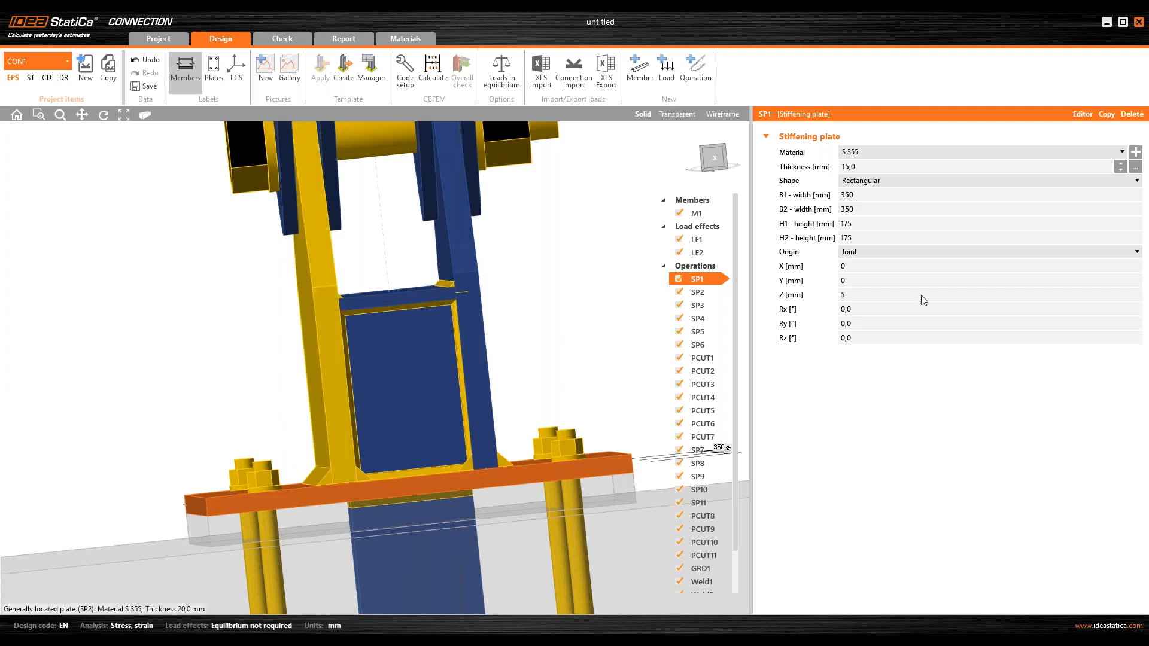
{"action": "left_click", "coordinate": [892, 167]}
{"action": "type", "text": "15"}
{"action": "key", "text": "Tab"}
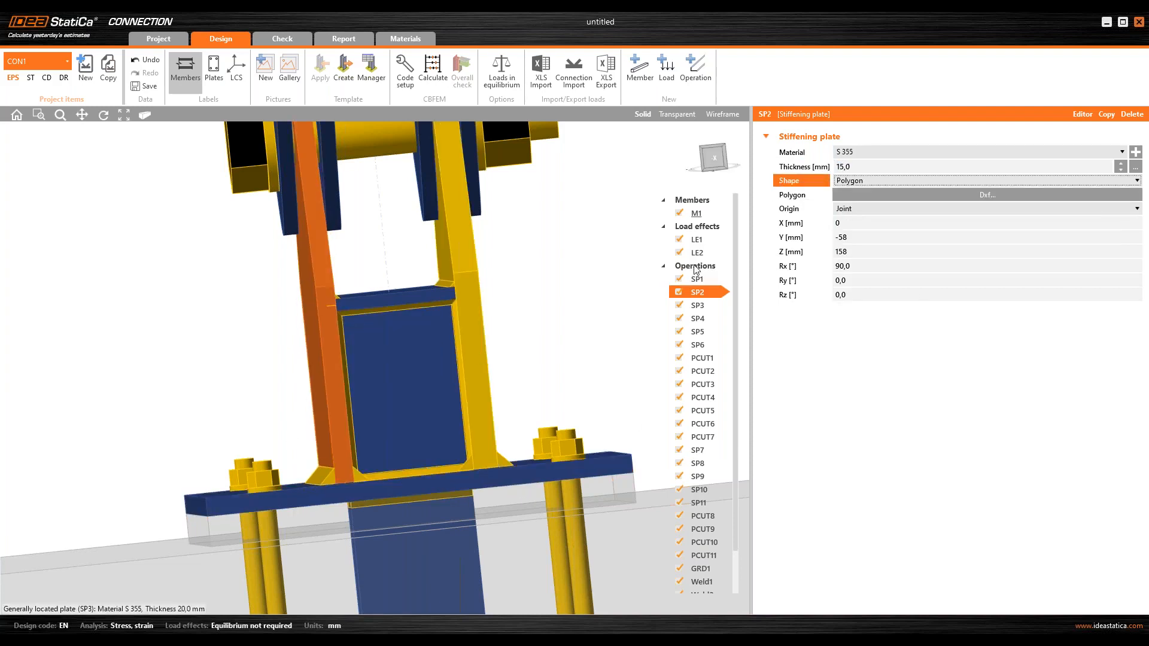
{"action": "left_click", "coordinate": [698, 305]}
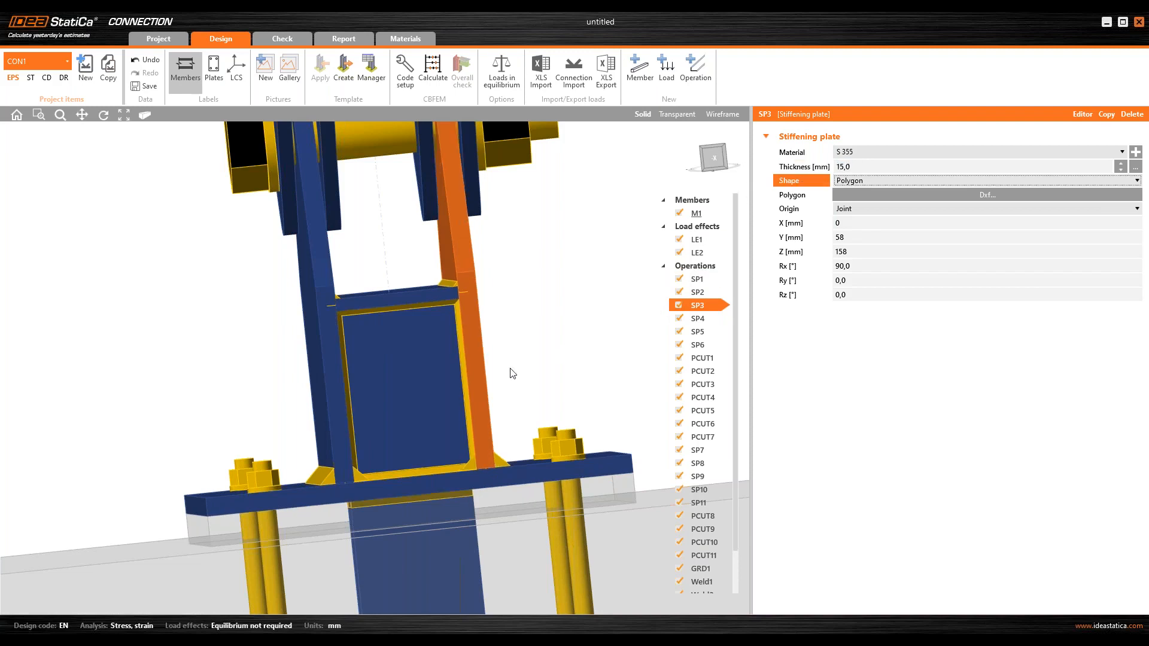
- Set the thickness of end rib SP4 between the upright plates to 8 mm
{"action": "middle_click_drag", "start_coordinate": [447, 324], "coordinate": [458, 304]}
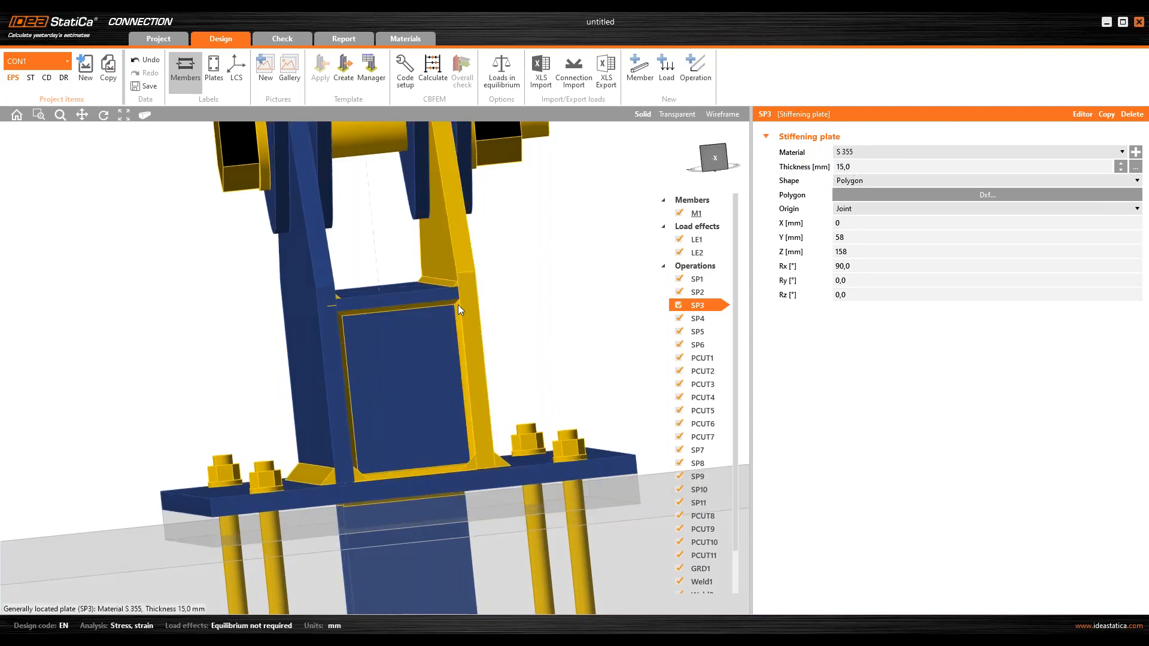
{"action": "scroll", "coordinate": [446, 304], "scroll_direction": "up", "scroll_amount": 2}
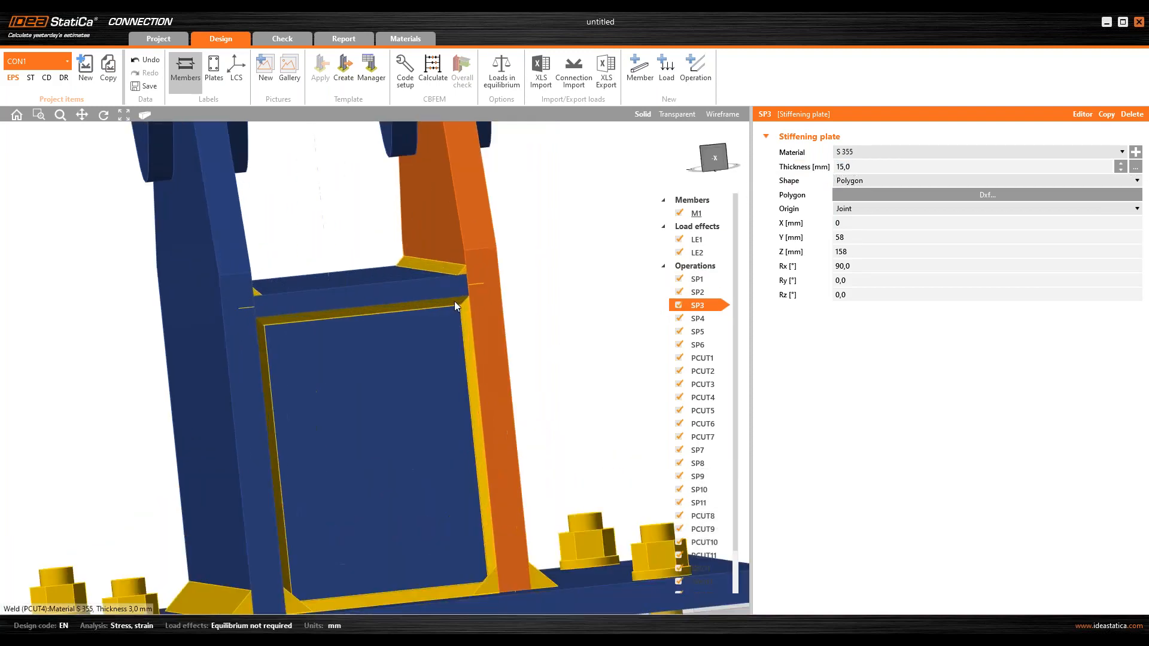
{"action": "scroll", "coordinate": [473, 351], "scroll_direction": "down", "scroll_amount": 2}
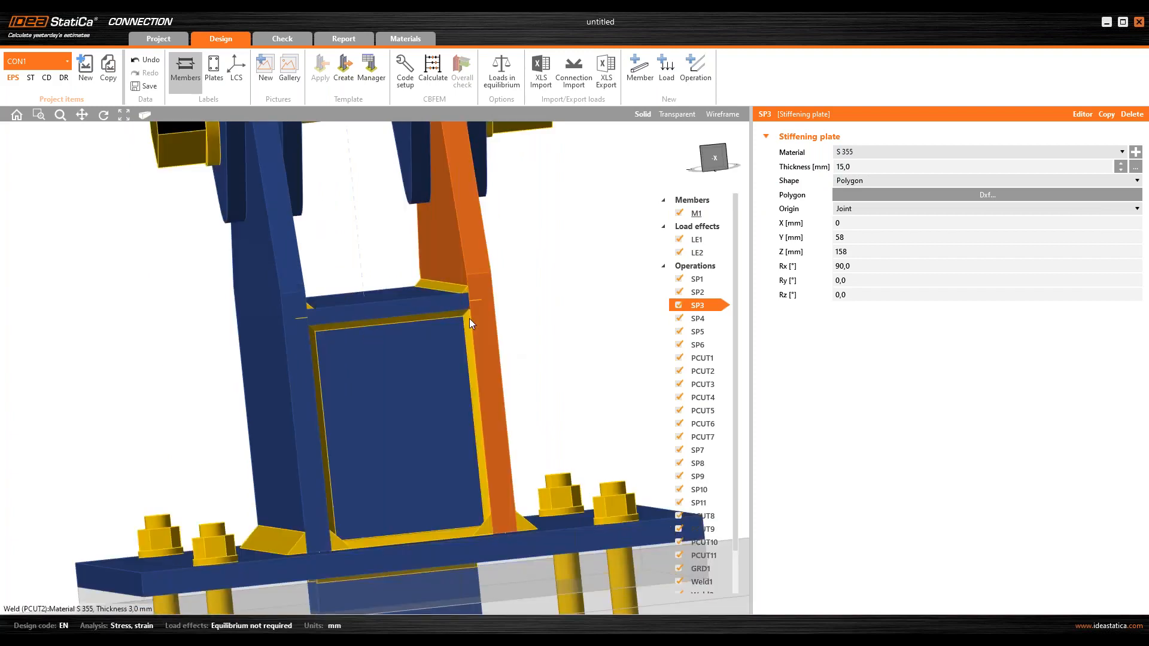
{"action": "scroll", "coordinate": [530, 362], "scroll_direction": "down", "scroll_amount": 2}
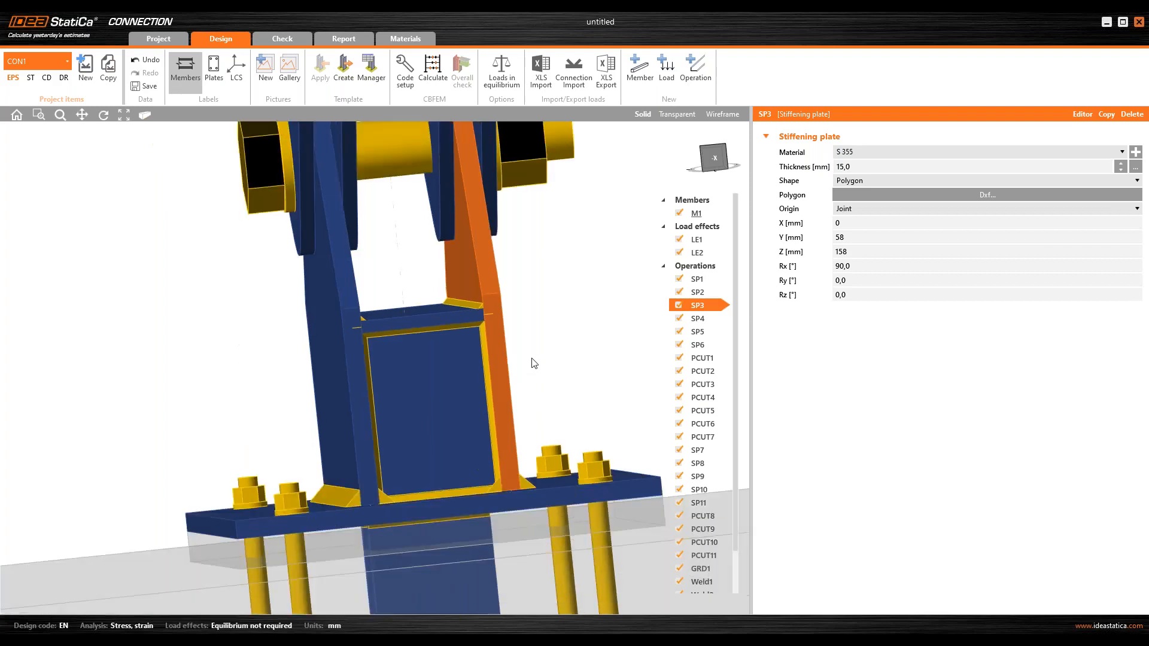
{"action": "left_click", "coordinate": [454, 381]}
{"action": "left_click", "coordinate": [875, 168]}
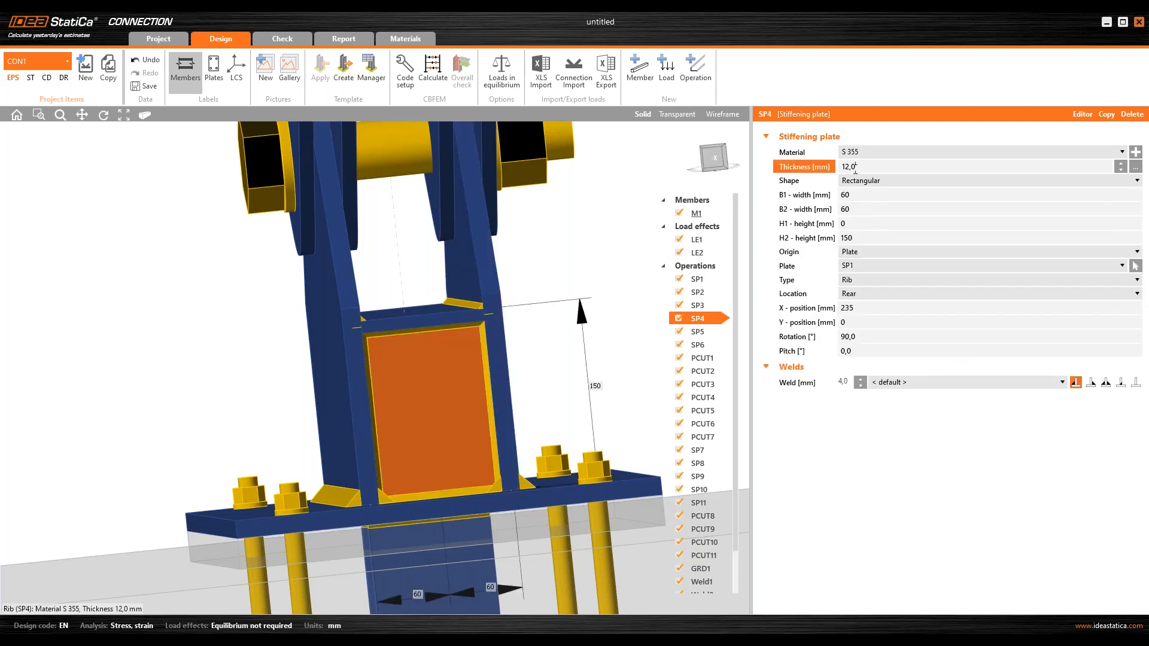
{"action": "type", "text": "8"}
{"action": "key", "text": "Return"}
- Set the thickness of the horizontal rib SP6 above the end rib to 8 mm
{"action": "left_click", "coordinate": [452, 315]}
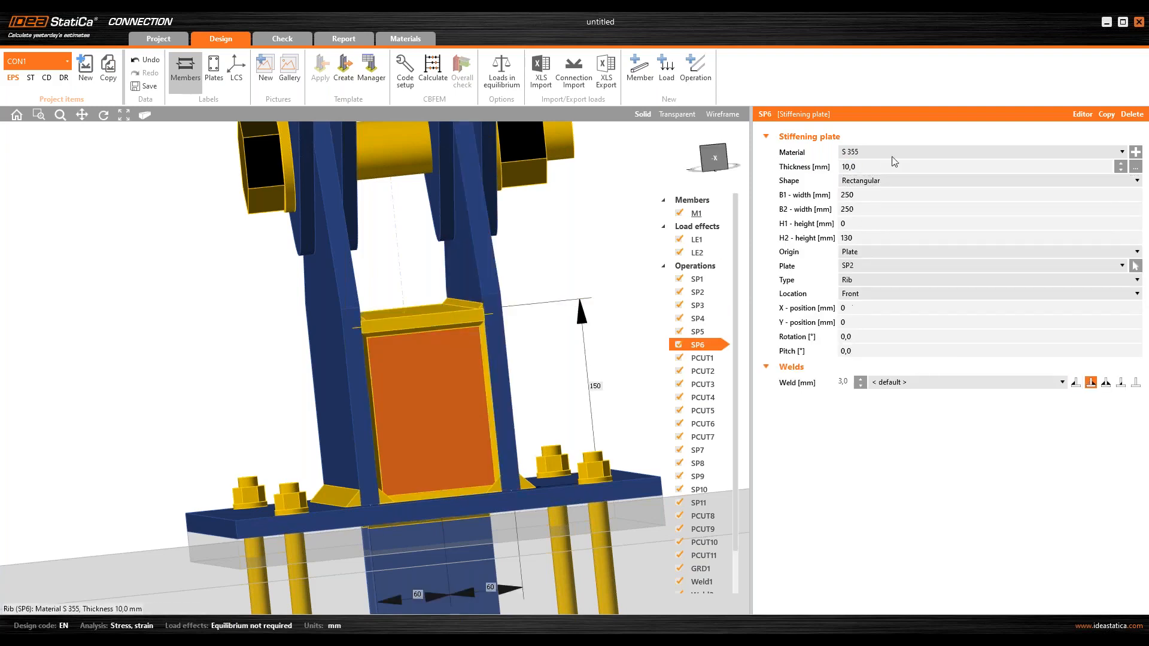
{"action": "left_click", "coordinate": [809, 167]}
{"action": "type", "text": "8"}
{"action": "key", "text": "Return"}
- Set the thickness of rib SP5 at the opposite end of the support to 8 mm
{"action": "right_click_drag", "start_coordinate": [431, 336], "coordinate": [401, 352]}
{"action": "scroll", "coordinate": [401, 352], "scroll_direction": "up", "scroll_amount": 10}
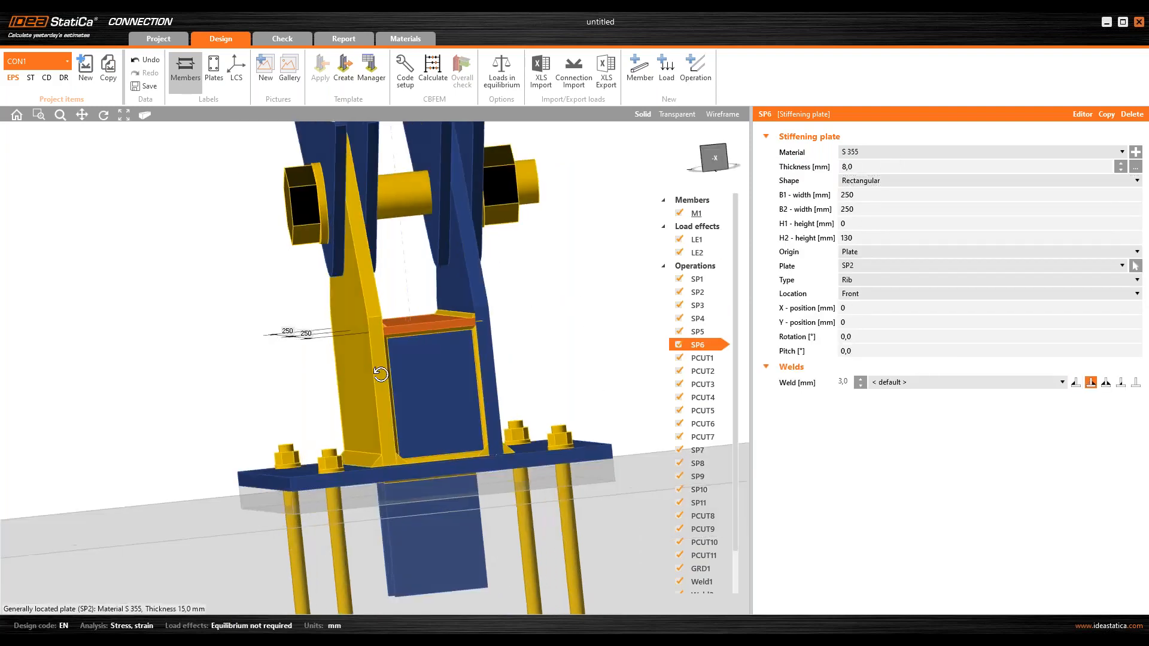
{"action": "scroll", "coordinate": [159, 387], "scroll_direction": "down", "scroll_amount": 10}
{"action": "left_click", "coordinate": [160, 386]}
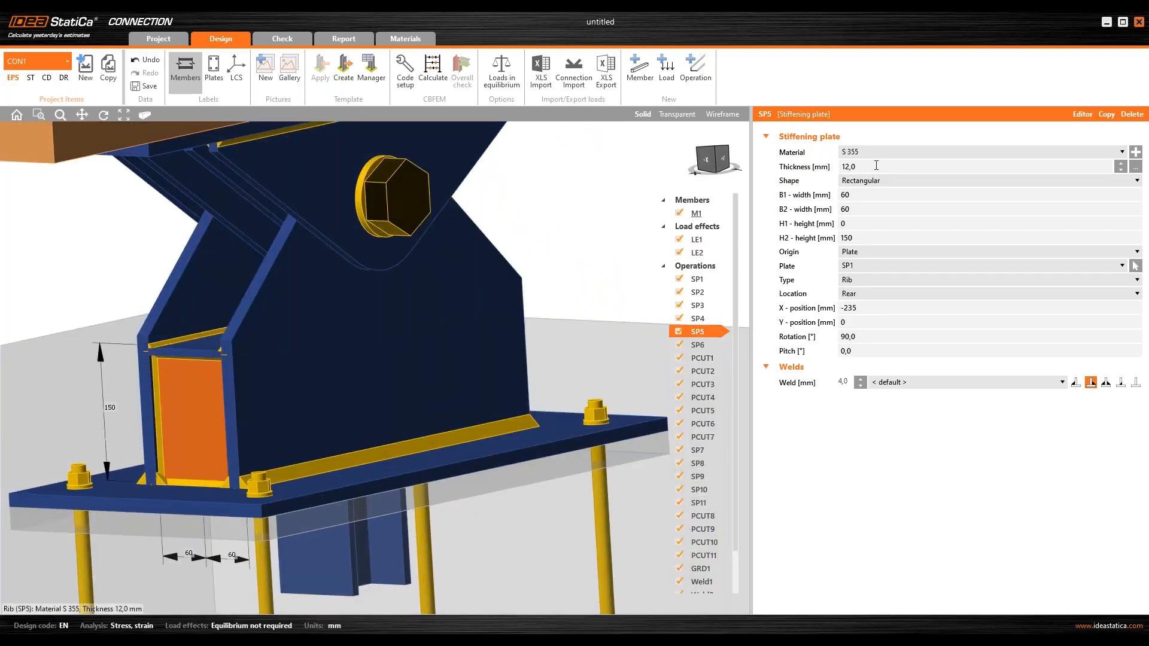
{"action": "left_click", "coordinate": [796, 168]}
{"action": "type", "text": "8"}
{"action": "key", "text": "Return"}
- Set the thickness of plate SP7 beneath the timber column to 12 mm
{"action": "scroll", "coordinate": [383, 313], "scroll_direction": "down", "scroll_amount": 5}
{"action": "right_click_drag", "start_coordinate": [440, 329], "coordinate": [609, 322]}
{"action": "scroll", "coordinate": [609, 322], "scroll_direction": "up", "scroll_amount": 5}
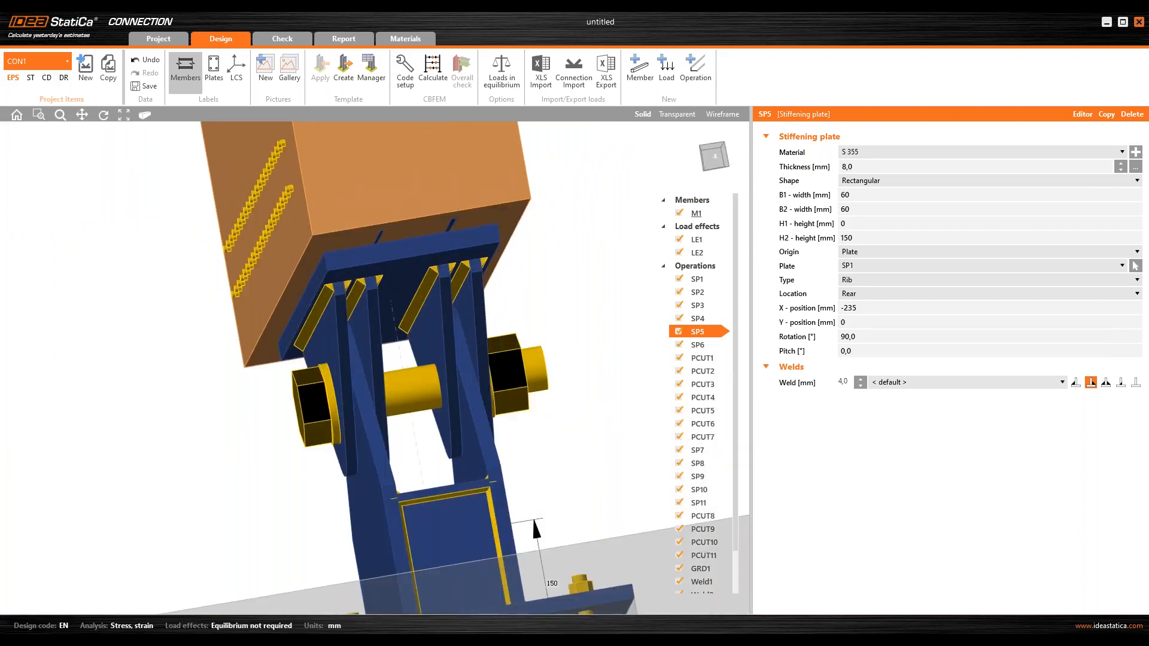
{"action": "left_click", "coordinate": [425, 247]}
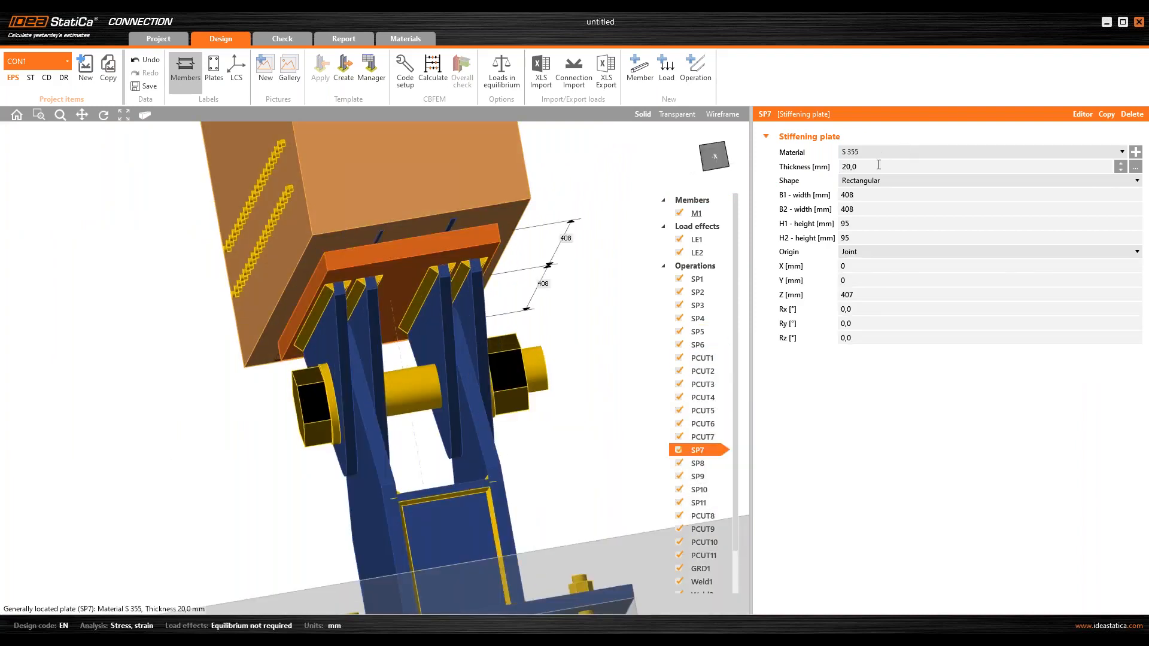
{"action": "left_click", "coordinate": [791, 162]}
{"action": "type", "text": "12"}
{"action": "key", "text": "Tab"}
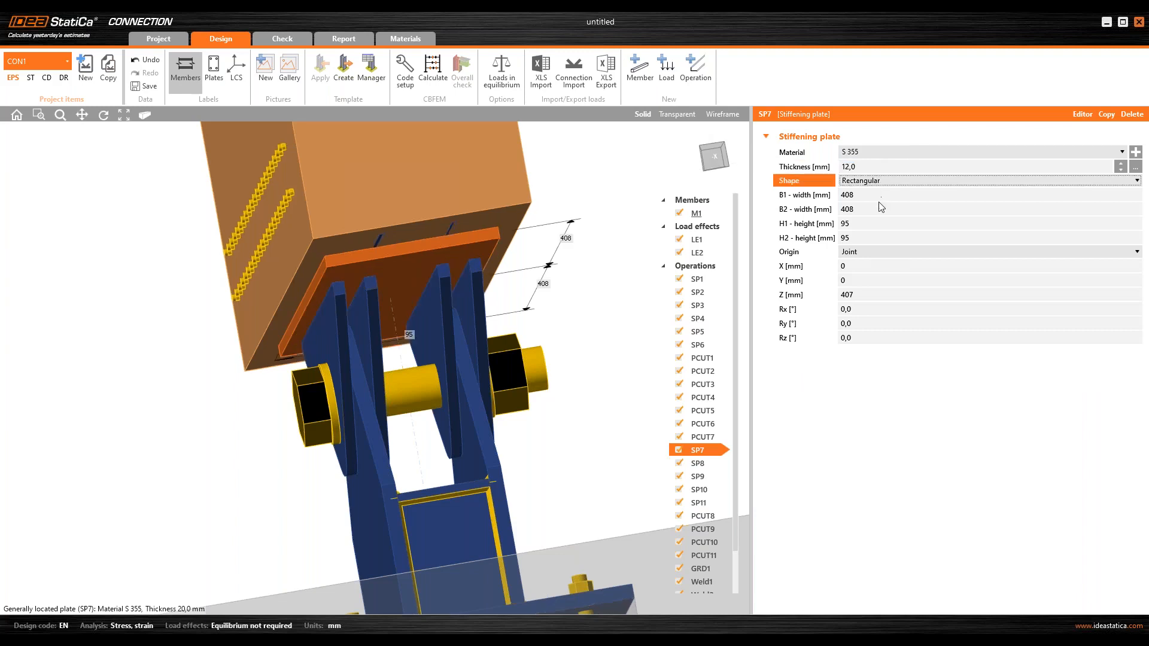
- Lower plate SP7 against the hanging plates by setting its Z position to 403 mm
{"action": "right_click_drag", "start_coordinate": [415, 300], "coordinate": [399, 318]}
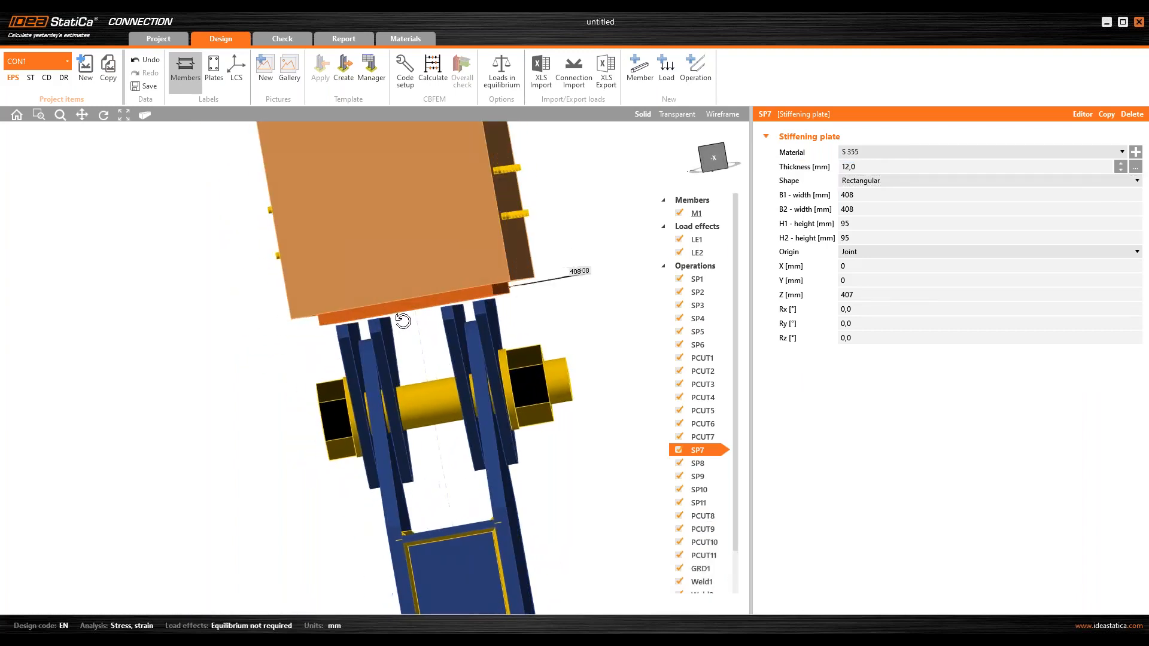
{"action": "left_click", "coordinate": [884, 294]}
{"action": "key", "text": "BackSpace"}
{"action": "type", "text": "4"}
{"action": "key", "text": "Return"}
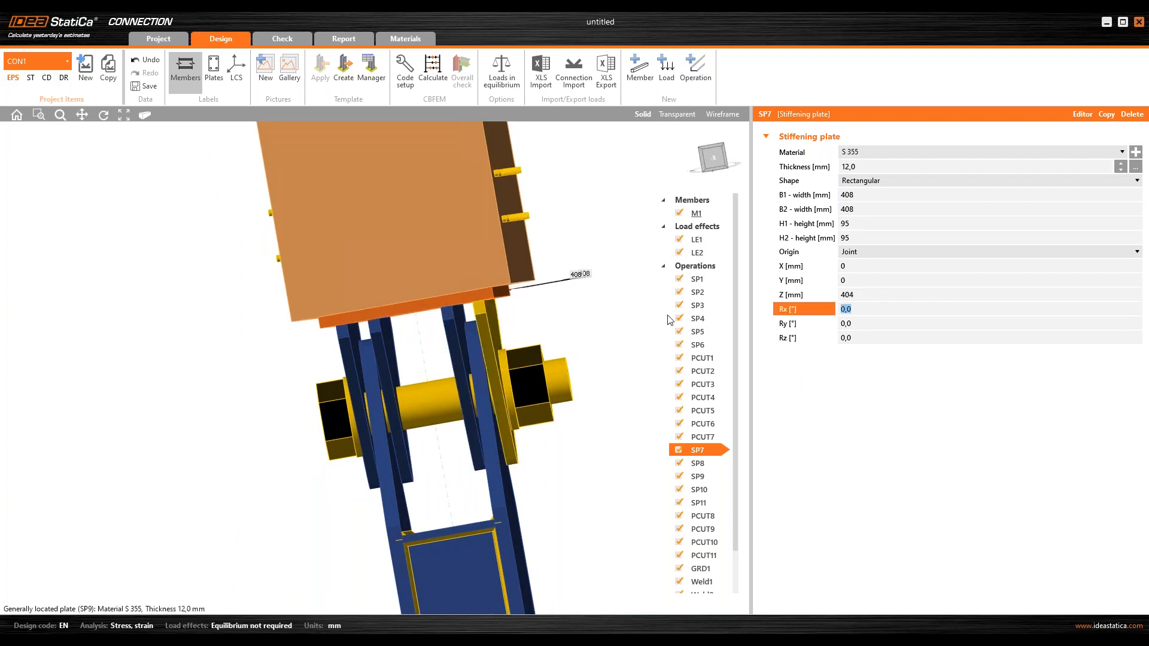
{"action": "left_click", "coordinate": [871, 296]}
{"action": "key", "text": "BackSpace"}
{"action": "type", "text": "3"}
{"action": "key", "text": "Return"}
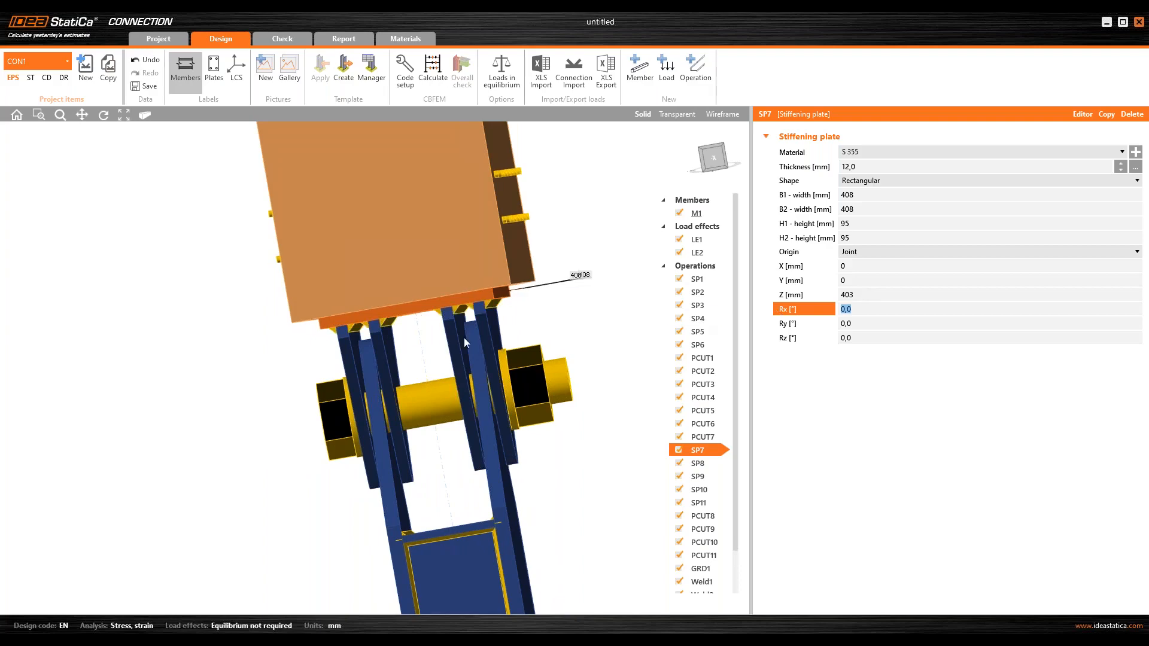
- Set the thickness of hanging plates SP8 and SP10 on one side of the pin to 10 mm
{"action": "right_click_drag", "start_coordinate": [464, 338], "coordinate": [268, 352]}
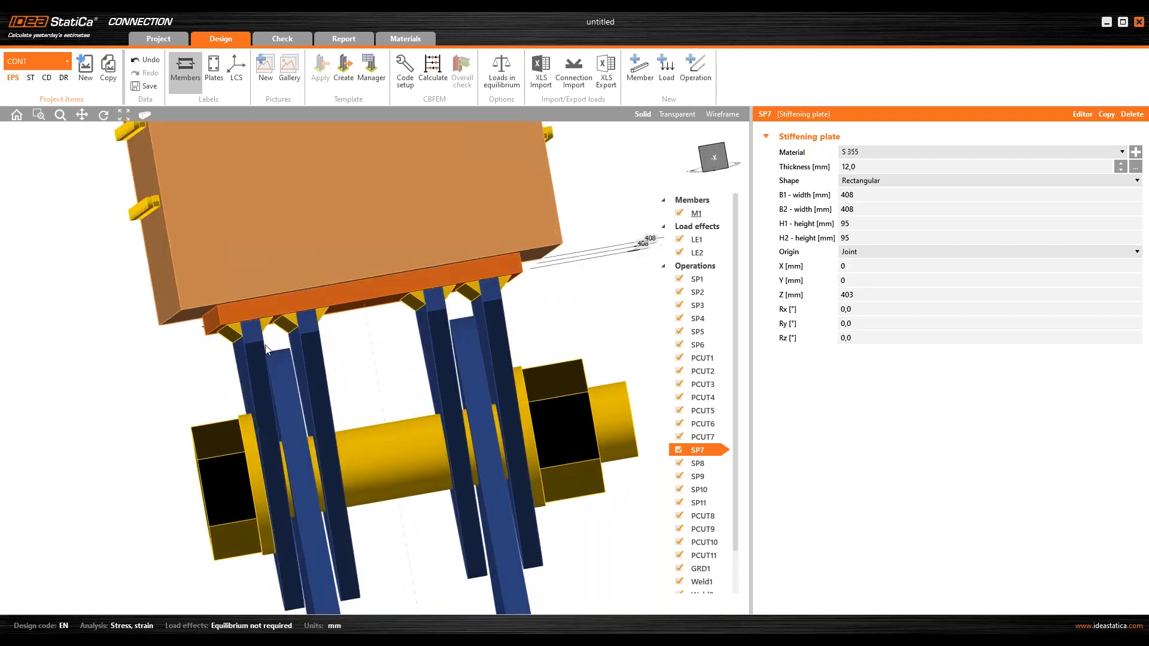
{"action": "left_click", "coordinate": [268, 352]}
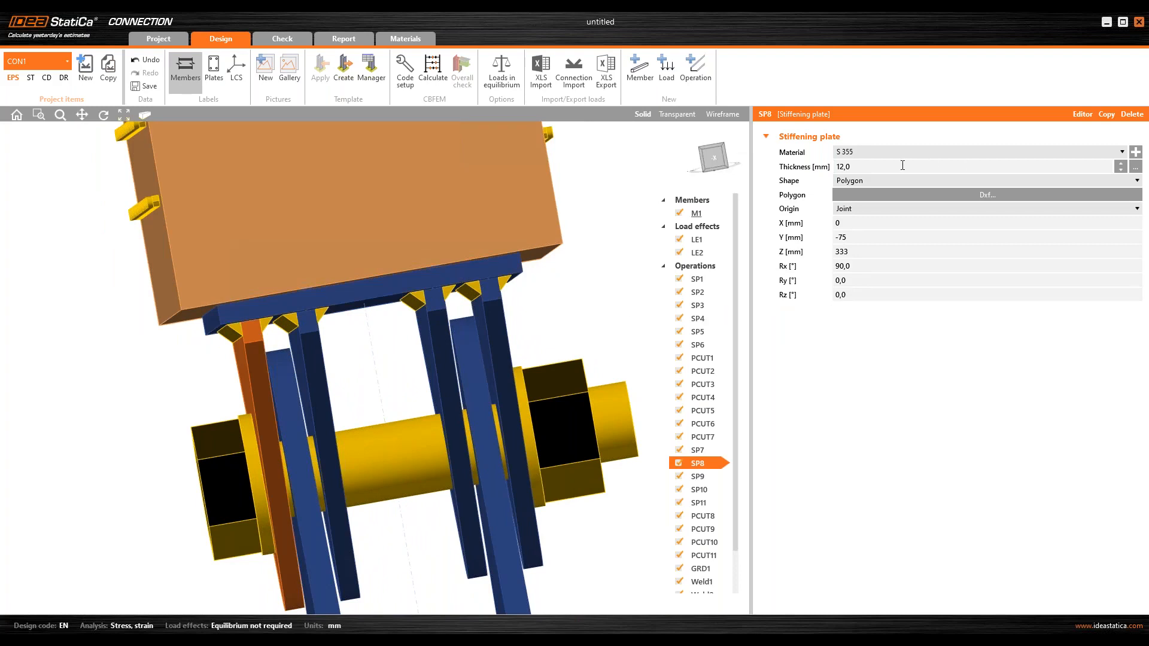
{"action": "left_click", "coordinate": [880, 165]}
{"action": "type", "text": "10"}
{"action": "key", "text": "Tab"}
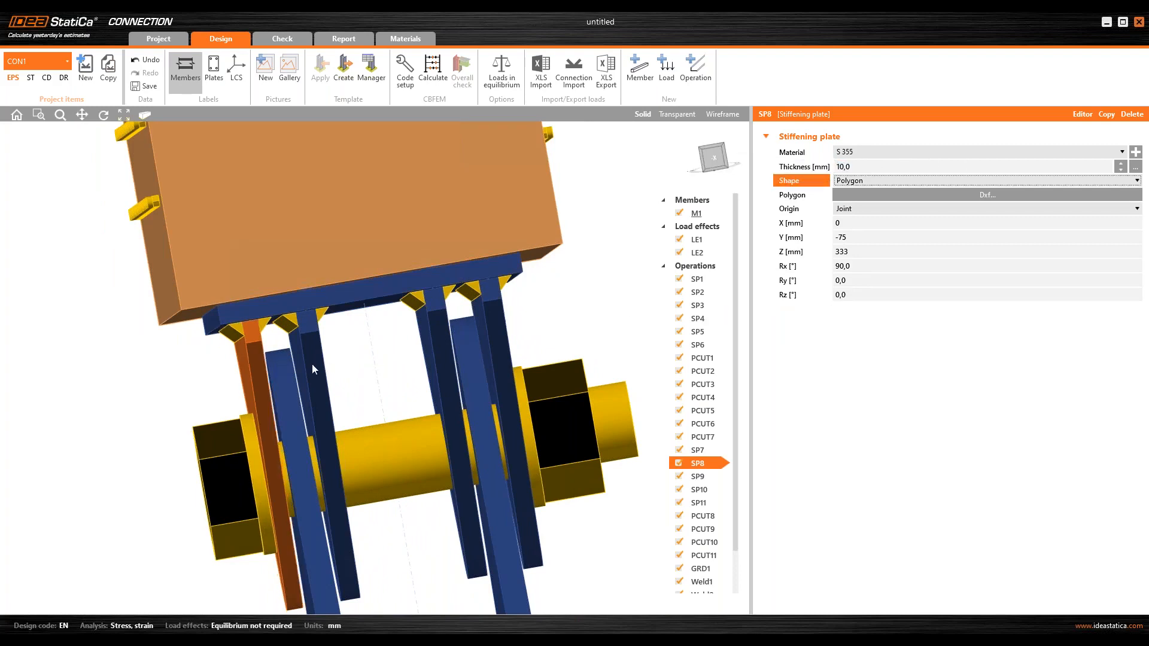
{"action": "left_click", "coordinate": [324, 384]}
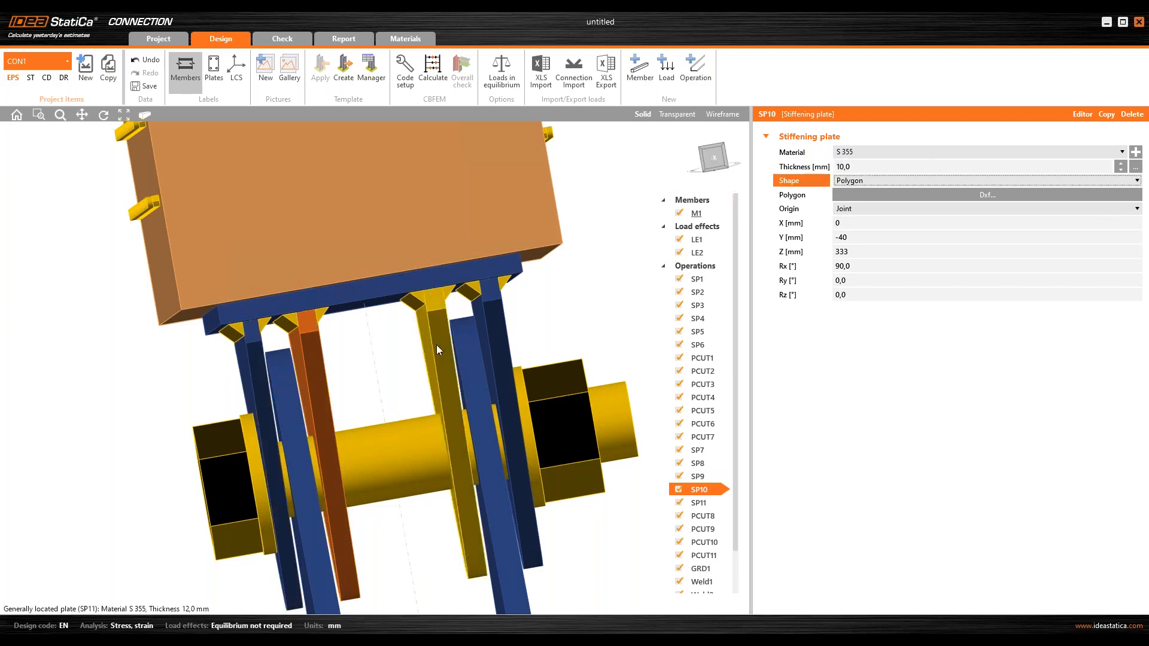
- Move outer hanging plate SP8 towards its upright plate by setting its Y position to -72 mm
{"action": "right_click_drag", "start_coordinate": [366, 393], "coordinate": [257, 366]}
{"action": "left_click", "coordinate": [259, 371]}
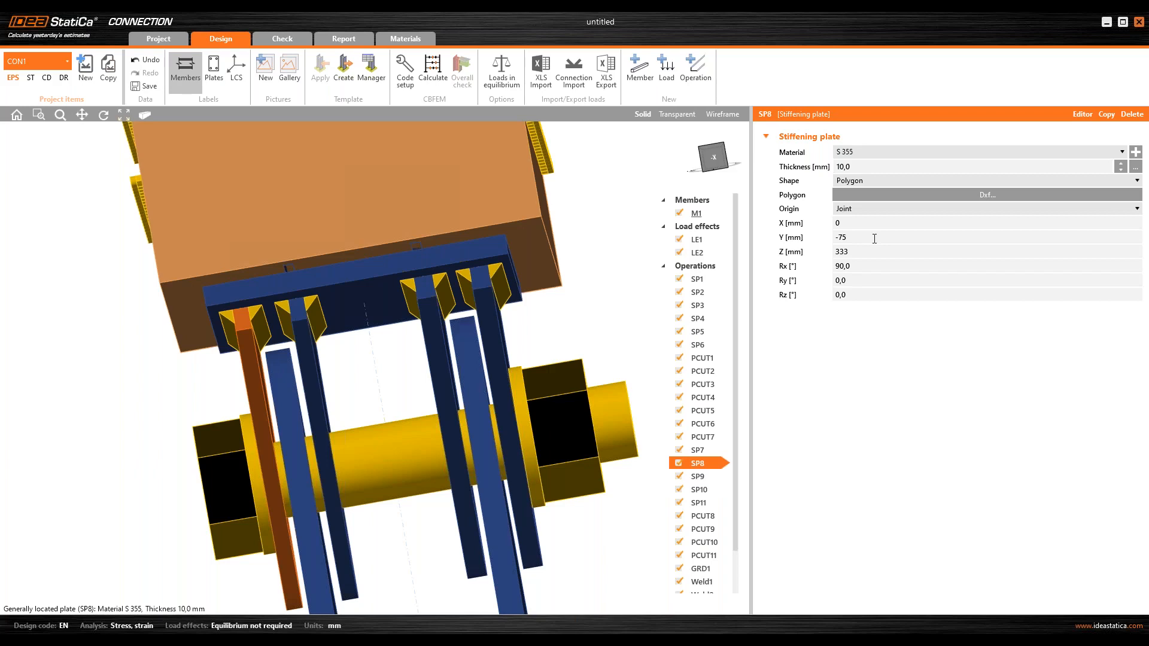
{"action": "left_click", "coordinate": [895, 237]}
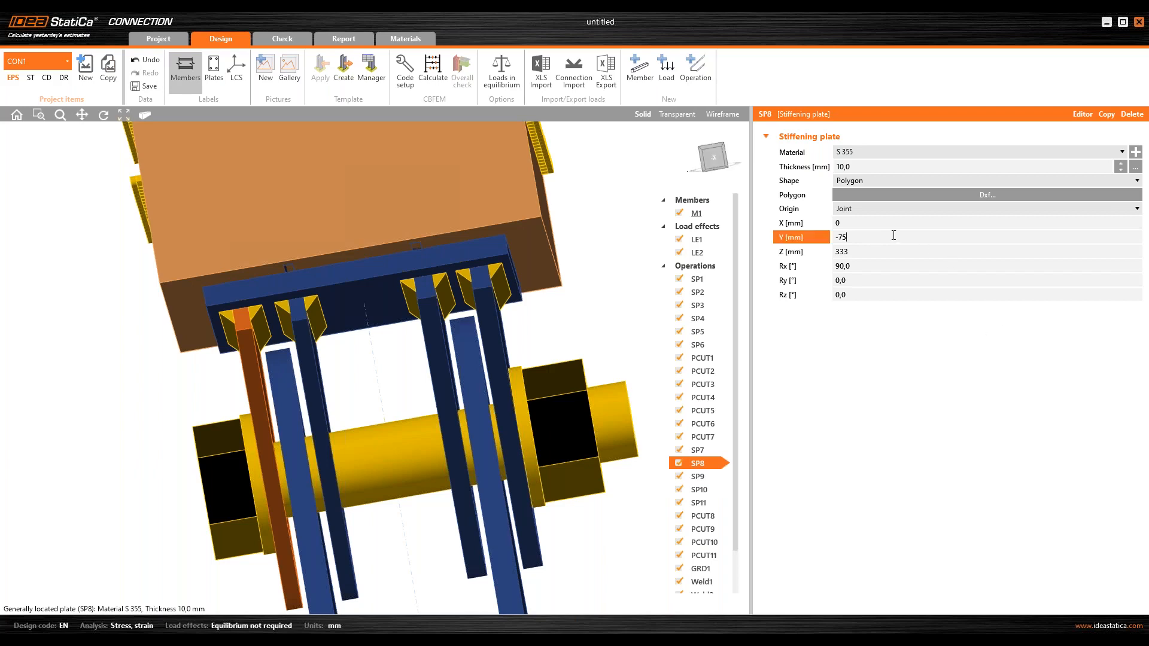
{"action": "key", "text": "BackSpace"}
{"action": "type", "text": "2"}
{"action": "key", "text": "Tab"}
{"action": "key", "text": "Return"}
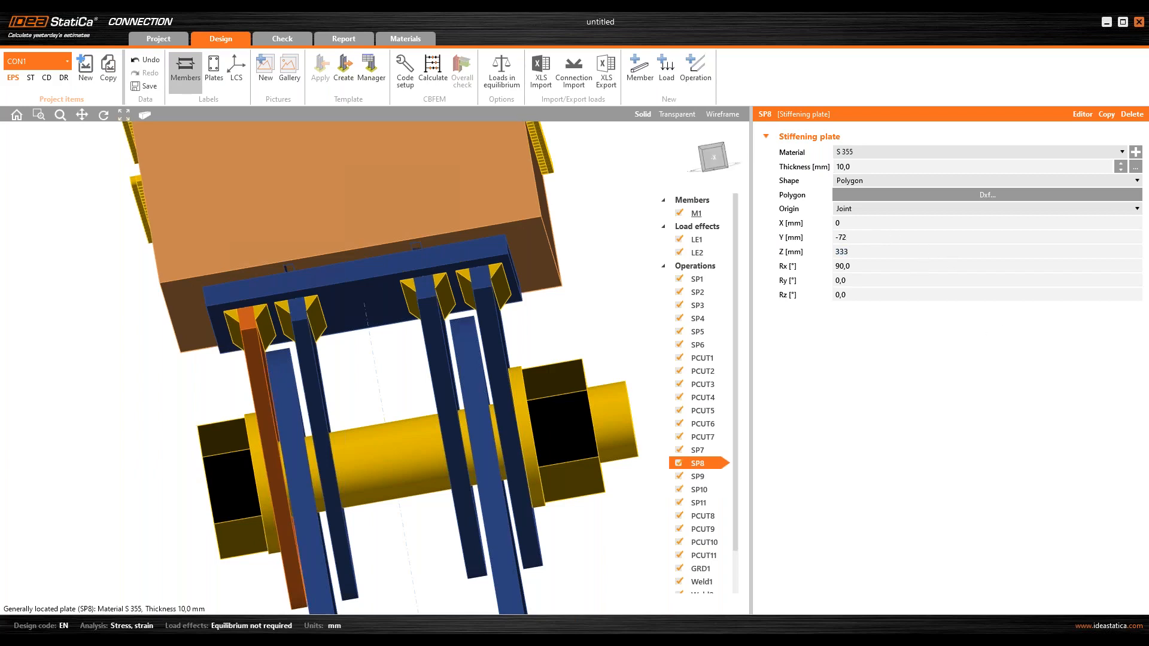
- Set the Y position of inner hanging plate SP10 to -44 mm
{"action": "left_click", "coordinate": [313, 365]}
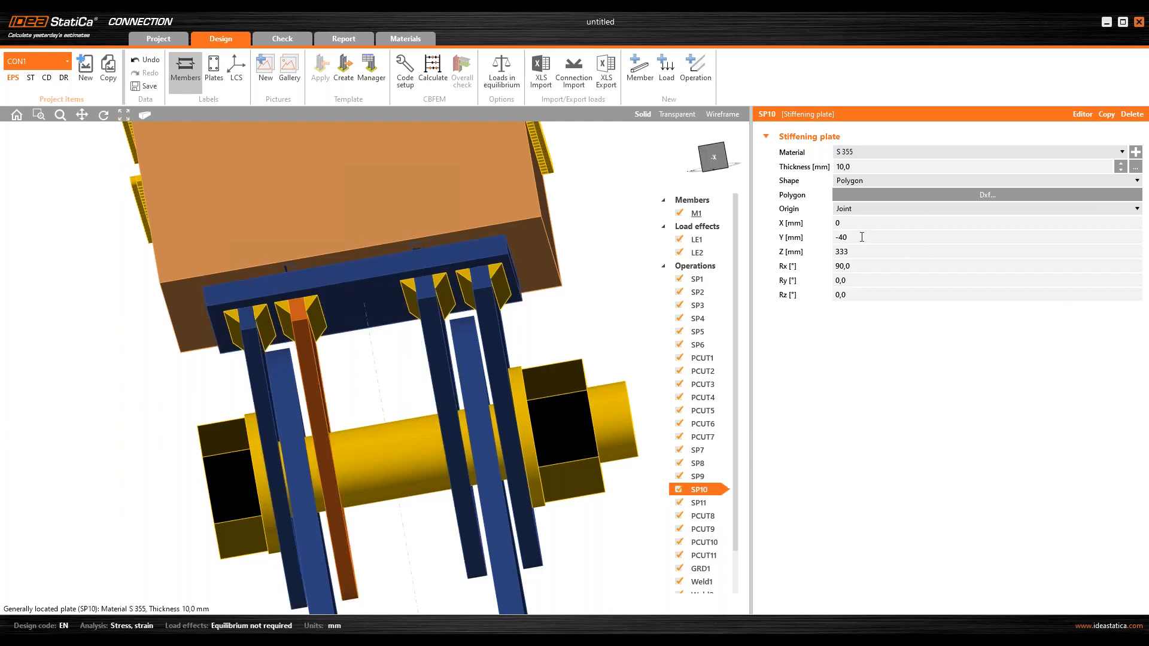
{"action": "left_click", "coordinate": [862, 237]}
{"action": "key", "text": "BackSpace"}
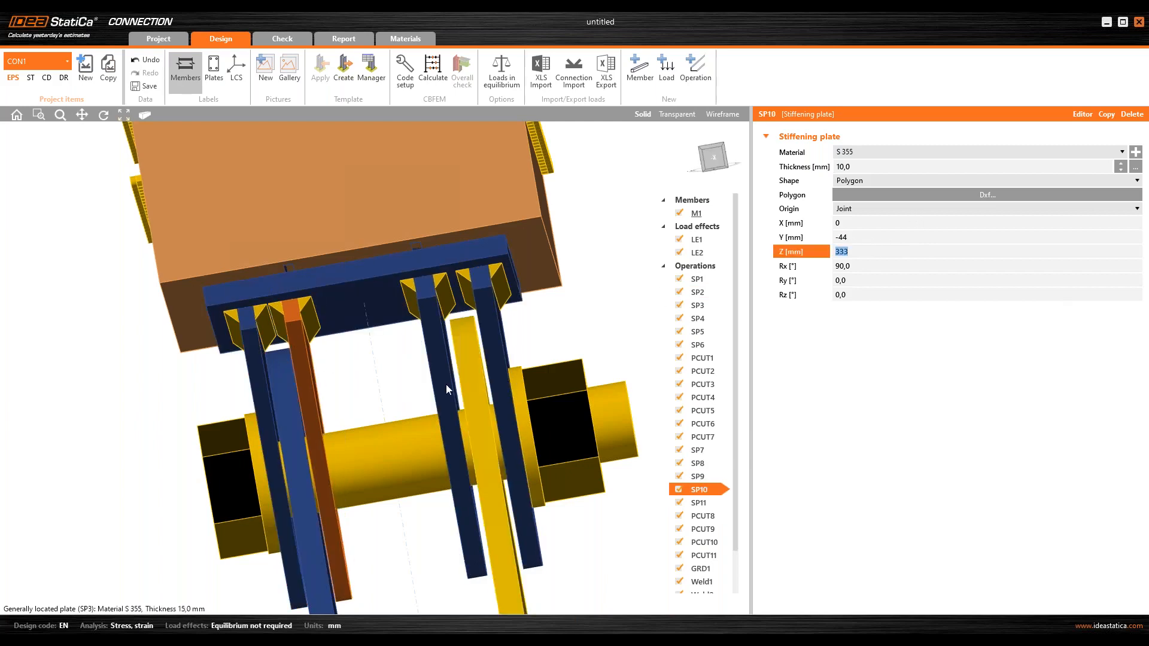
- Set inner hanging plate SP11 to a 10 mm thickness and a Y position of 44 mm
{"action": "left_click", "coordinate": [436, 340]}
{"action": "left_click", "coordinate": [874, 167]}
{"action": "type", "text": "10"}
{"action": "key", "text": "Tab"}
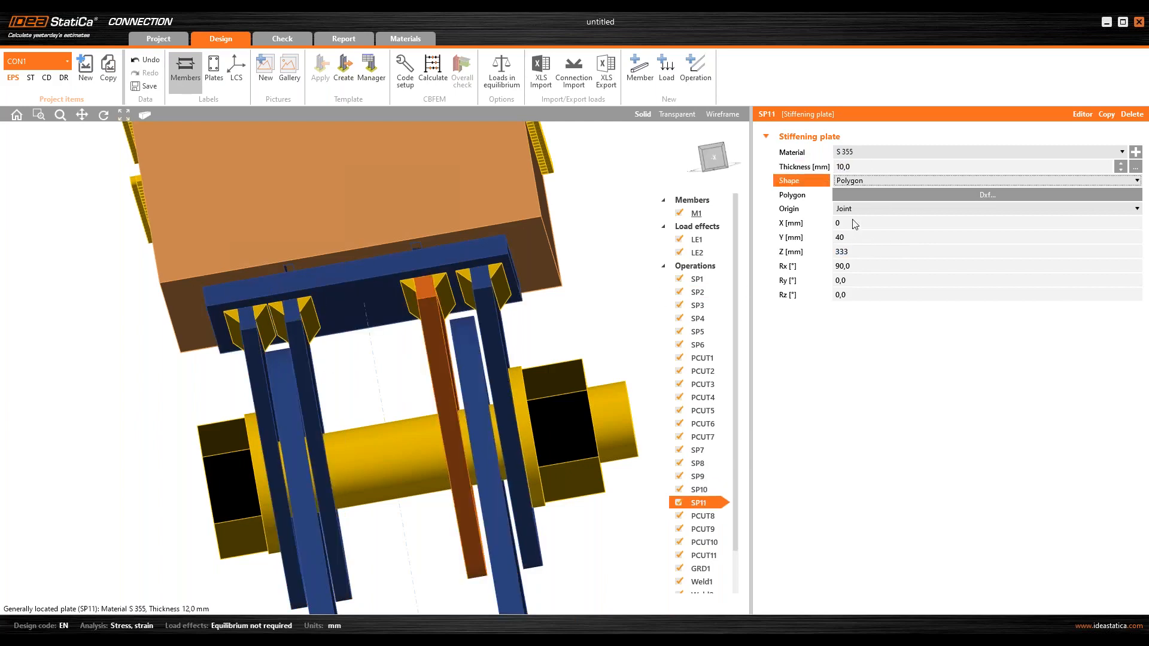
{"action": "left_click", "coordinate": [845, 237]}
{"action": "key", "text": "BackSpace"}
{"action": "type", "text": "4"}
{"action": "key", "text": "Tab"}
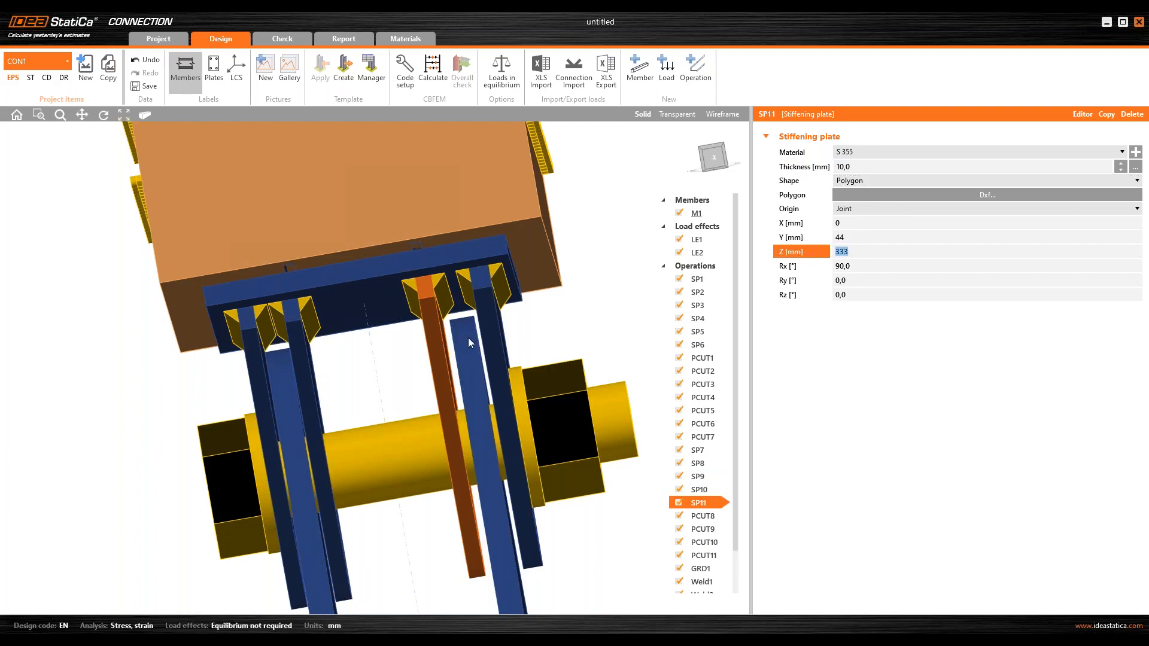
- Set outer hanging plate SP9 to a 10 mm thickness and a Y position of 72 mm
{"action": "left_click", "coordinate": [489, 323]}
{"action": "left_click", "coordinate": [781, 170]}
{"action": "type", "text": "10"}
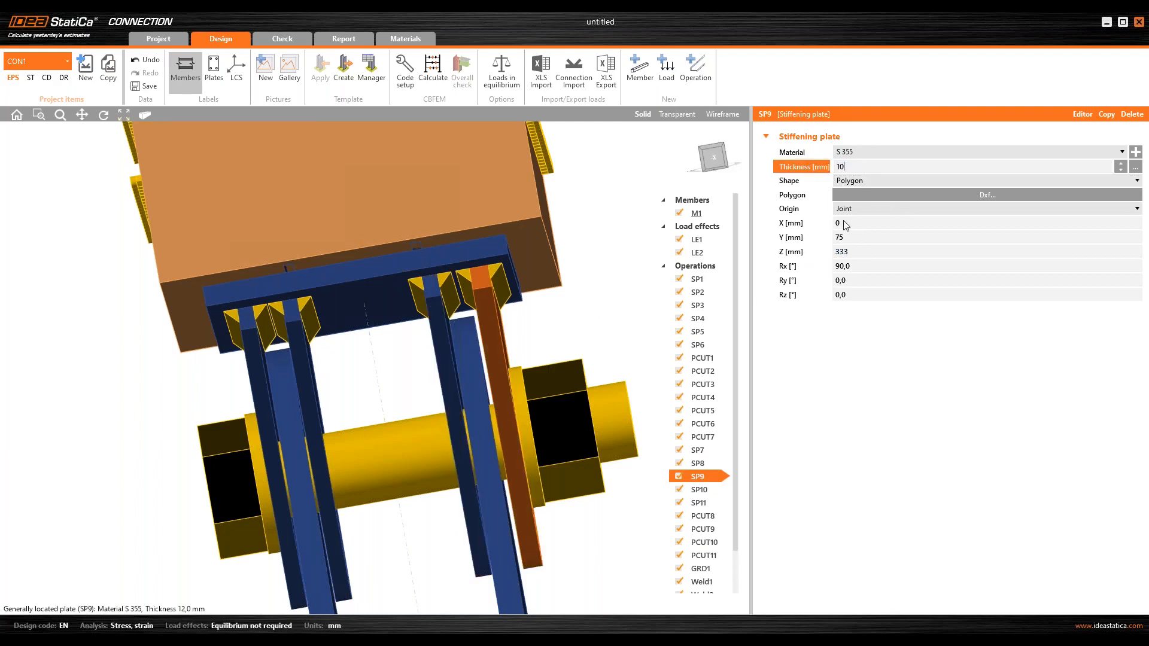
{"action": "key", "text": "Tab"}
{"action": "left_click", "coordinate": [799, 238]}
{"action": "key", "text": "BackSpace"}
{"action": "type", "text": "2"}
{"action": "key", "text": "Tab"}
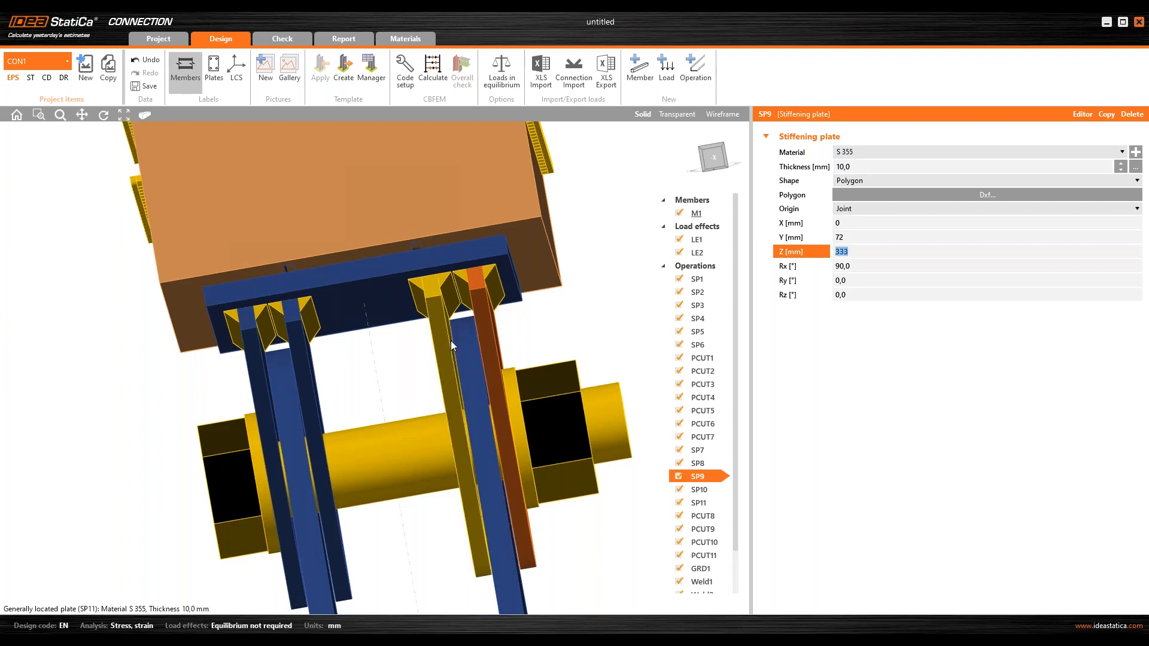
- Look over the revised support, switch to the check stage and show the available calculation types
{"action": "scroll", "coordinate": [452, 340], "scroll_direction": "down", "scroll_amount": 5}
{"action": "right_click_drag", "start_coordinate": [456, 341], "coordinate": [443, 386]}
{"action": "scroll", "coordinate": [443, 386], "scroll_direction": "up", "scroll_amount": 5}
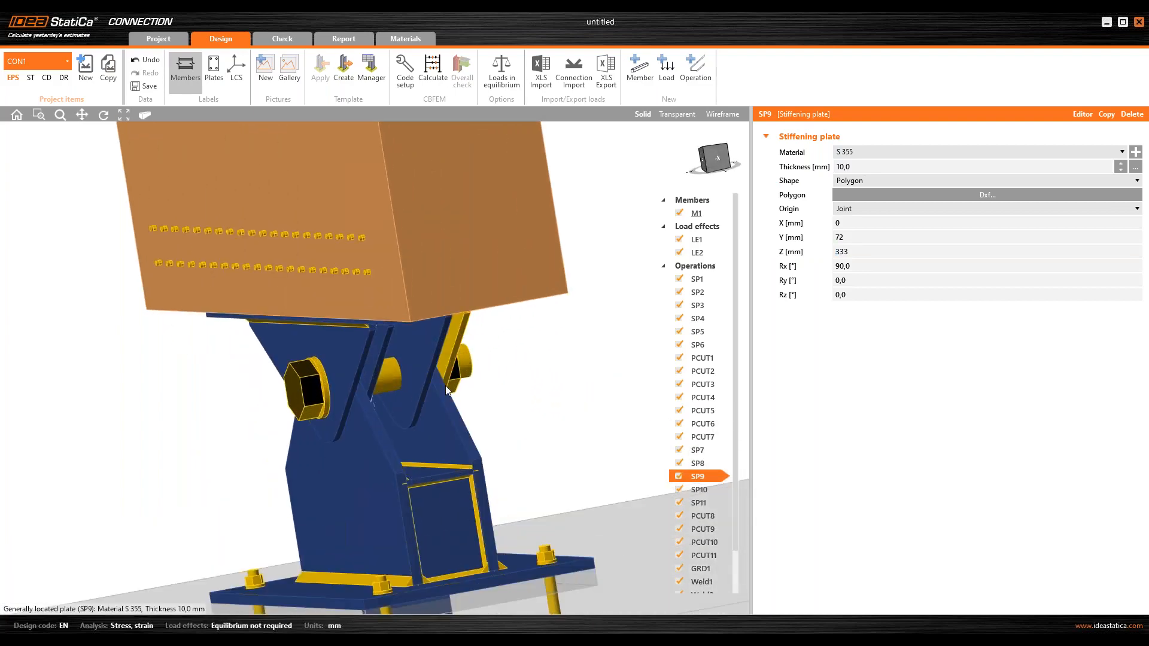
{"action": "right_click_drag", "start_coordinate": [435, 380], "coordinate": [518, 431]}
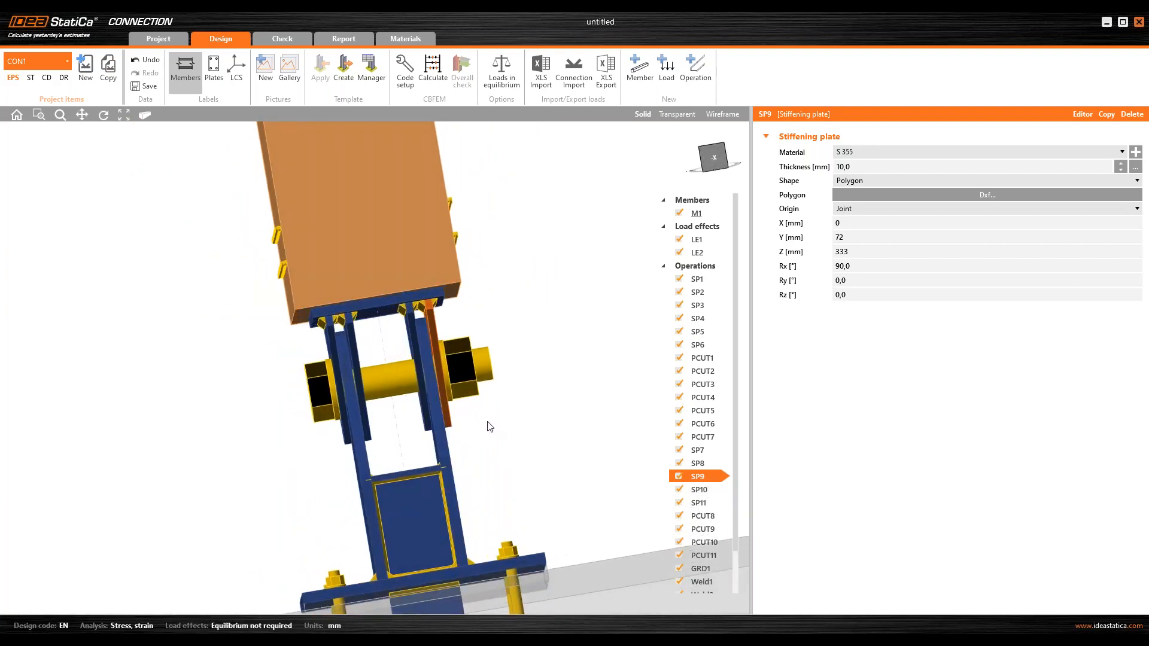
{"action": "scroll", "coordinate": [497, 431], "scroll_direction": "up", "scroll_amount": 5}
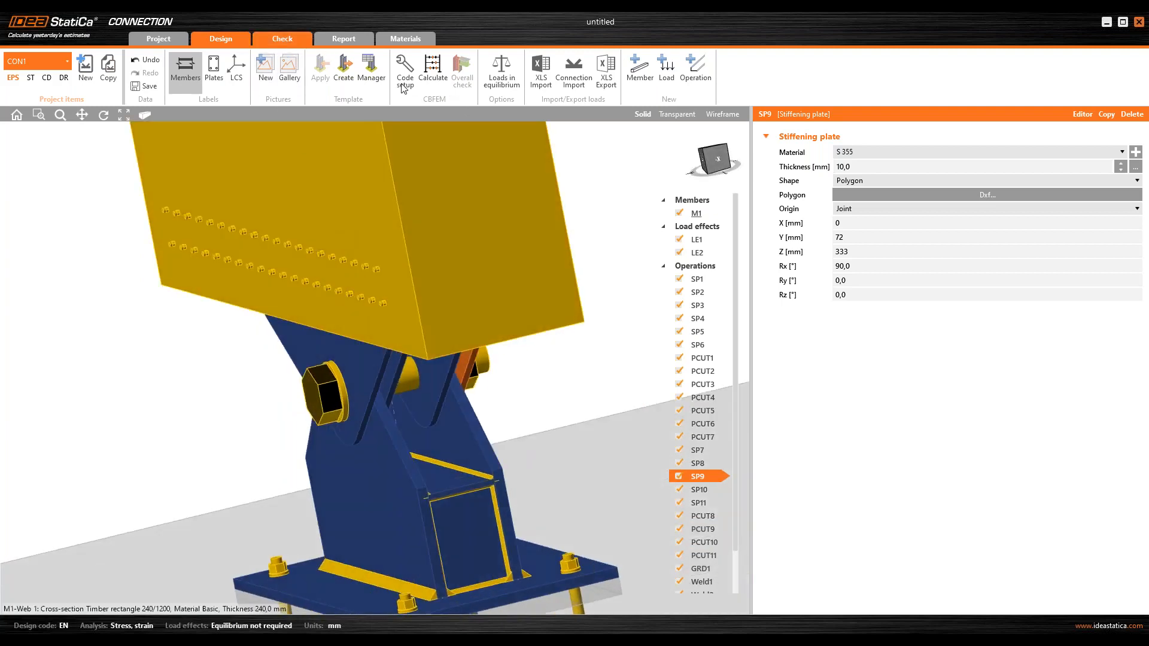
{"action": "left_click", "coordinate": [444, 65]}
{"action": "left_click", "coordinate": [347, 87]}
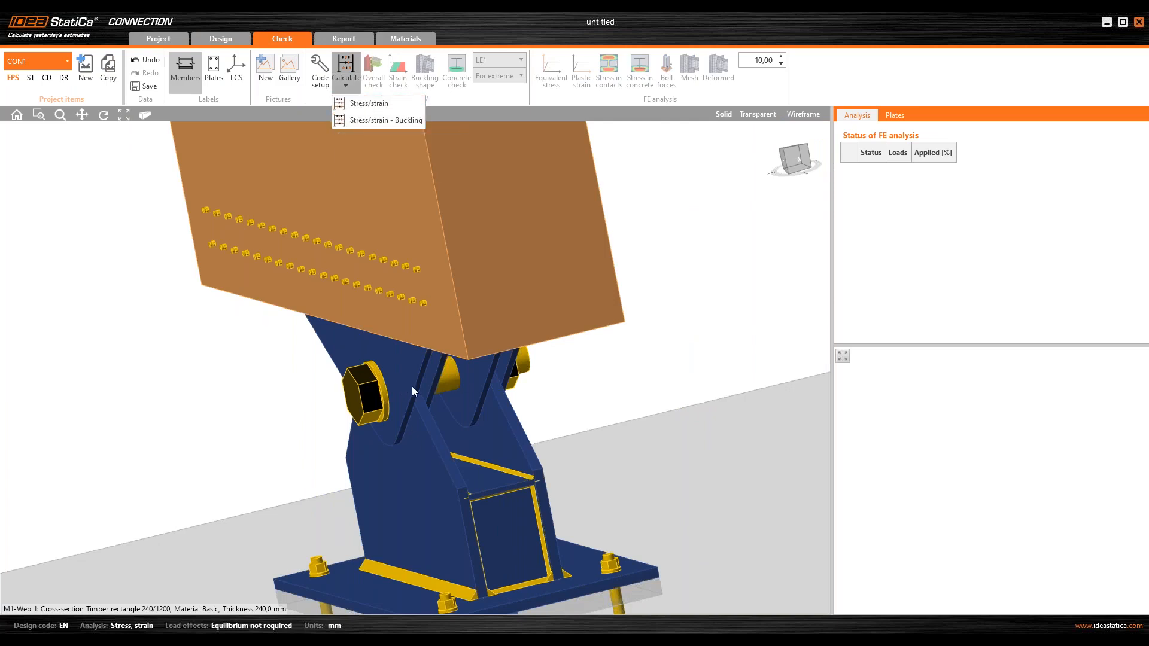
{"action": "left_click", "coordinate": [720, 386]}
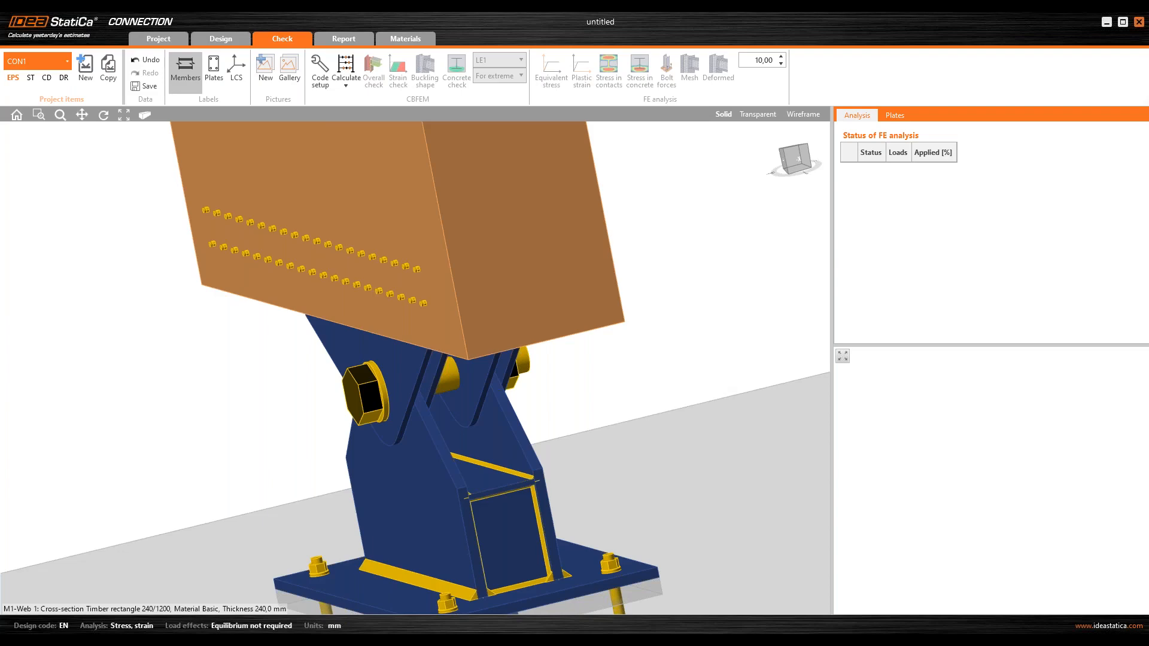
- Bring the Anchoring2.ideaCon project up full screen, display its overall check and inspect the check summary and the support
{"action": "left_click_drag", "start_coordinate": [1148, 123], "coordinate": [695, 113]}
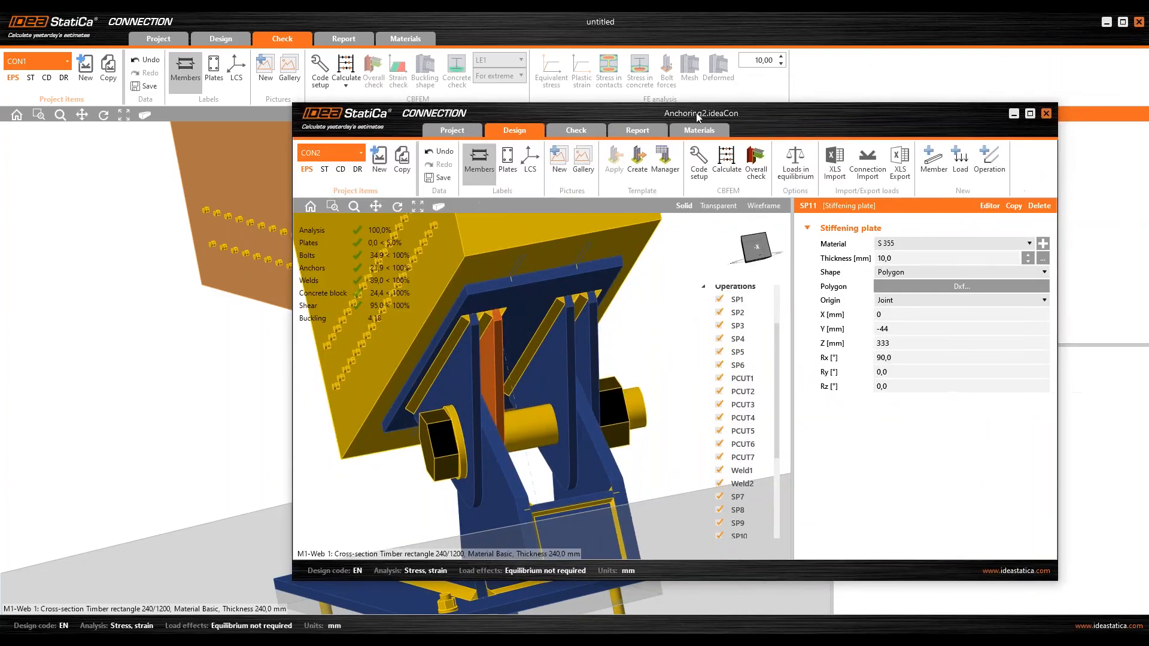
{"action": "double_click", "coordinate": [695, 112]}
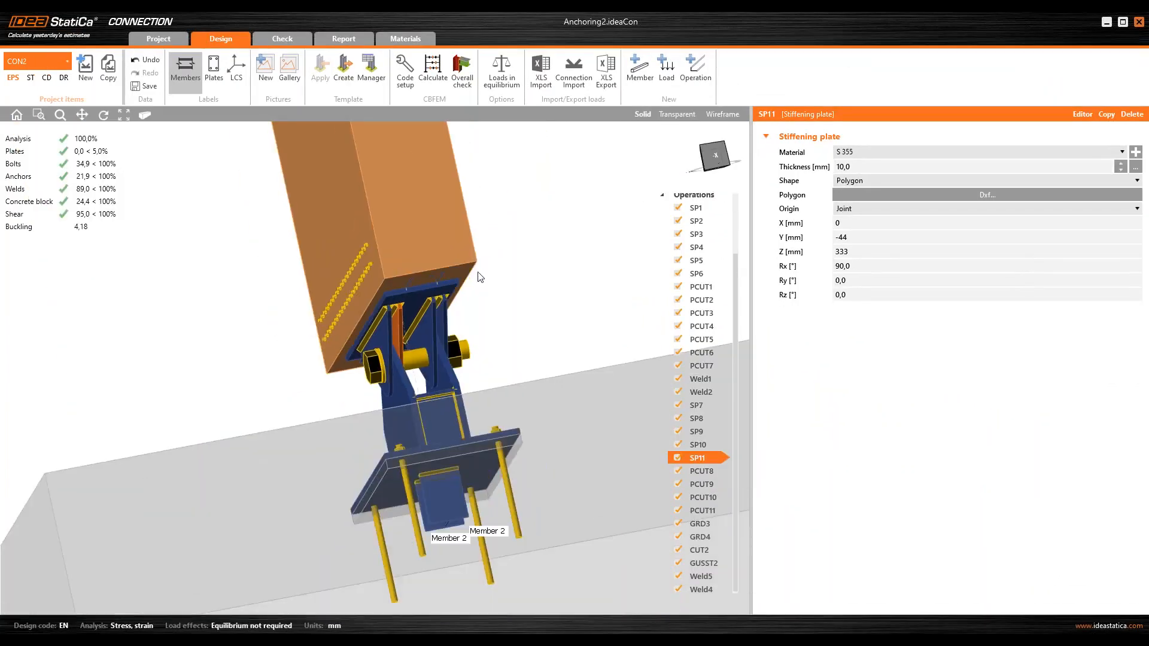
{"action": "left_click", "coordinate": [463, 71]}
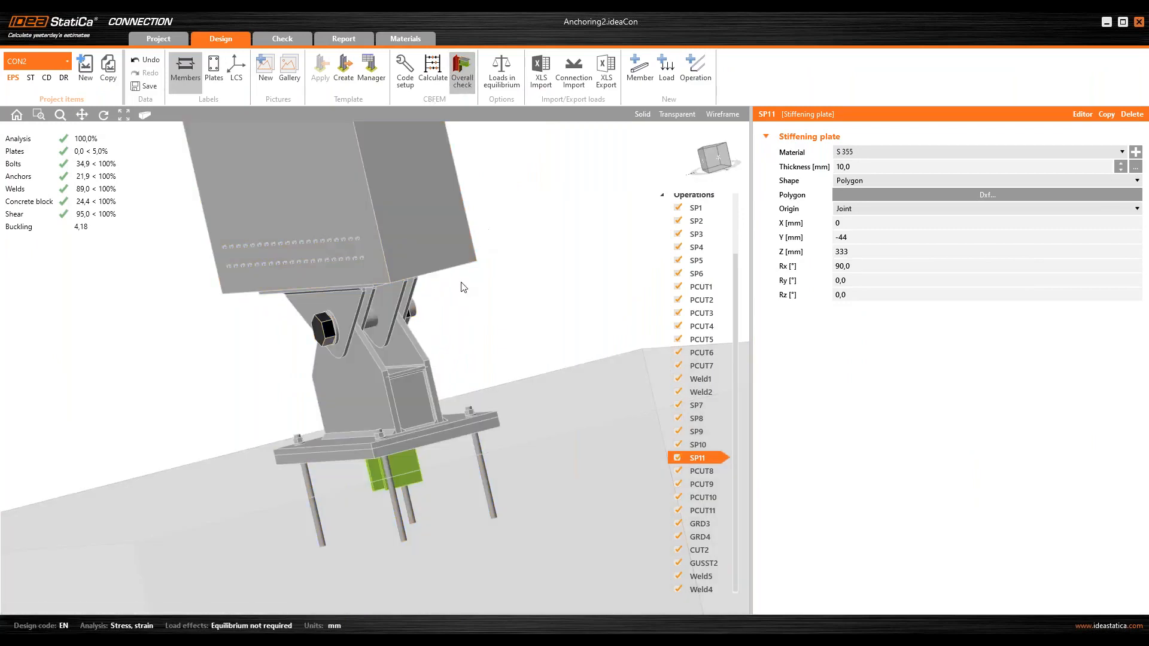
{"action": "right_click_drag", "start_coordinate": [438, 333], "coordinate": [446, 166]}
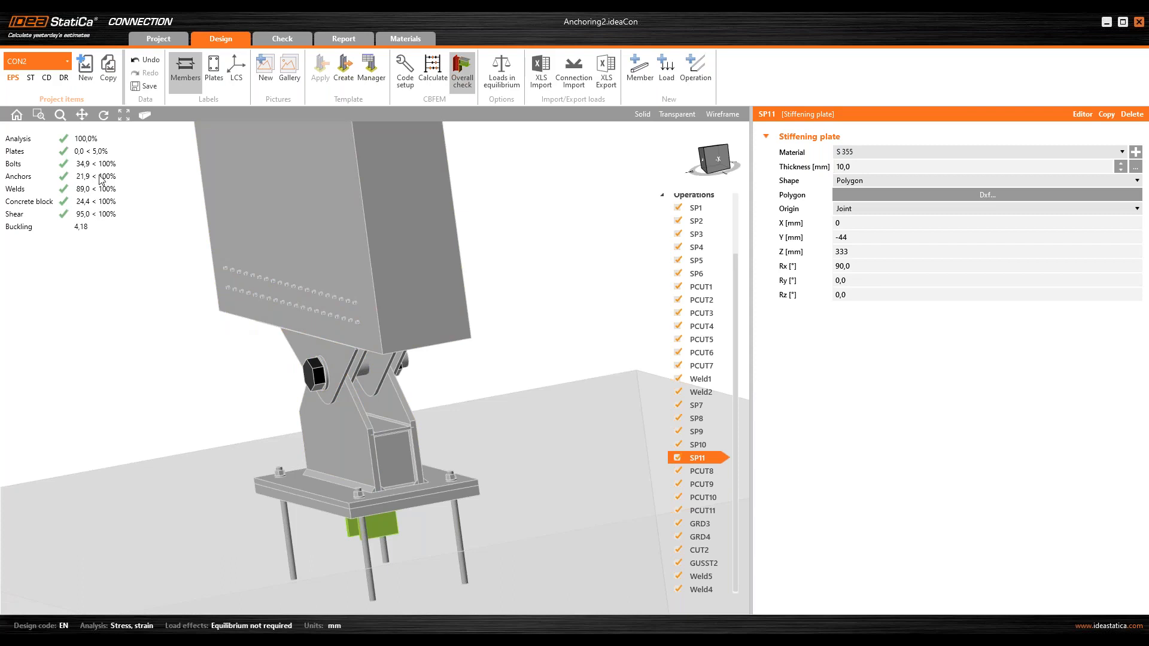
{"action": "right_click_drag", "start_coordinate": [345, 353], "coordinate": [364, 284]}
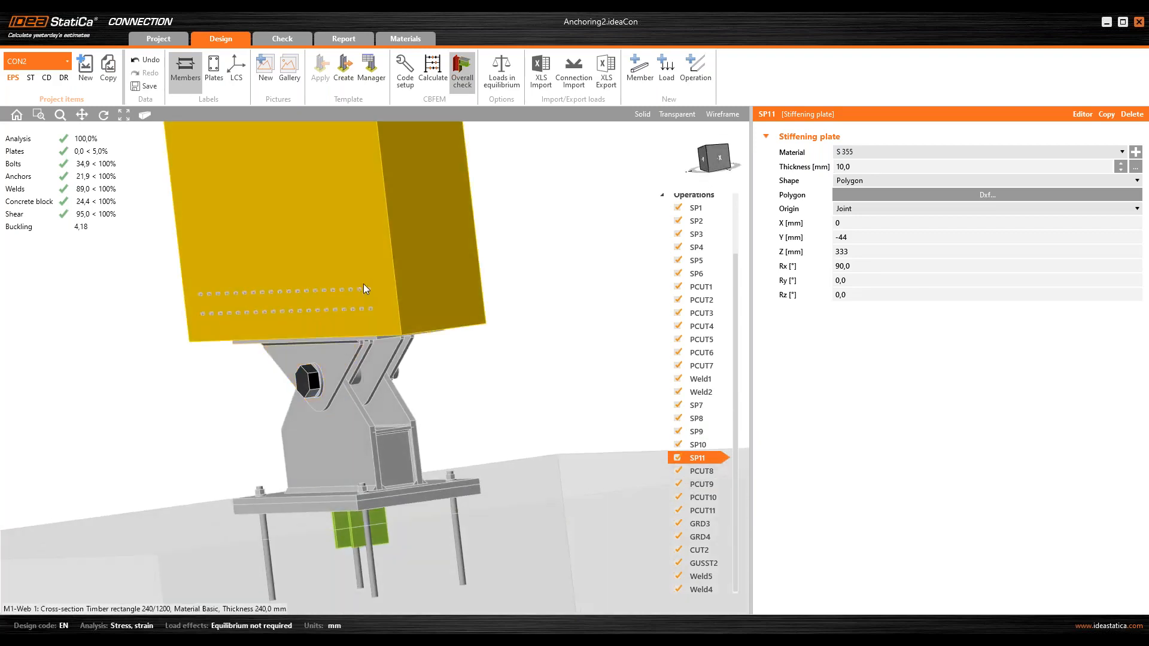
- Go to the check stage and display the joint's buckling shape on the deformed model with the mesh
{"action": "left_click", "coordinate": [297, 40]}
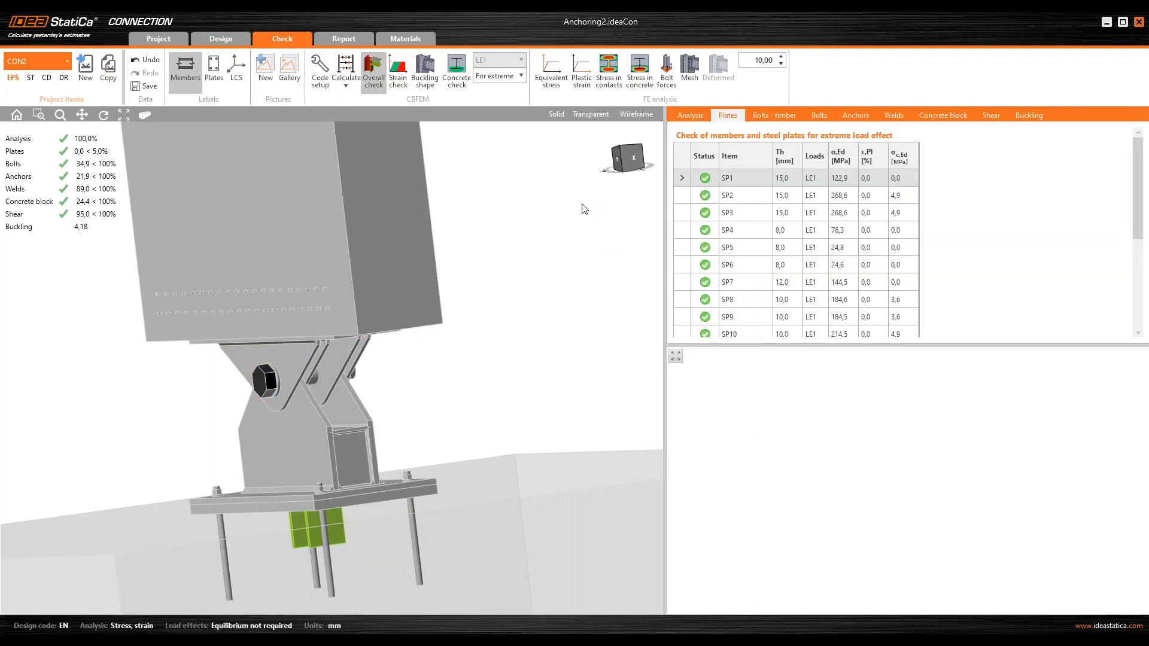
{"action": "left_click", "coordinate": [426, 69]}
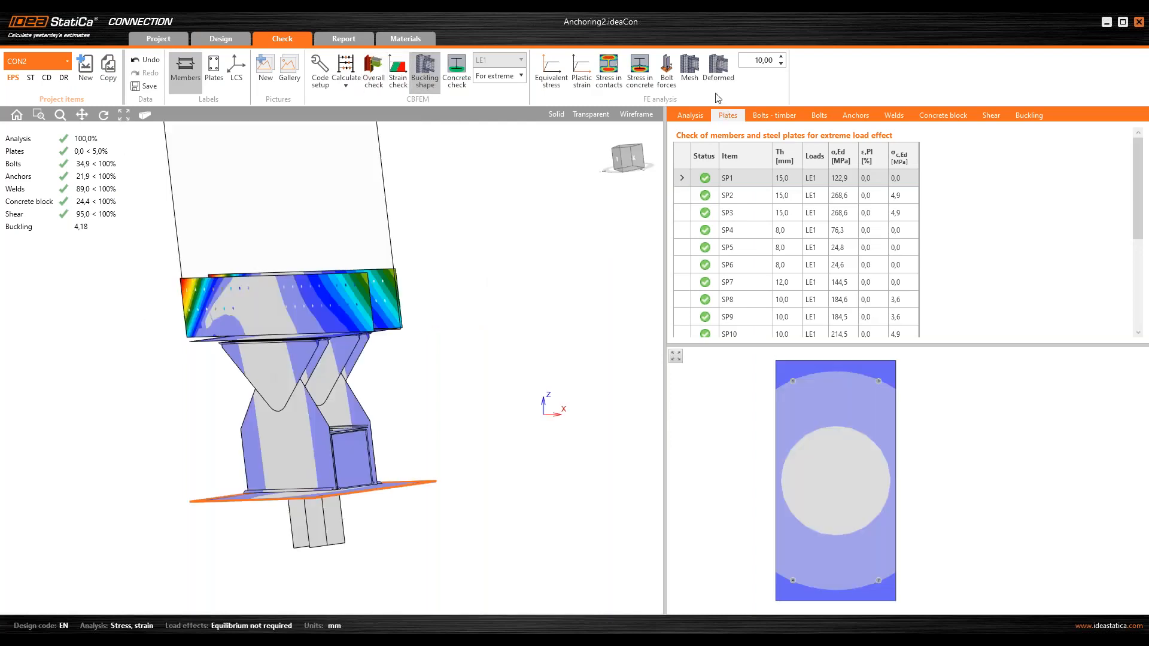
{"action": "left_click", "coordinate": [691, 71]}
{"action": "left_click", "coordinate": [721, 71]}
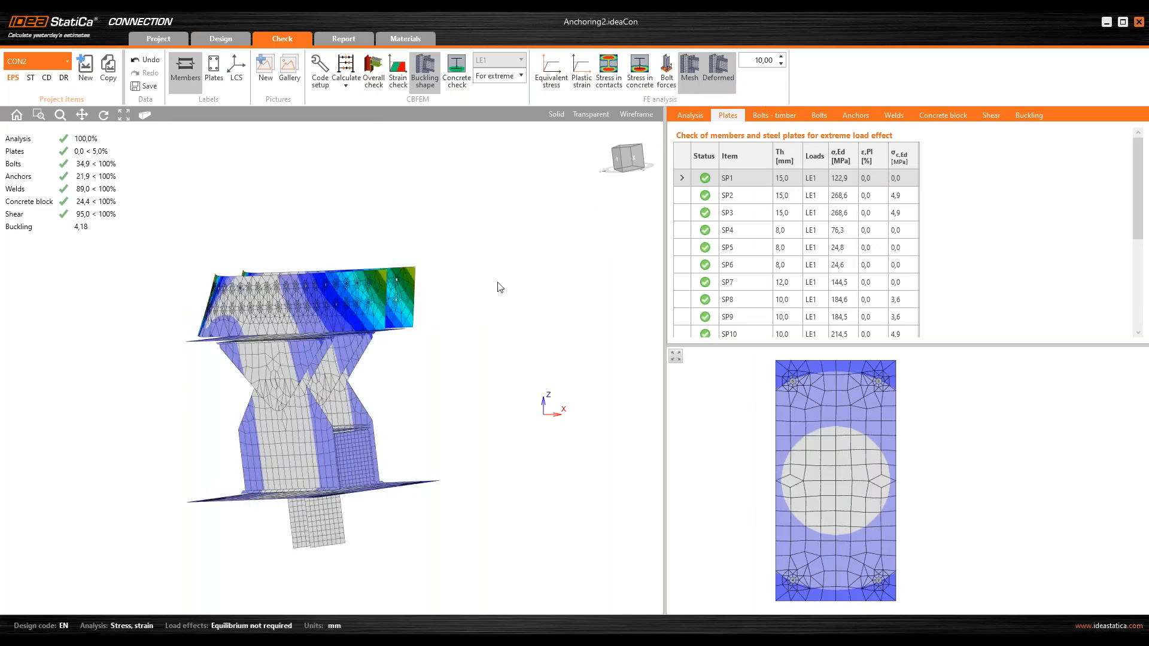
{"action": "right_click_drag", "start_coordinate": [382, 350], "coordinate": [479, 353]}
- Open the local buckling results and examine buckling shapes 2 and 3 of load LE1 on the model
{"action": "left_click", "coordinate": [1025, 115]}
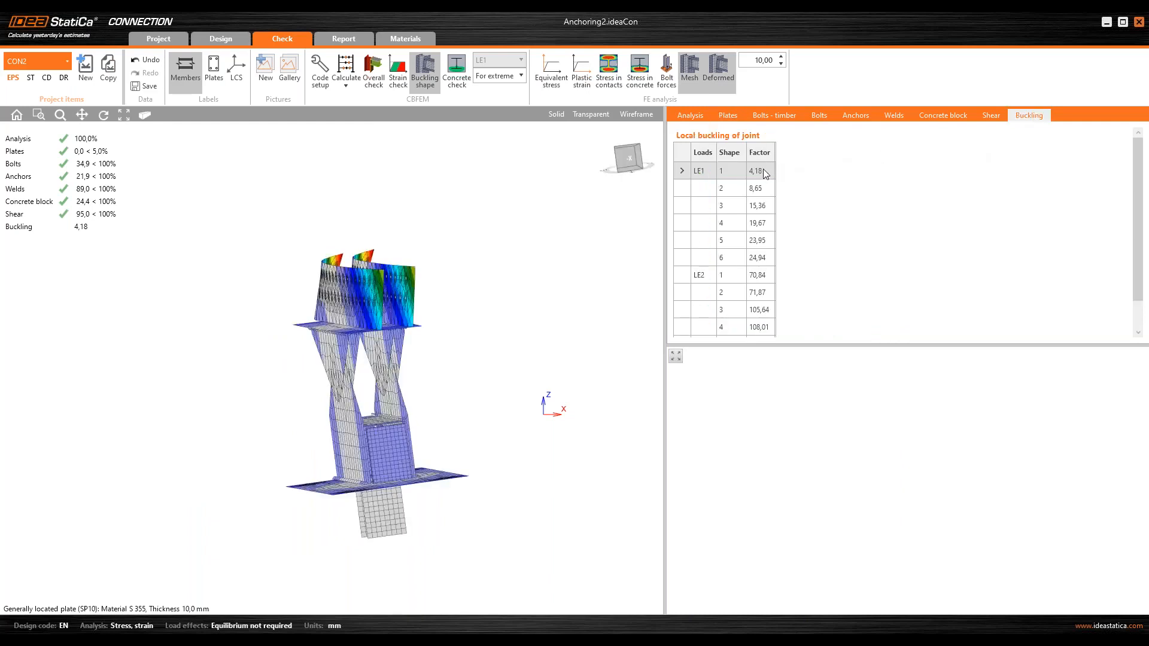
{"action": "left_click", "coordinate": [761, 188]}
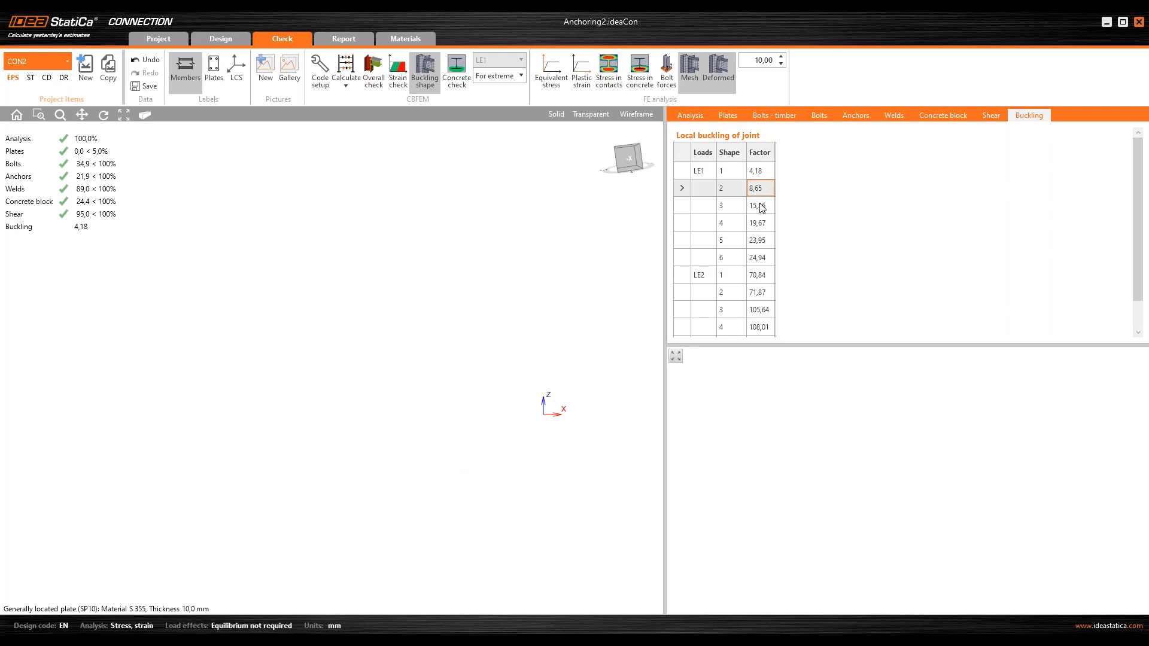
{"action": "left_click", "coordinate": [764, 206]}
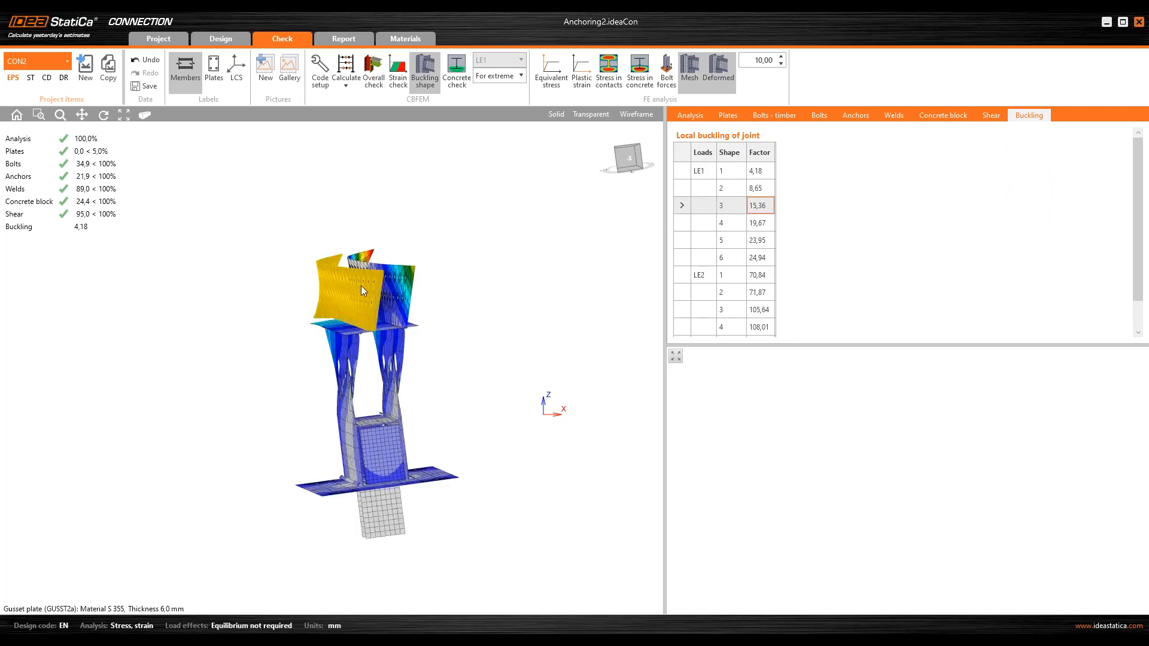
{"action": "right_click_drag", "start_coordinate": [361, 285], "coordinate": [344, 283]}
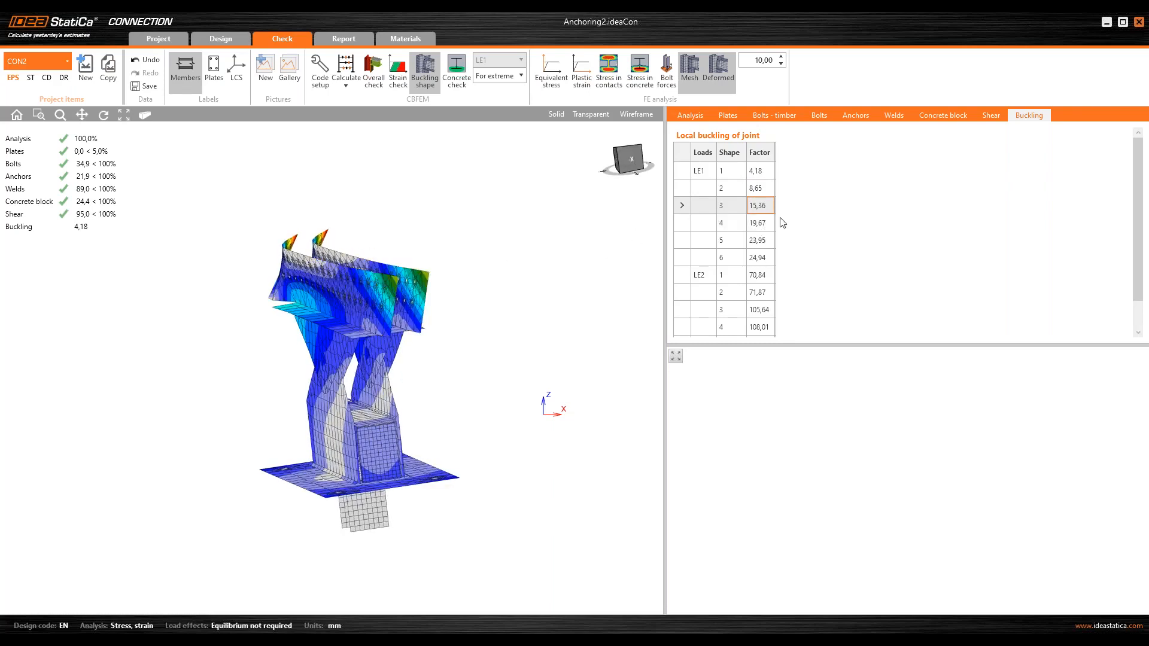
{"action": "right_click_drag", "start_coordinate": [358, 343], "coordinate": [596, 260]}
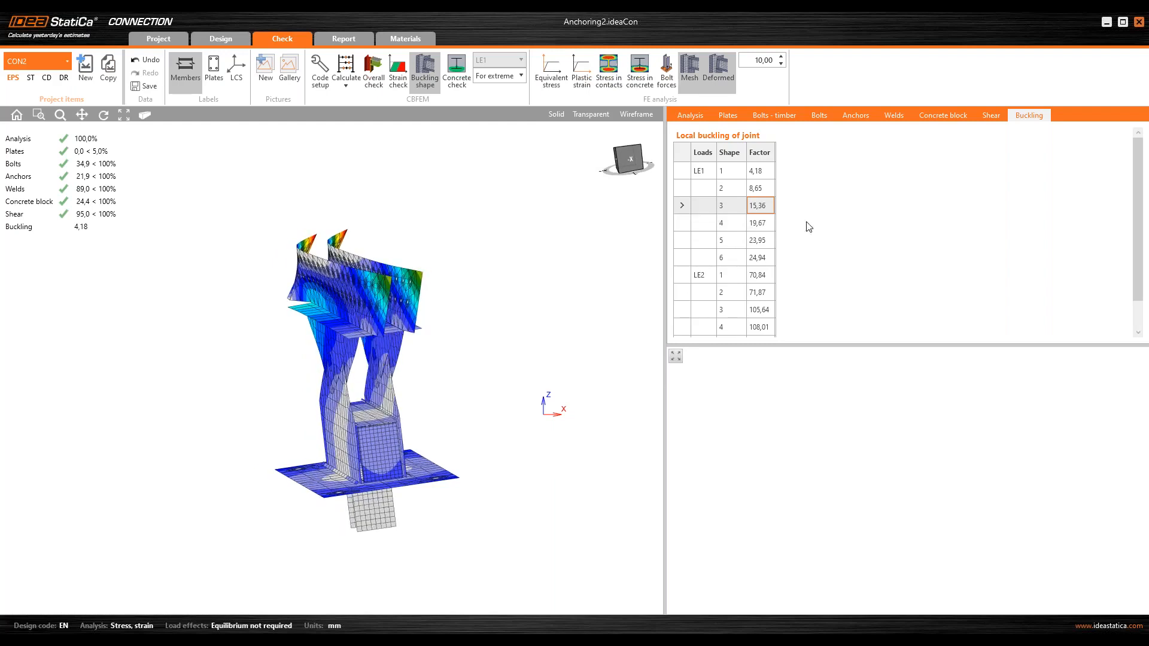
- Display buckling shape 4 of load LE1 and inspect the deformed plates up close from several angles
{"action": "left_click", "coordinate": [758, 224]}
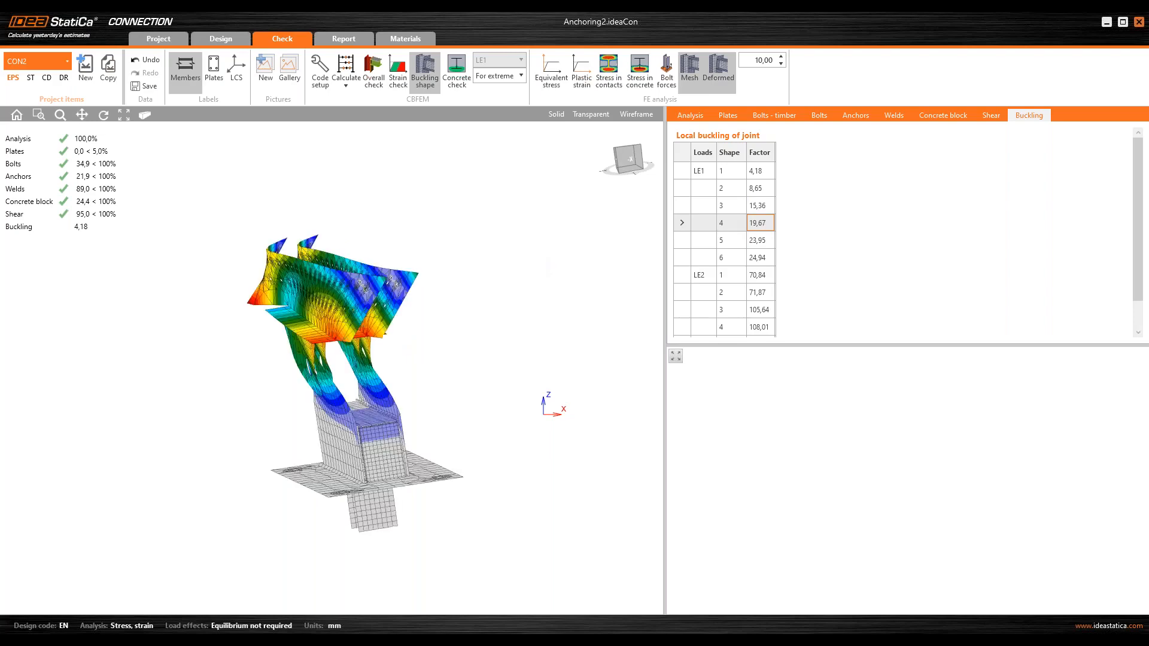
{"action": "right_click_drag", "start_coordinate": [365, 355], "coordinate": [383, 378]}
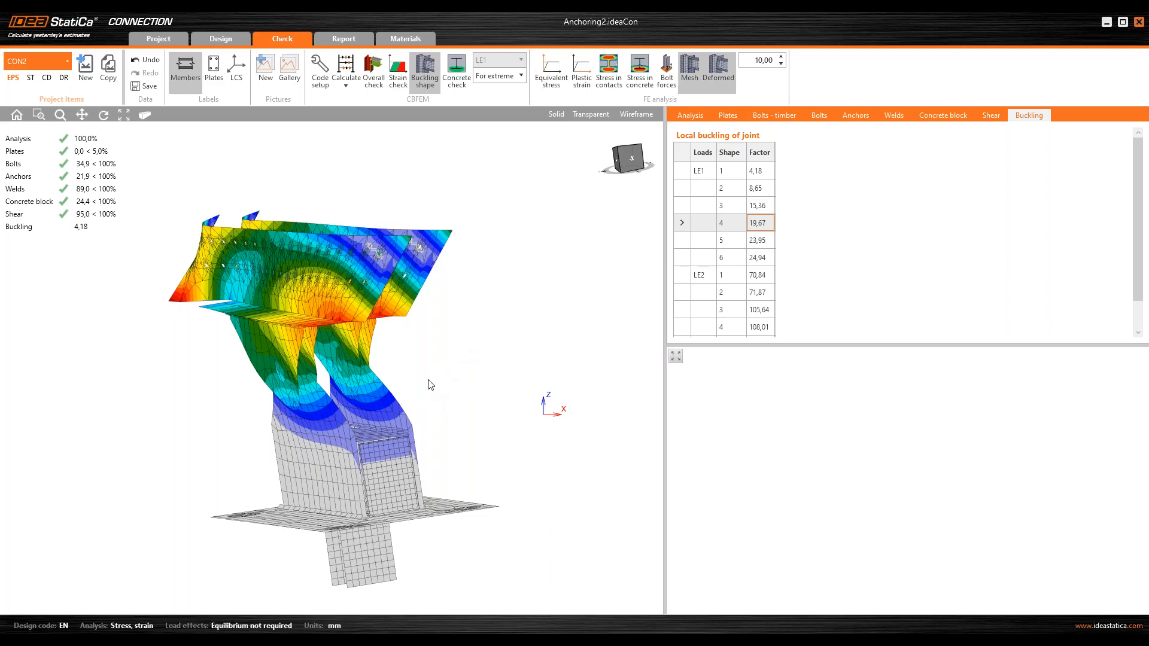
{"action": "right_click_drag", "start_coordinate": [422, 395], "coordinate": [440, 386]}
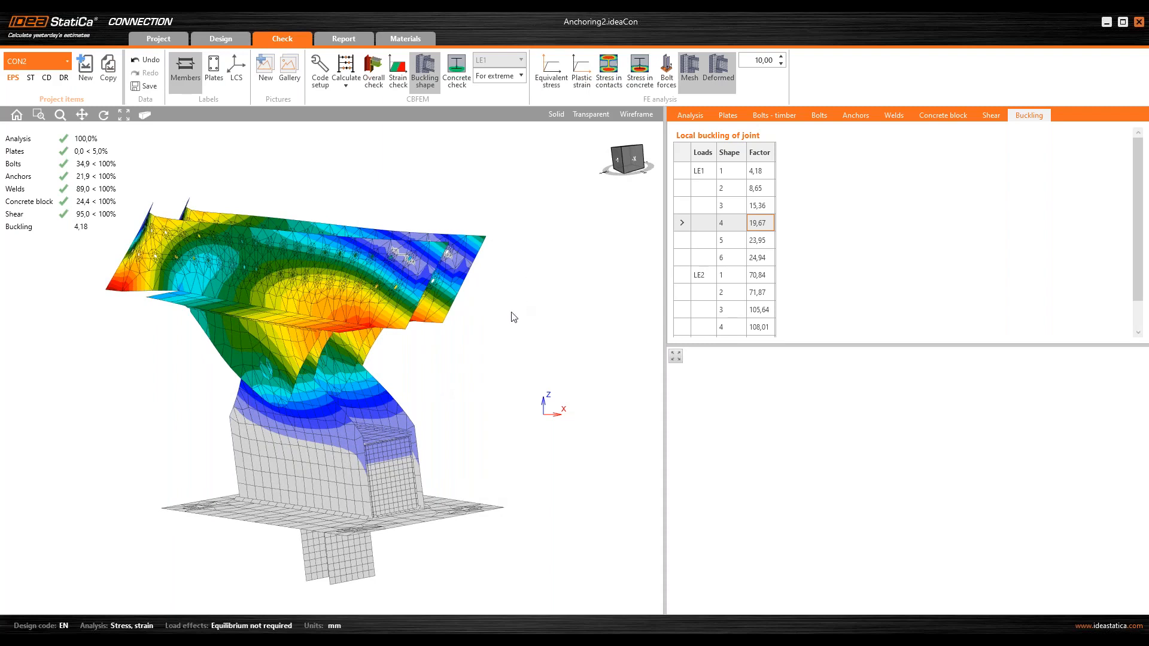
{"action": "scroll", "coordinate": [502, 327], "scroll_direction": "down", "scroll_amount": 3}
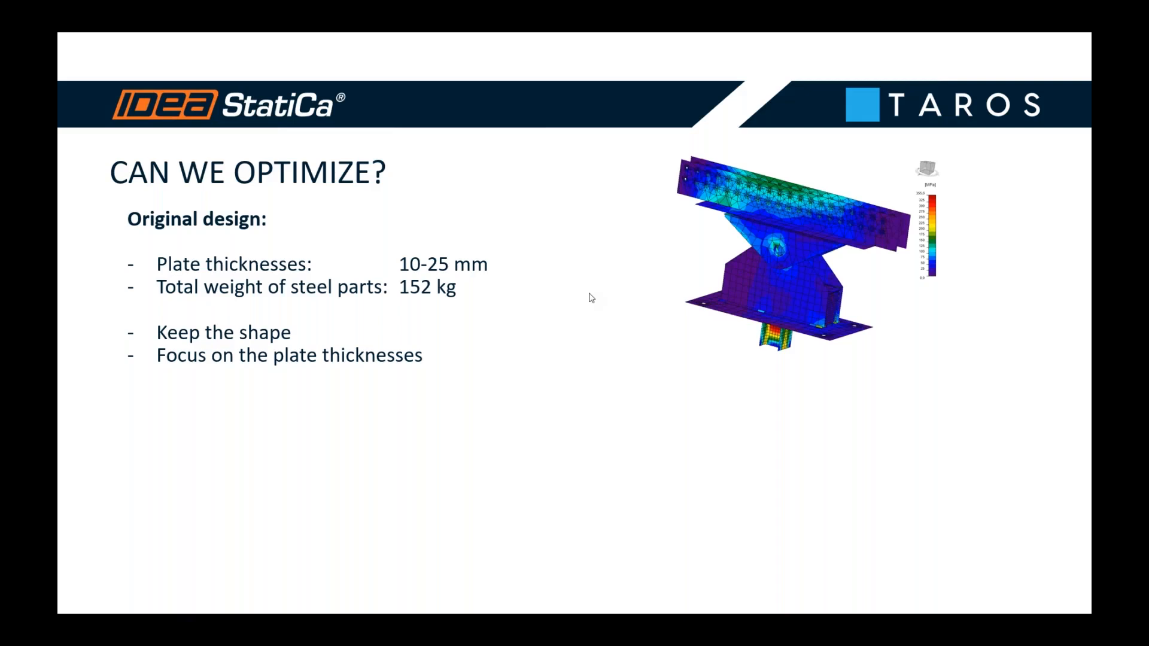
{"action": "left_click", "coordinate": [631, 379]}
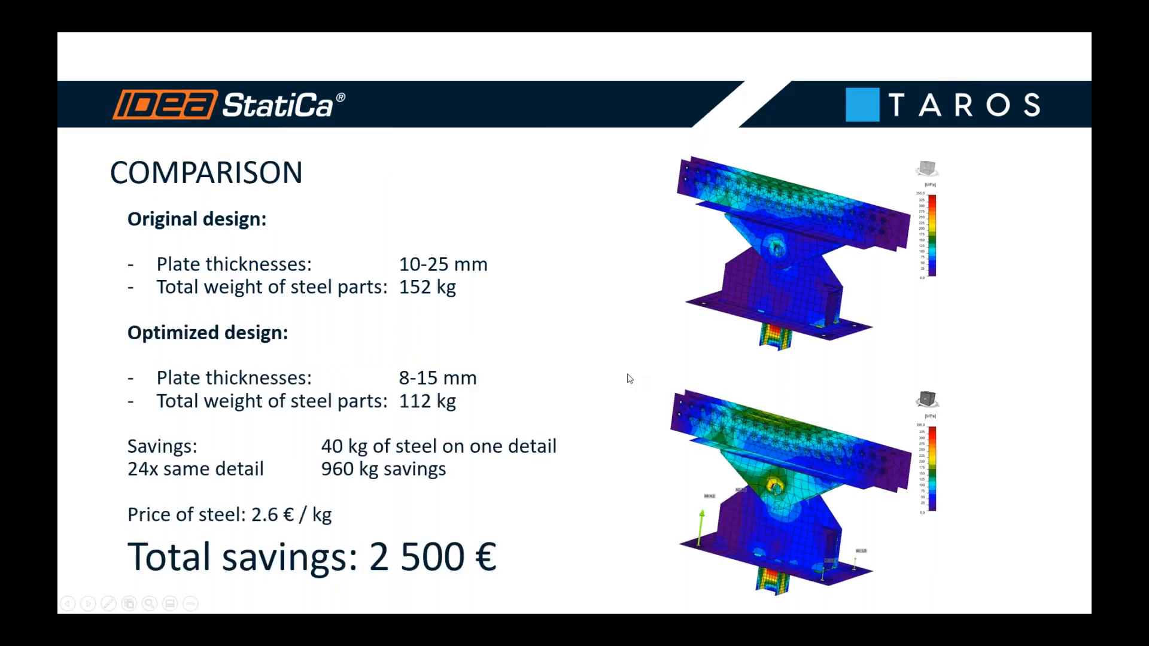